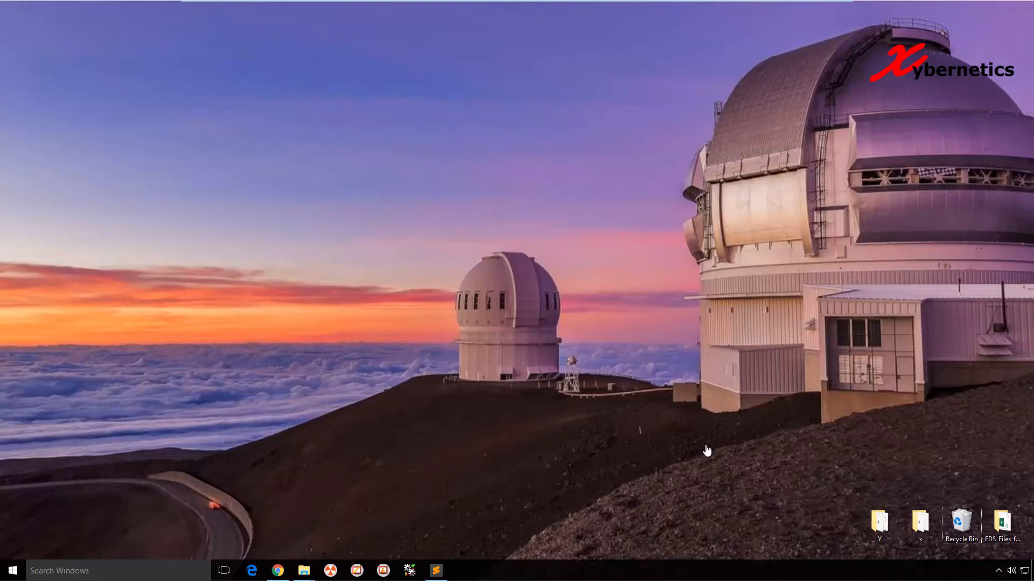
Step: Switch to Chrome and load the prosoft-technology.com home page
click(287, 566)
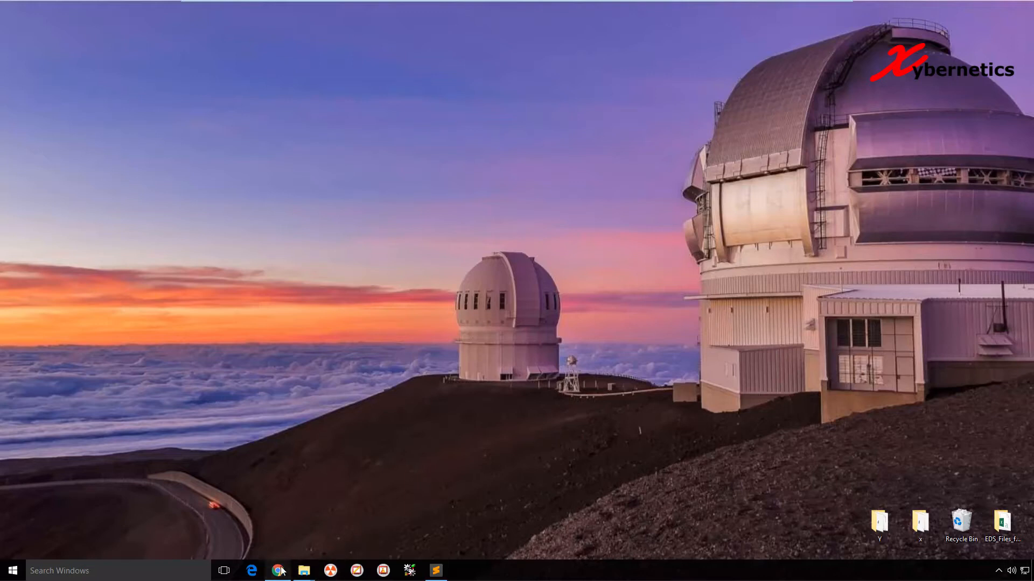
click(213, 31)
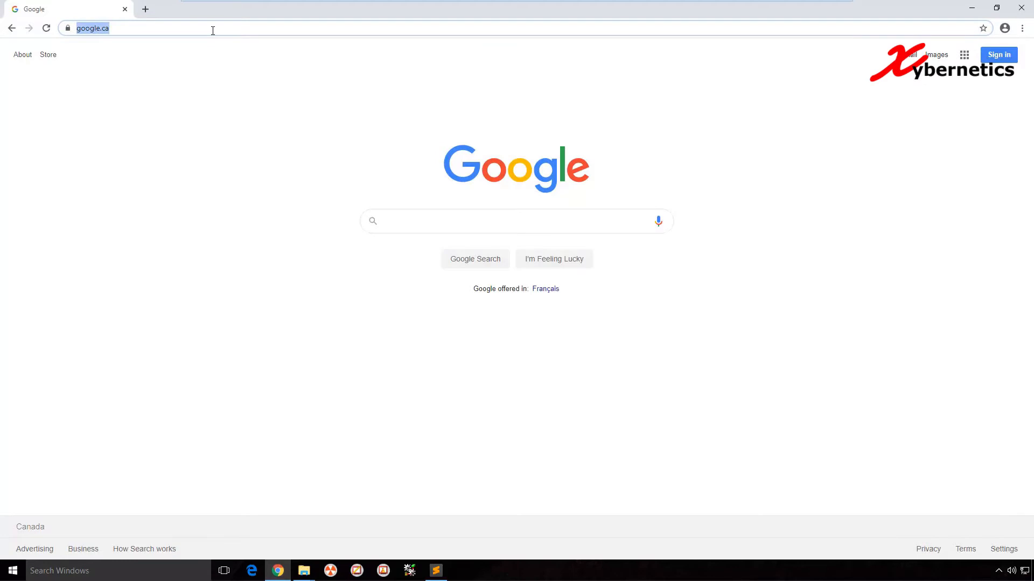
text(prosoft-technology)
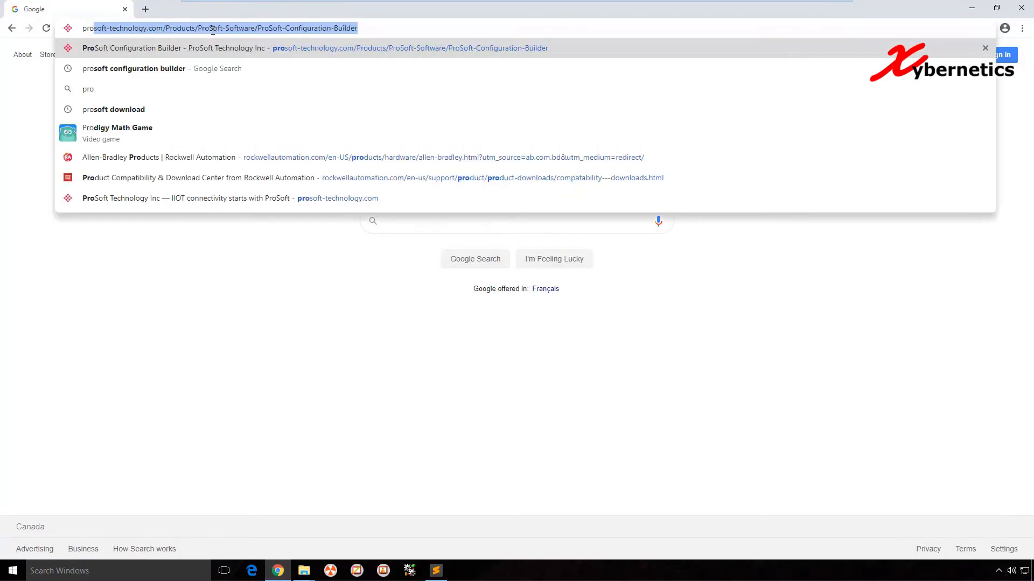
click(213, 29)
drag(164, 28, 444, 22)
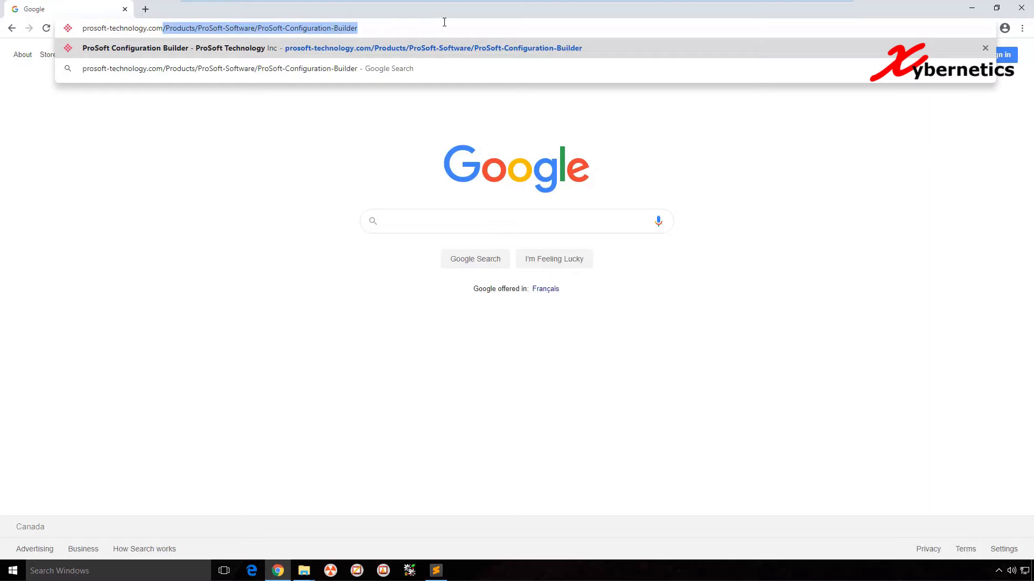
key(BackSpace)
key(Return)
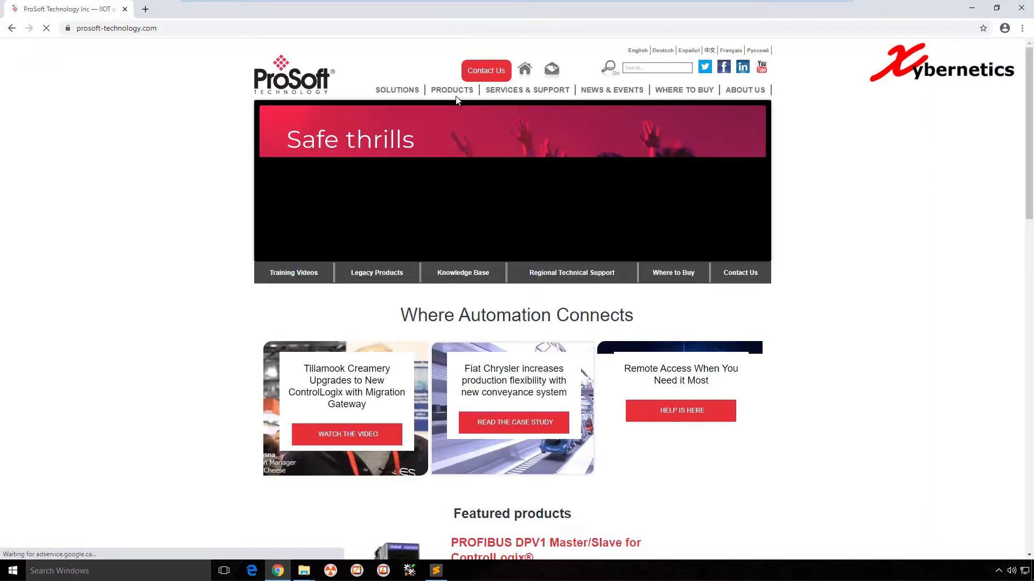
Step: Open the ProSoft Configuration Builder page from the site's ProSoft Software products
mouse_move(453, 96)
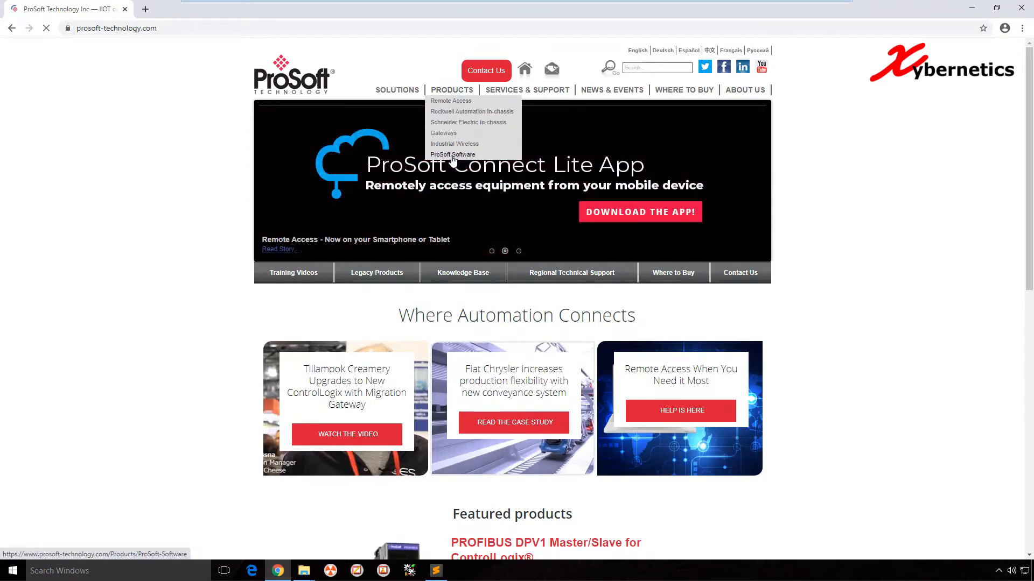
click(452, 156)
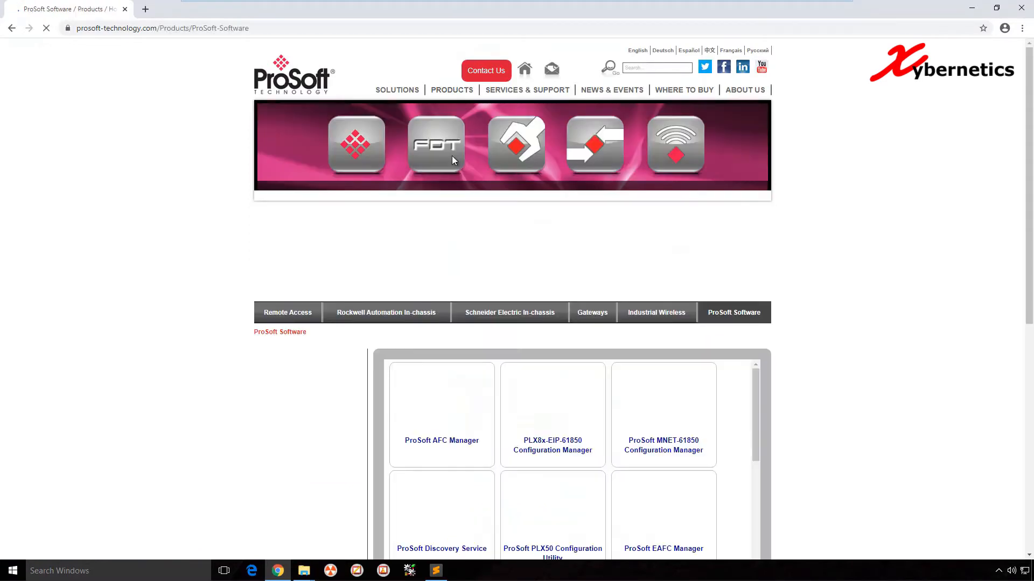
scroll(715, 307, down, 2)
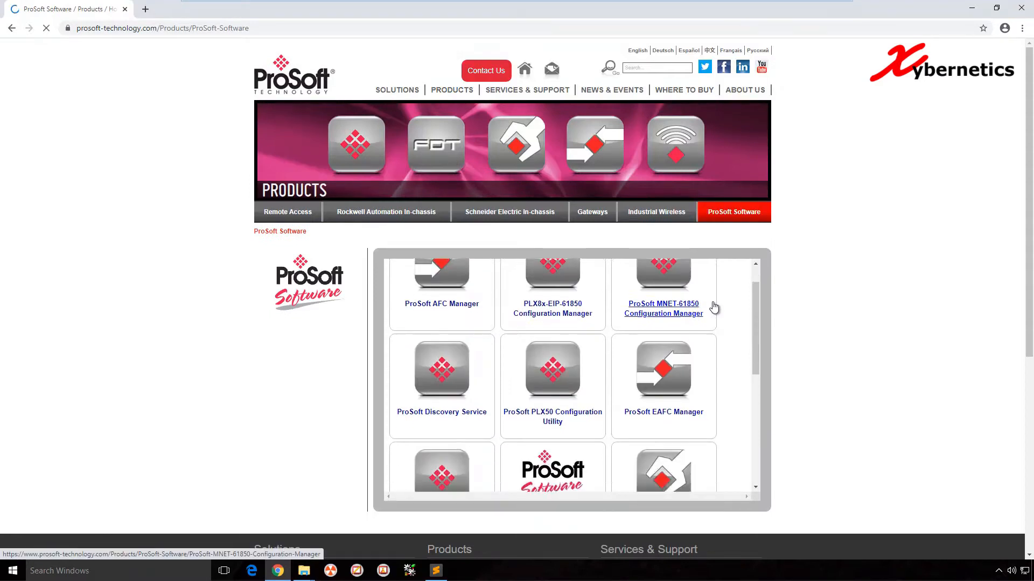
click(687, 454)
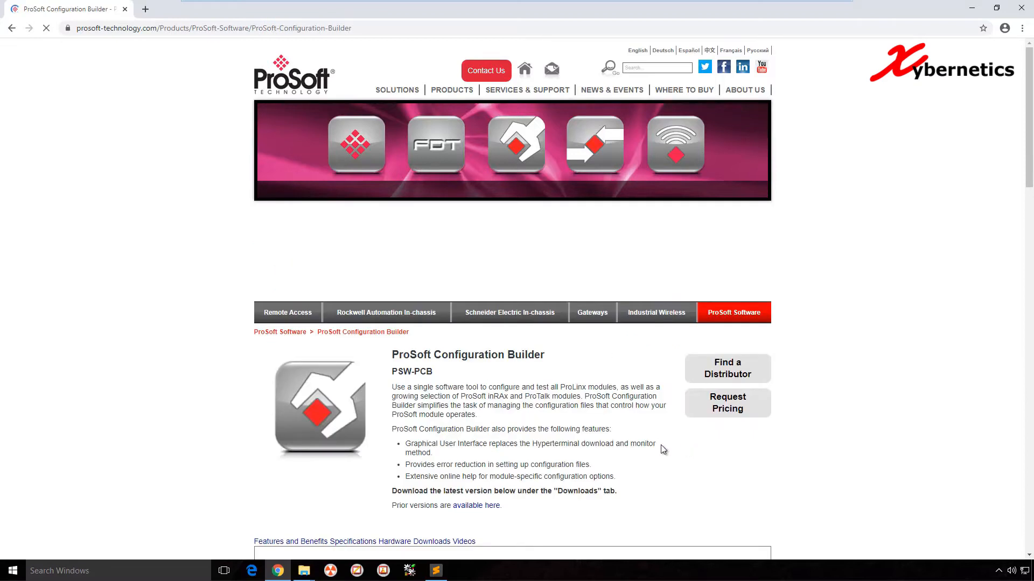
Step: Open the prior versions page and find ProSoft Configuration Builder (PSW-PCB) under the ProSoft Software legacy downloads
click(467, 403)
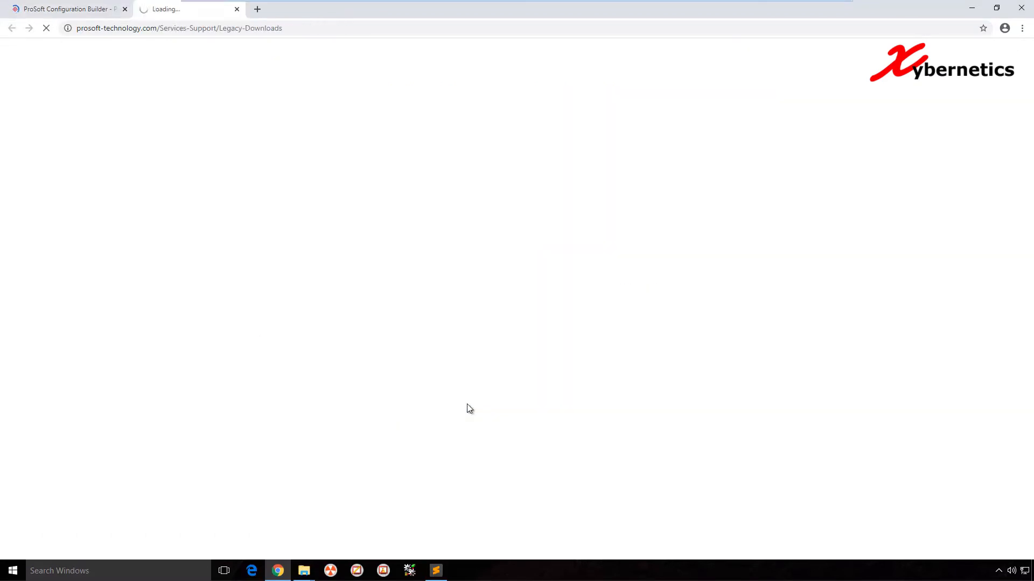
scroll(466, 403, down, 3)
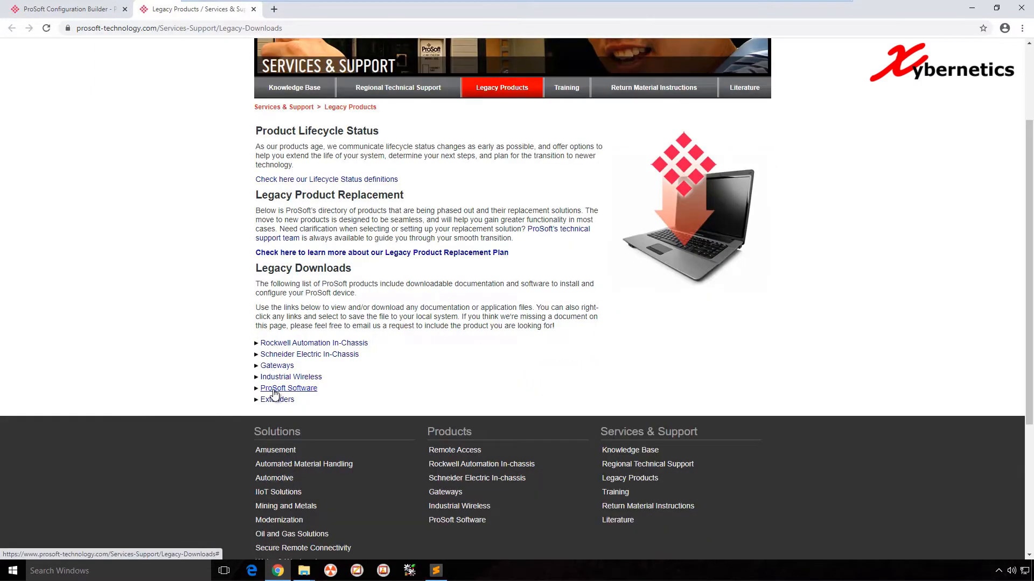
click(275, 390)
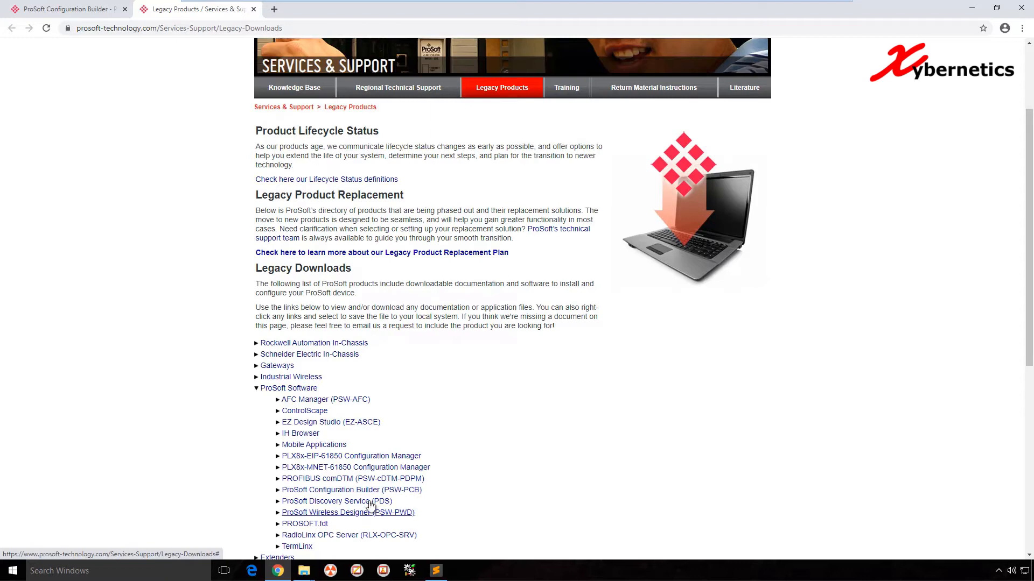
drag(452, 492, 291, 491)
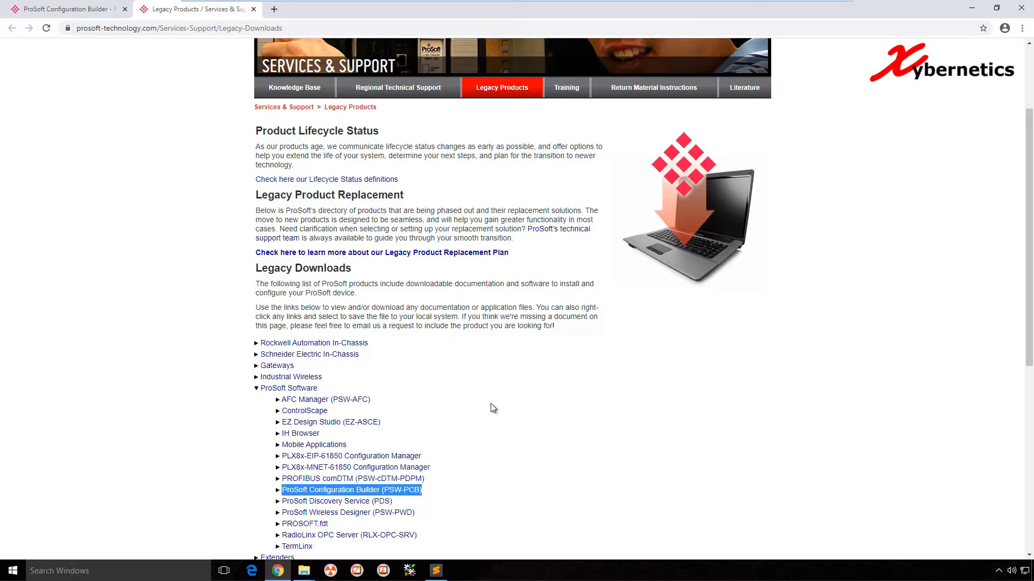
click(473, 389)
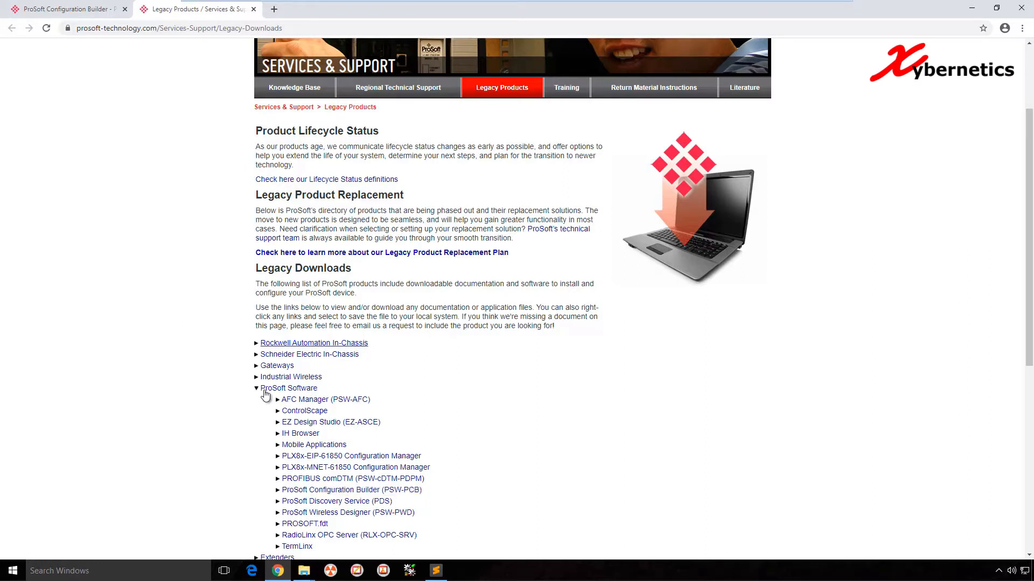
Step: Launch ProSoft Configuration Builder from the ProSoft Technology program group in Windows
click(13, 570)
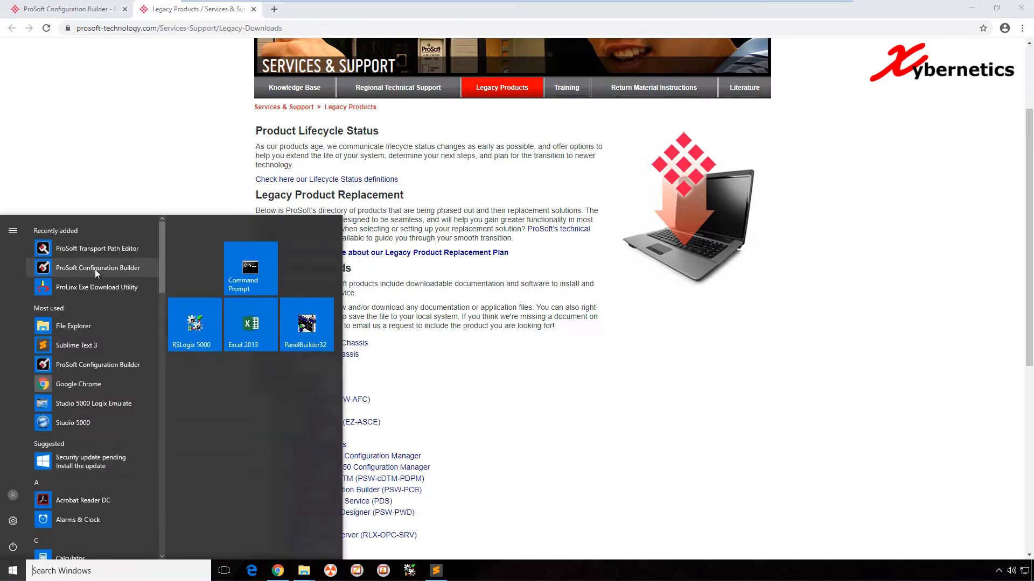
scroll(91, 474, down, 8)
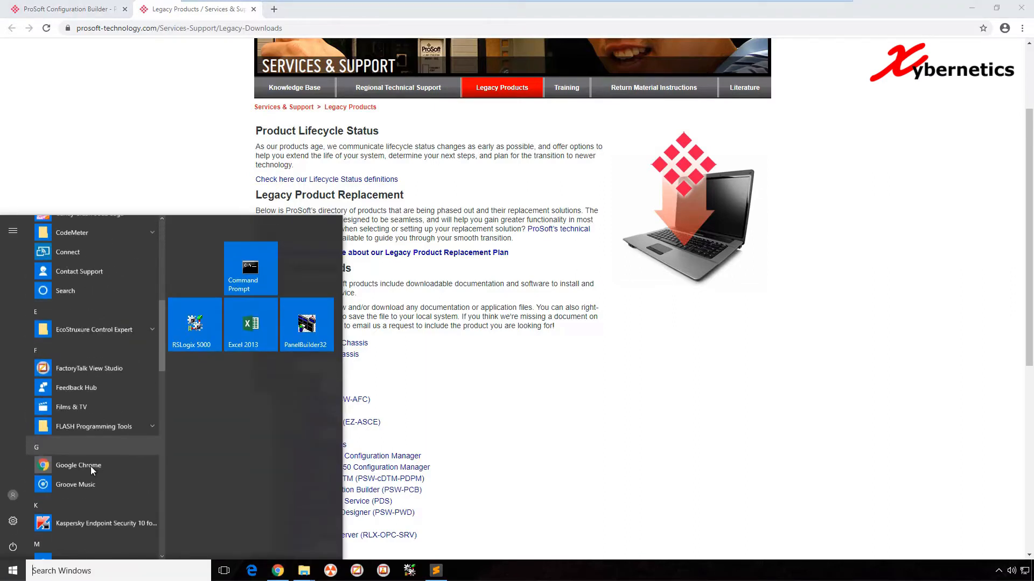
scroll(90, 466, down, 5)
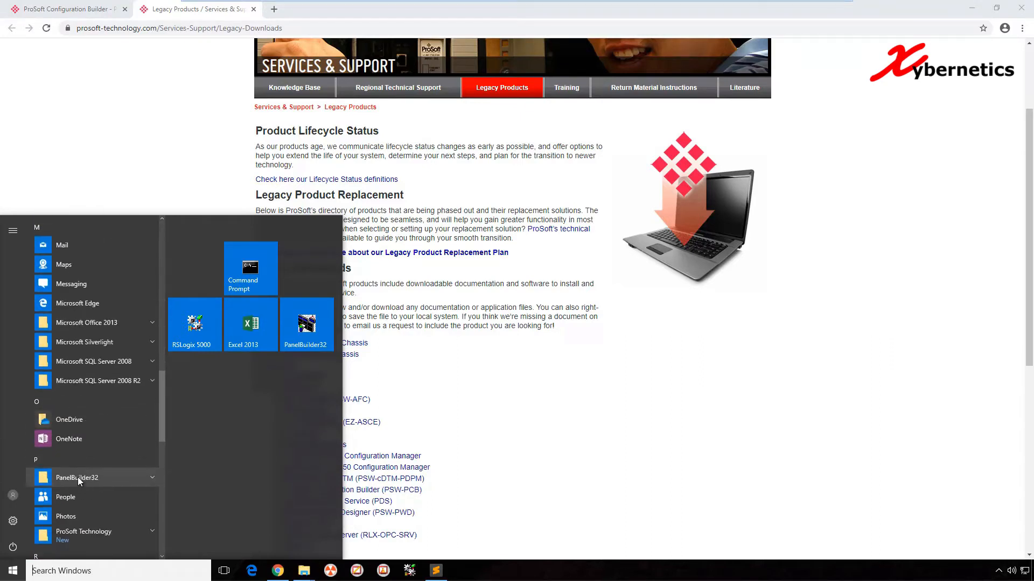
click(103, 528)
scroll(110, 522, down, 3)
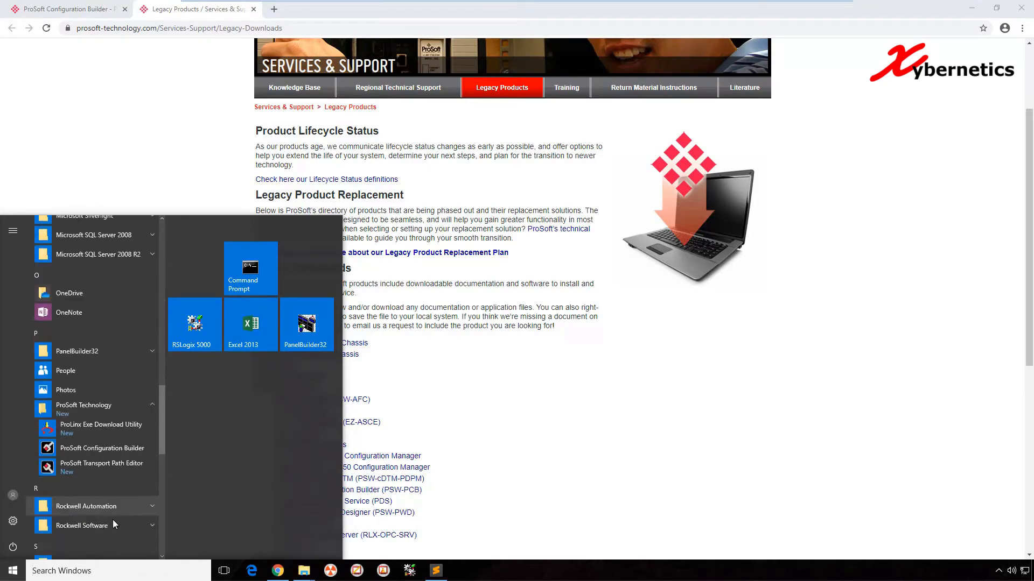
click(106, 419)
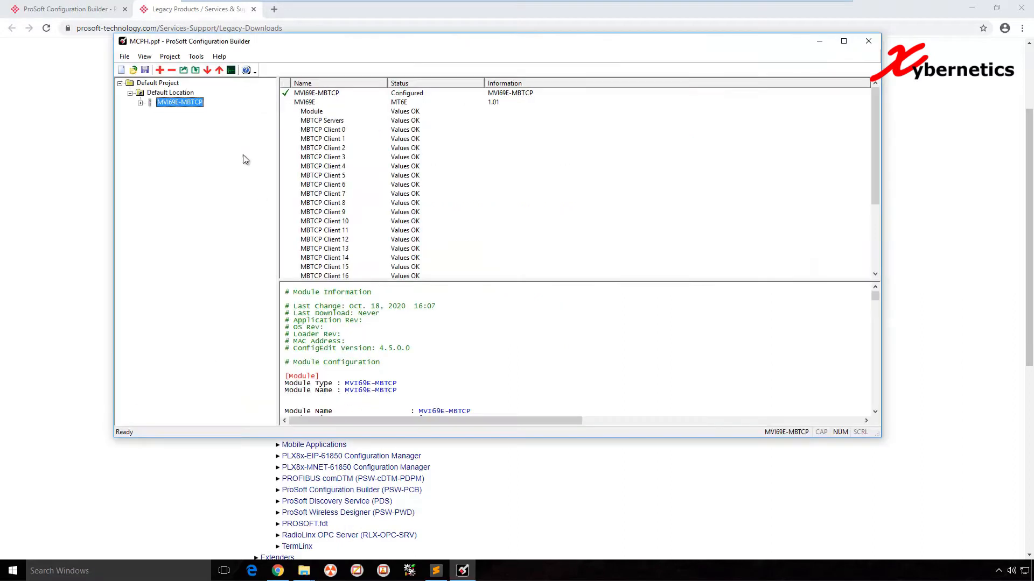
Step: Check the installed software version of ProSoft Configuration Builder, and minimize its window
click(219, 56)
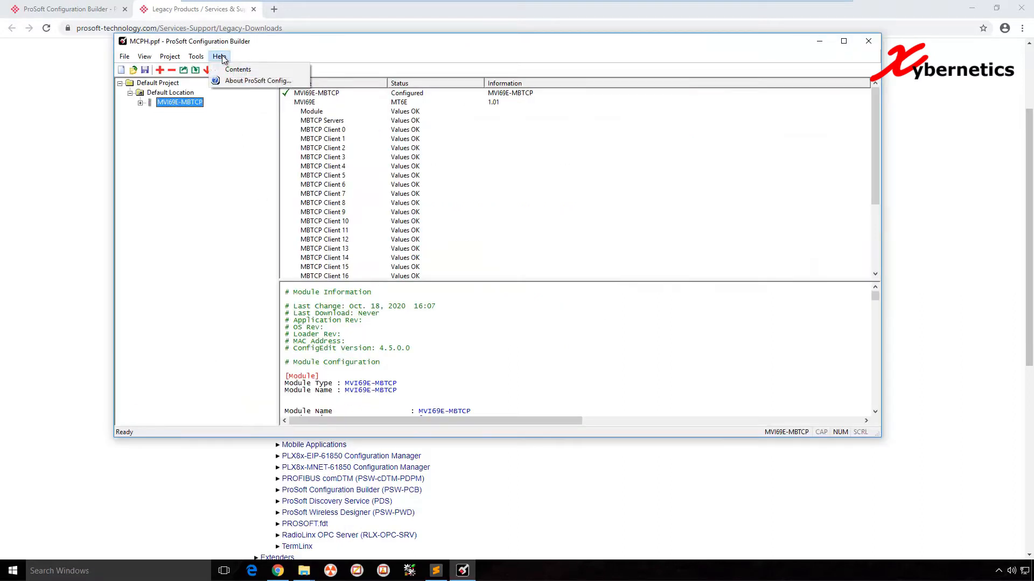
click(240, 82)
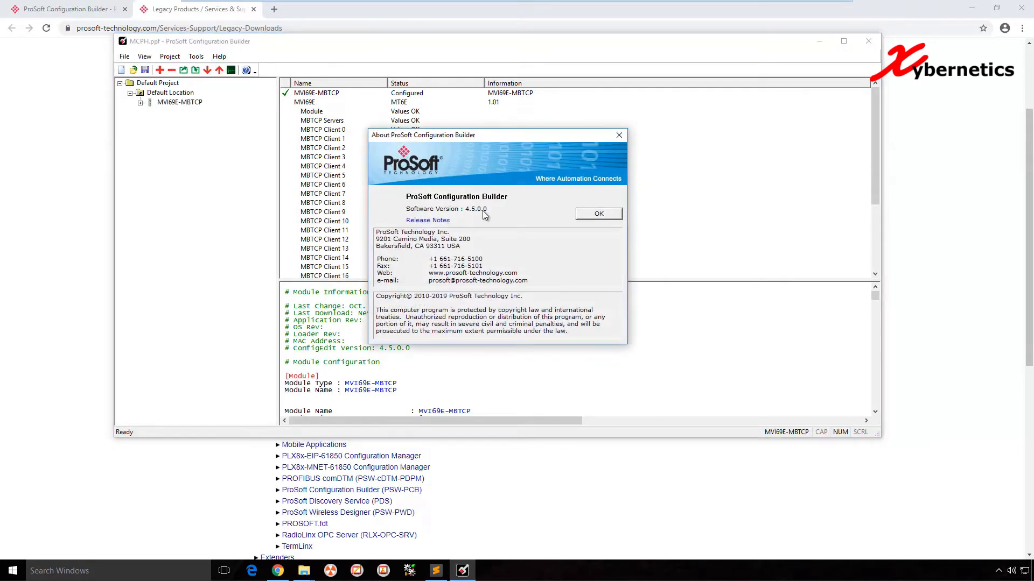
click(595, 213)
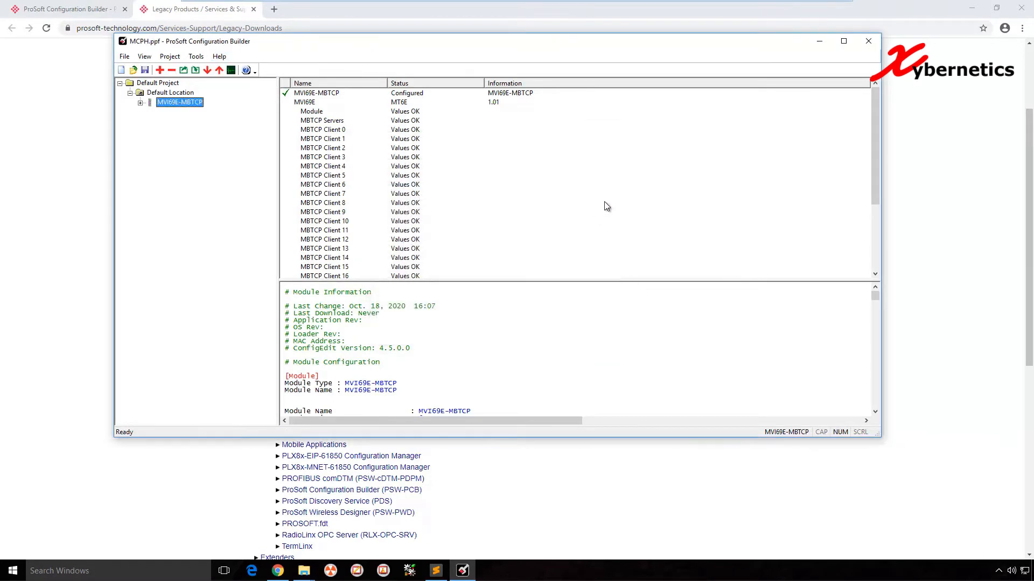
click(819, 43)
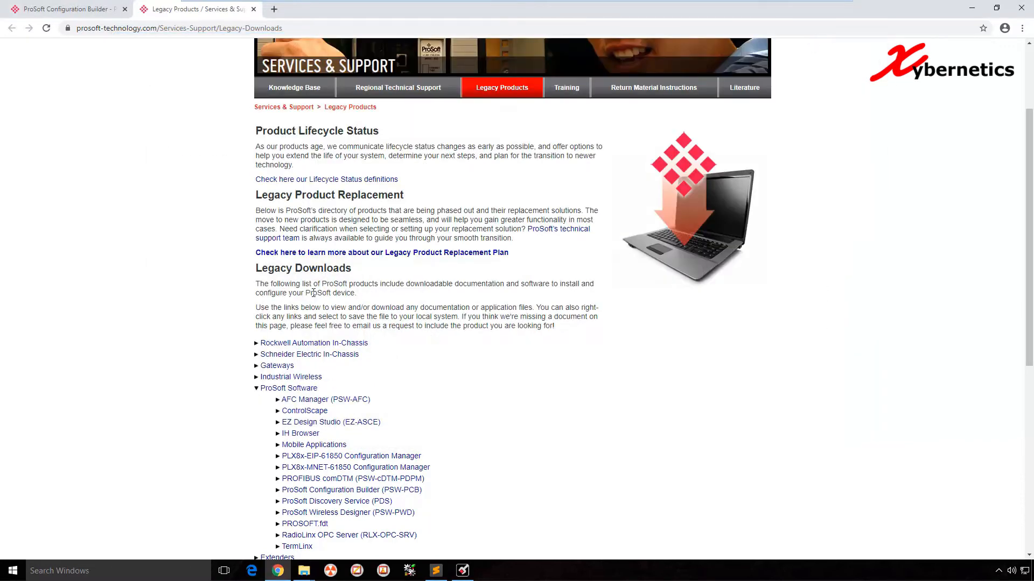
Step: Open the Modbus TCP/IP Enhanced Communication Module (MVI69E-MBTCP) page among the Rockwell Automation in-chassis products for CompactLogix
scroll(314, 293, up, 3)
mouse_move(450, 96)
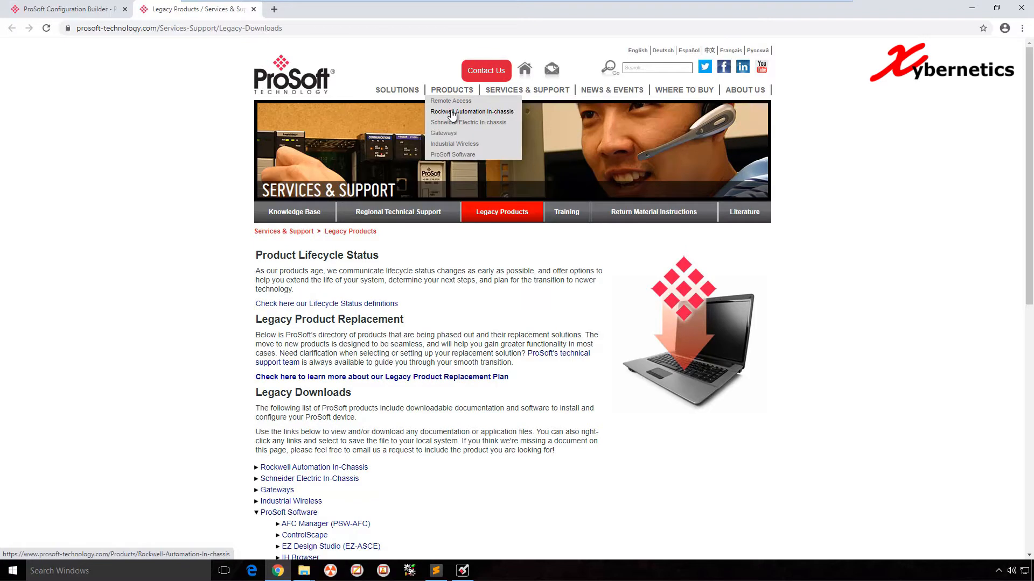
click(451, 113)
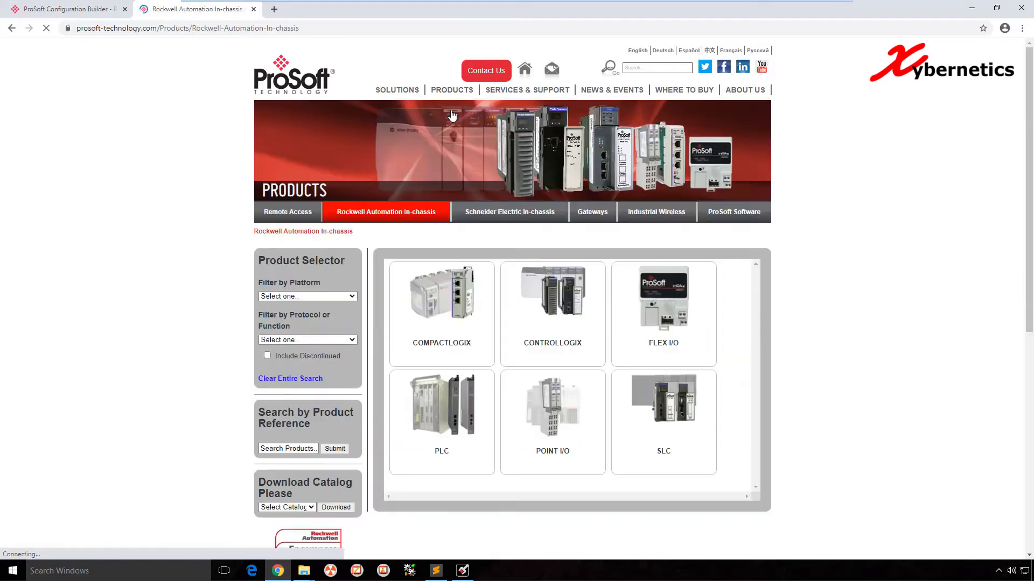
click(428, 294)
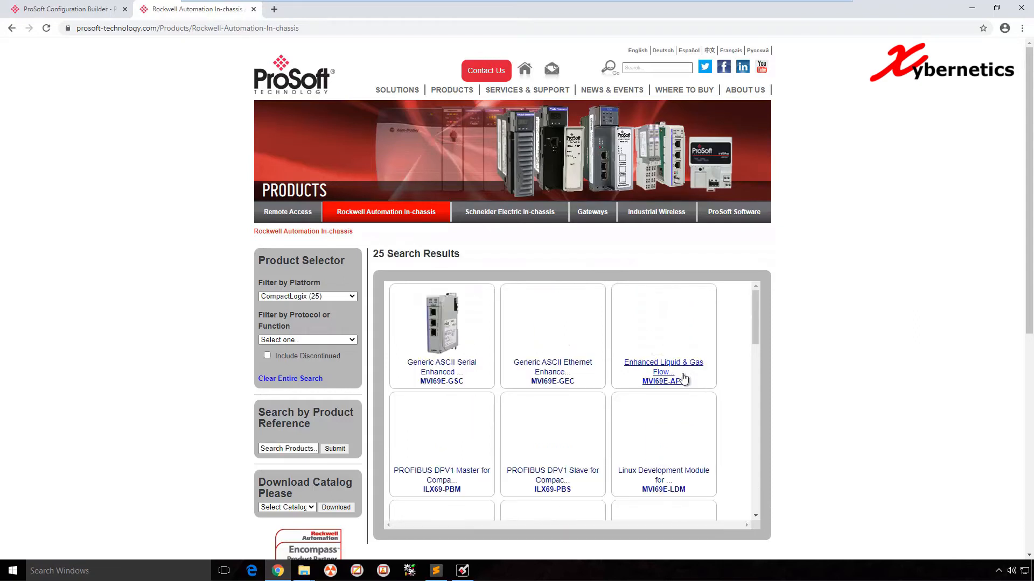
mouse_move(713, 380)
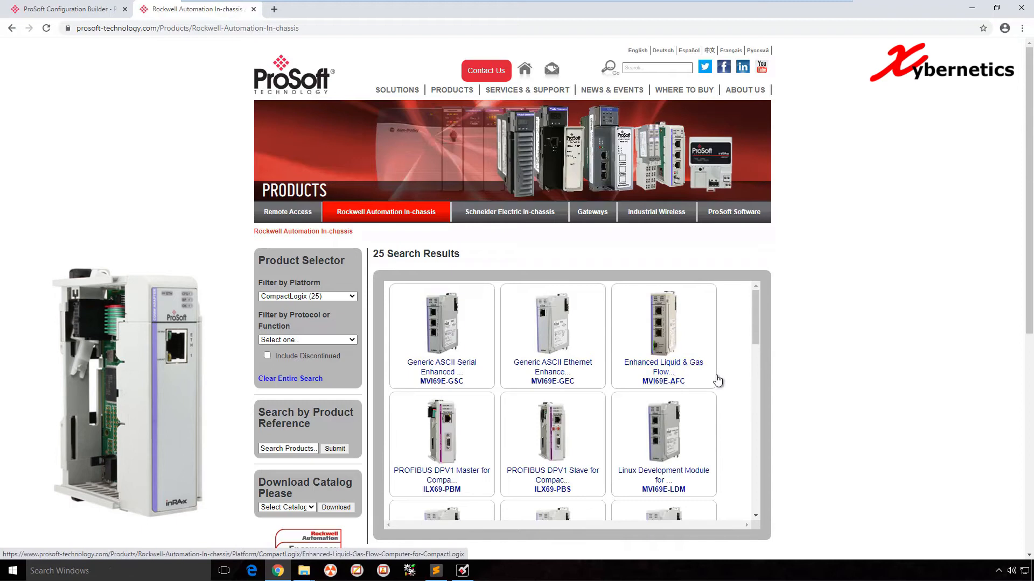
scroll(723, 371, down, 2)
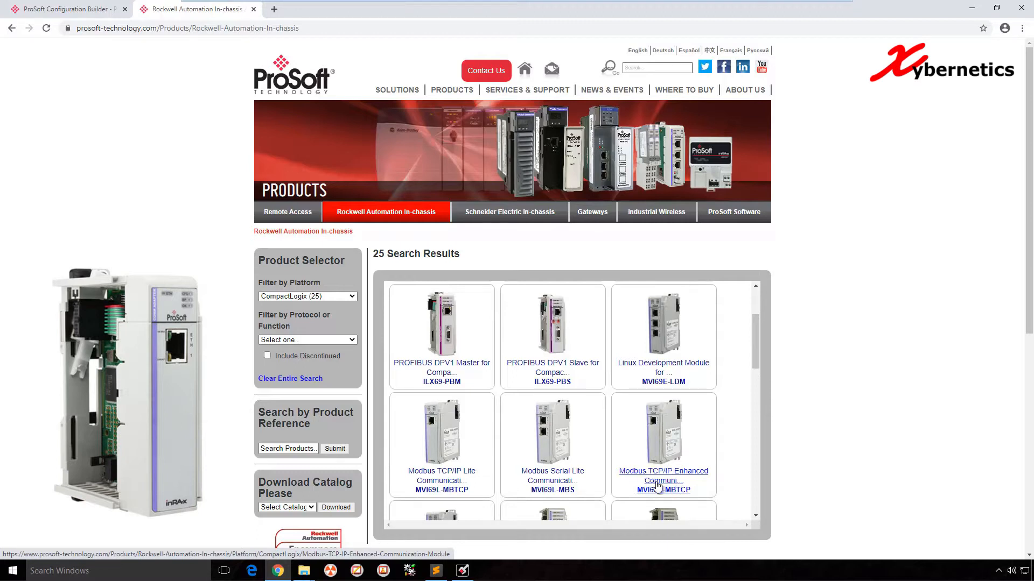
click(659, 486)
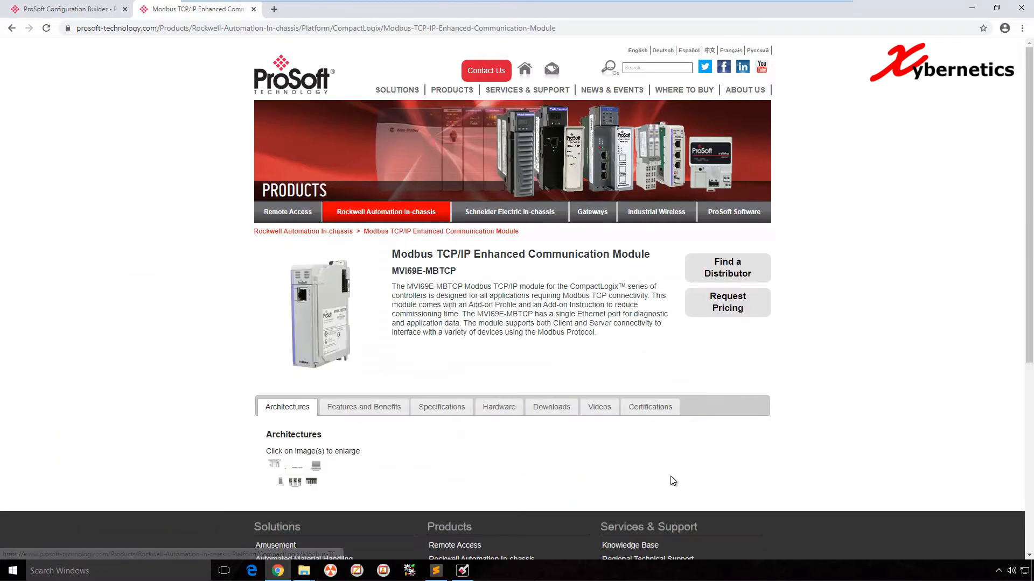
Step: Show the module's downloads and locate the MVI69E-MBTCP EDS Files and the MVI69x-MBS/MBTCP AOP 1.7
click(554, 410)
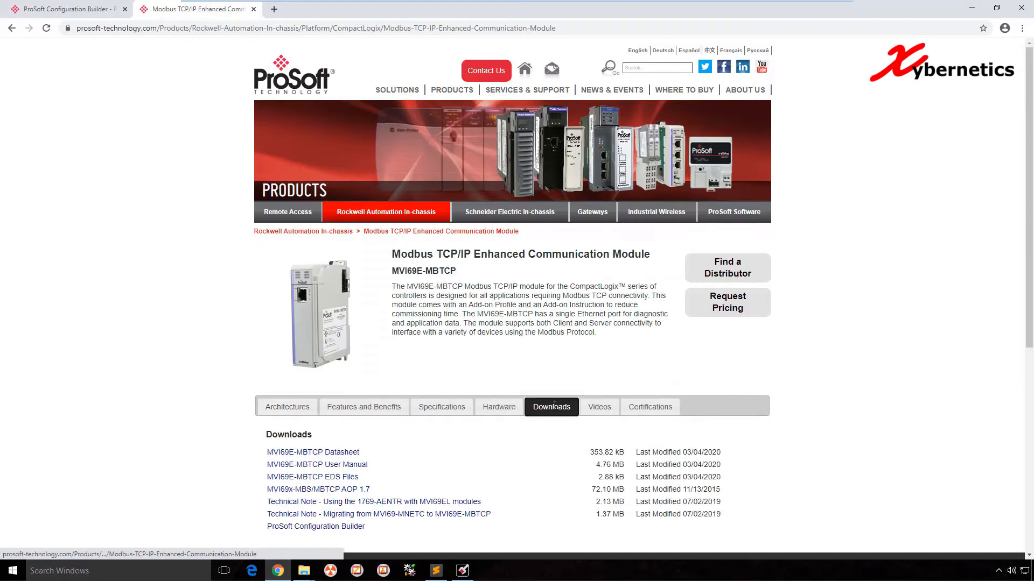
scroll(301, 398, down, 2)
mouse_move(265, 372)
mouse_down()
mouse_move(362, 372)
mouse_move(277, 371)
mouse_up()
click(368, 372)
drag(378, 382, 280, 382)
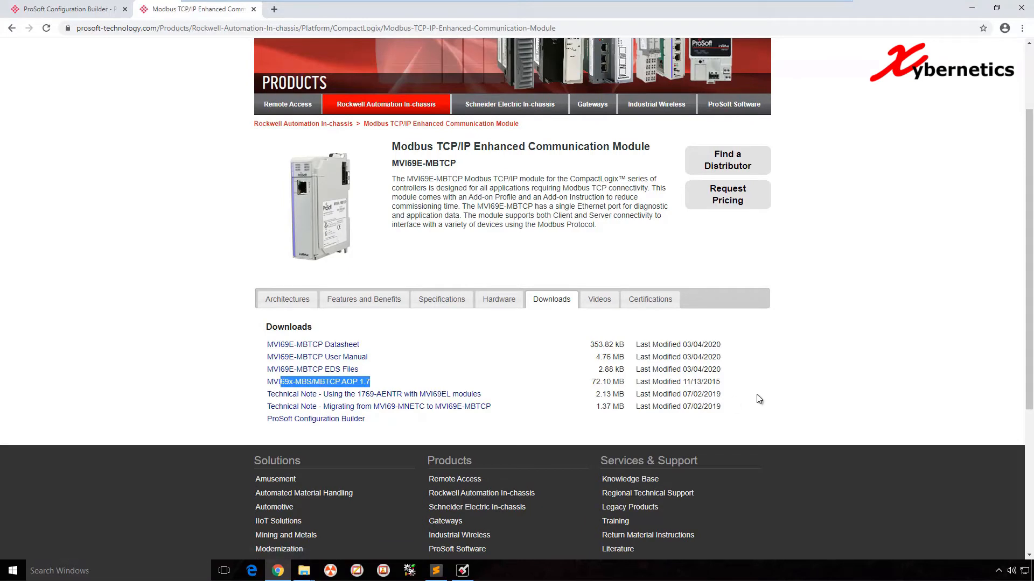
click(769, 383)
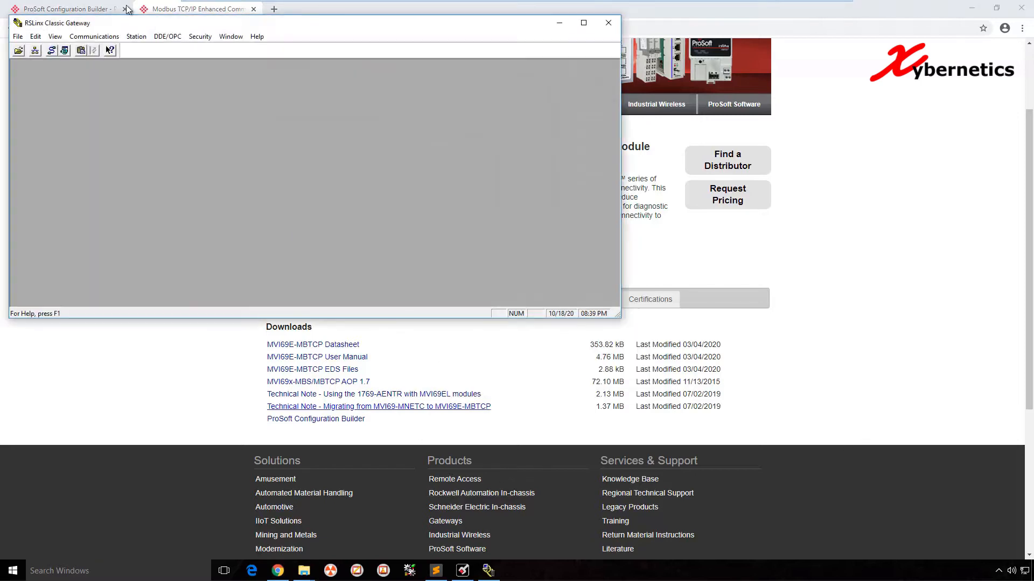
Step: Switch to RSLinx Classic, browse the AB_ETH-KARR Ethernet driver in RSWho and select the device at 192.168.0.113
drag(111, 26, 299, 26)
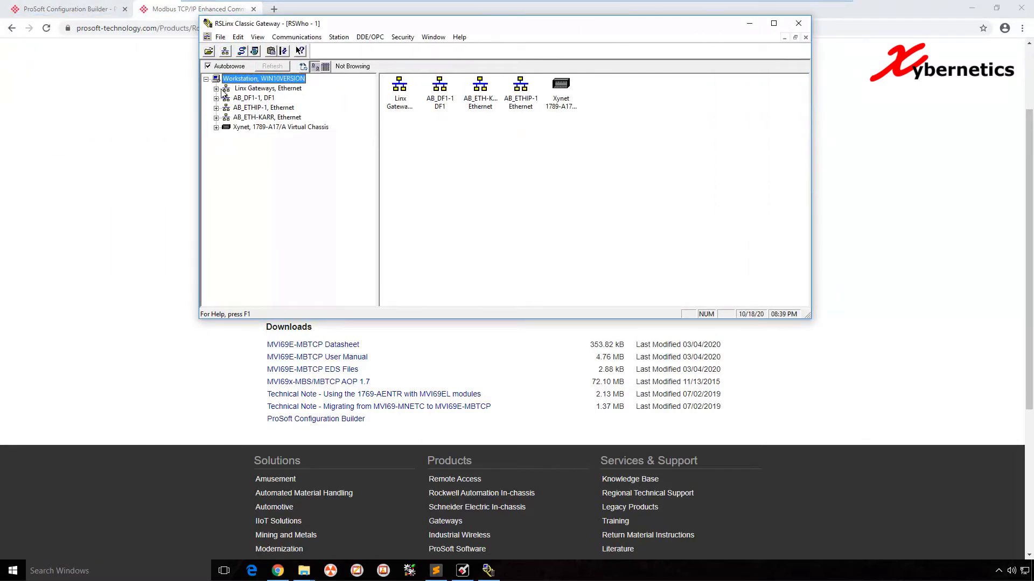
click(216, 117)
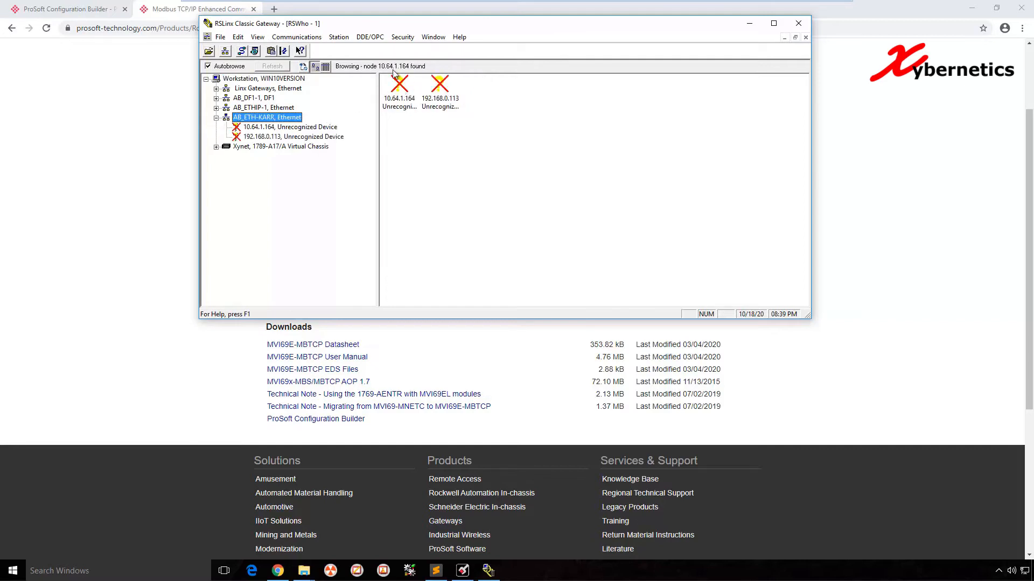
click(429, 109)
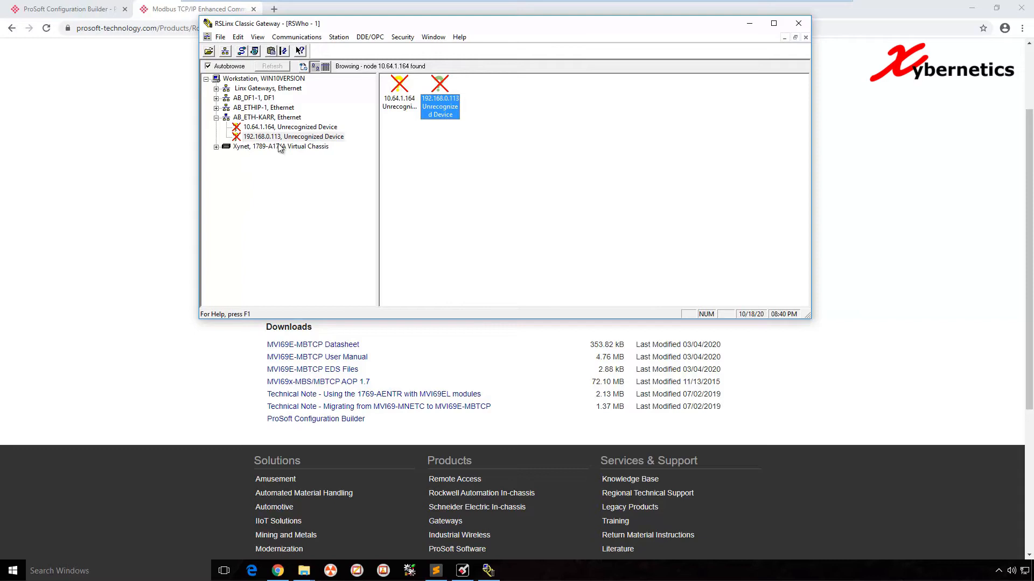
Step: Browse the Xynet 1789-A17/A Virtual Chassis in RSWho, select the emulator in slot 02, and close RSLinx Classic
click(216, 148)
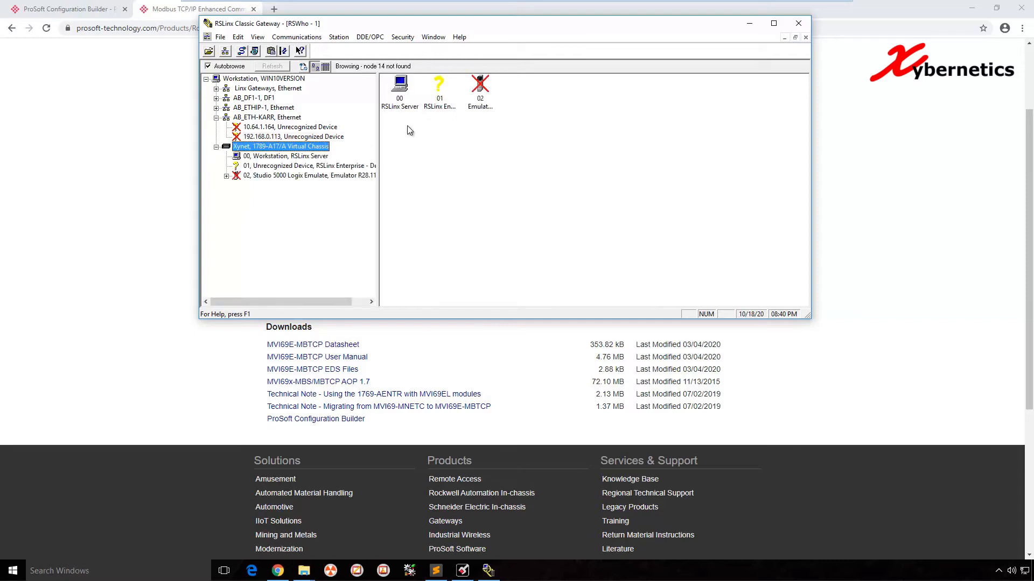
click(480, 106)
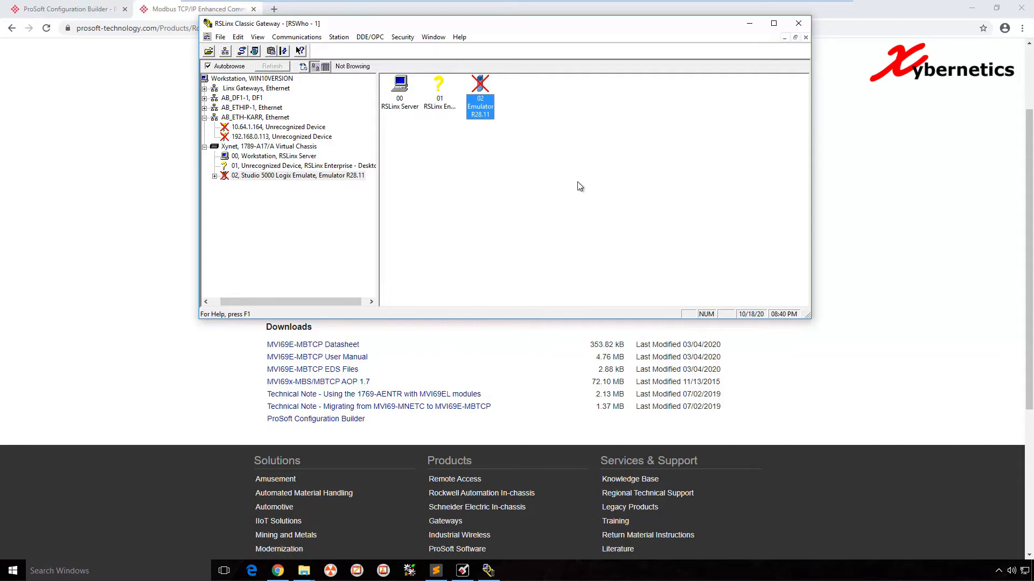
click(798, 25)
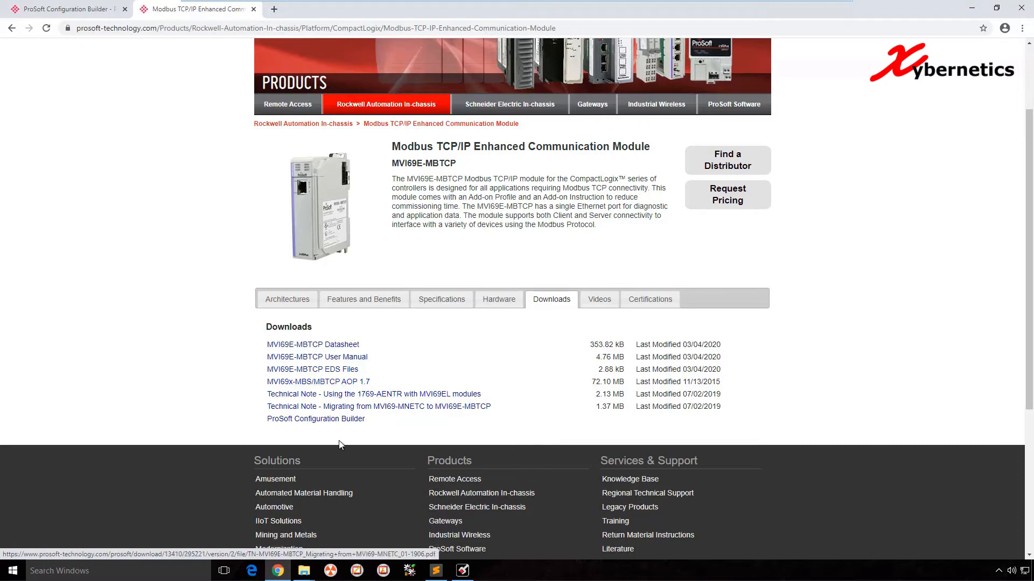
Step: Extract PSMVI69x_MBS_MBTCP_Rev1.7_RELEASE.zip from the Downloads folder into its default destination folder
click(304, 571)
click(347, 514)
right_click(623, 239)
right_click(608, 244)
right_click(595, 245)
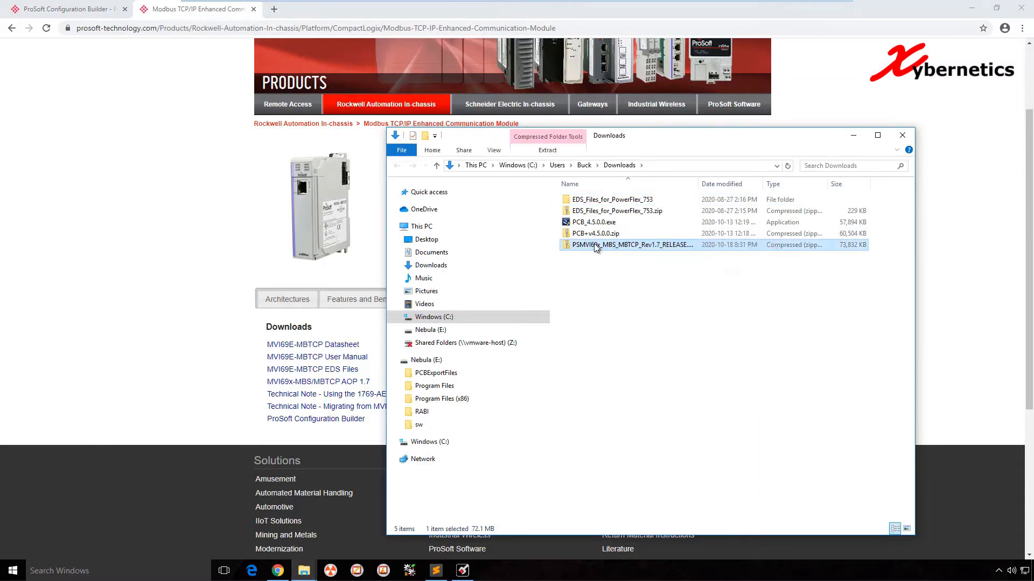
click(639, 291)
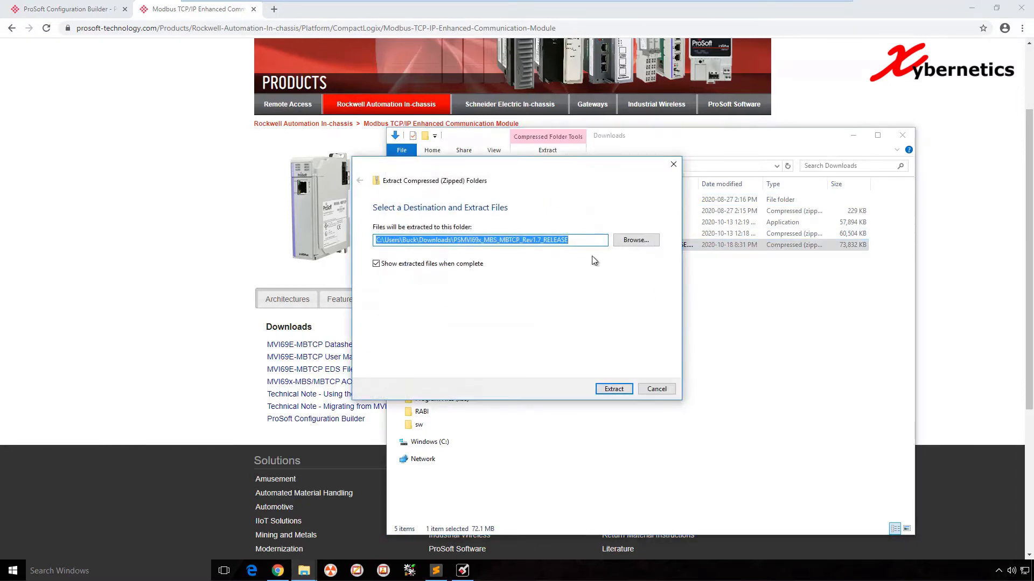
click(604, 385)
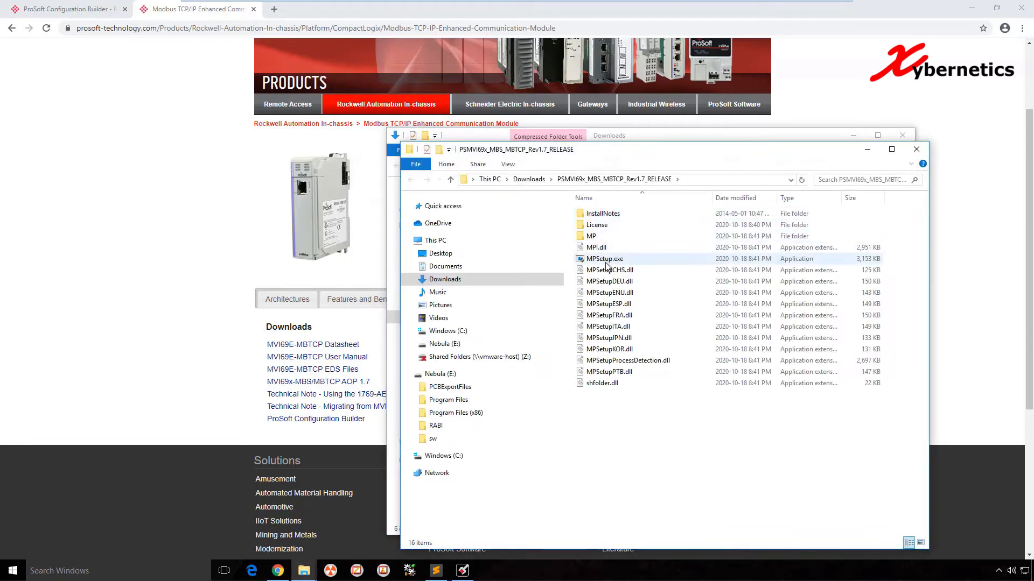
Step: Locate MPSetup.exe in the extracted AOP folder, and put the folder windows away to return to the product page
click(599, 260)
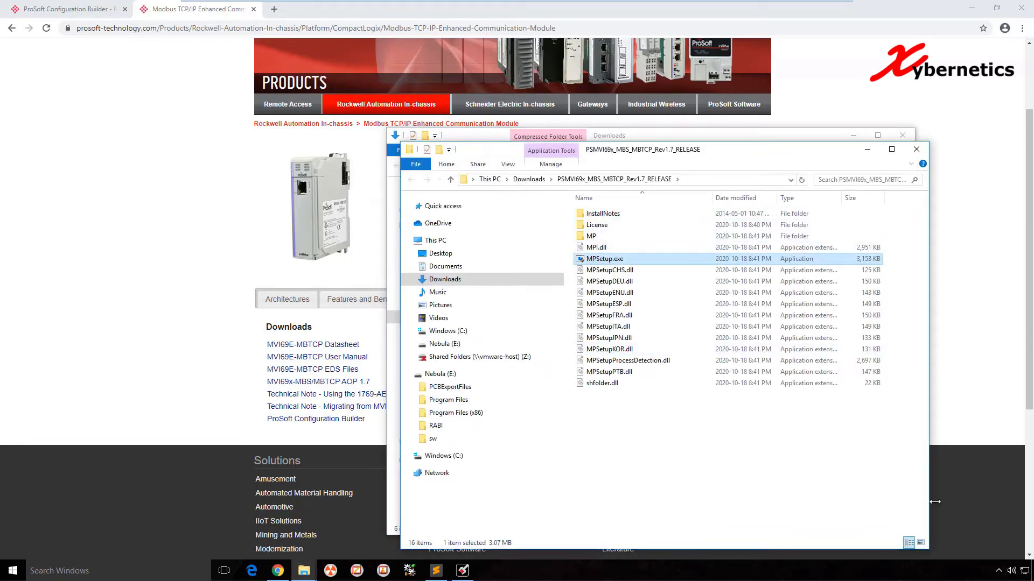
click(999, 570)
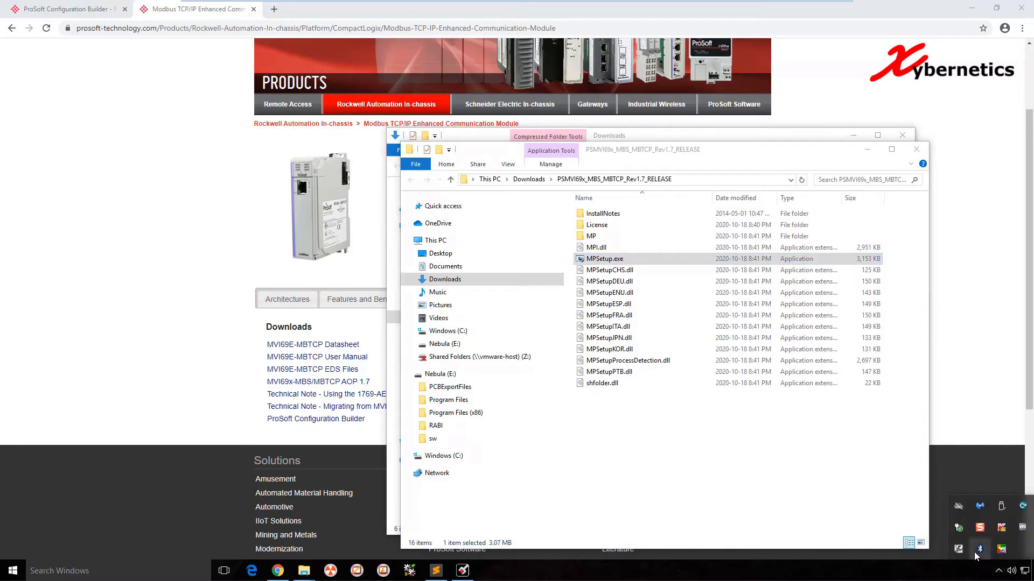
click(829, 507)
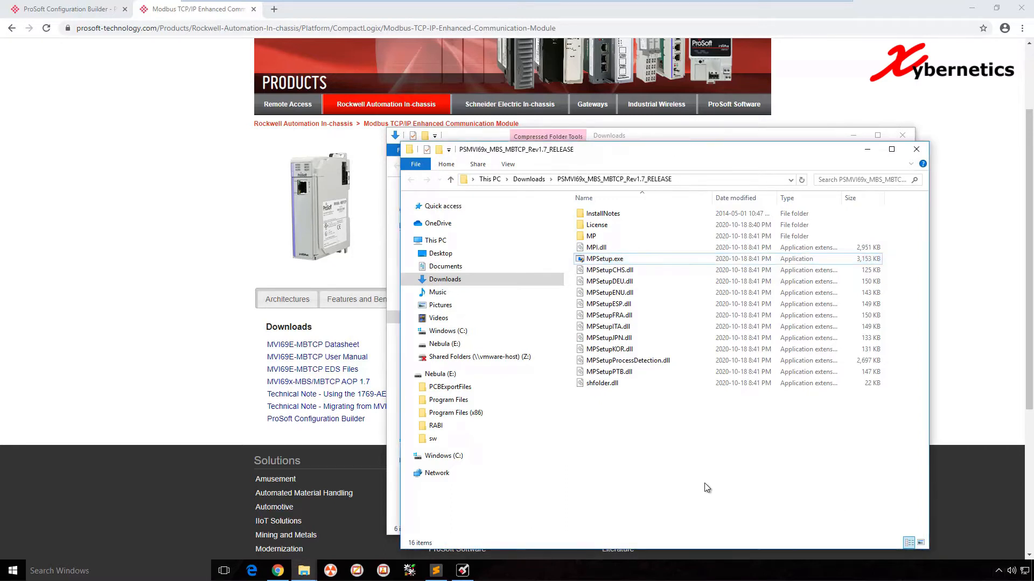
click(598, 258)
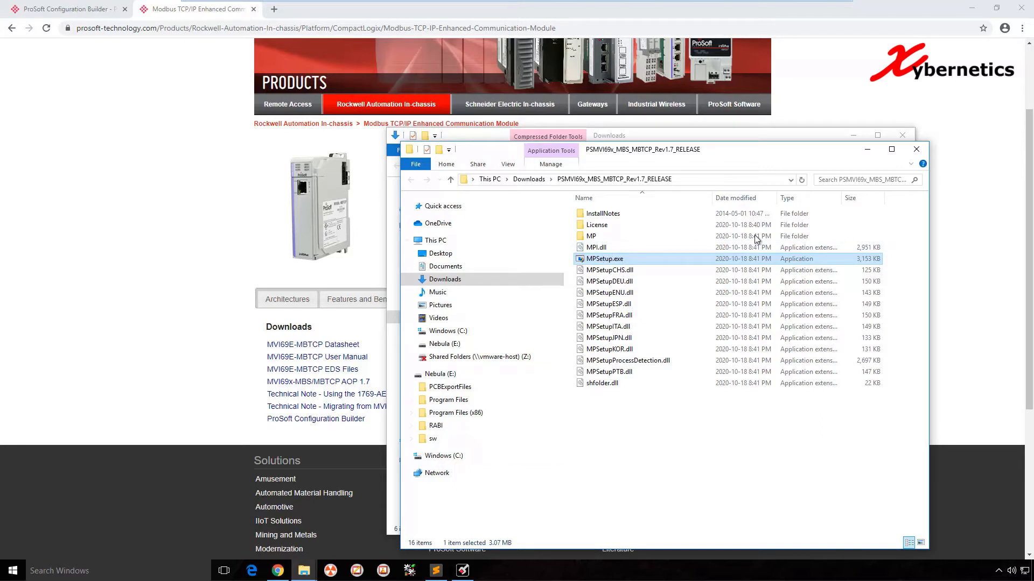
click(915, 151)
click(853, 135)
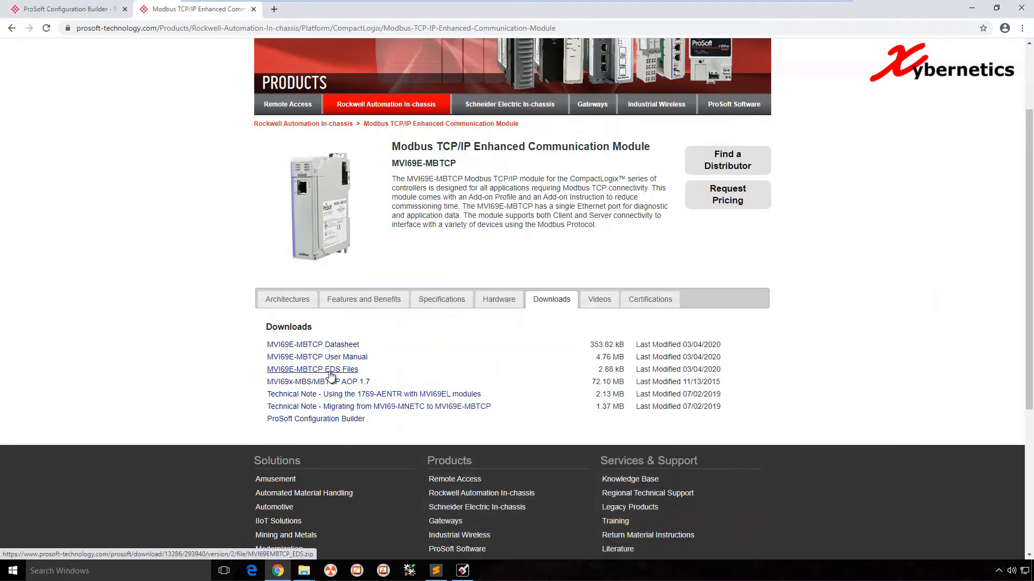
Step: Download the MVI69E-MBTCP EDS Files and extract MVI69EMBTCP_EDS.zip into its default folder in Downloads
click(331, 370)
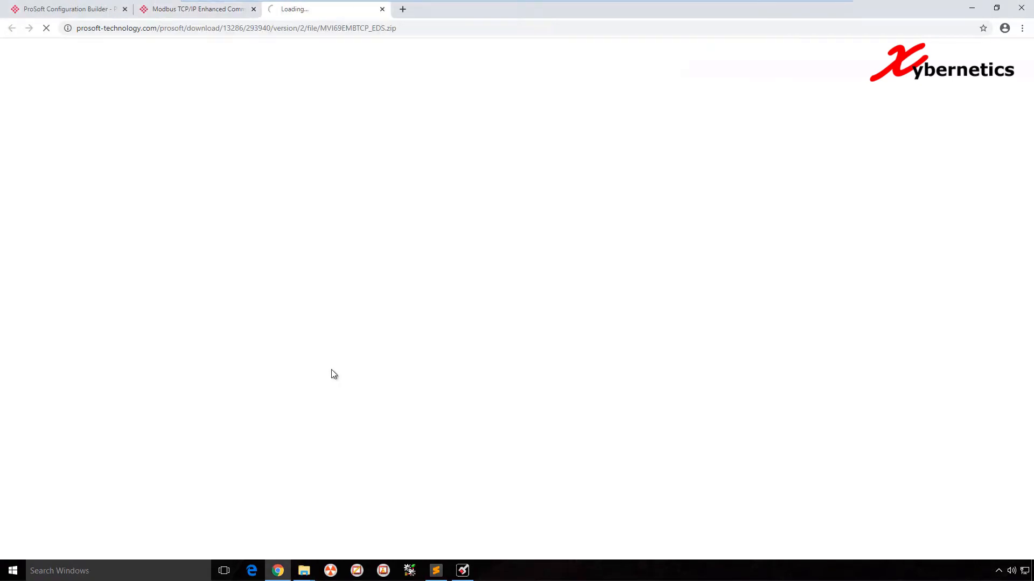
click(108, 544)
click(162, 508)
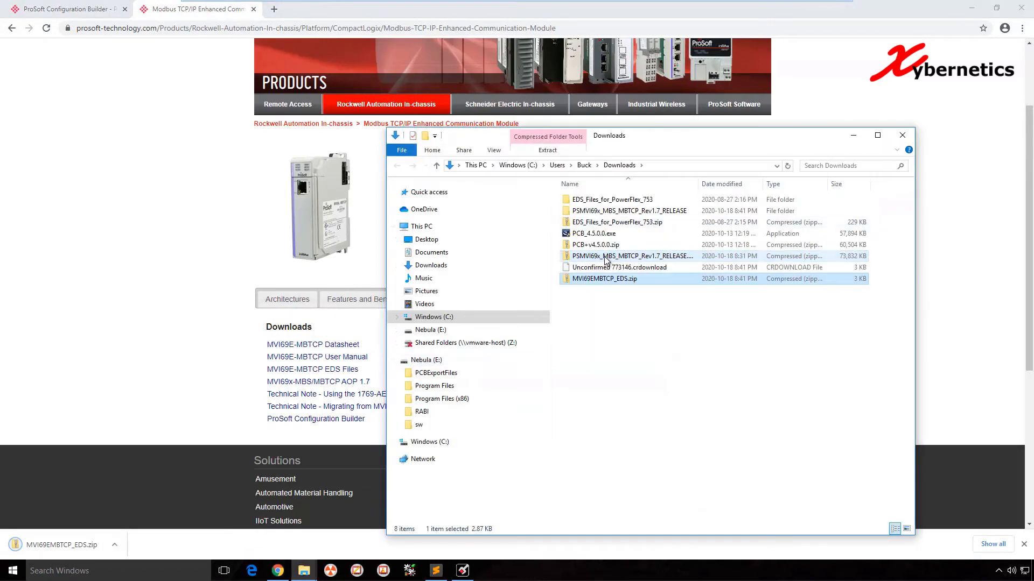
right_click(614, 284)
click(681, 330)
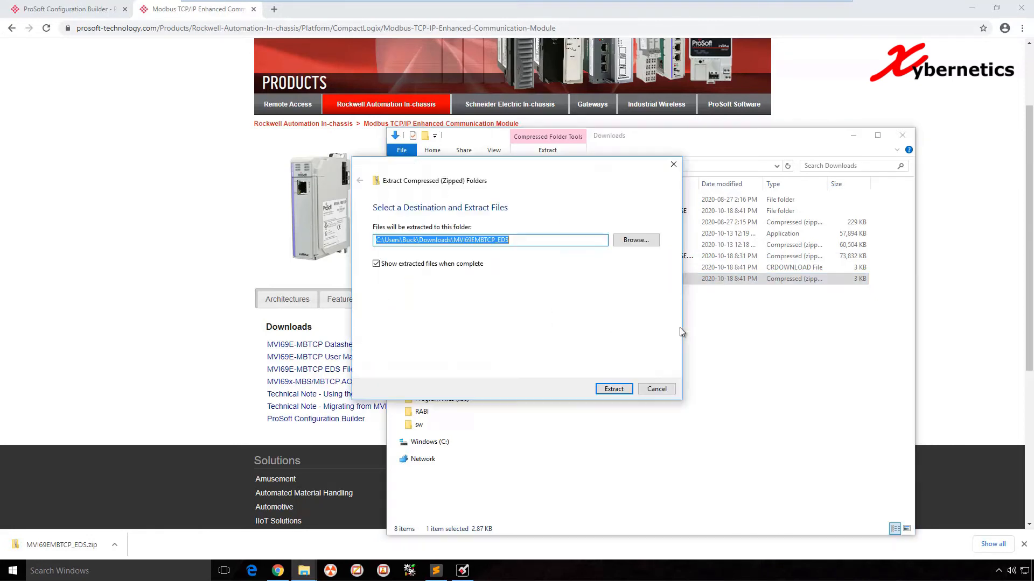
click(615, 389)
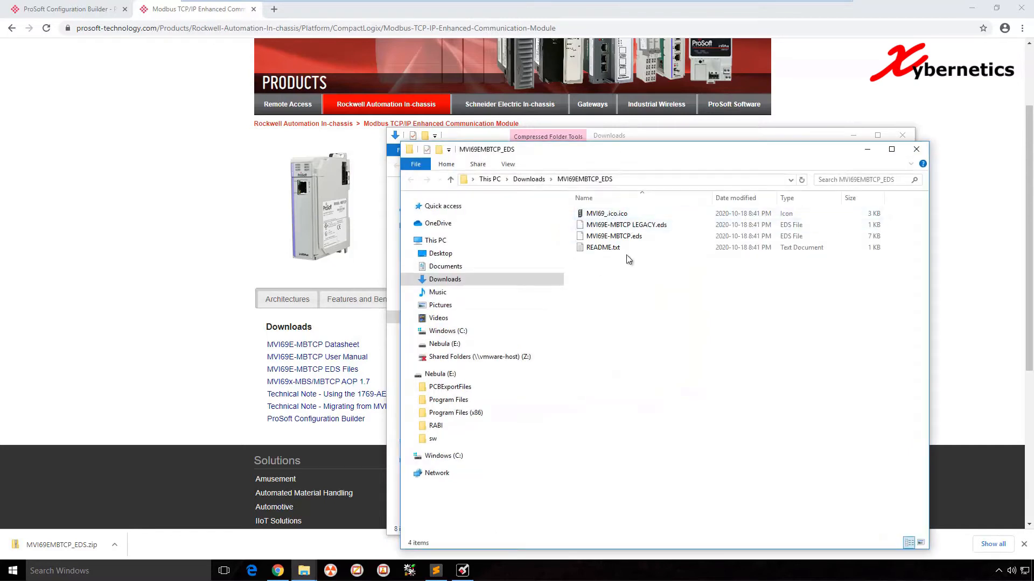
Step: Launch the EDS Hardware Installation Tool and start adding hardware description files with the EDS Wizard
click(13, 575)
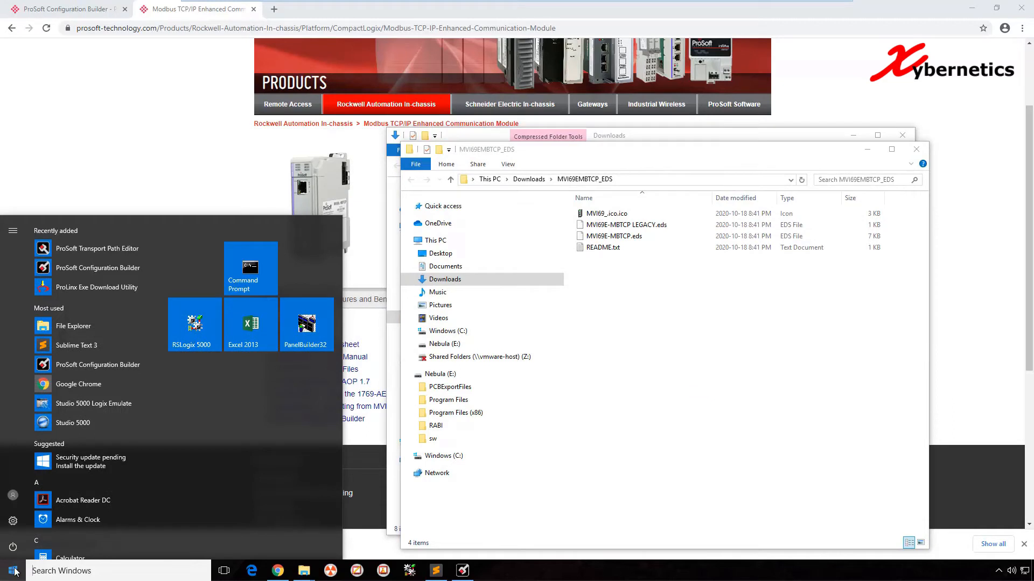
text(eds)
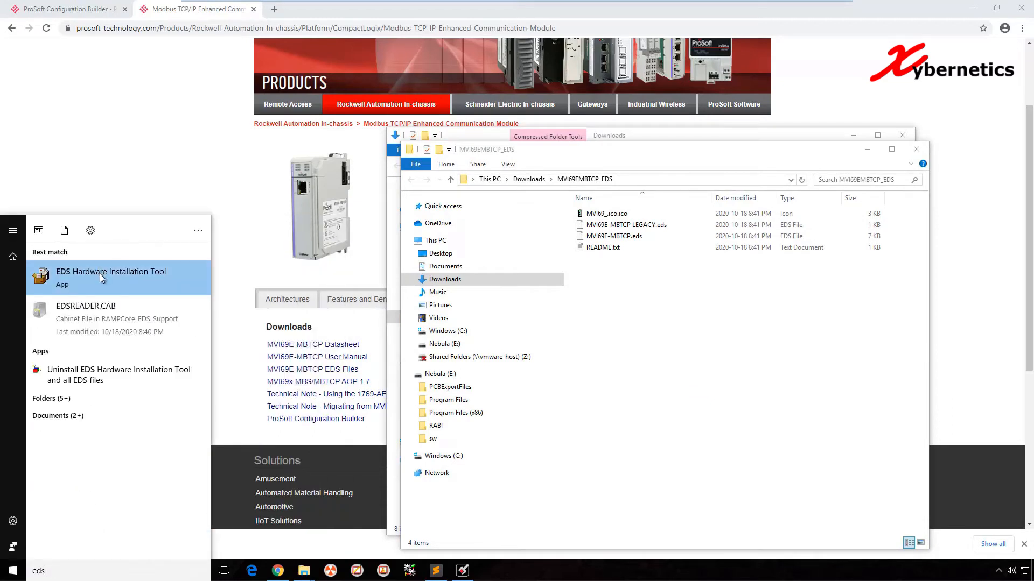
click(102, 276)
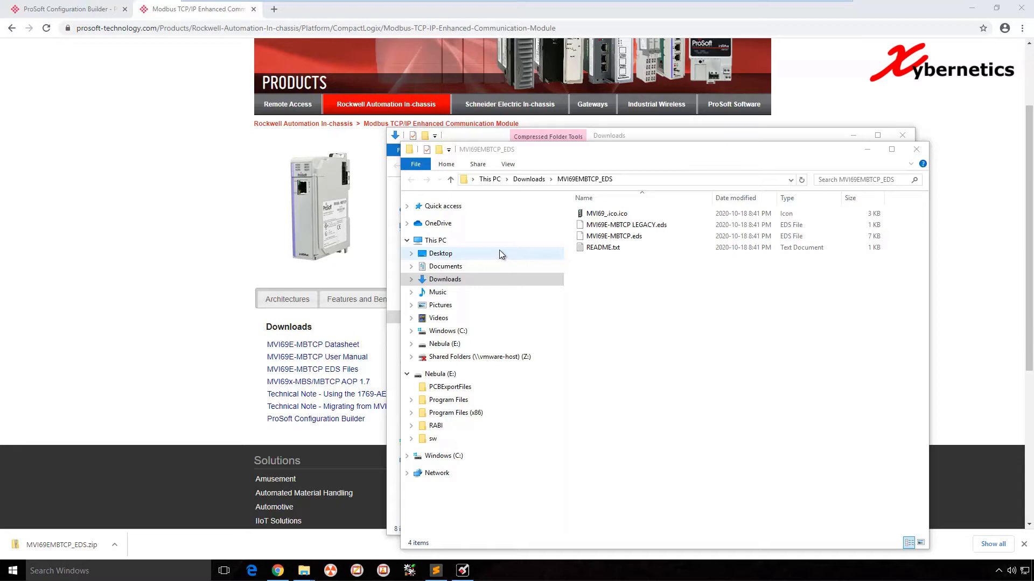
click(421, 256)
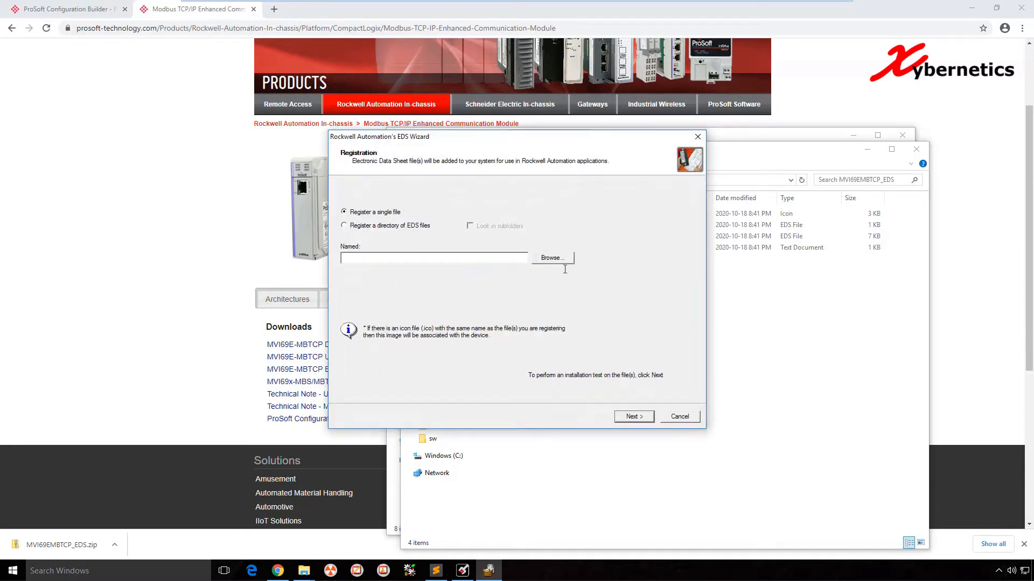
Step: Set the EDS Wizard to register a directory of EDS files including subfolders, using the MVI69EMBTCP_EDS folder in Downloads
click(365, 227)
click(478, 227)
click(552, 259)
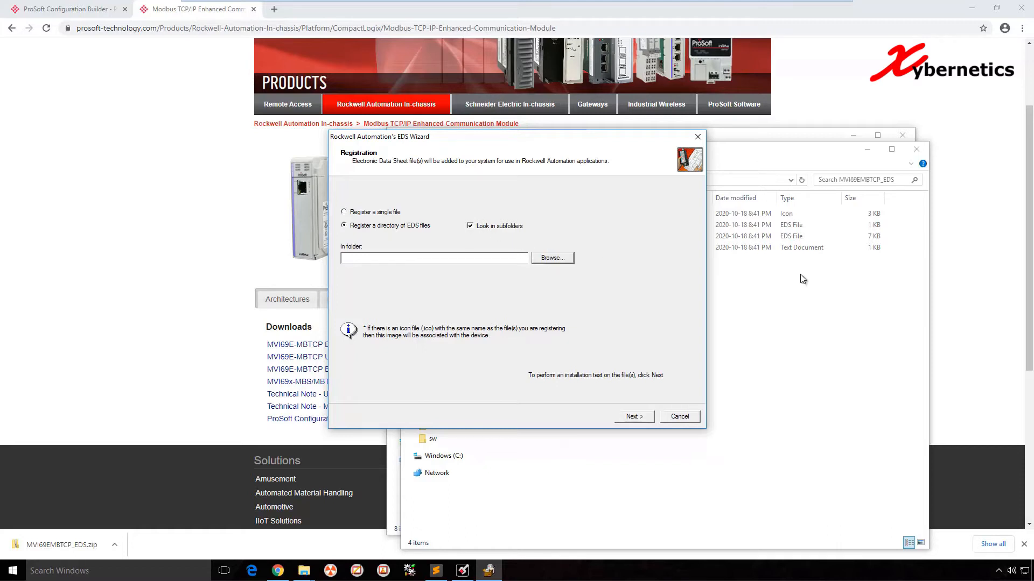
click(786, 291)
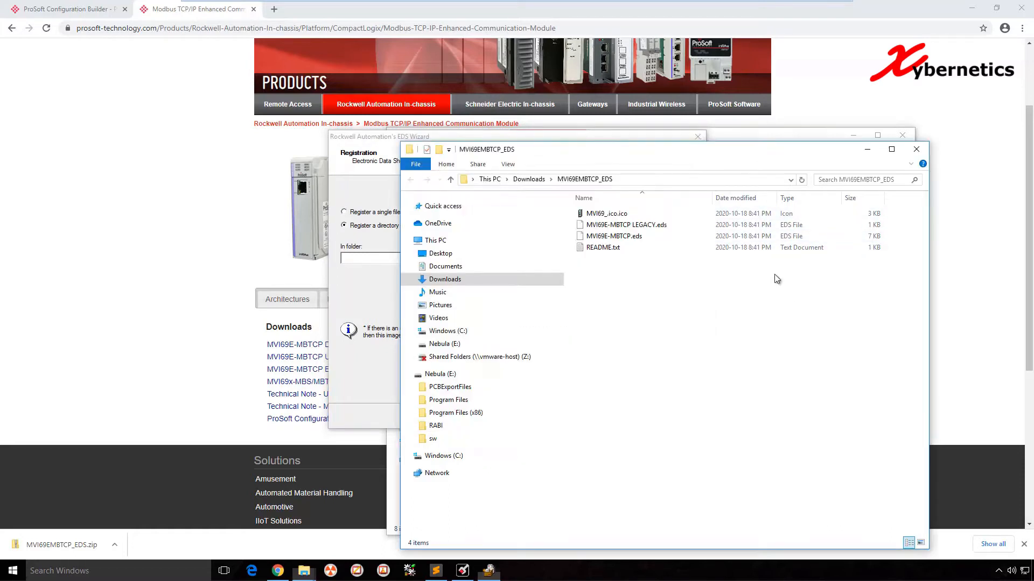
drag(616, 160, 777, 163)
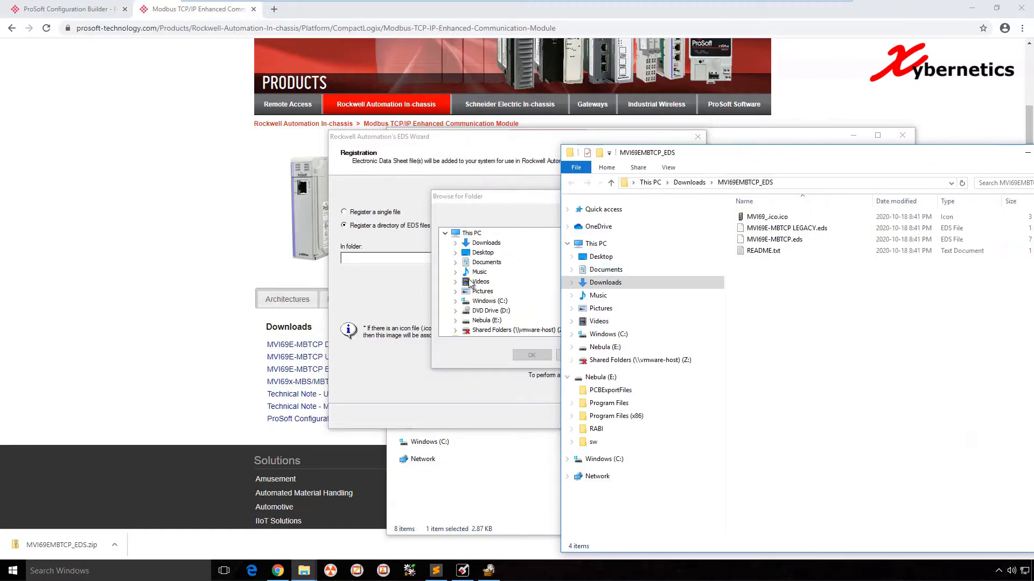
double_click(486, 242)
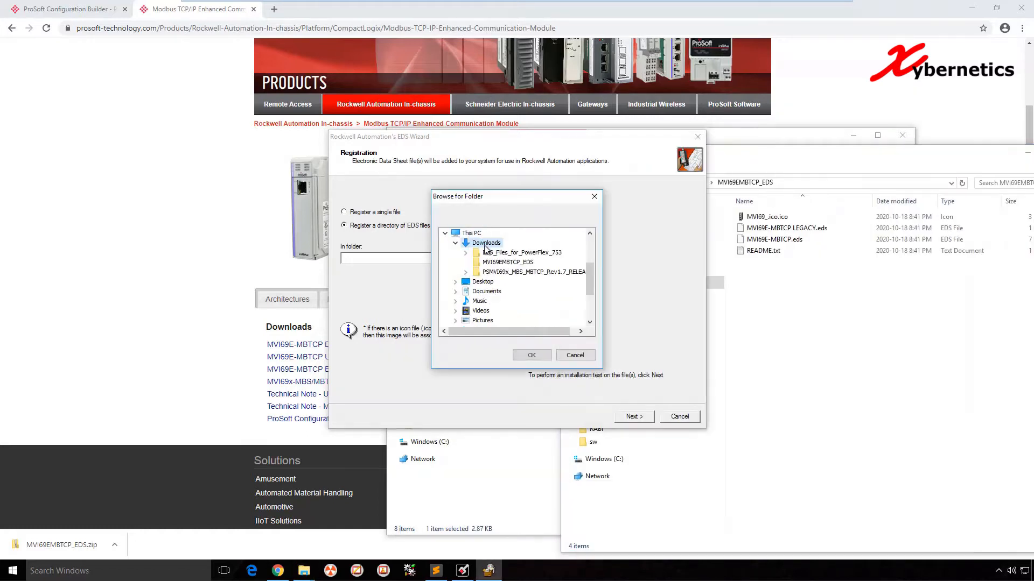
double_click(520, 254)
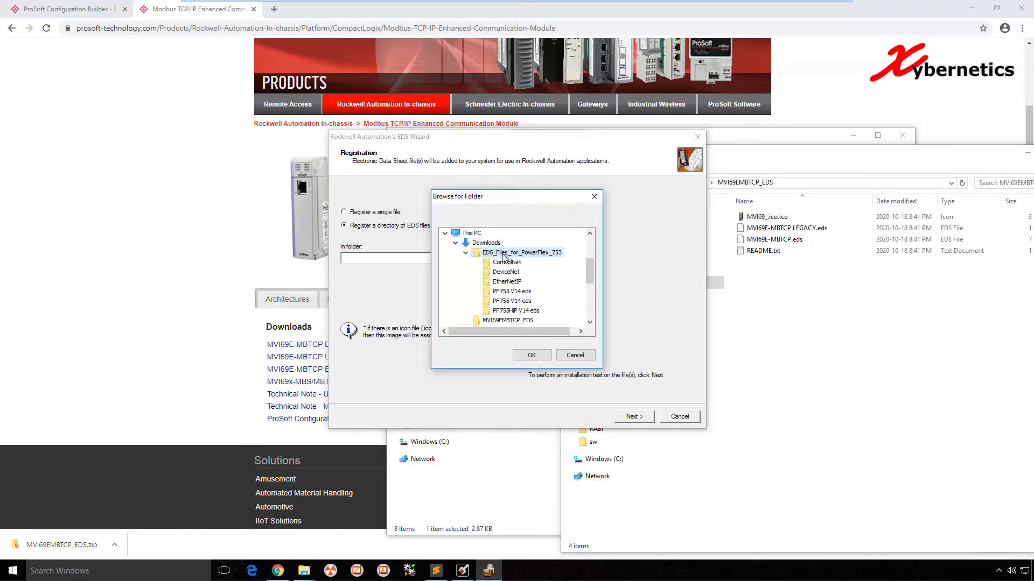
click(465, 253)
click(506, 263)
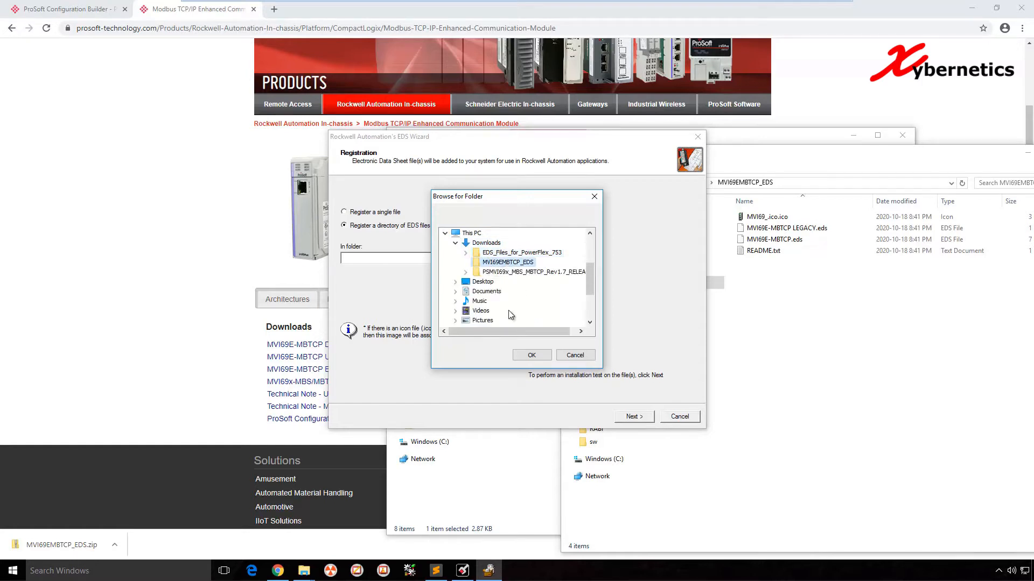
click(532, 356)
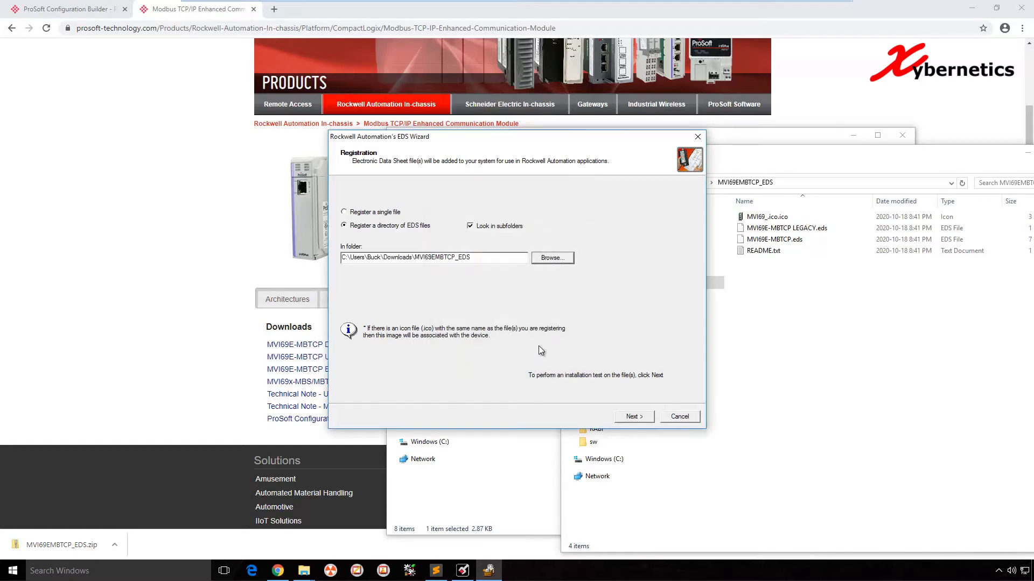
Step: Run the installation test on the MVI69E-MBTCP EDS files, cancel the registration, and exit the Hardware Installation Tool
click(626, 418)
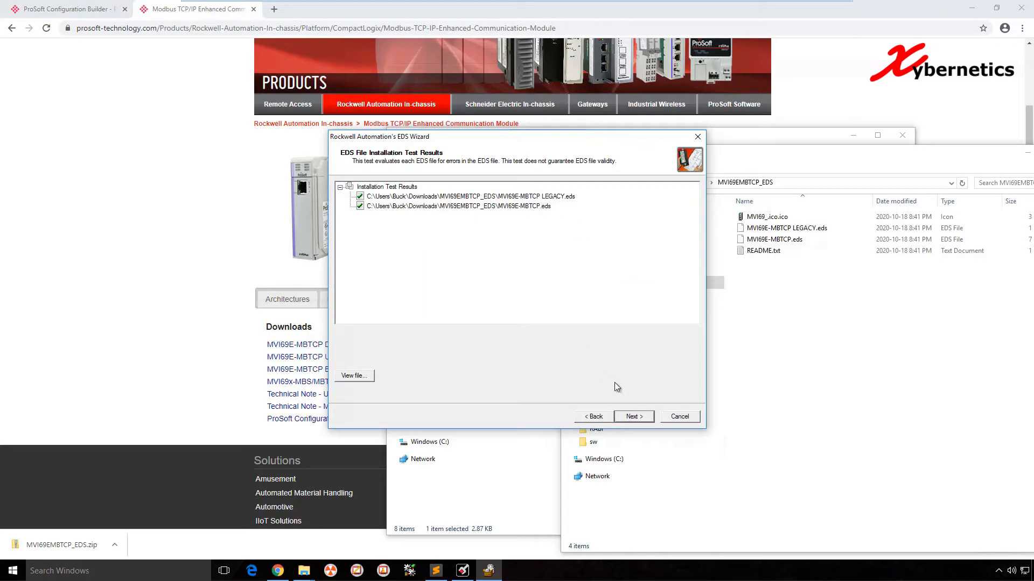
click(679, 419)
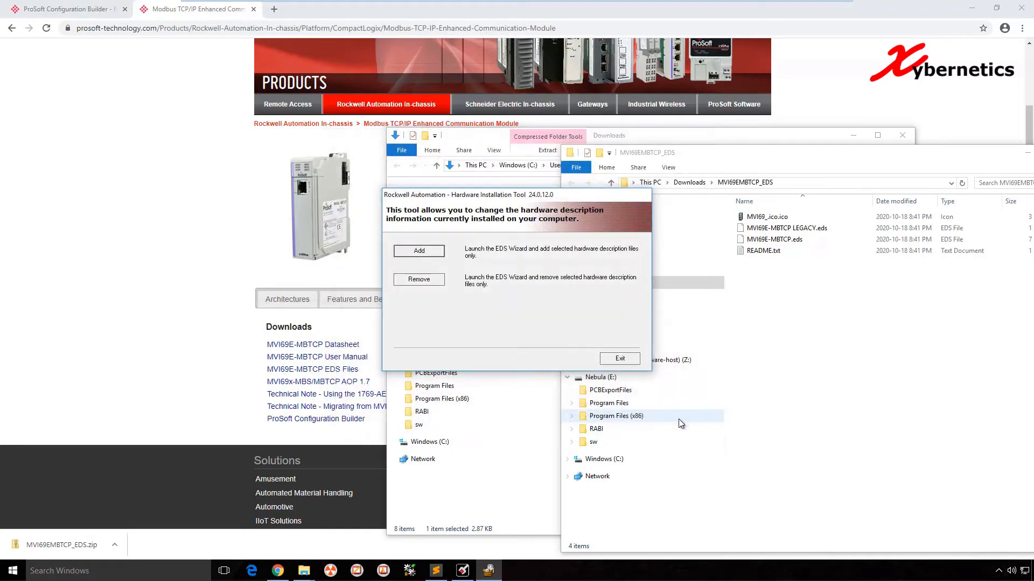
click(624, 360)
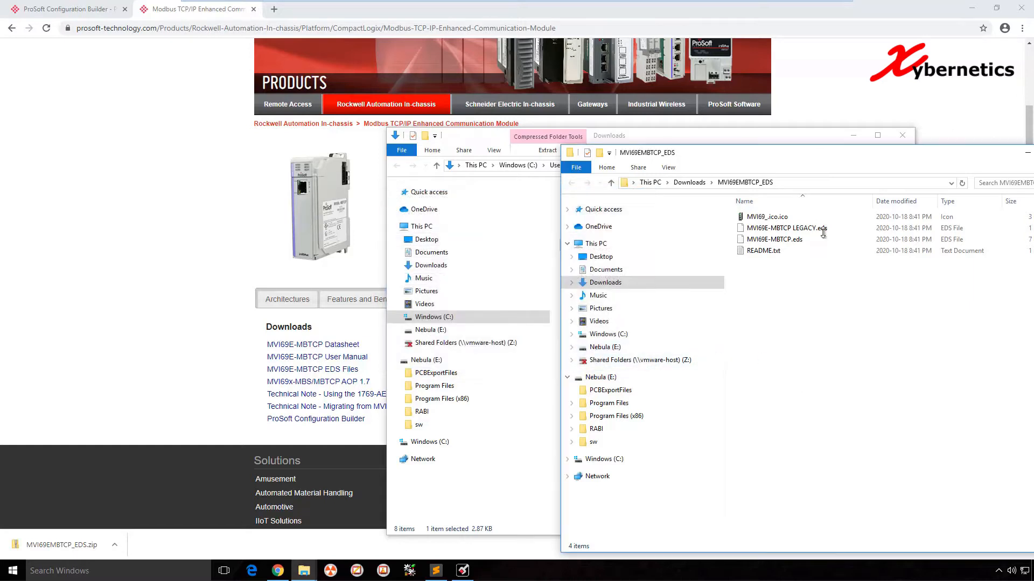
Step: Close the MVI69EMBTCP_EDS and Downloads folder windows, dismiss the download bar, and close the browser
drag(836, 158, 623, 173)
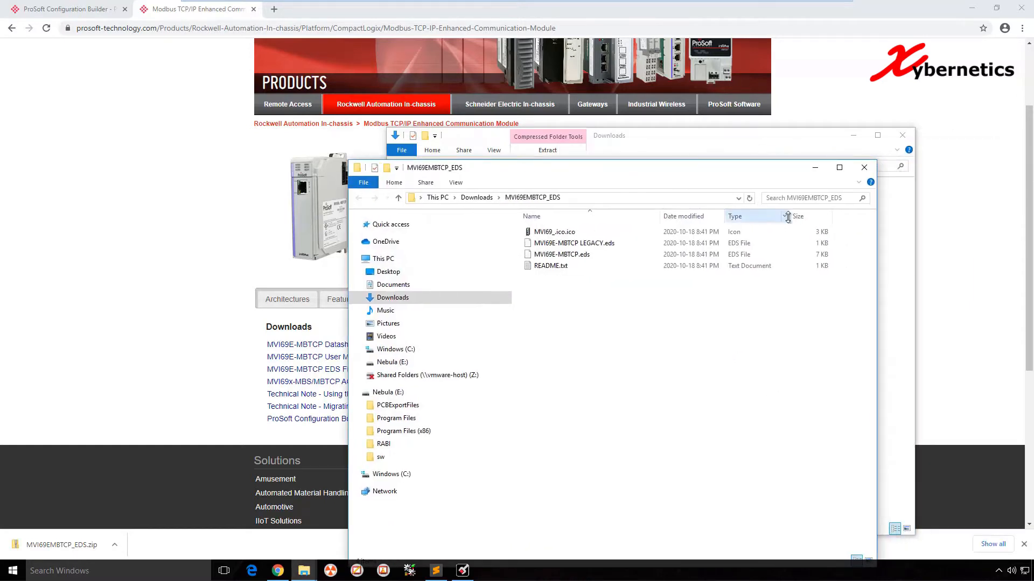
click(864, 170)
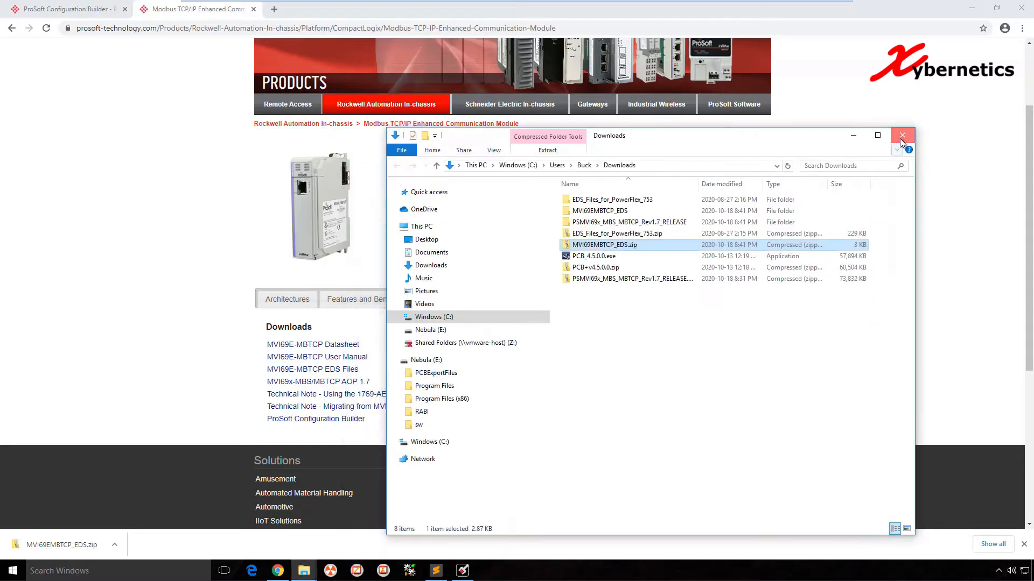
click(902, 135)
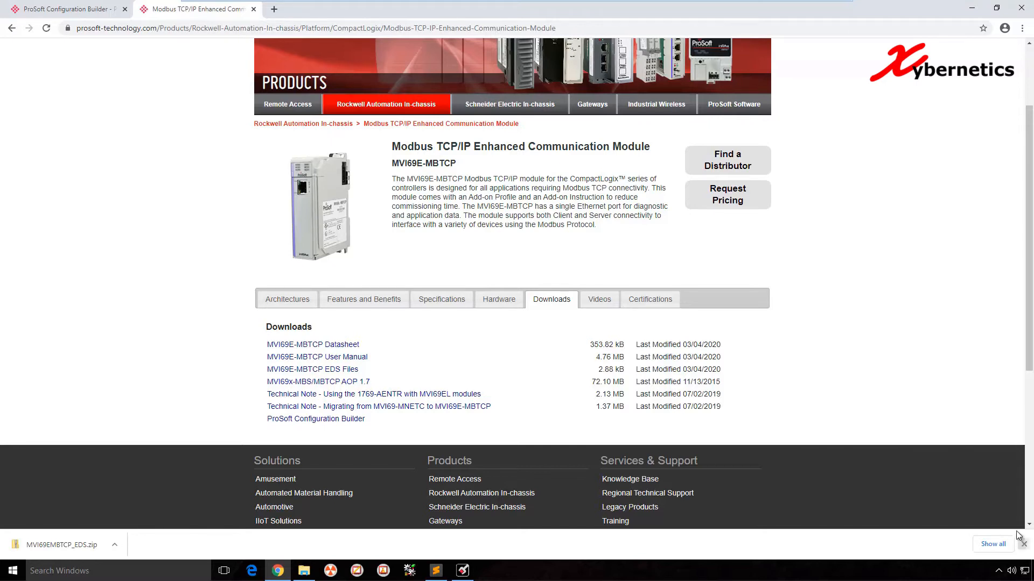
click(1023, 544)
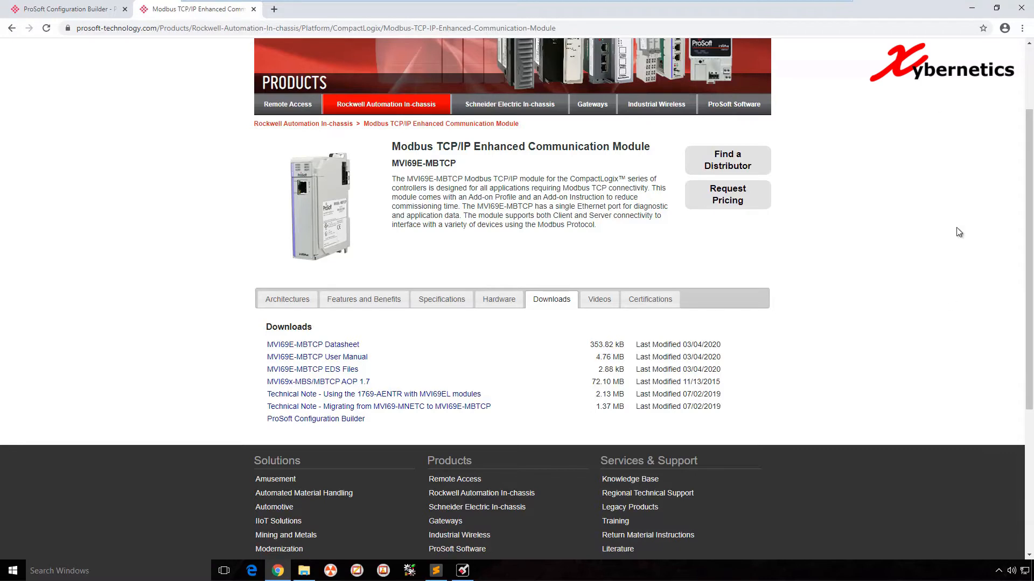
click(1027, 9)
Step: Launch Studio 5000 and start creating a new project
click(13, 571)
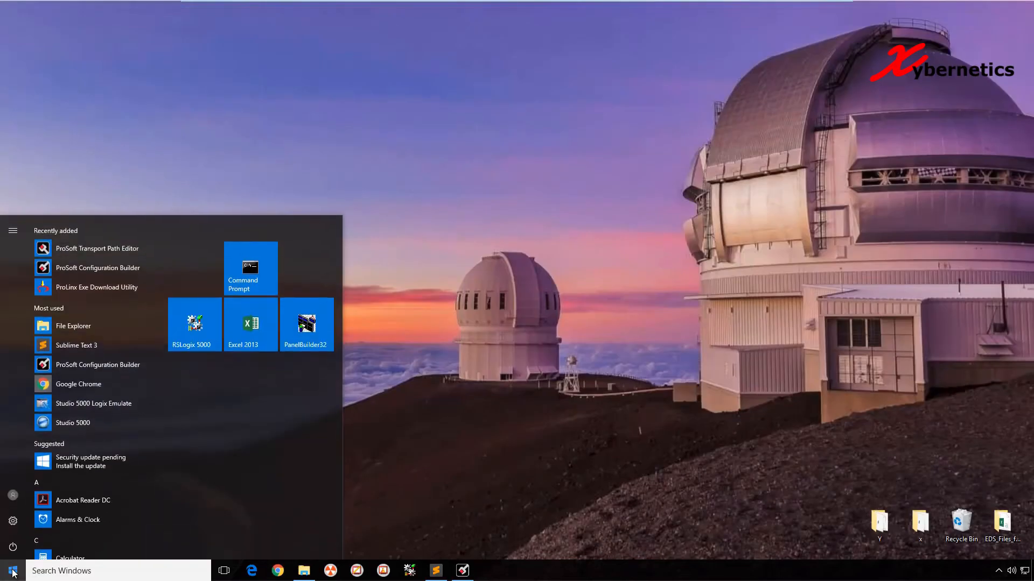
text(studio)
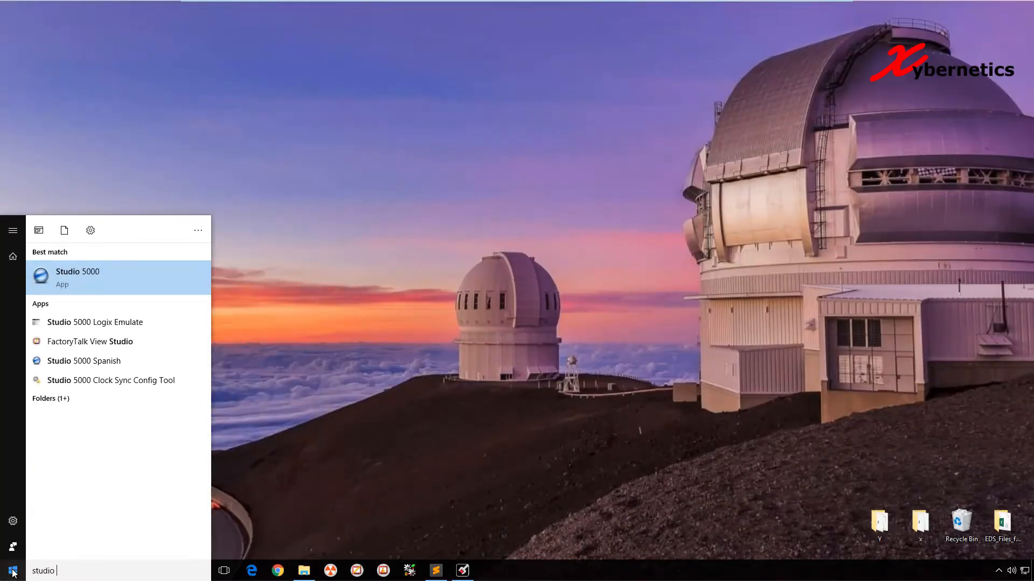
key(Return)
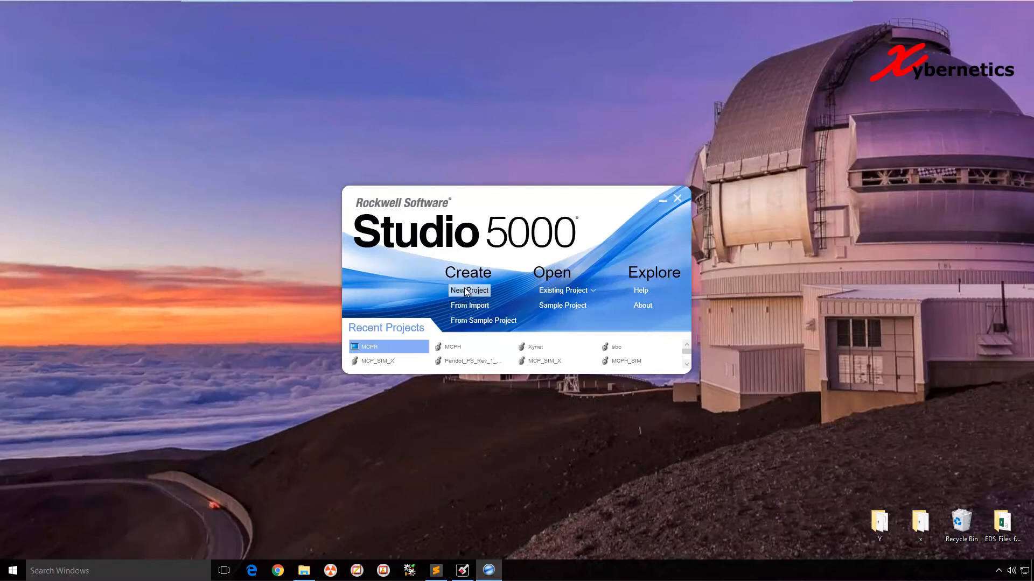
click(462, 290)
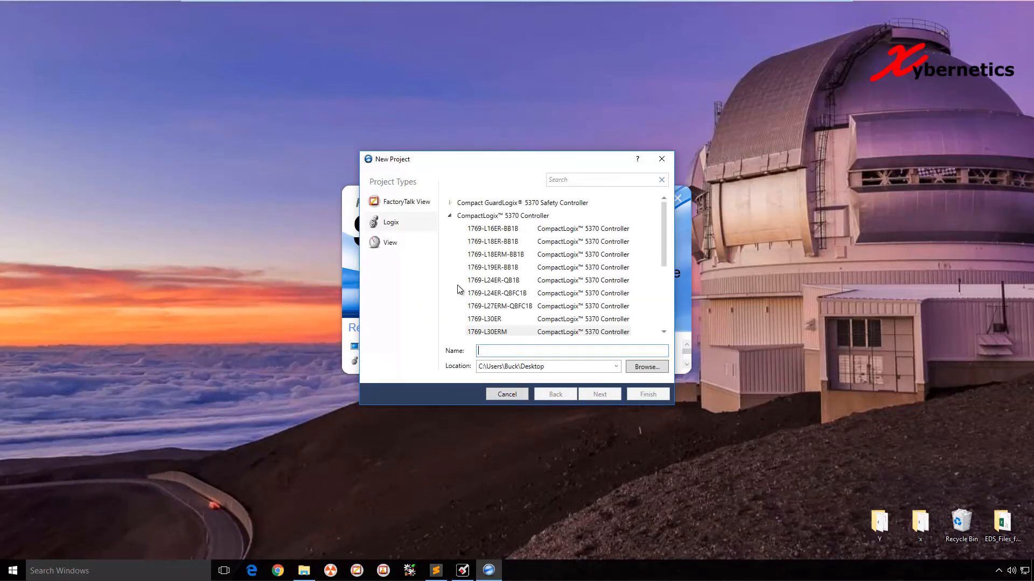
Step: Create a Logix project named Xynet for the 1769-L36ERM CompactLogix 5370 controller with revision 29
text(Xynet)
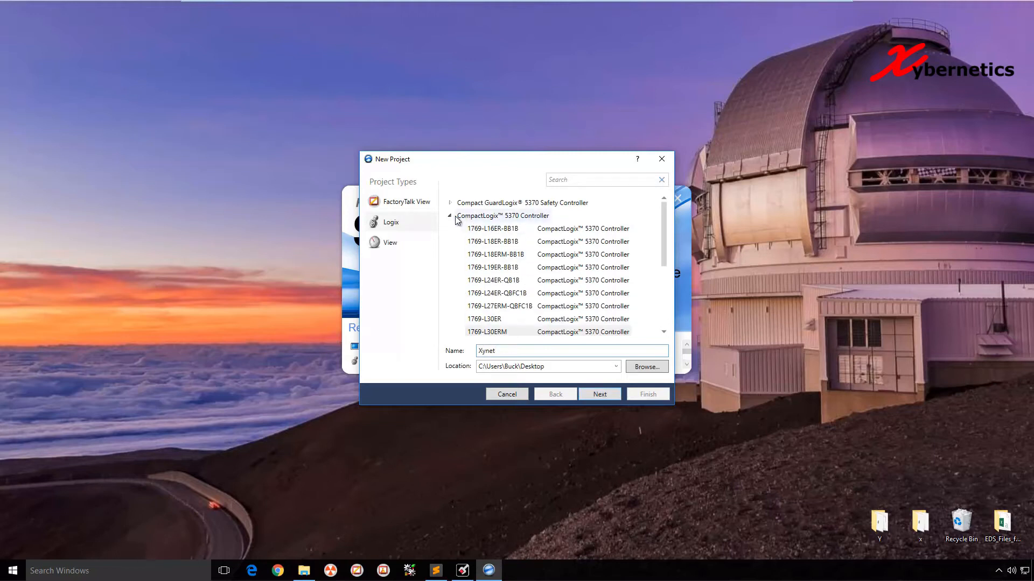
scroll(531, 309, down, 2)
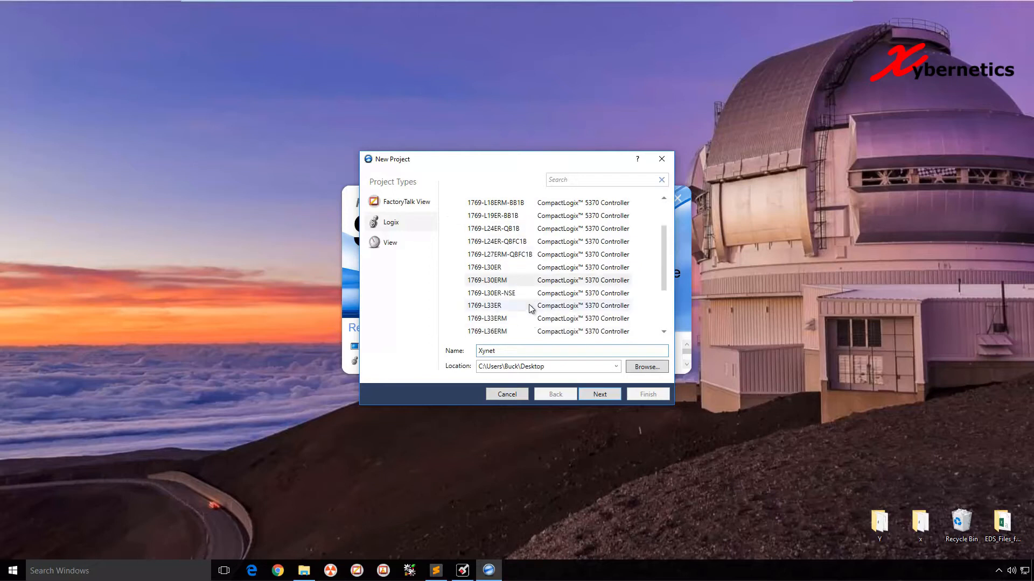
scroll(530, 312, down, 1)
click(505, 307)
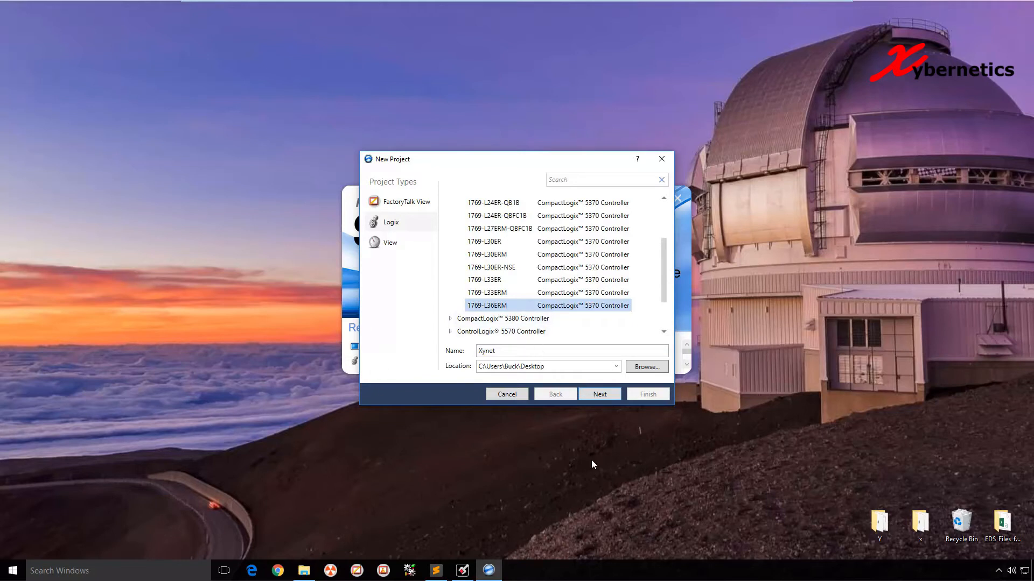
click(594, 399)
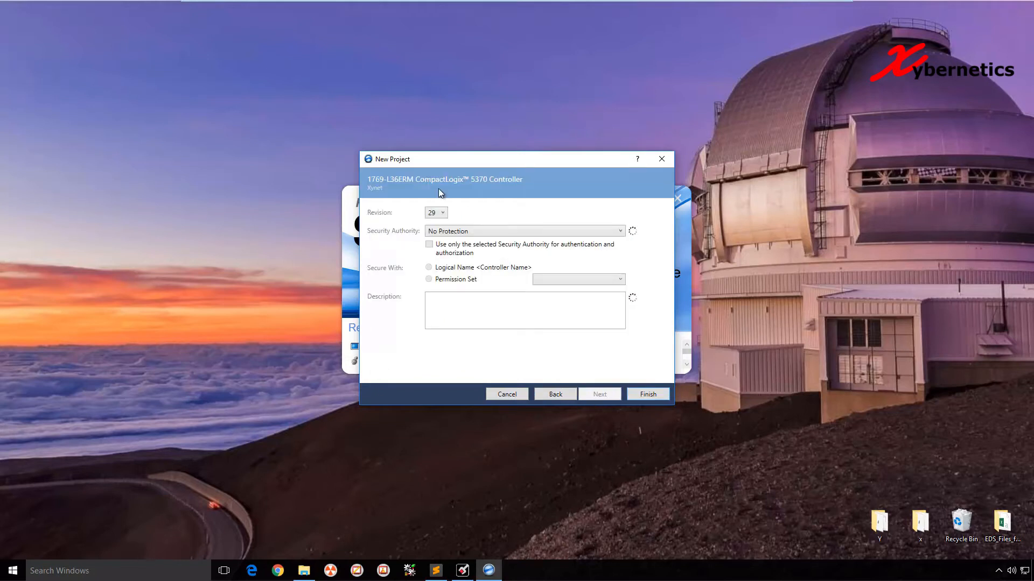
click(443, 215)
click(539, 218)
click(648, 394)
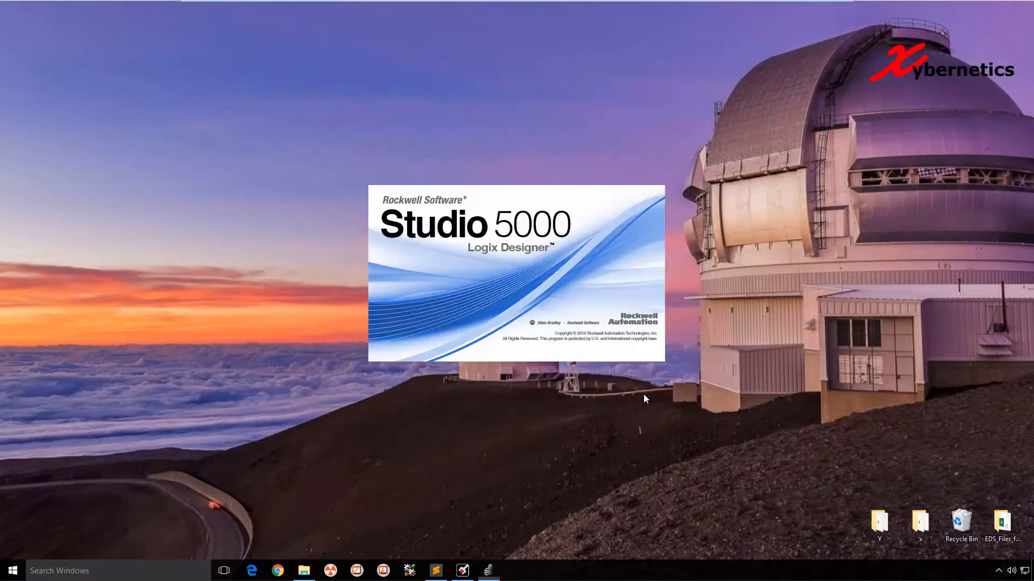
click(337, 13)
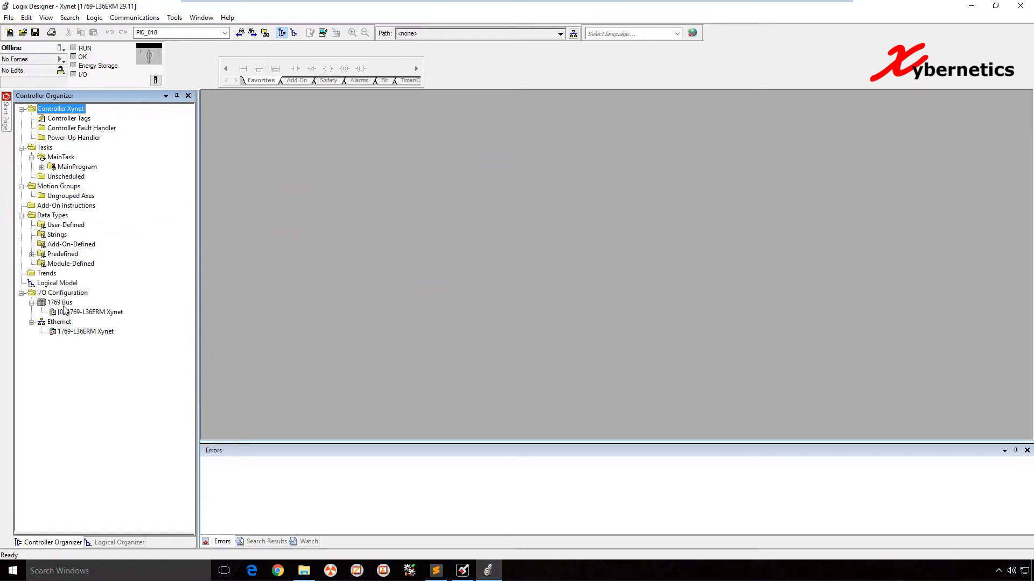
click(60, 303)
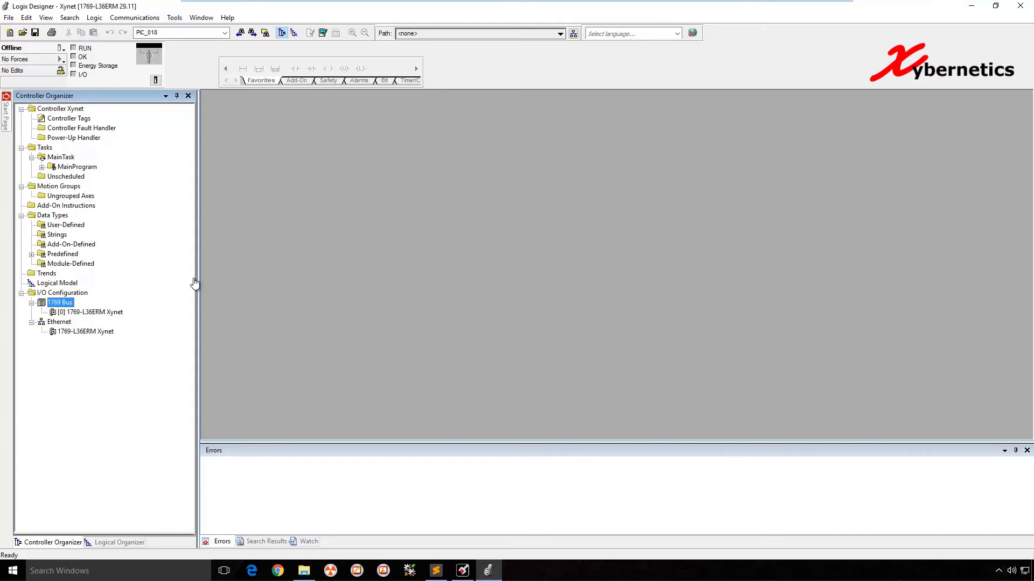
right_click(66, 305)
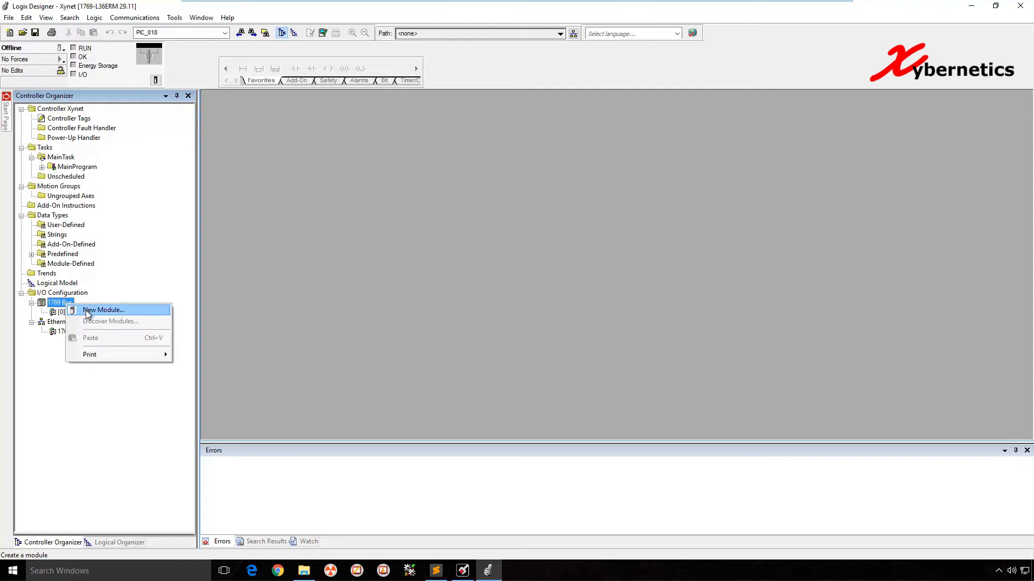
click(82, 309)
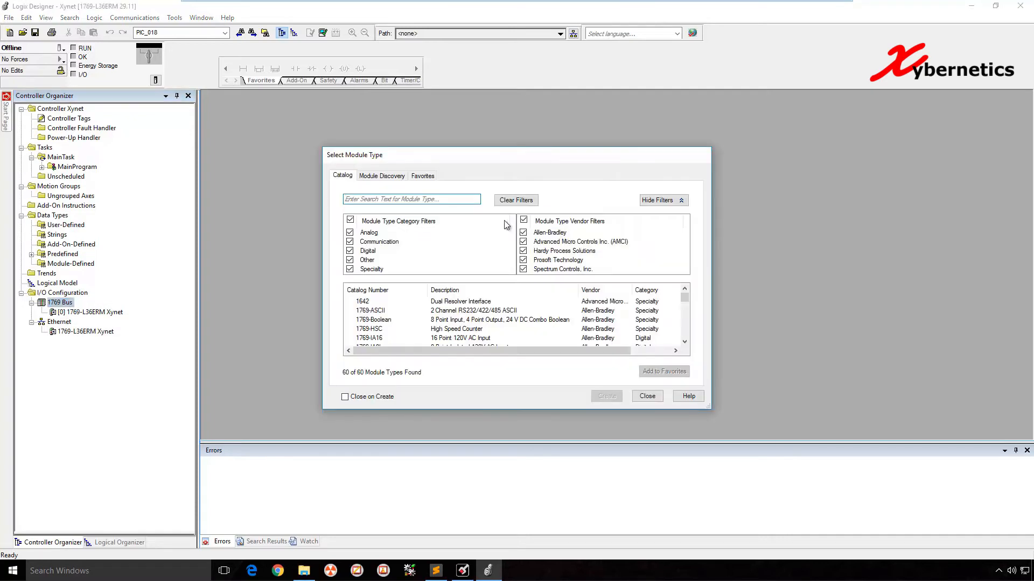
click(523, 220)
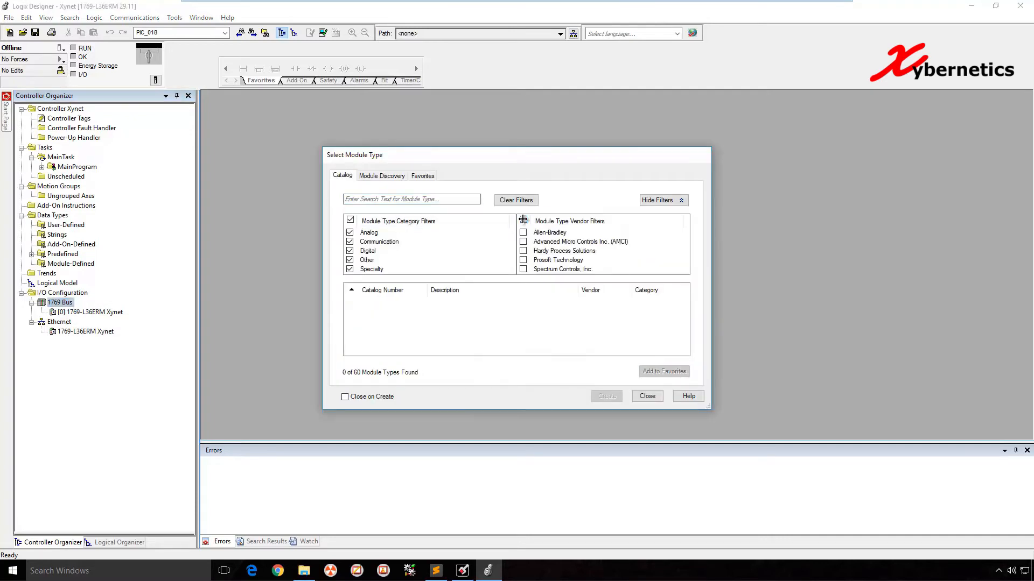
click(522, 260)
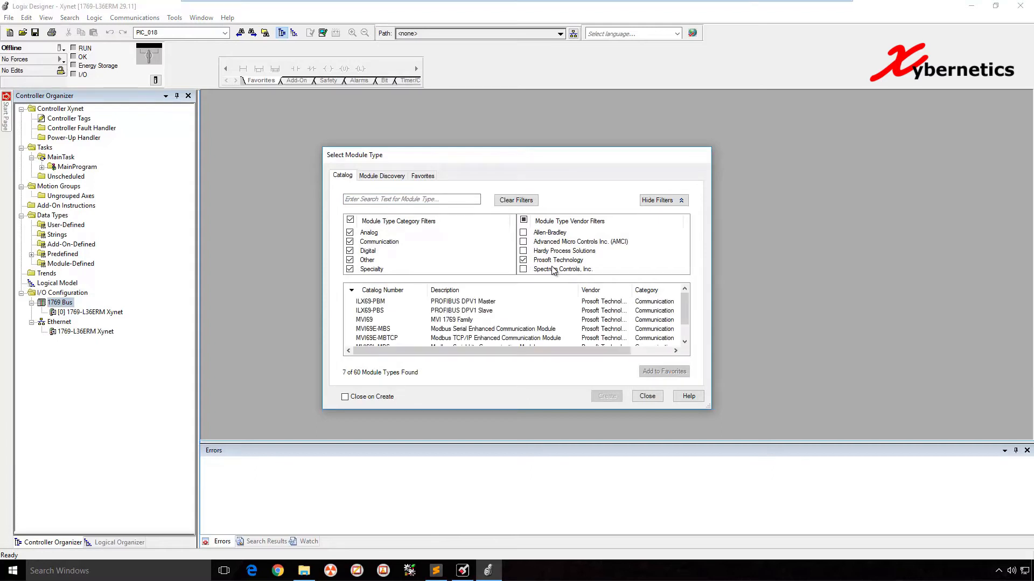
click(460, 312)
scroll(477, 326, down, 1)
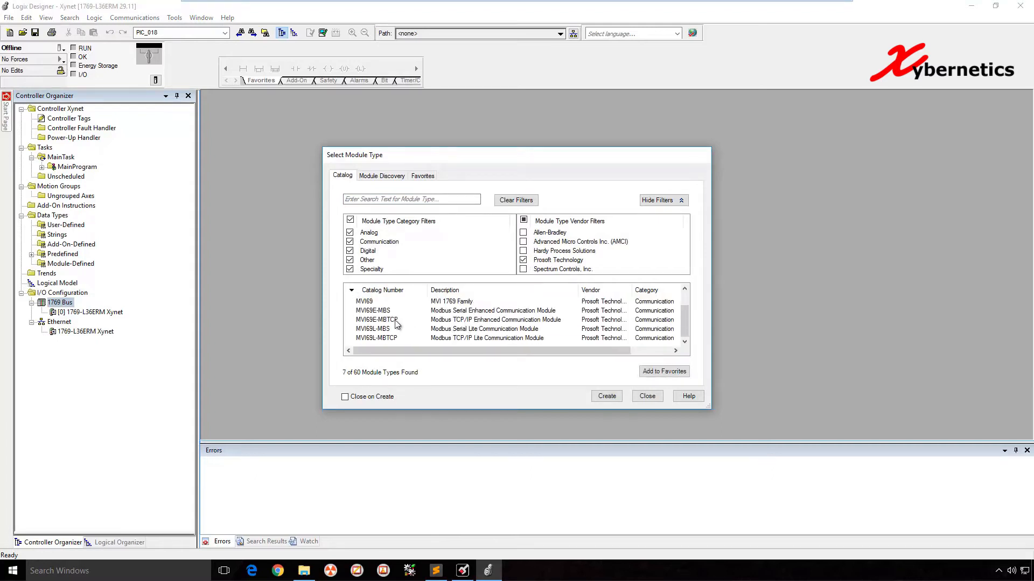
click(361, 322)
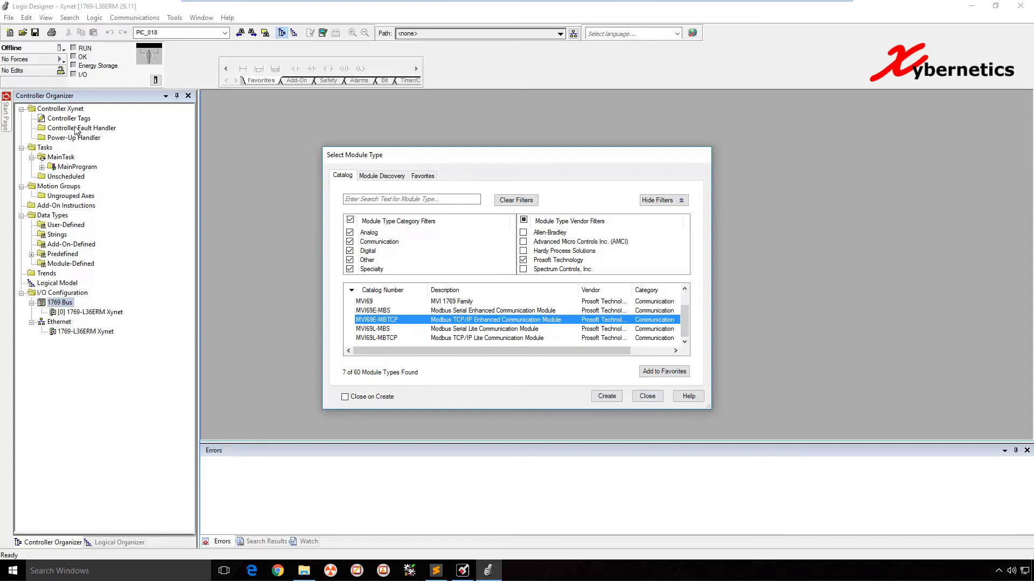
click(647, 397)
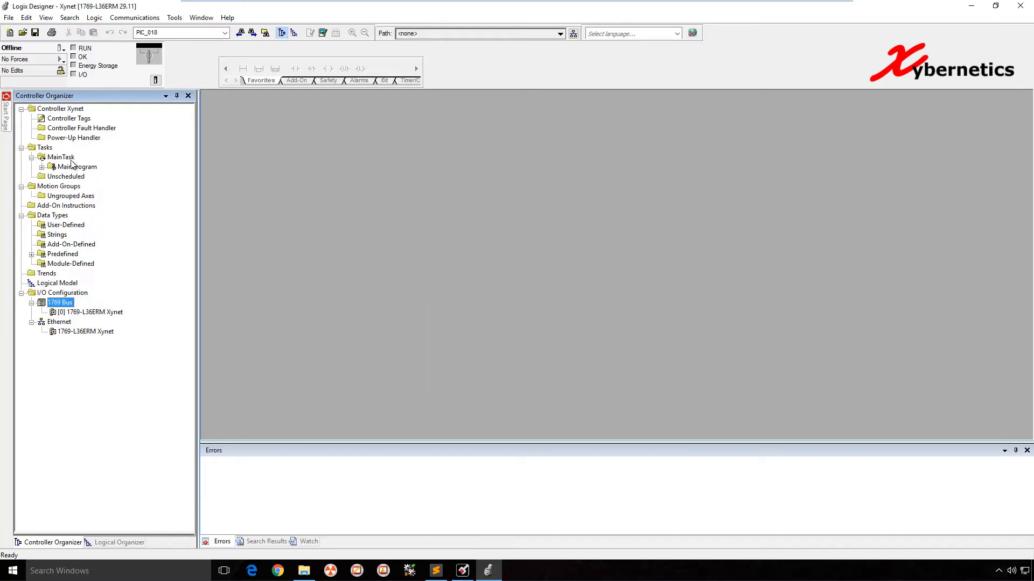
Step: Open the controller tags and start adding a new module to the 1769 Bus
double_click(72, 119)
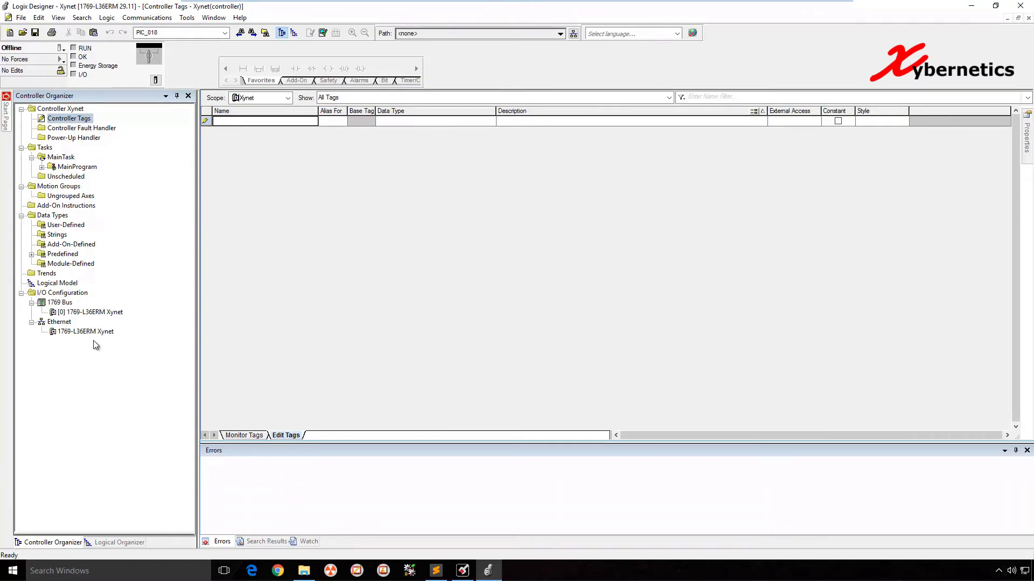
right_click(64, 303)
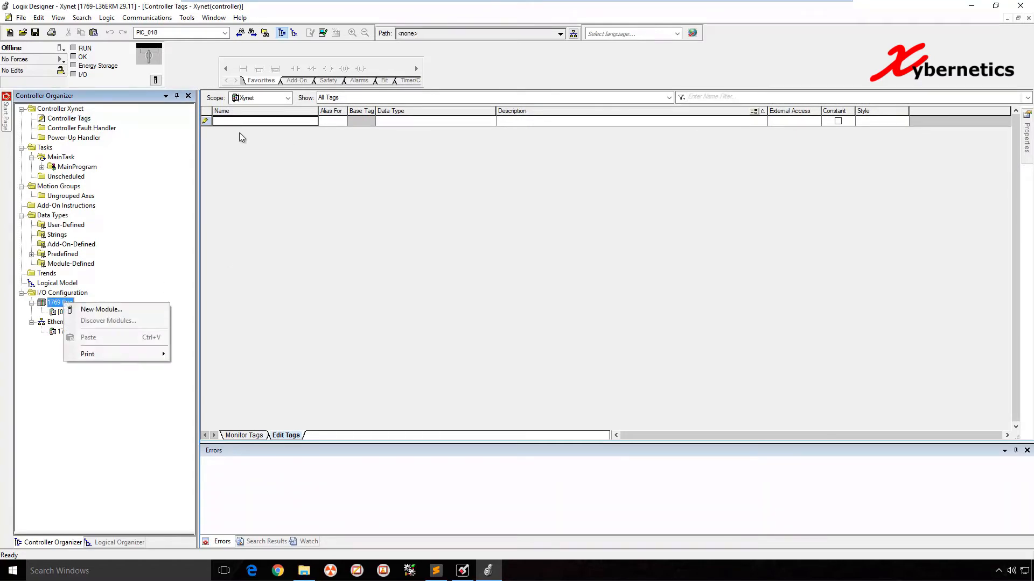
click(124, 310)
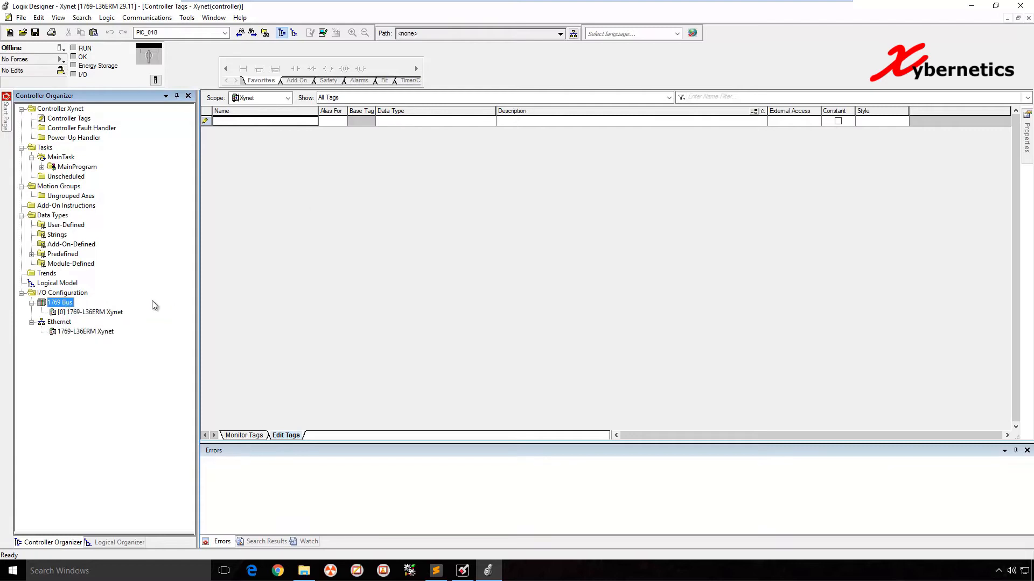
Step: Filter the module catalog to the vendor Prosoft Technology and start creating an MVI69E-MBTCP module
click(524, 222)
click(523, 260)
scroll(428, 323, down, 1)
click(377, 320)
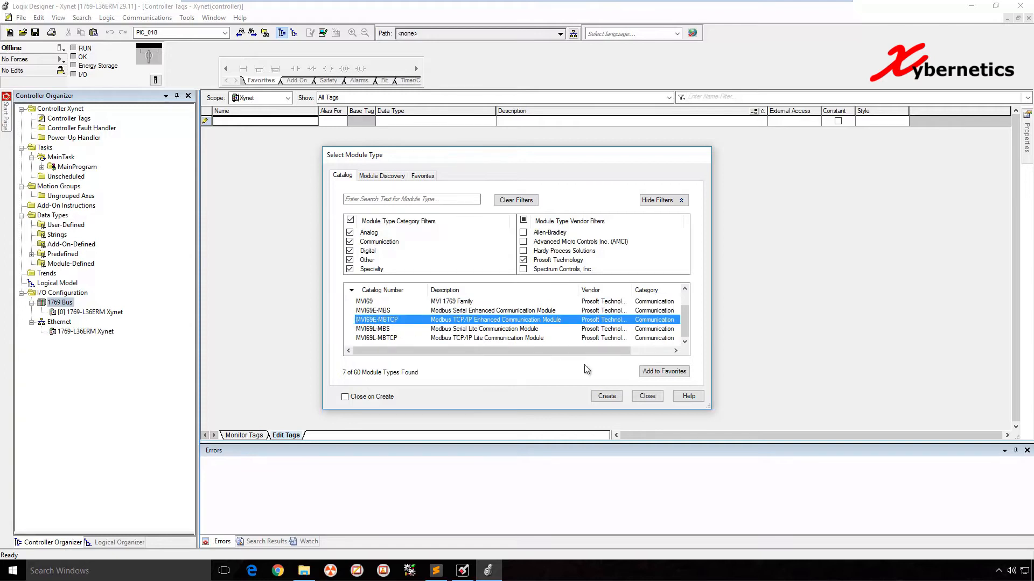
click(613, 395)
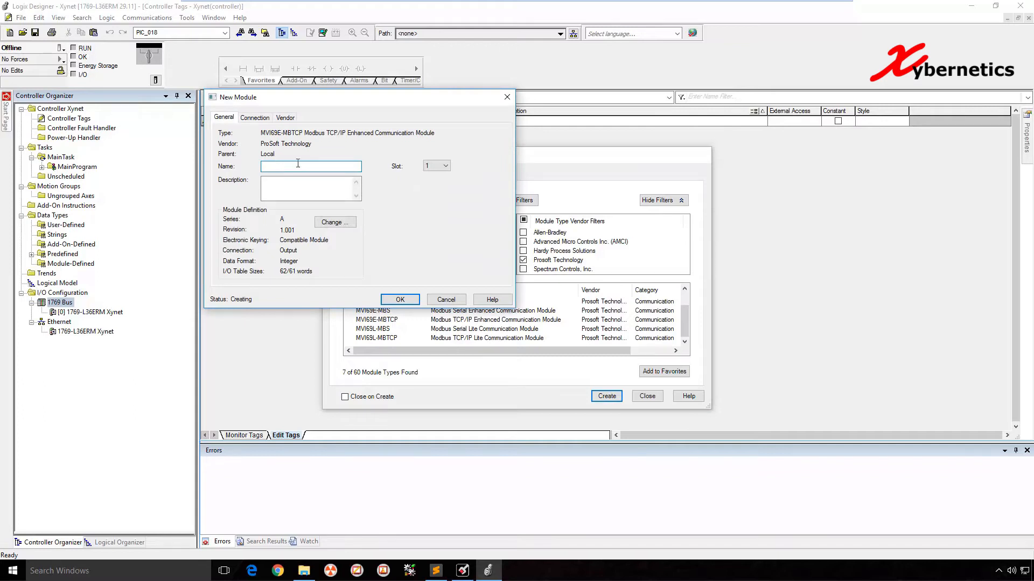
Step: Name the module Xynet_MVI69_MBTCP, keep it in slot 1, and describe it as "Xybernetics Test ProSoft"
drag(353, 97, 356, 210)
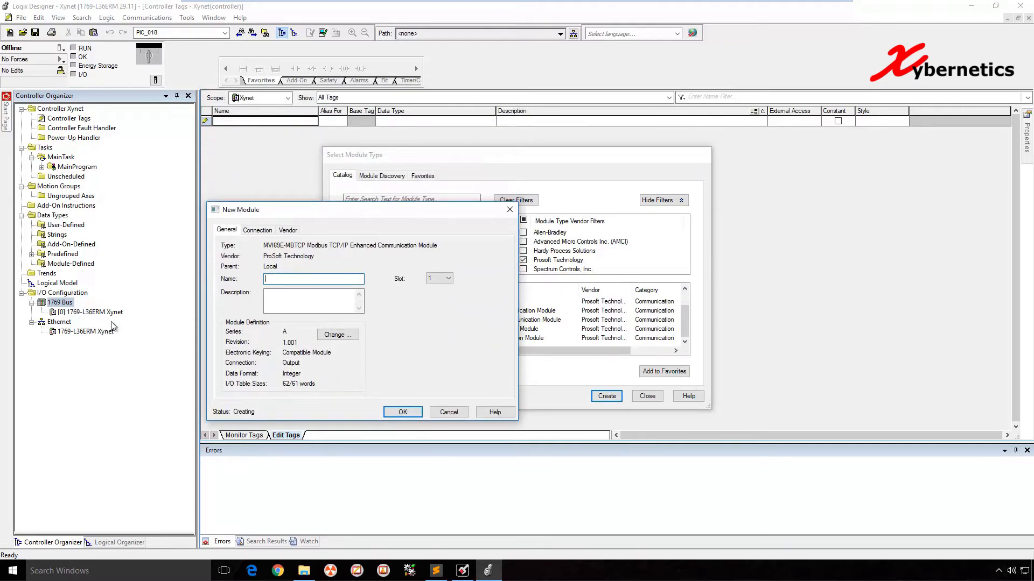
text(Xynet_MVI69_MBTCP)
click(440, 279)
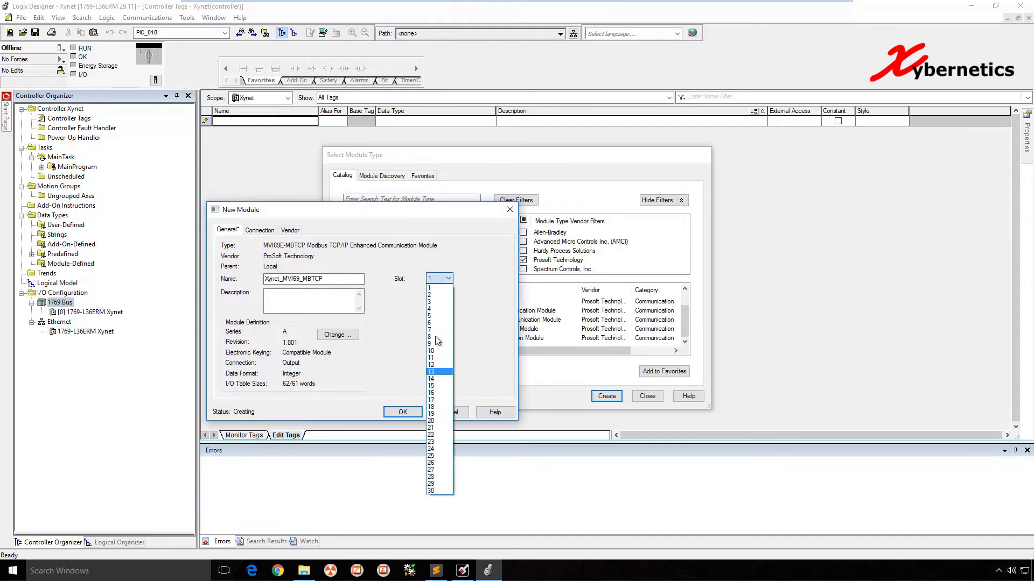
click(439, 289)
click(315, 306)
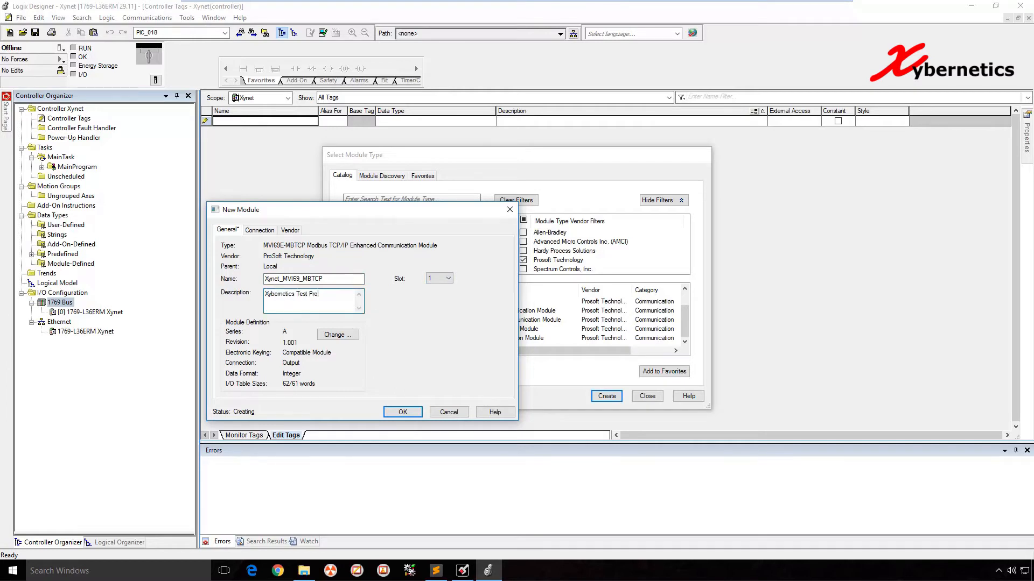
Step: Accept the module definition with Integer data format and 62/61 words I/O table sizes, and finish adding the module to the bus
click(351, 332)
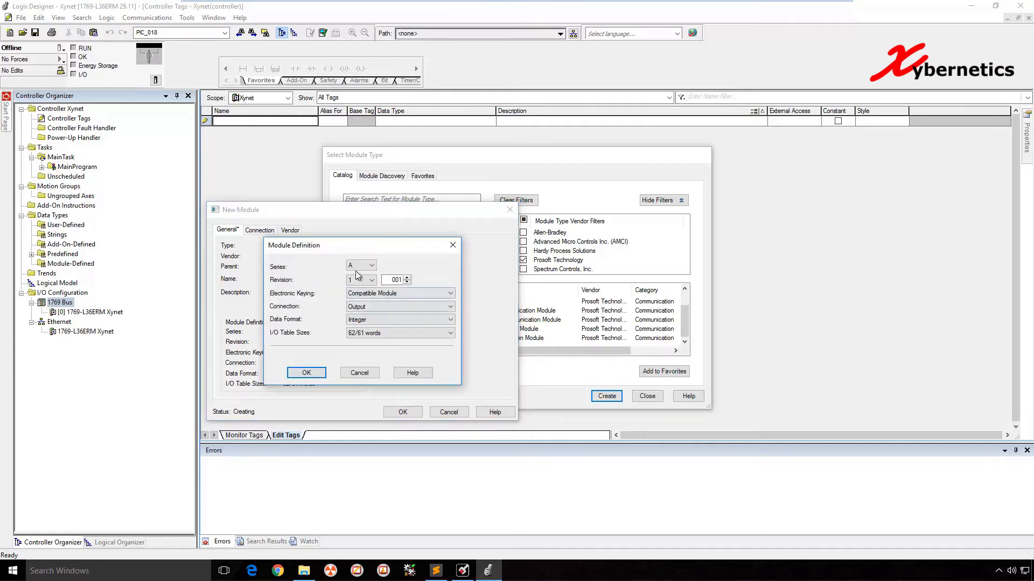
click(385, 333)
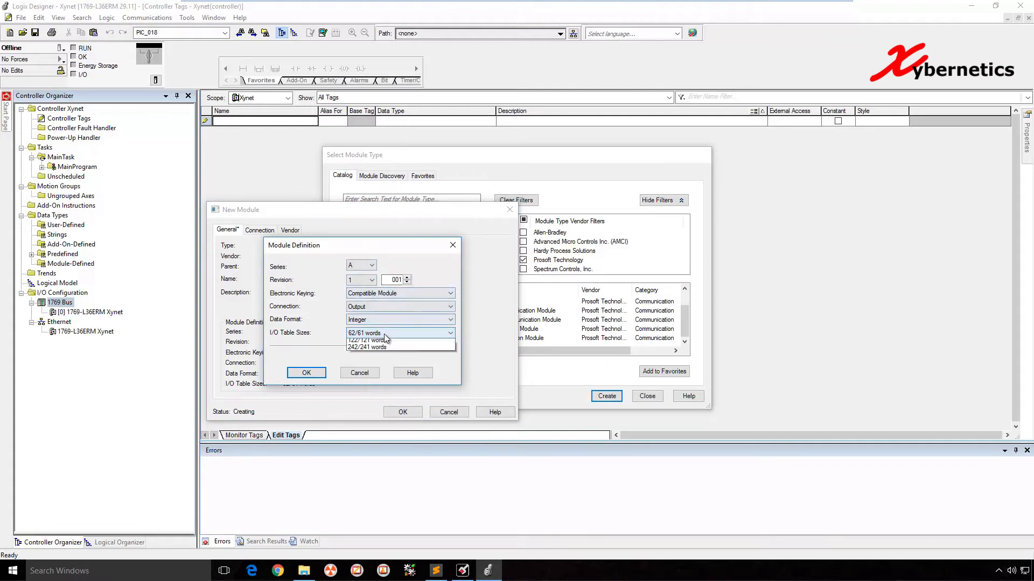
click(422, 266)
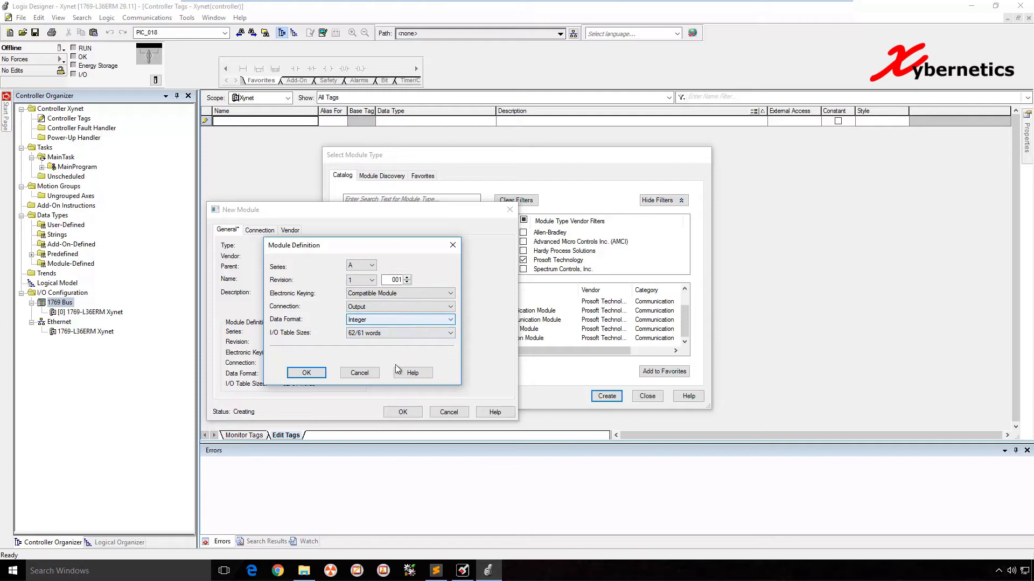
click(311, 374)
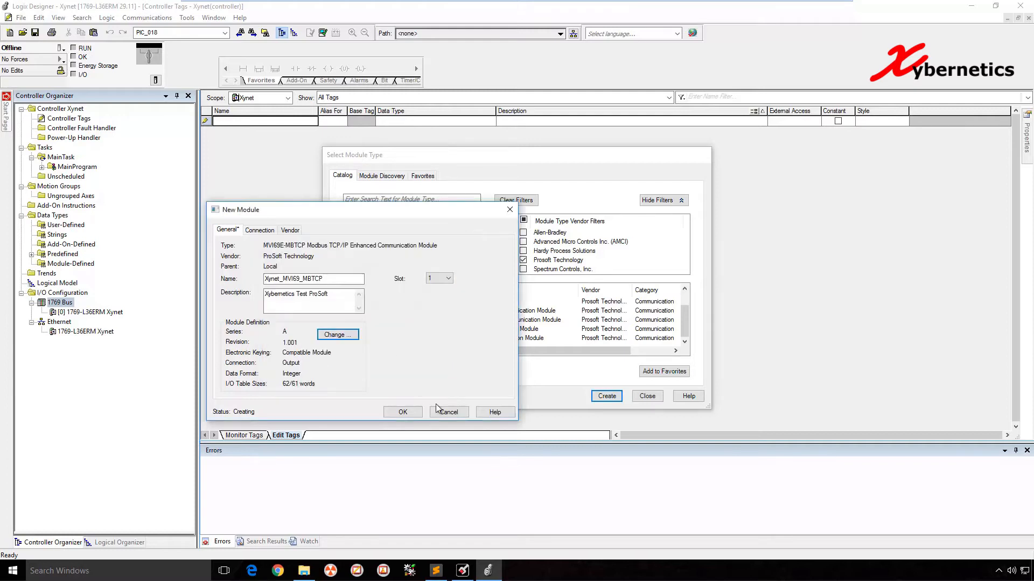
click(407, 412)
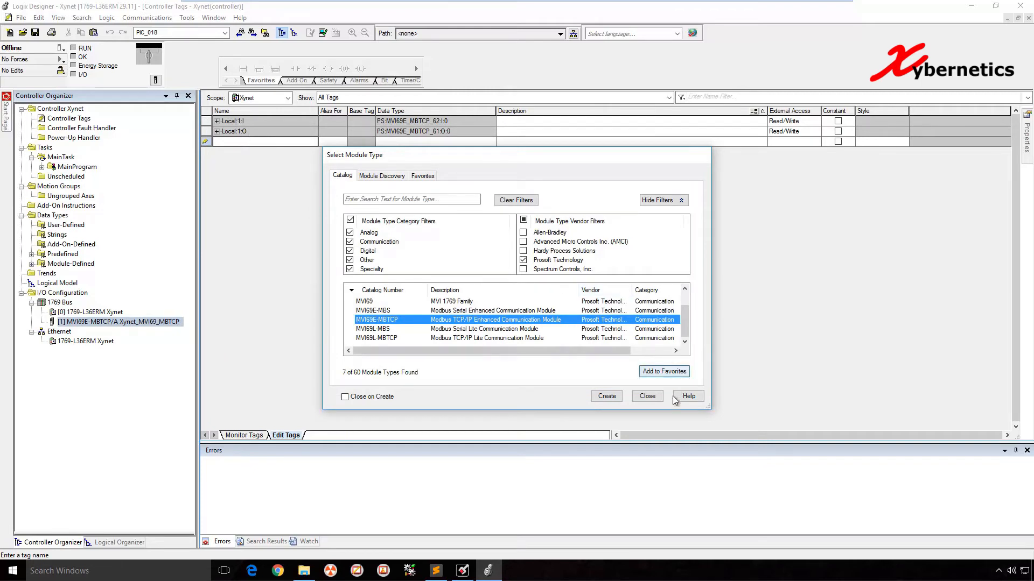
click(647, 397)
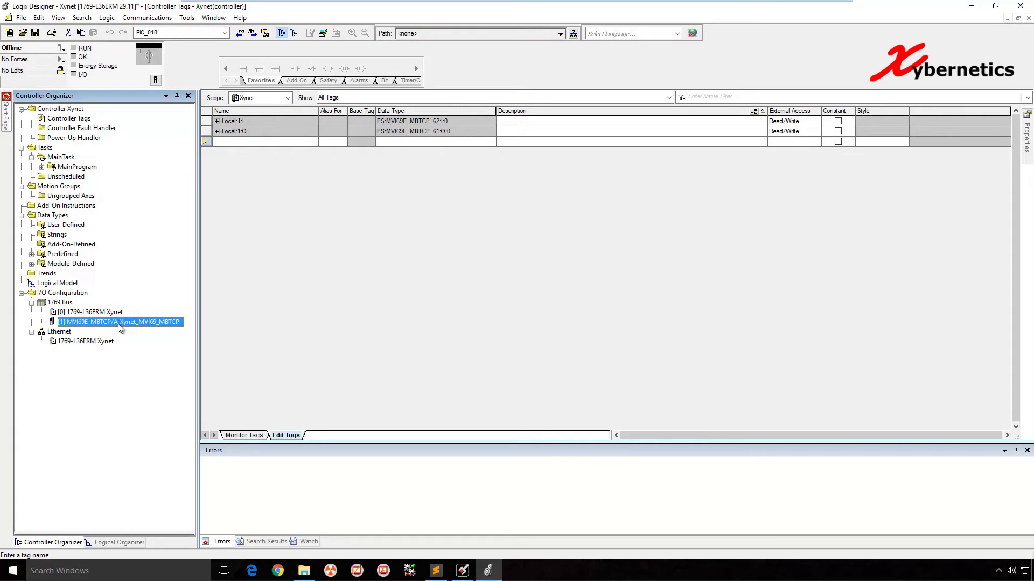
Step: Minimize Logix Designer and switch to ProSoft Configuration Builder with the MCPH.ppf project
click(972, 7)
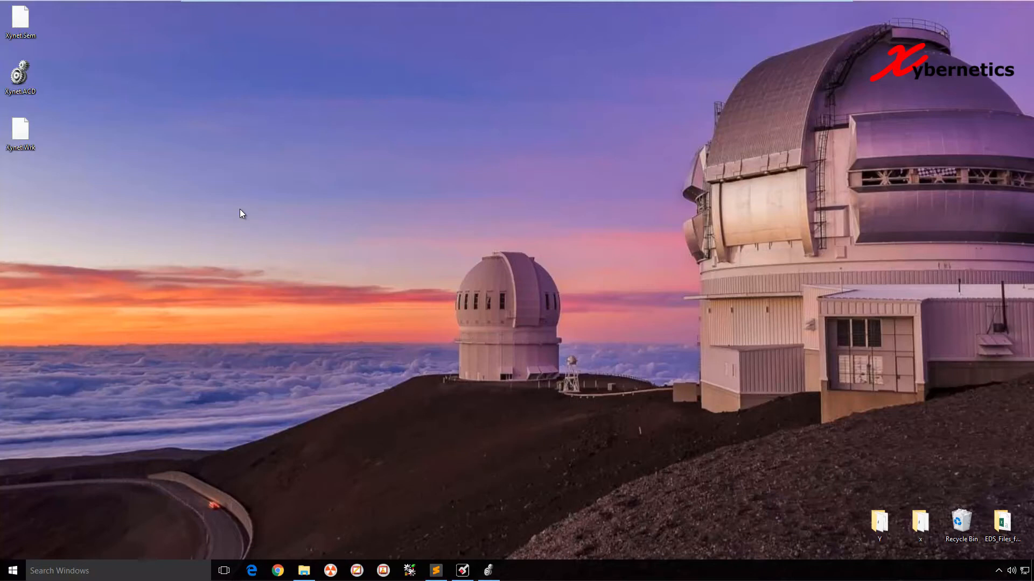
mouse_move(462, 571)
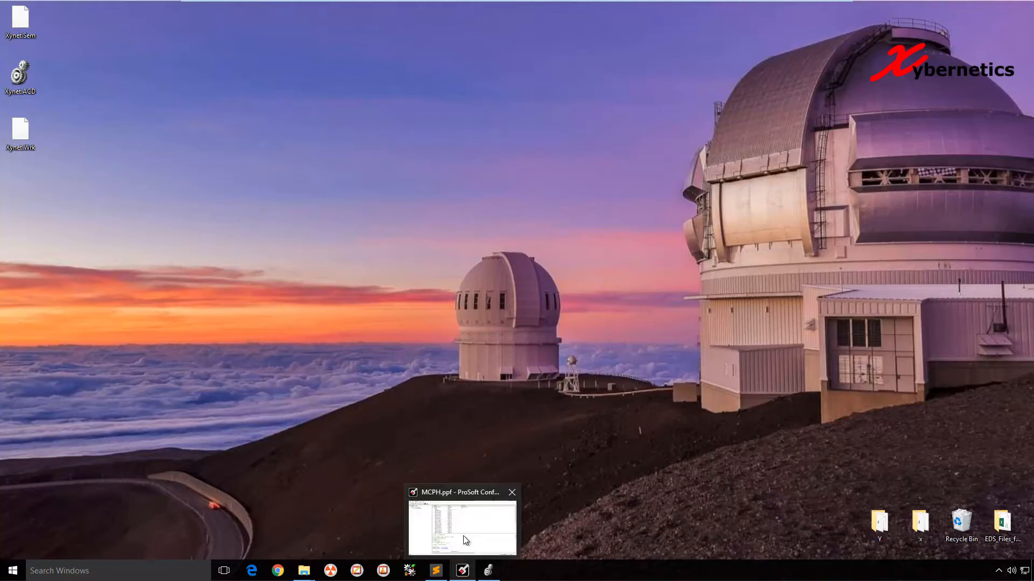
click(463, 535)
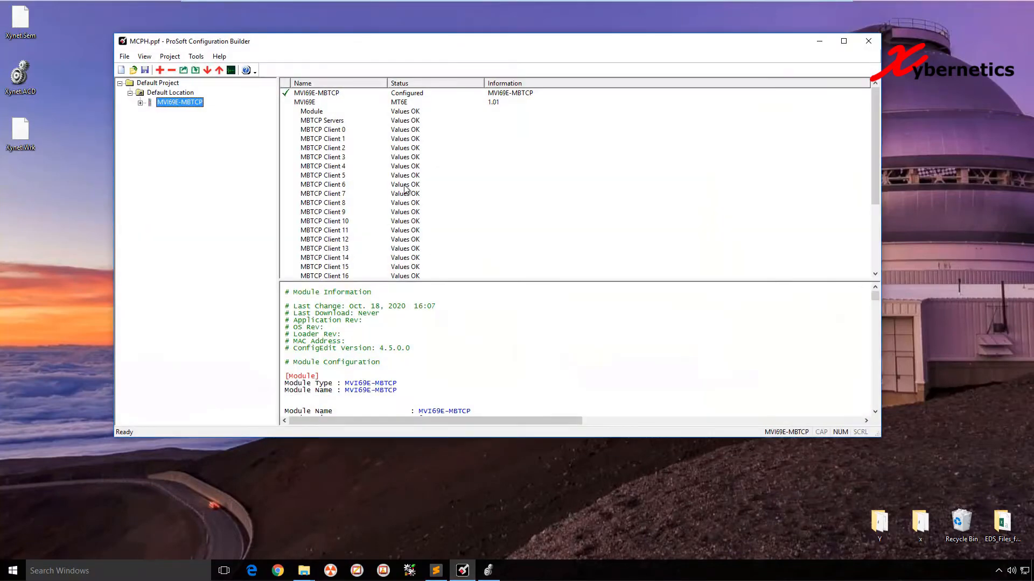
Step: Maximize the ProSoft Configuration Builder window and create a new project
double_click(310, 39)
click(11, 19)
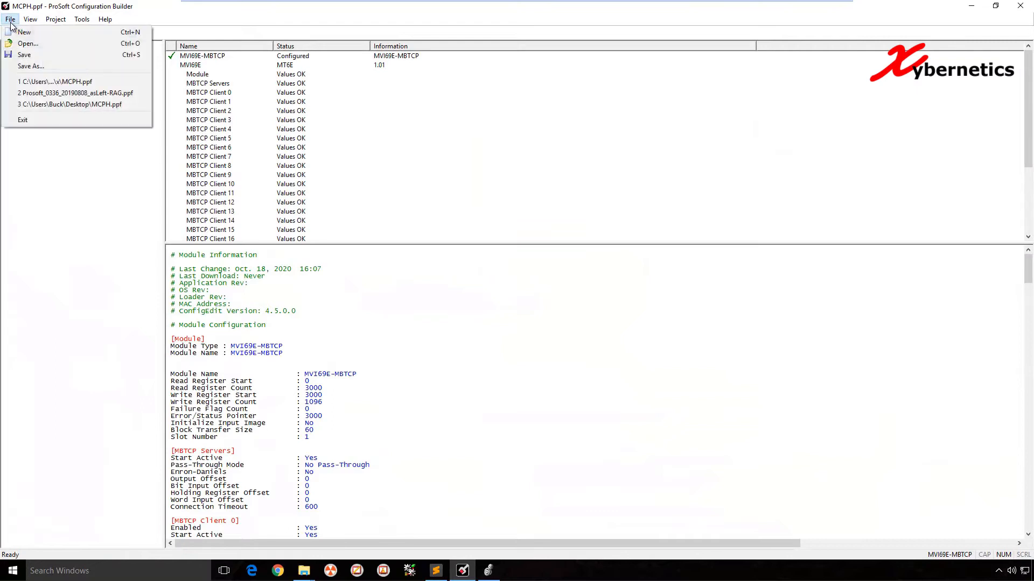
click(21, 30)
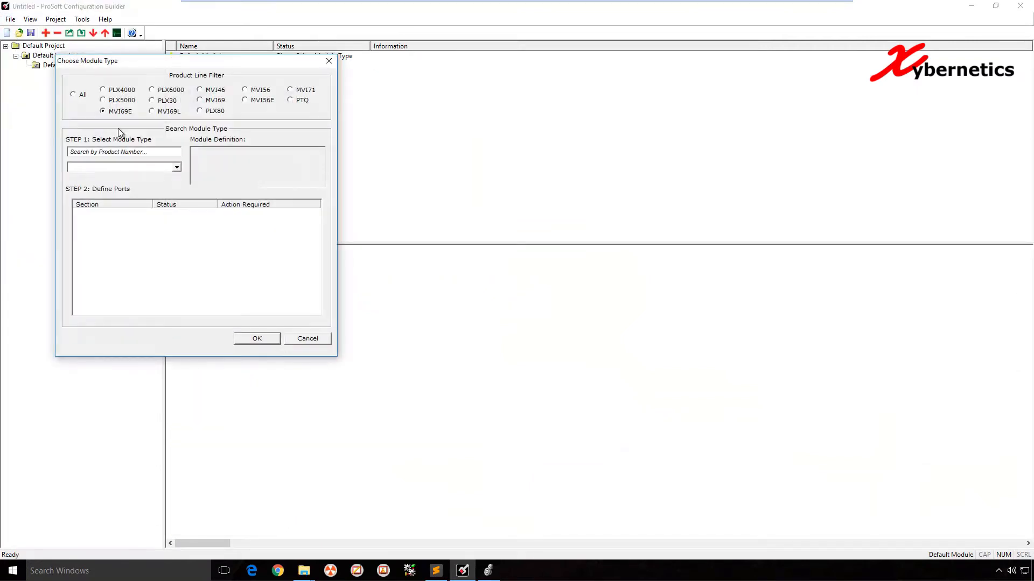
click(122, 92)
click(122, 101)
click(165, 101)
click(167, 110)
click(211, 110)
click(211, 90)
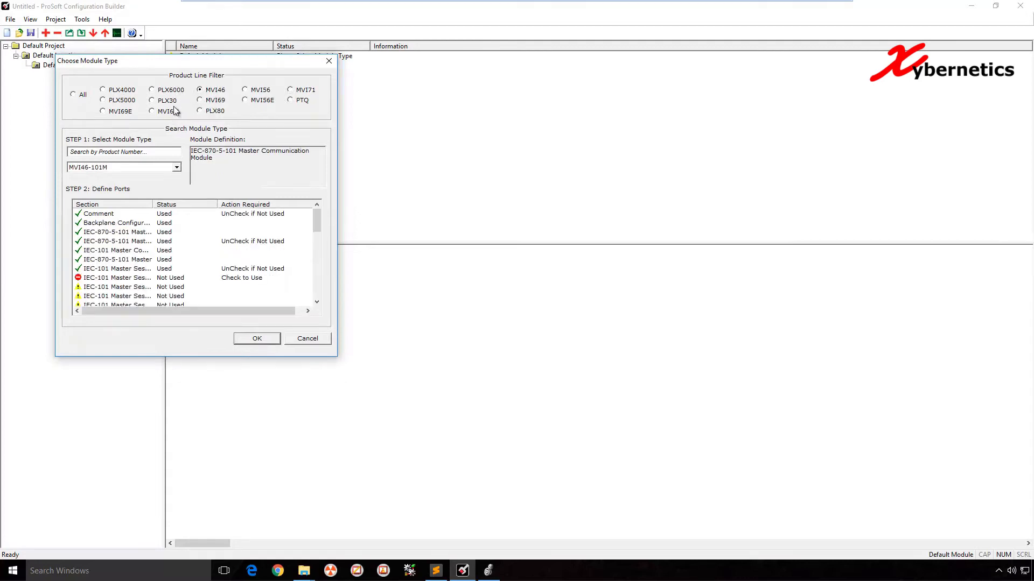
Step: Filter the product lines to MVI69E, choose MVI69E-MBTCP as the module type, and accept it for the default module
click(112, 111)
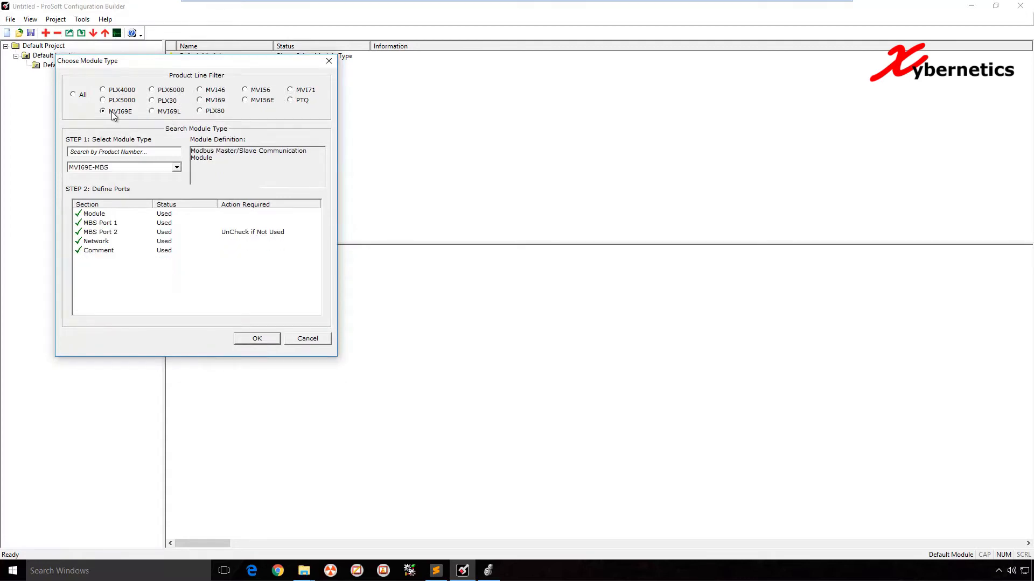
click(176, 167)
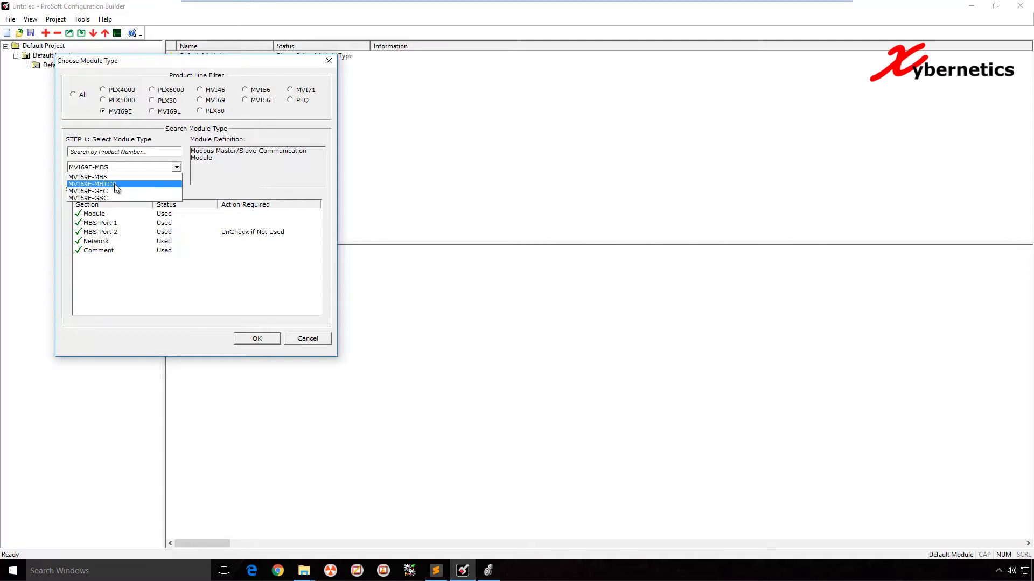
click(114, 184)
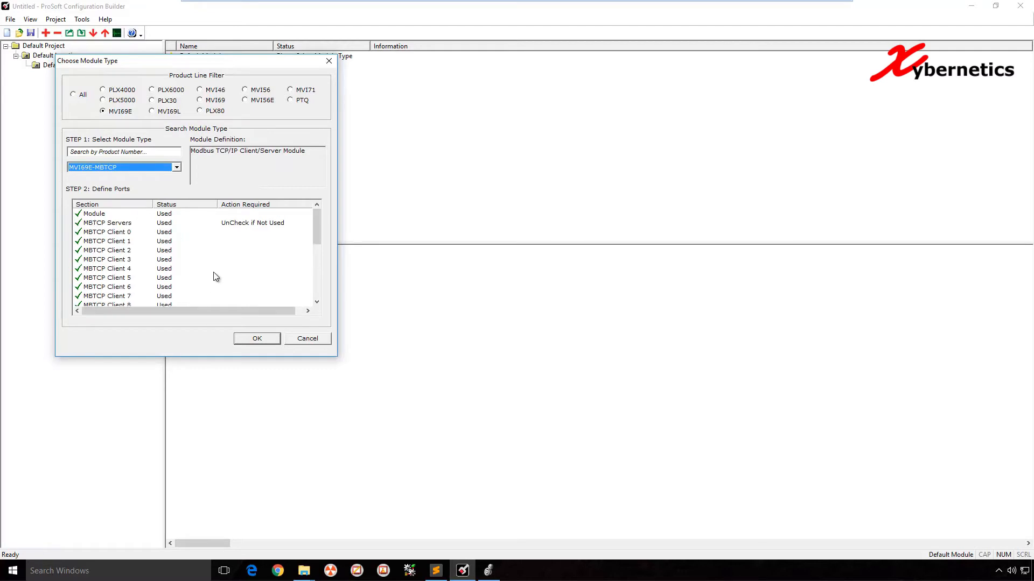
click(264, 338)
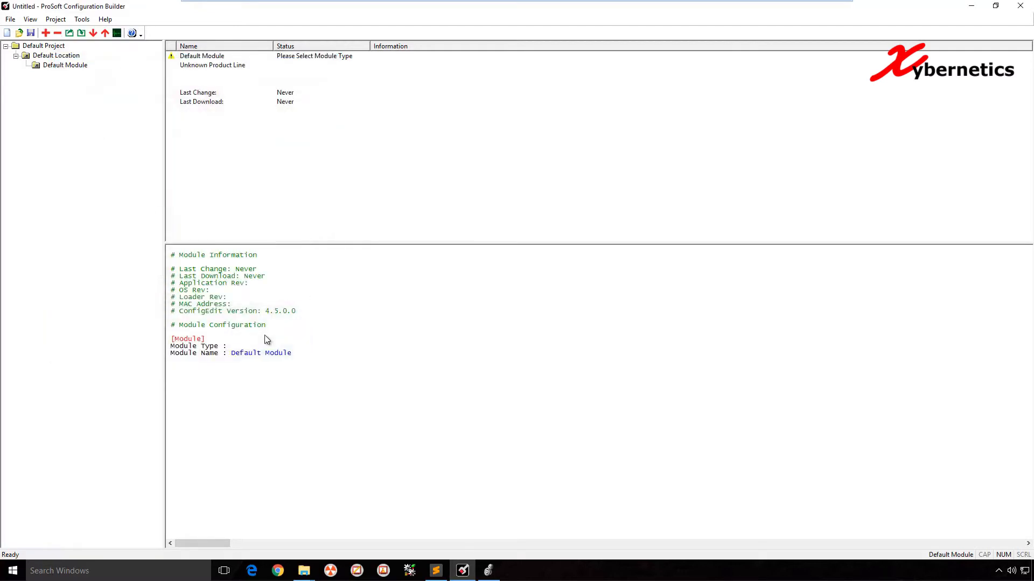
Step: Rename the default project as Xybernetics and its default location as Xynet
right_click(55, 45)
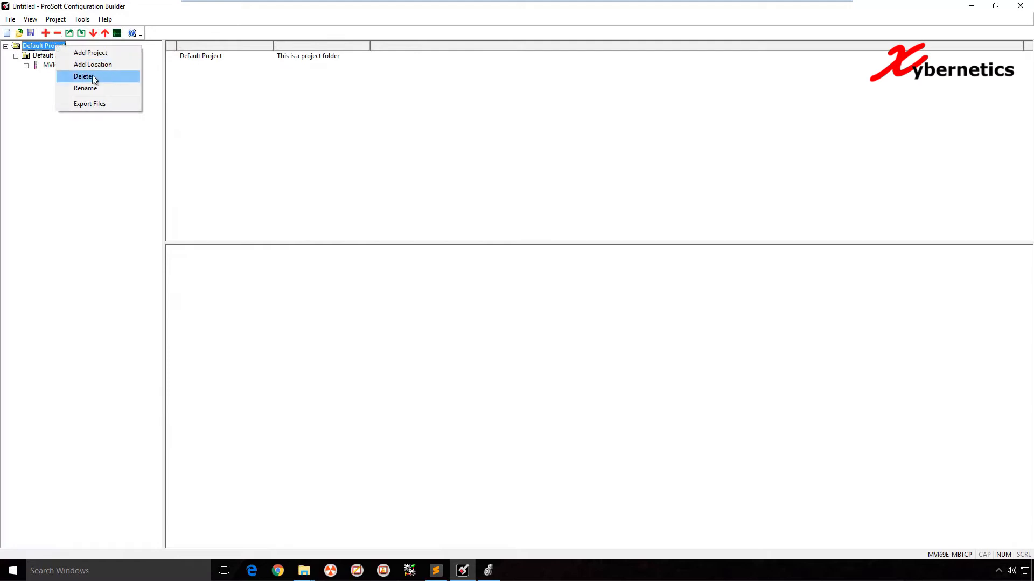
click(92, 88)
text(Xyb)
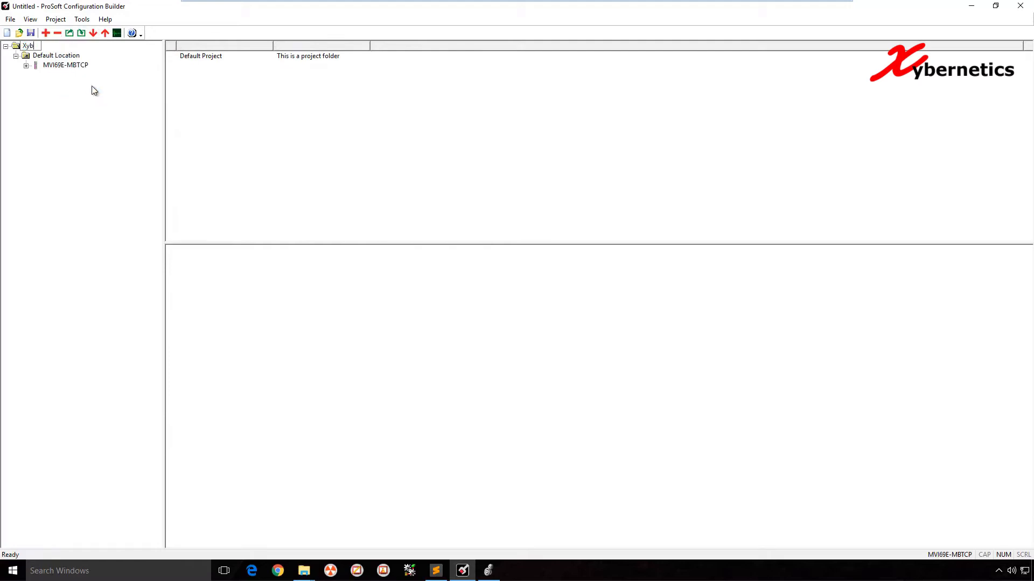
text(ernetics)
right_click(74, 57)
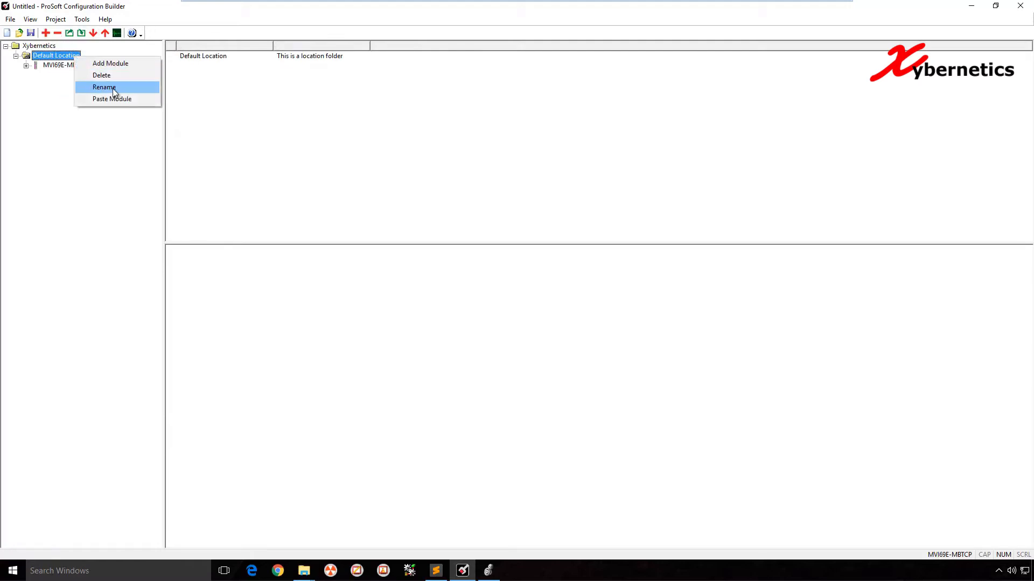
click(104, 87)
text(Xyn)
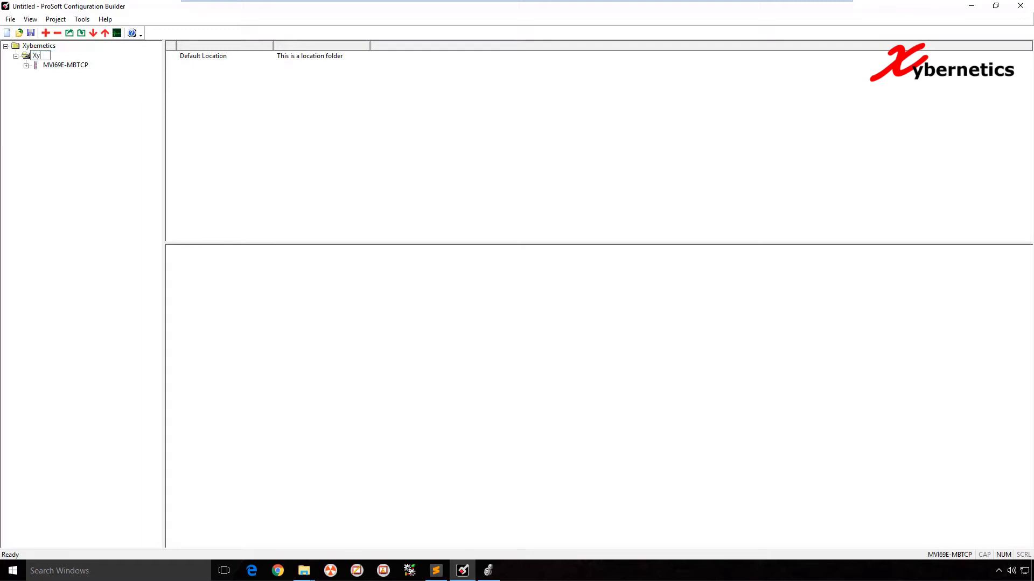
key(Return)
Step: Expand the MVI69E-MBTCP module in the project tree and open its Module section for configuration
click(26, 65)
click(36, 75)
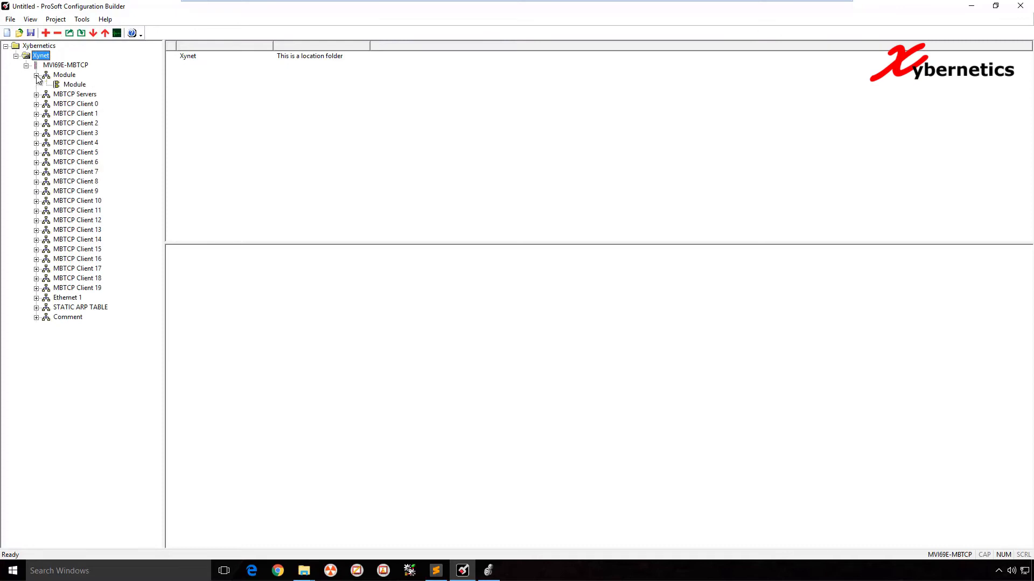
click(71, 84)
right_click(76, 84)
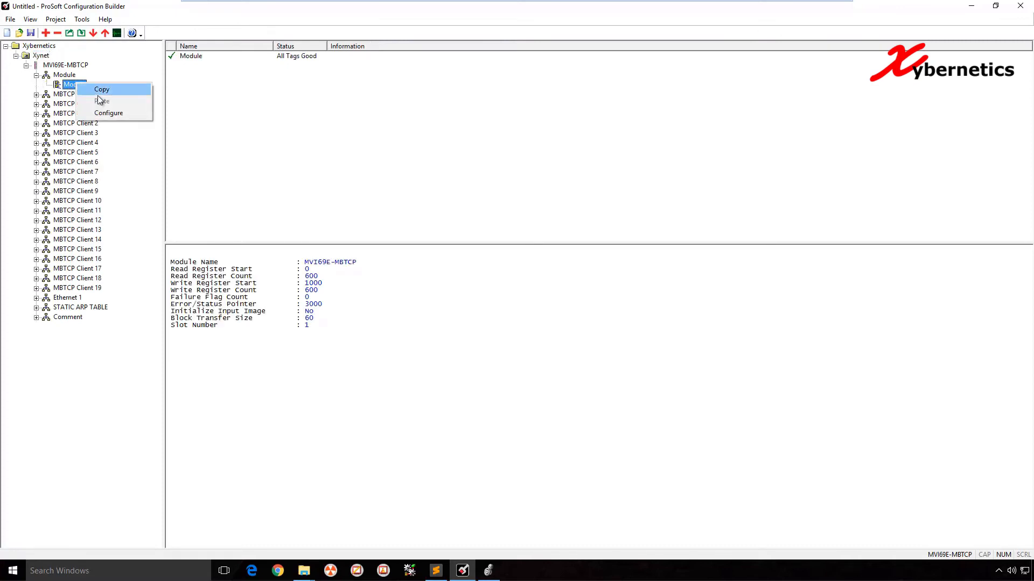
click(108, 112)
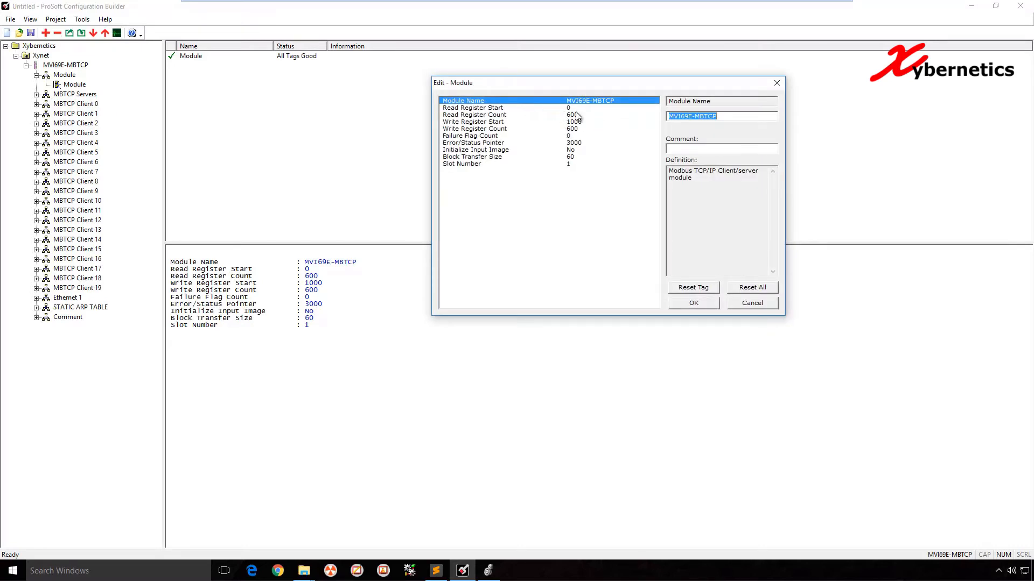
Step: Examine the start and count settings of the module's read and write registers
click(542, 109)
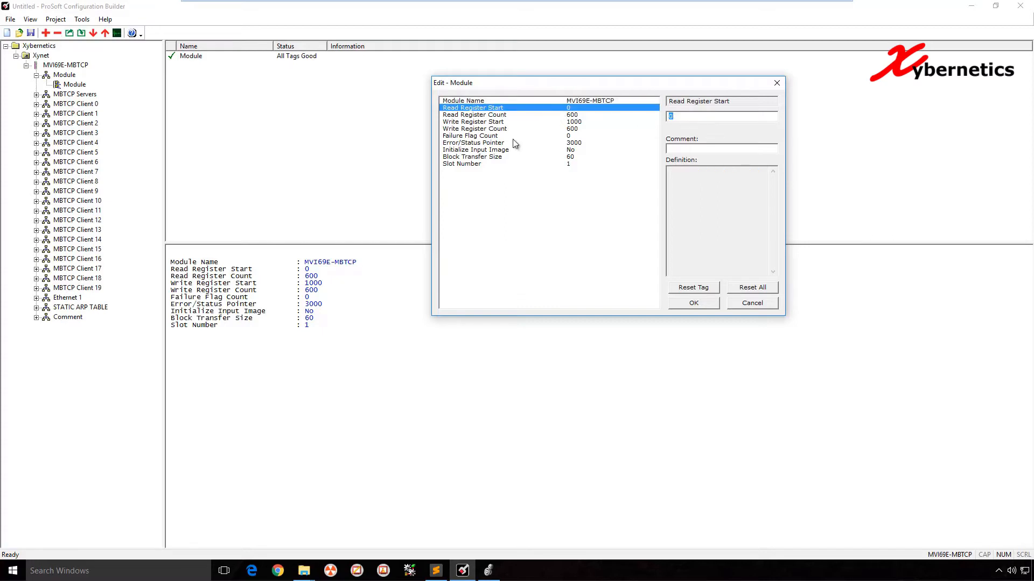
click(574, 116)
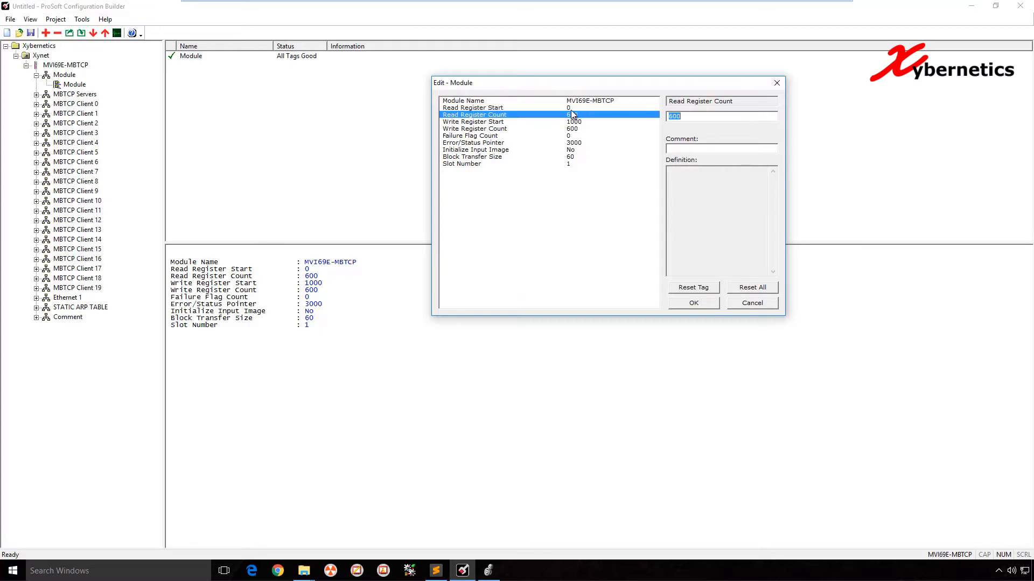
click(571, 110)
click(572, 115)
click(570, 109)
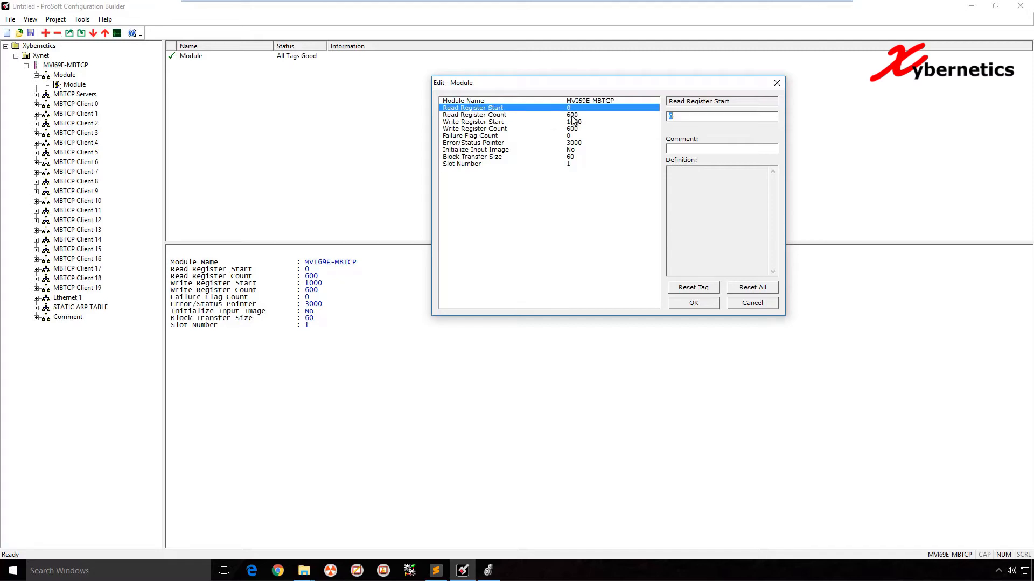
click(478, 116)
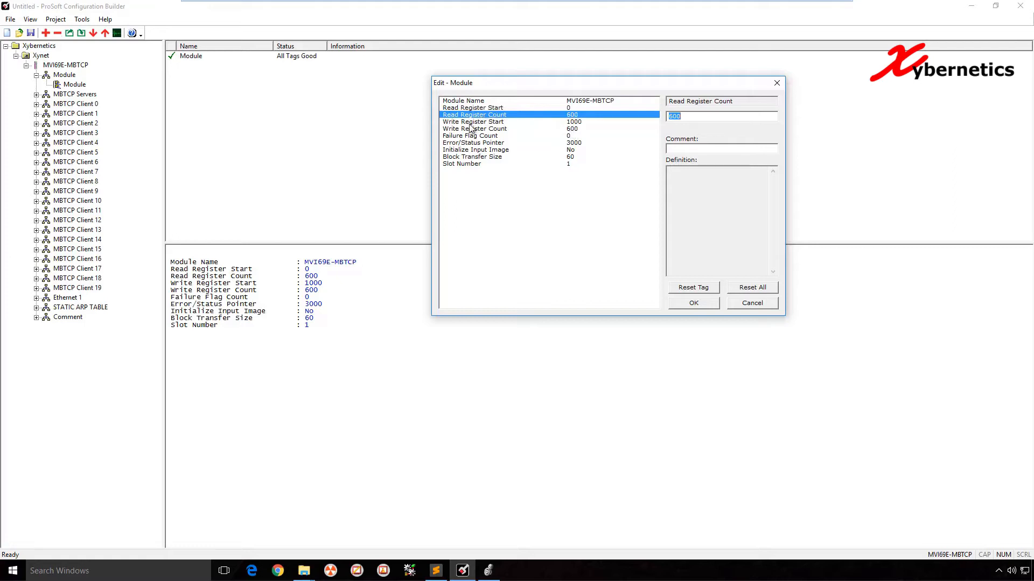
click(471, 123)
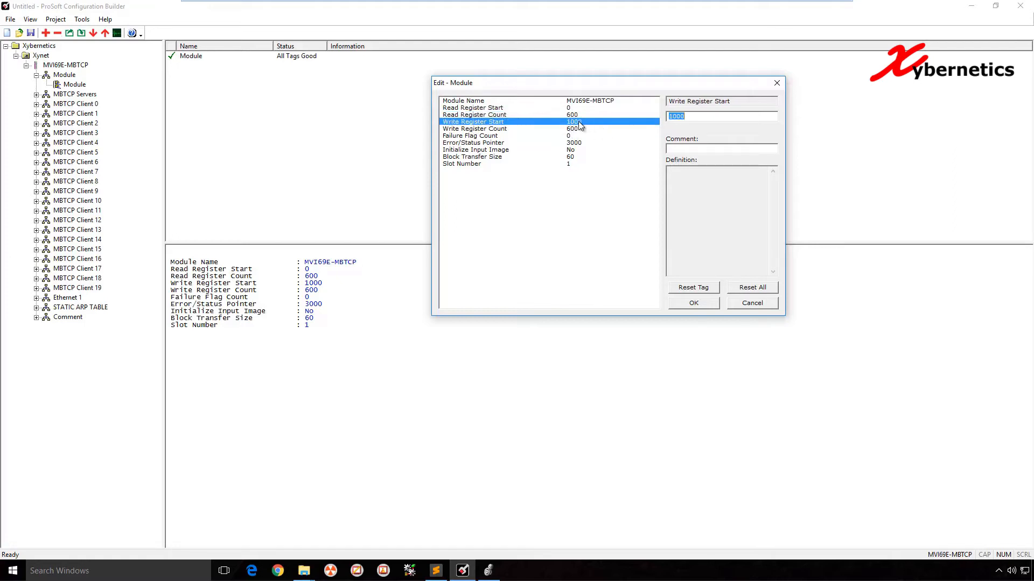
click(571, 130)
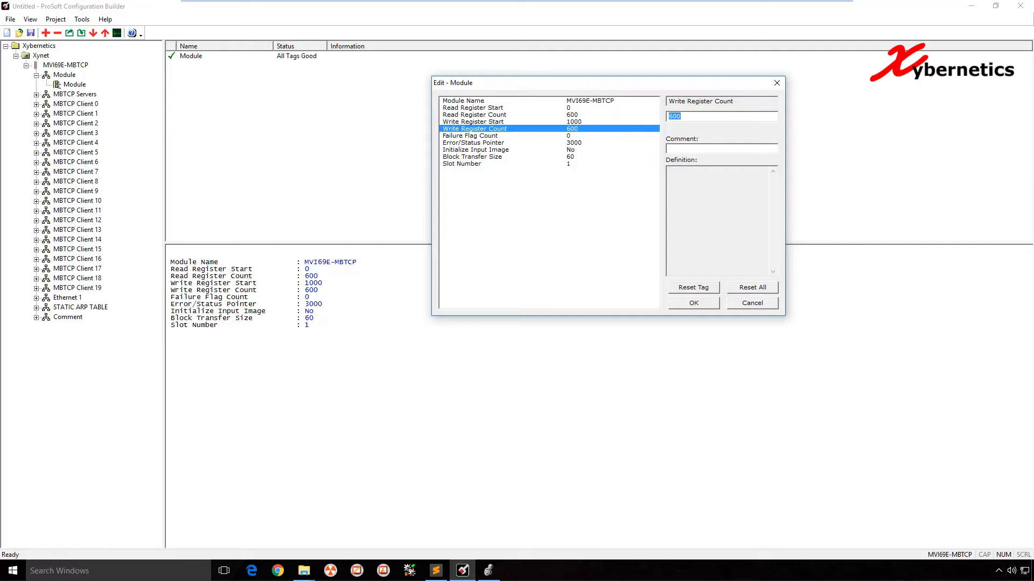
Step: Switch to the MappingTest workbook in Excel and examine the Read table's total address count and its last integer address
drag(0, 108, 450, 64)
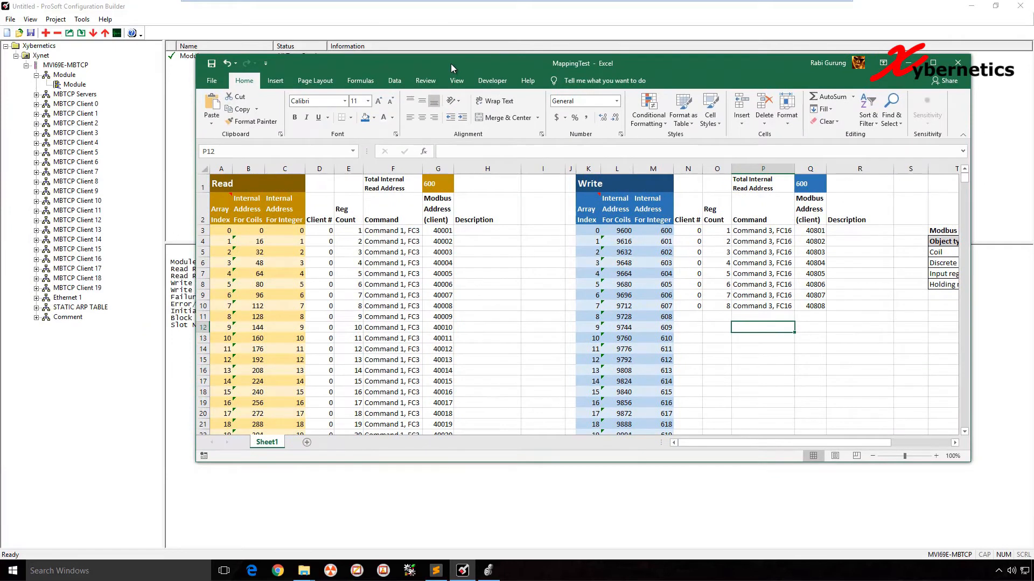
double_click(451, 63)
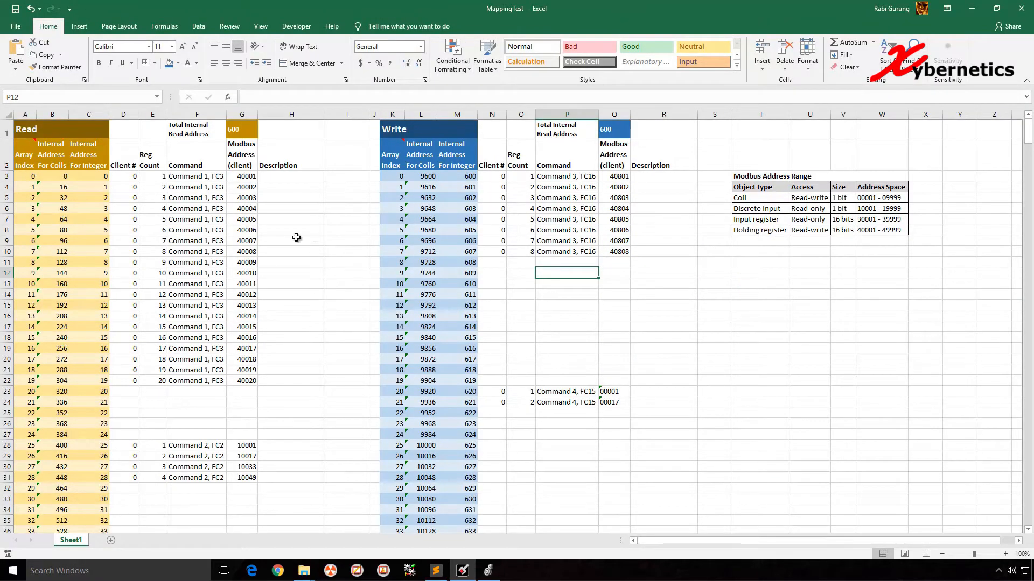
click(231, 133)
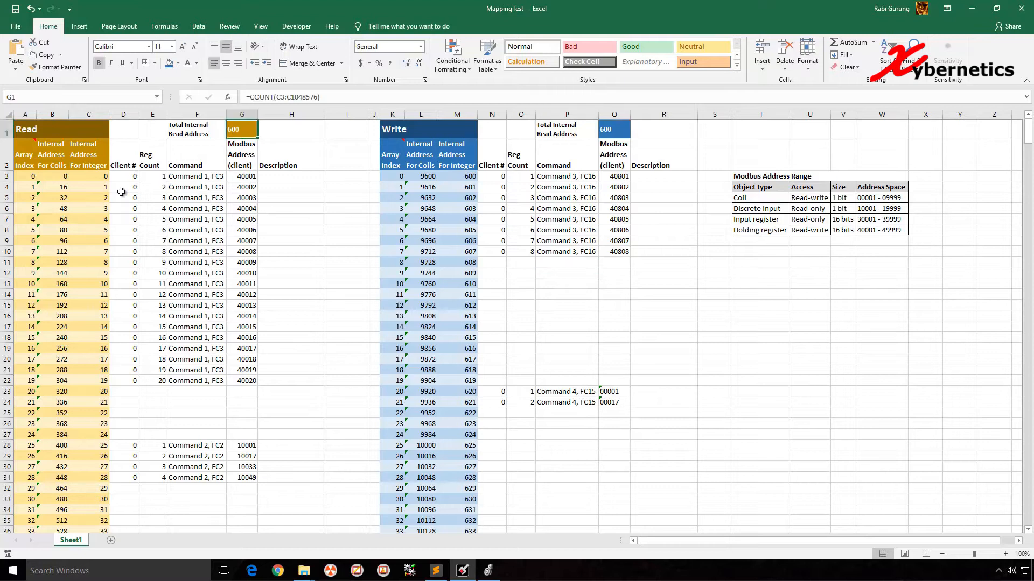
click(107, 178)
scroll(122, 311, down, 20)
drag(1027, 185, 1027, 514)
click(101, 524)
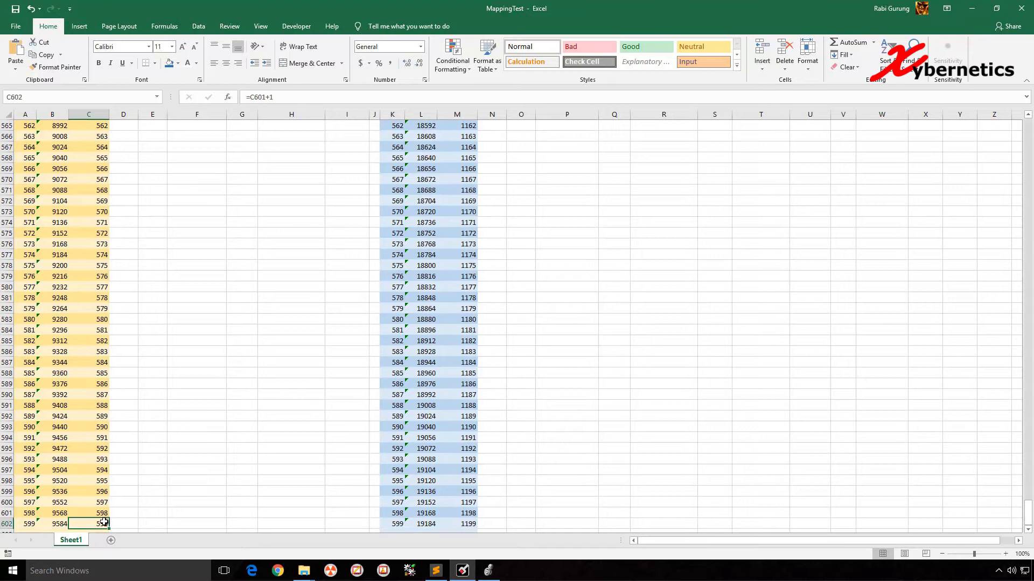
click(205, 328)
key(ctrl+Home)
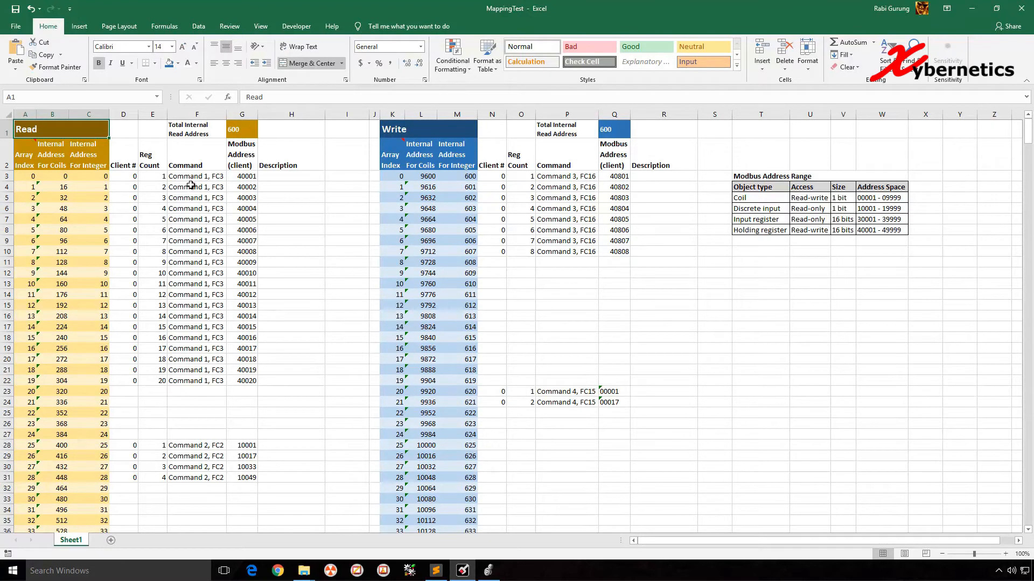
Step: Examine the Read table's array index and integer address columns against the Write table's integer address column
drag(26, 114, 52, 113)
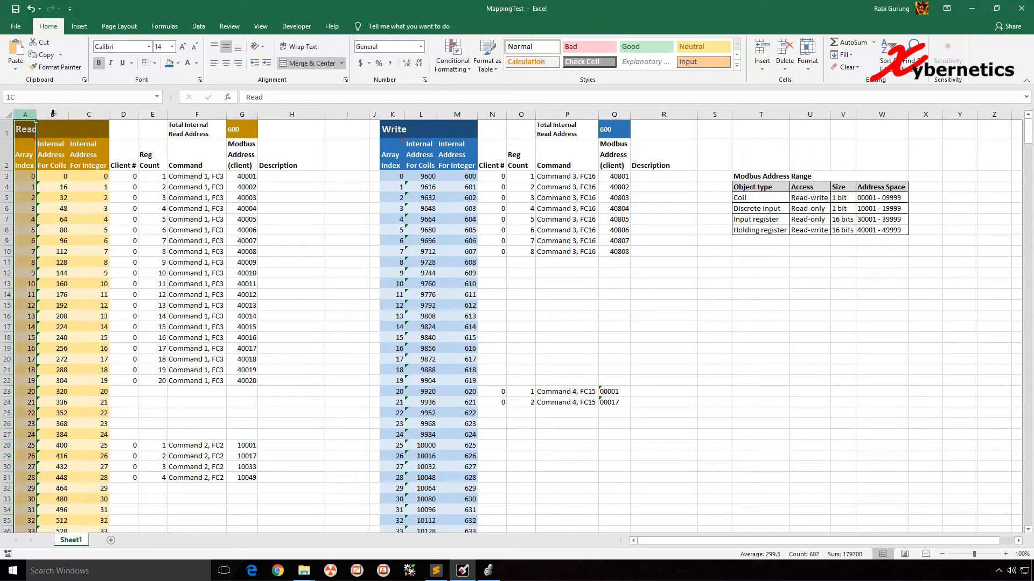
click(94, 114)
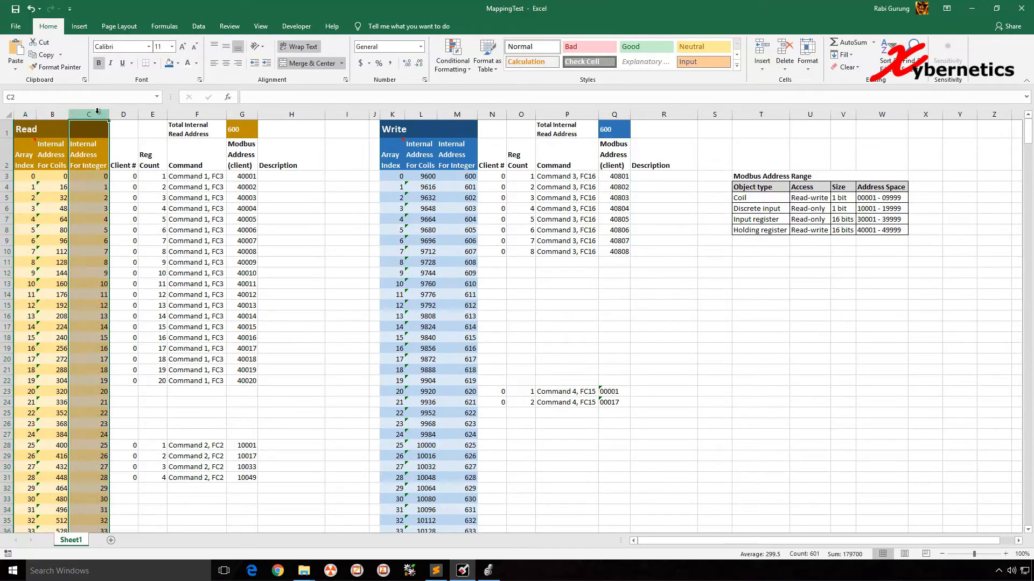
click(461, 114)
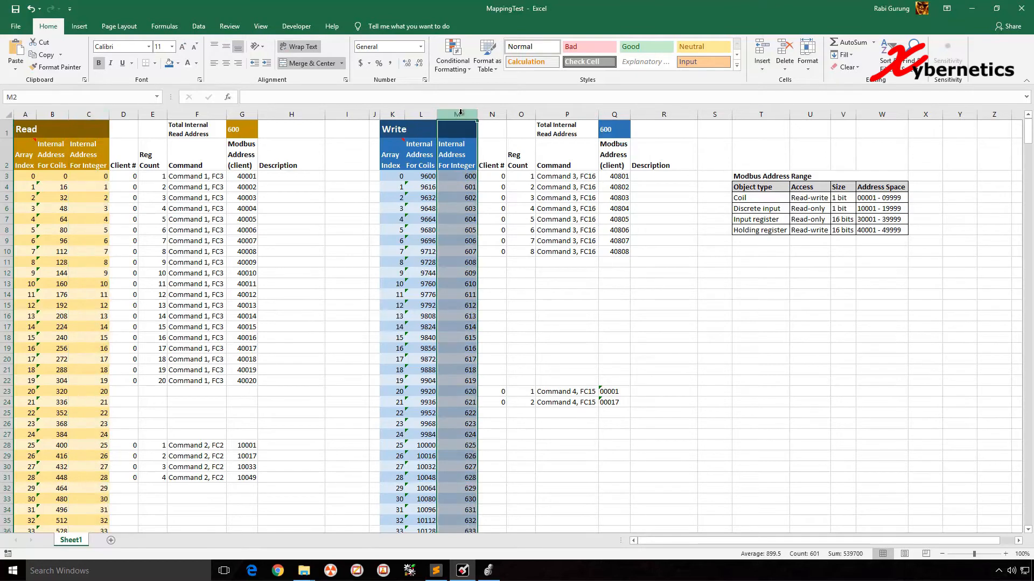
scroll(464, 326, down, 6)
scroll(468, 318, up, 6)
Step: Examine the Write table's total address count in cell Q1 and the last integer address in column M
click(614, 133)
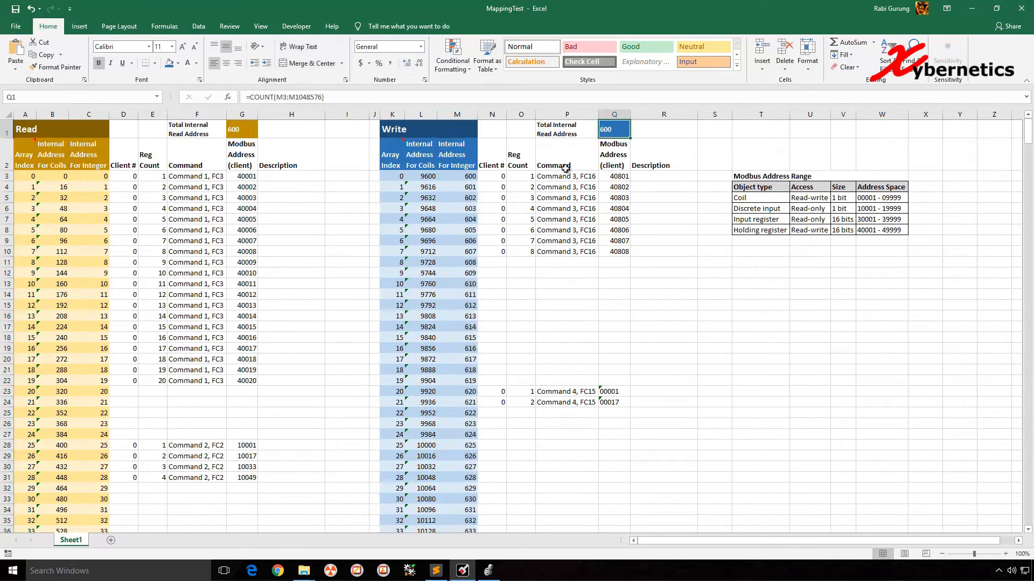
scroll(469, 300, down, 20)
scroll(460, 320, down, 20)
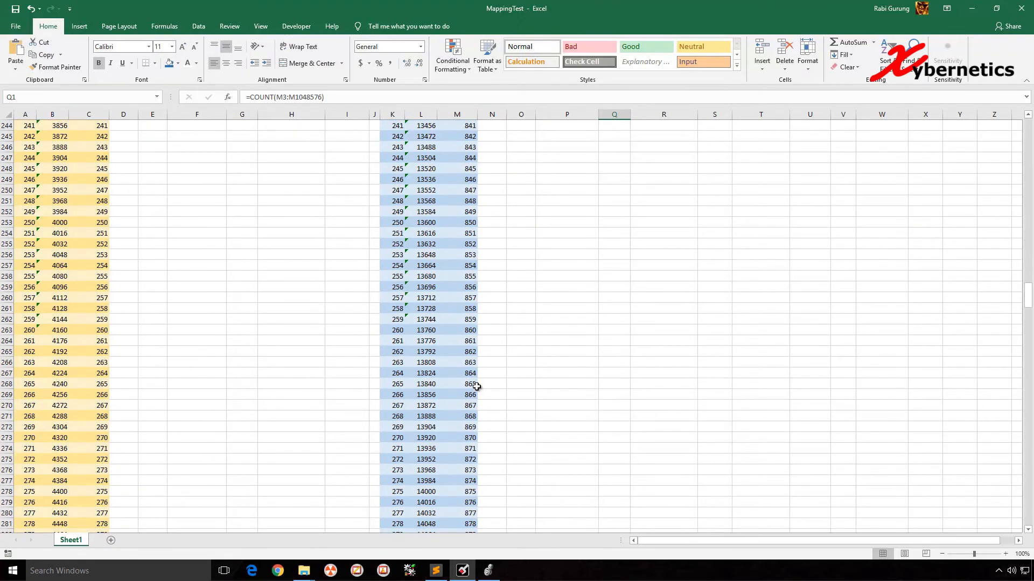
click(470, 385)
key(ctrl+Down)
scroll(475, 413, down, 1)
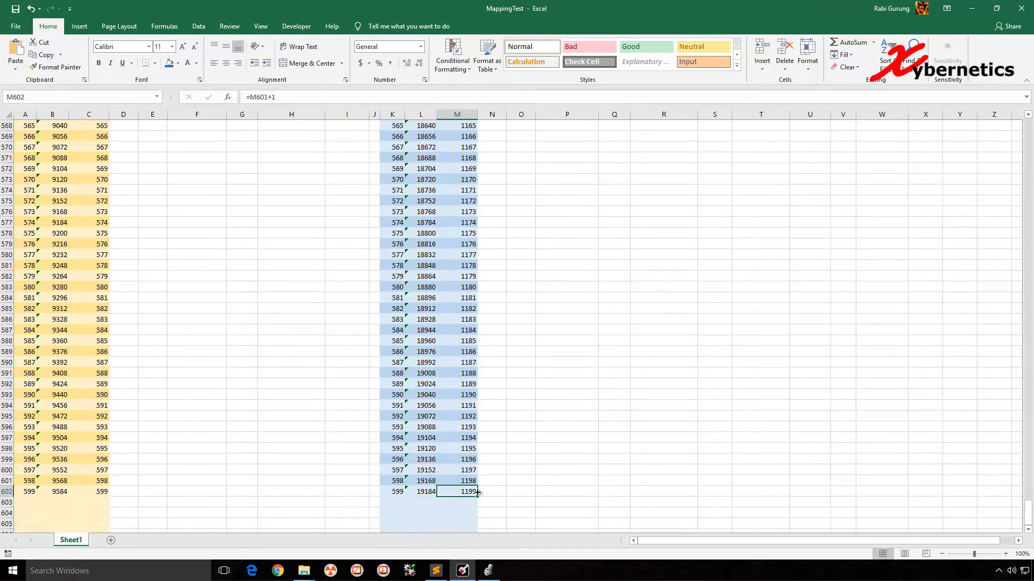
scroll(468, 456, up, 4)
Step: Return to the module settings in ProSoft Configuration Builder and review the read register start and count
drag(642, 12, 633, 98)
double_click(609, 55)
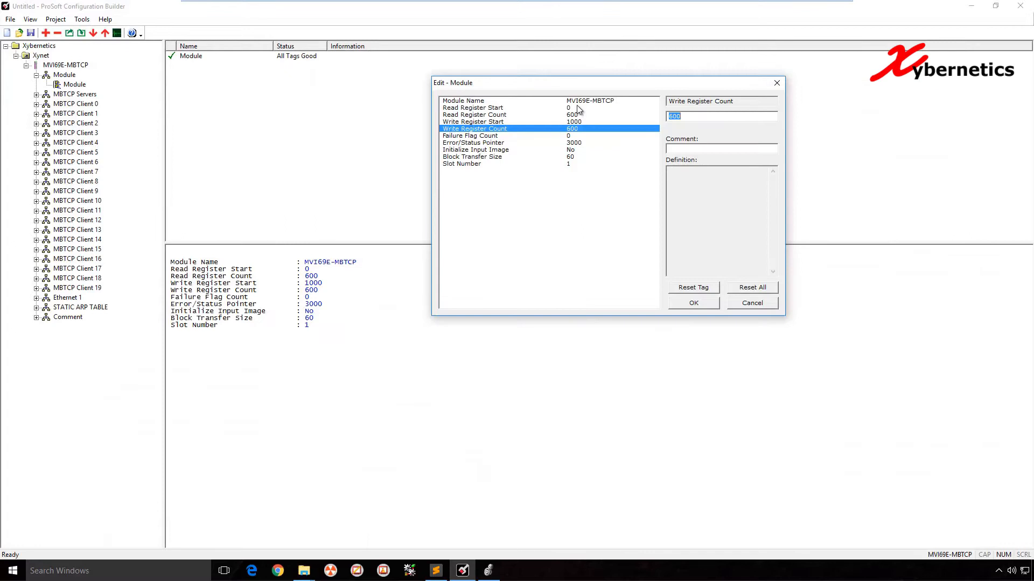
click(573, 108)
click(573, 115)
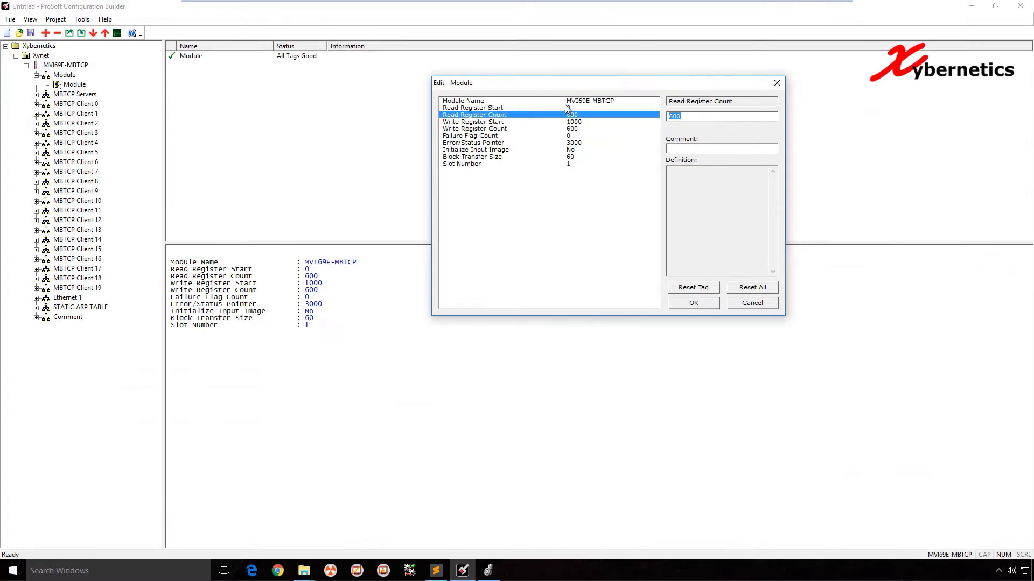
Step: Switch back to the MappingTest workbook, reposition its window, and review the address tables from the end back to cell A1
key(alt+Tab)
key(alt+Tab)
key(alt+Tab)
drag(441, 99, 428, 85)
scroll(256, 316, down, 10)
scroll(266, 312, up, 5)
scroll(329, 232, up, 1)
scroll(333, 229, up, 4)
click(337, 236)
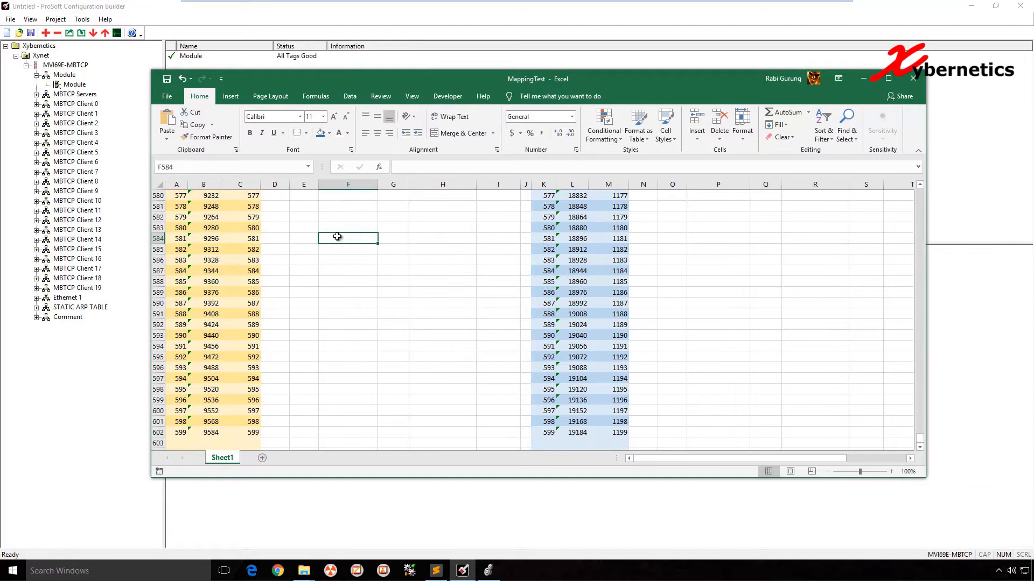
key(ctrl+Home)
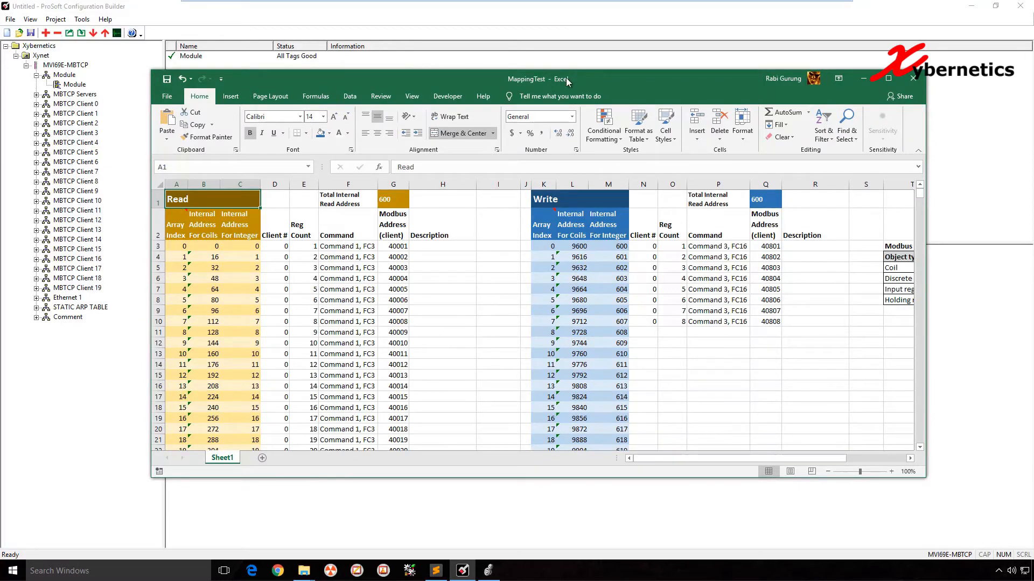
Step: Set the module's Write Register Start to 600, matching the first integer address of the Write table in the MappingTest workbook
drag(566, 77, 319, 106)
click(536, 82)
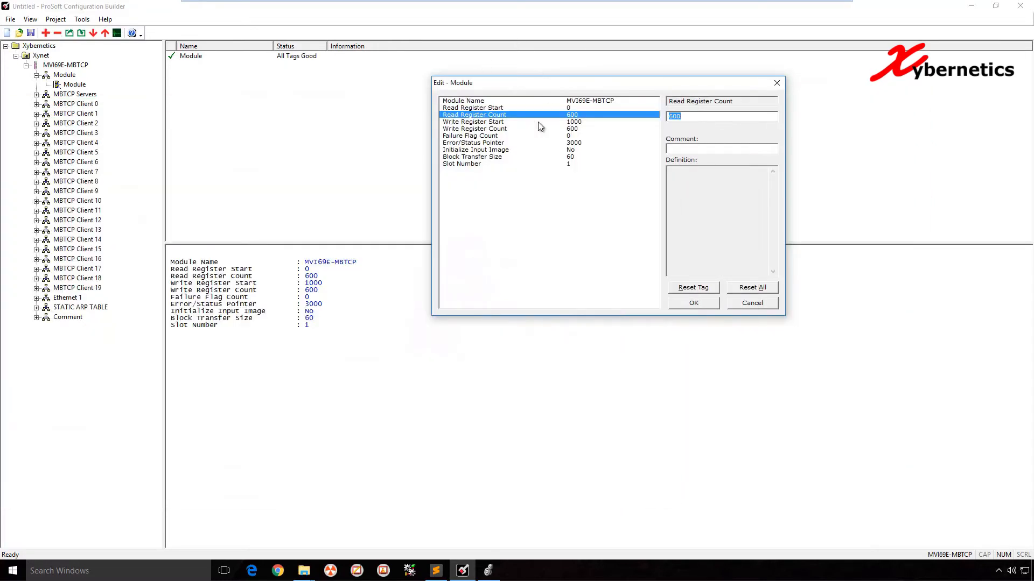
click(581, 121)
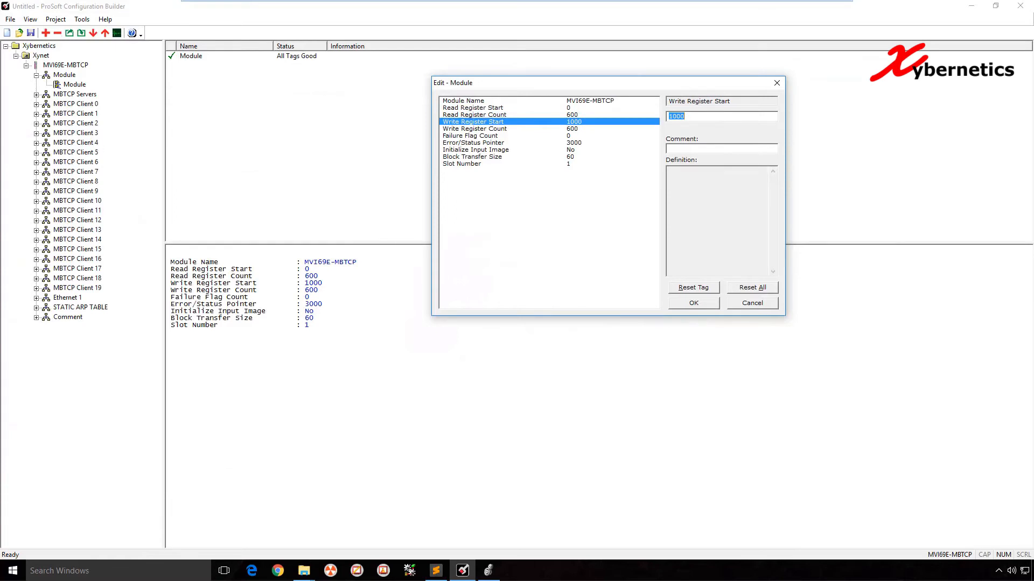
key(alt+Tab)
drag(467, 105, 438, 127)
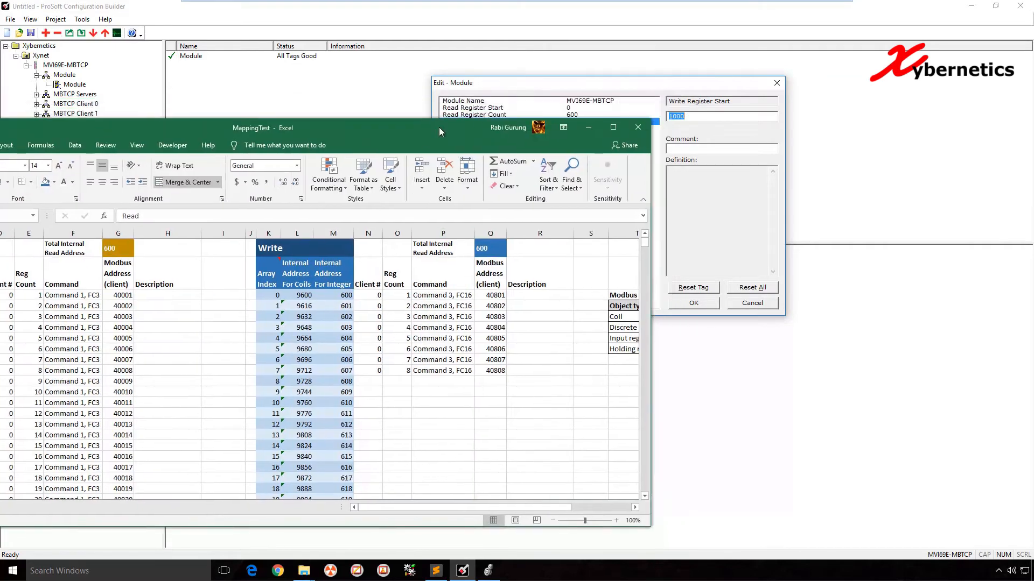
click(574, 117)
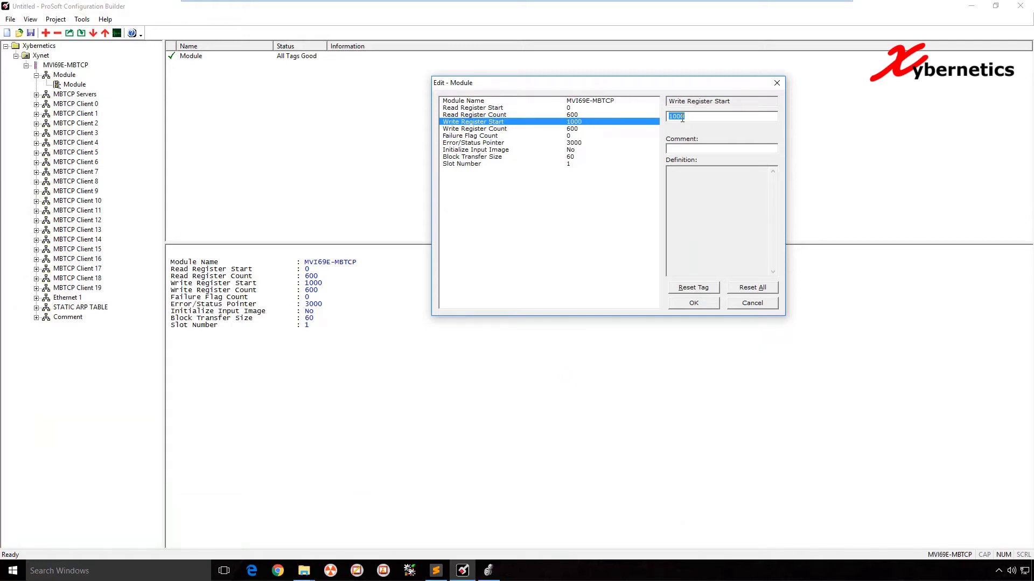
text(600)
Step: Compare the module's Write Register Count with cell Q1 in MappingTest, and review the Failure Flag Count definition in ProSoft Configuration Builder
click(572, 130)
key(alt+Tab)
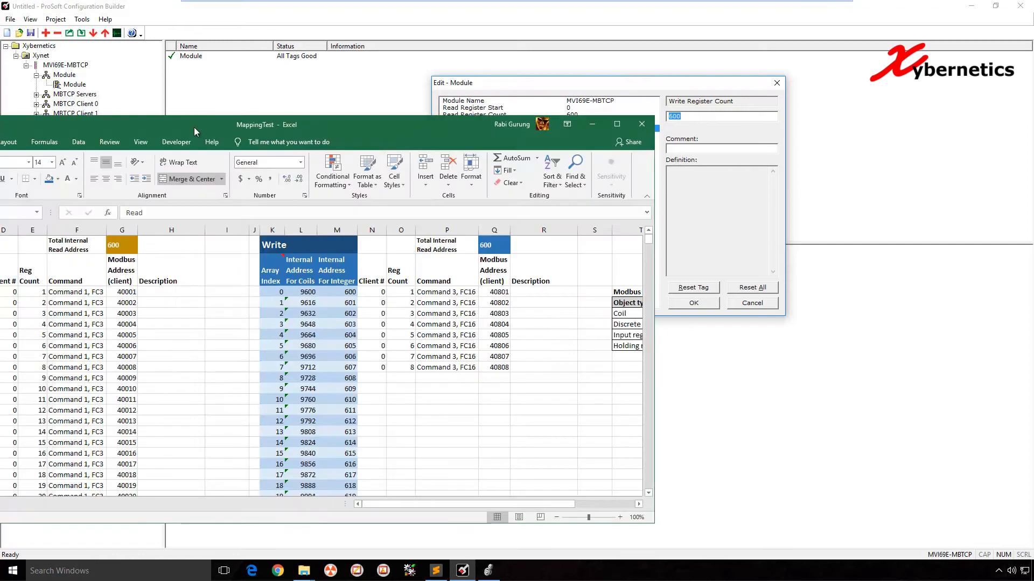
click(486, 246)
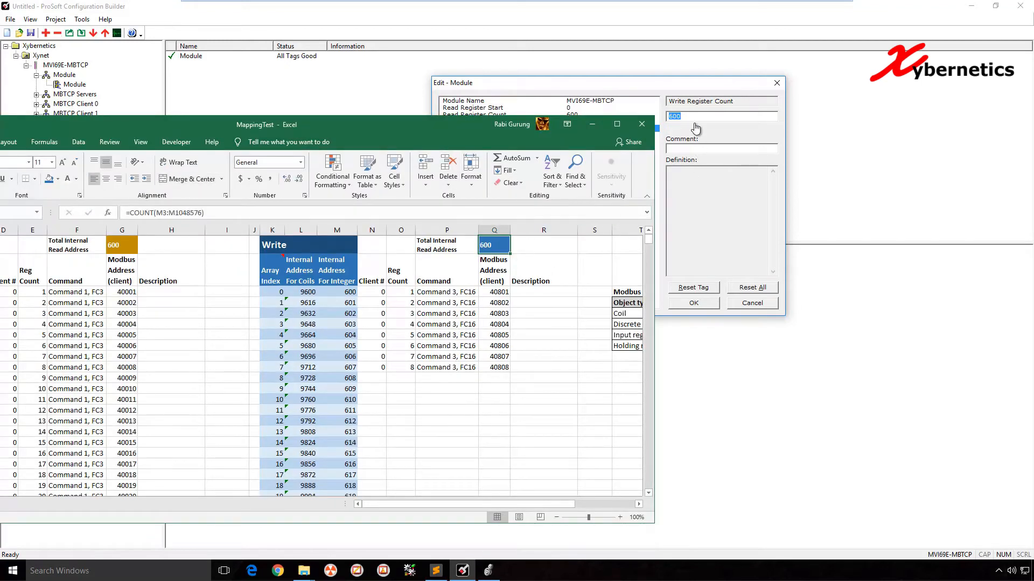
click(684, 84)
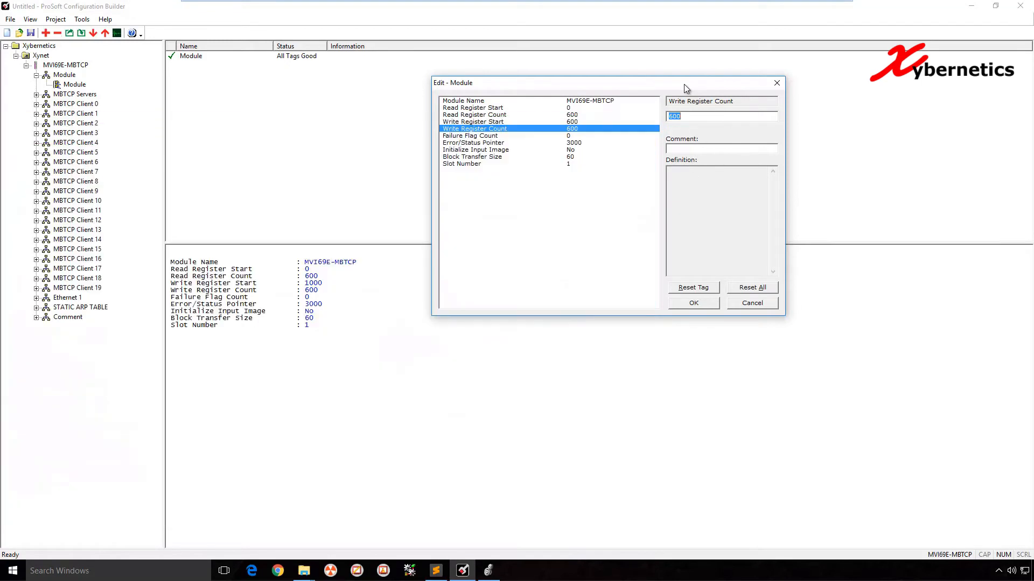
click(555, 136)
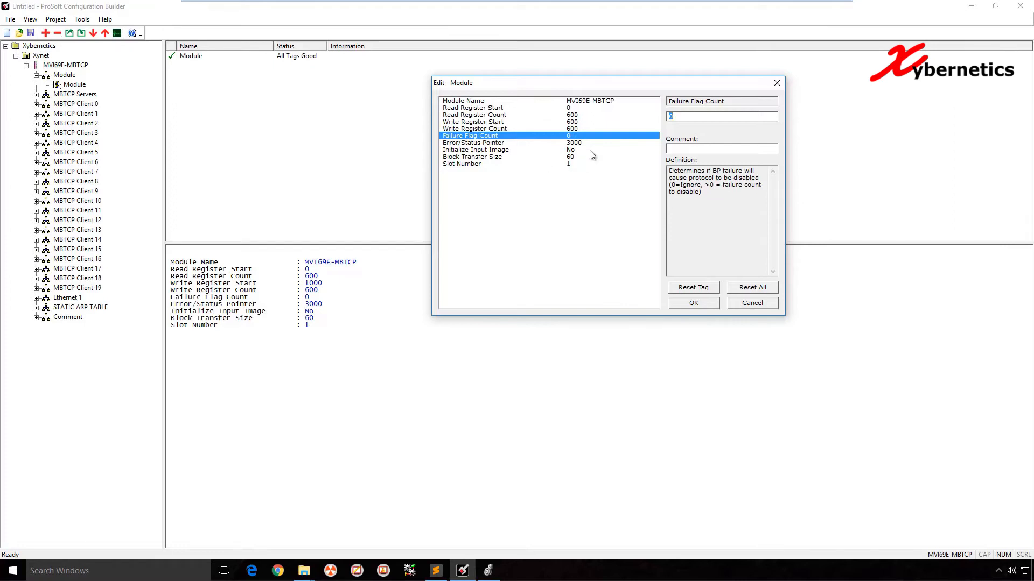
Step: Check cell G1 and integer address columns C and M in MappingTest, and accept the module settings in ProSoft Configuration Builder
drag(0, 125, 288, 80)
click(422, 195)
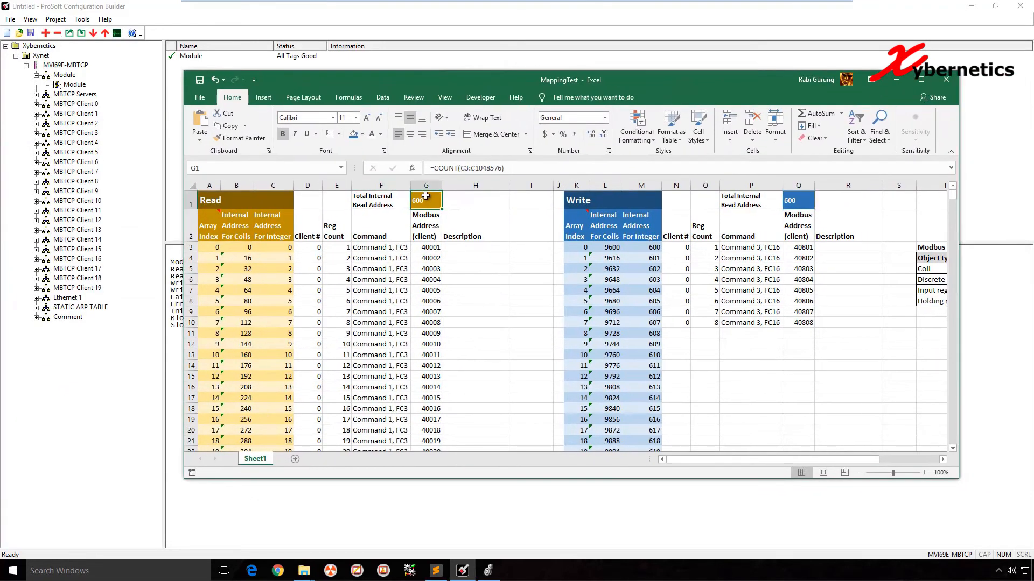
click(273, 185)
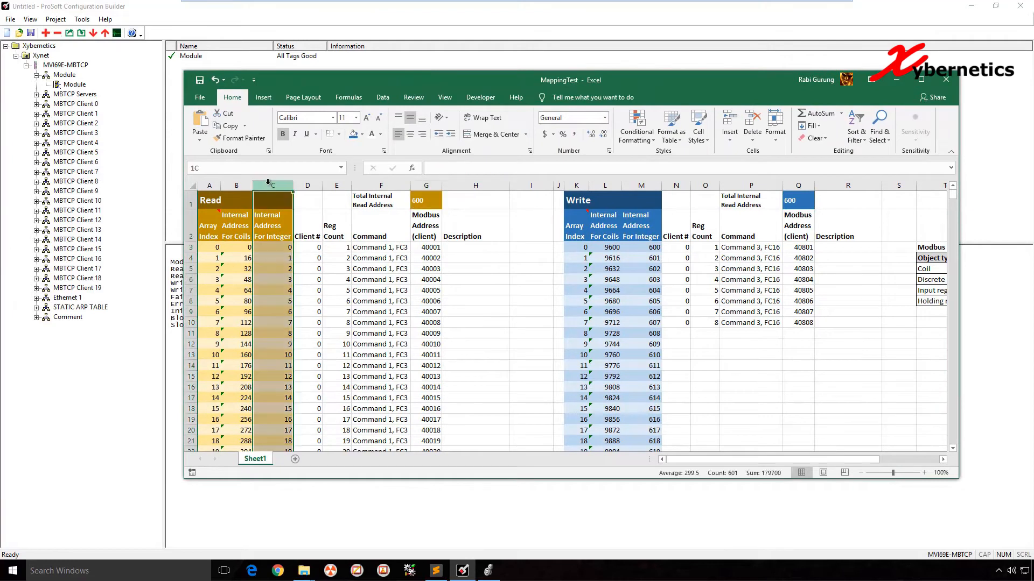
click(641, 184)
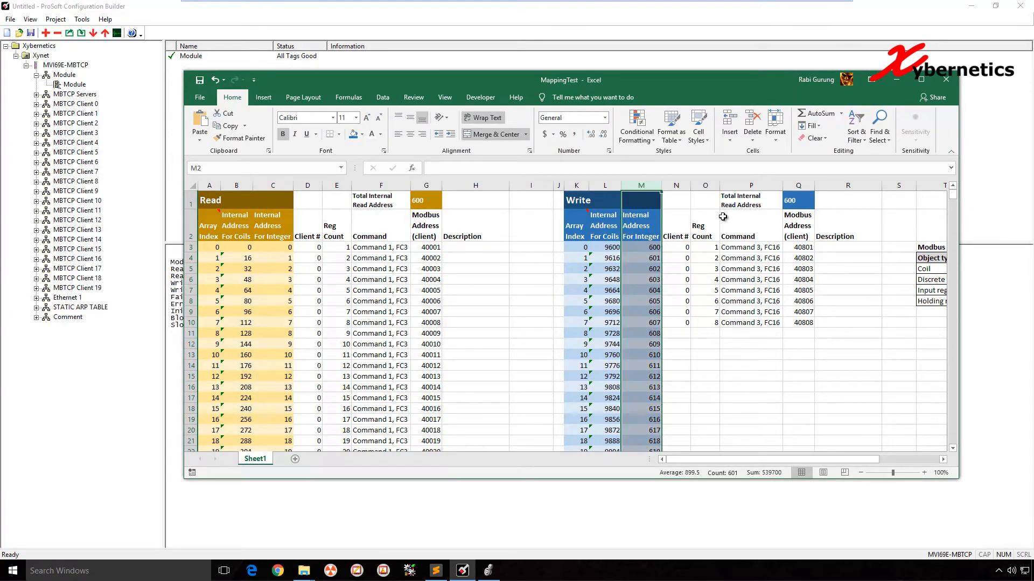
drag(684, 79, 381, 80)
click(766, 239)
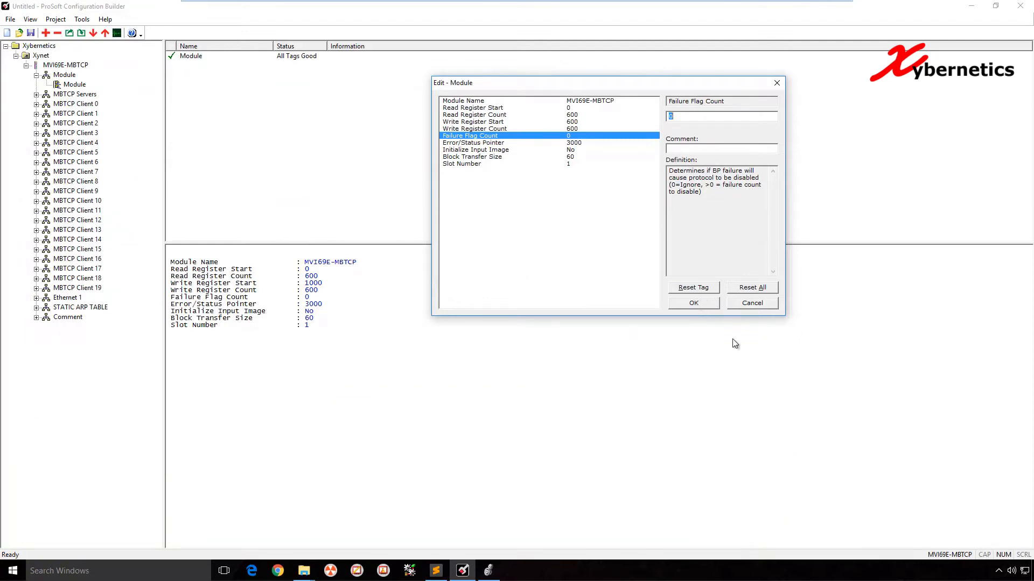
click(703, 305)
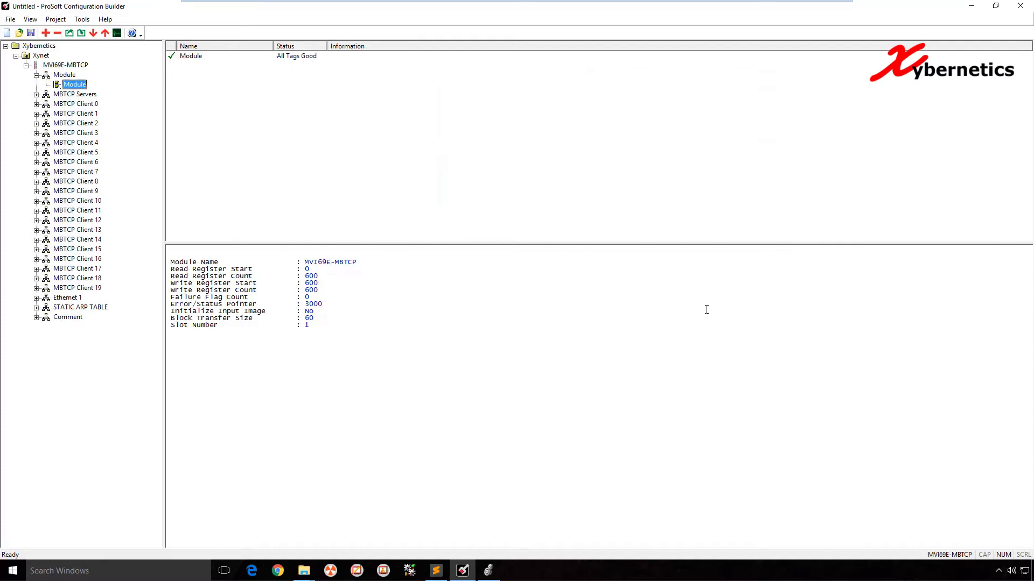
Step: Review the MBTCP Servers settings in the project tree and collapse that branch
click(36, 95)
click(78, 104)
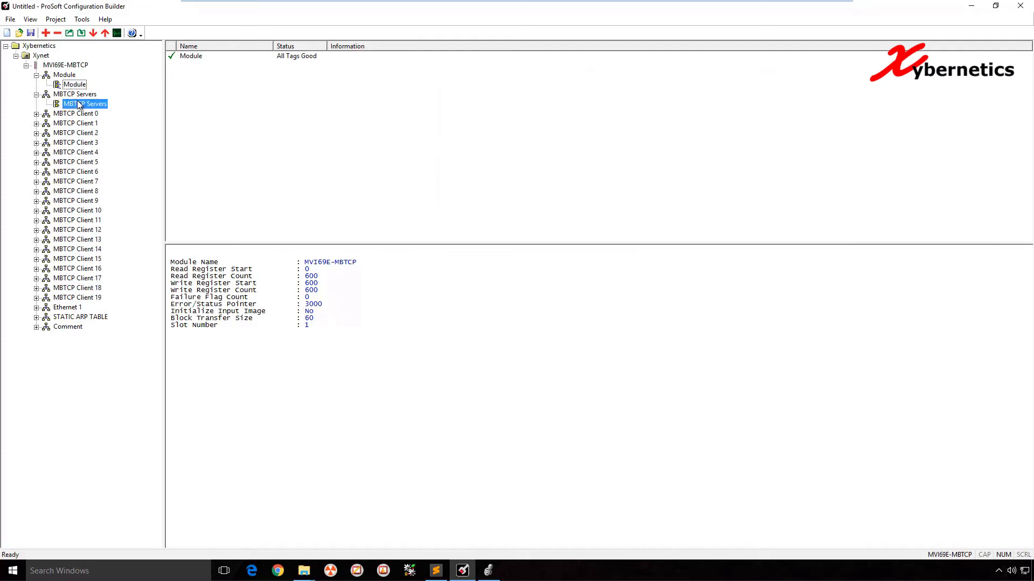
click(81, 96)
click(82, 104)
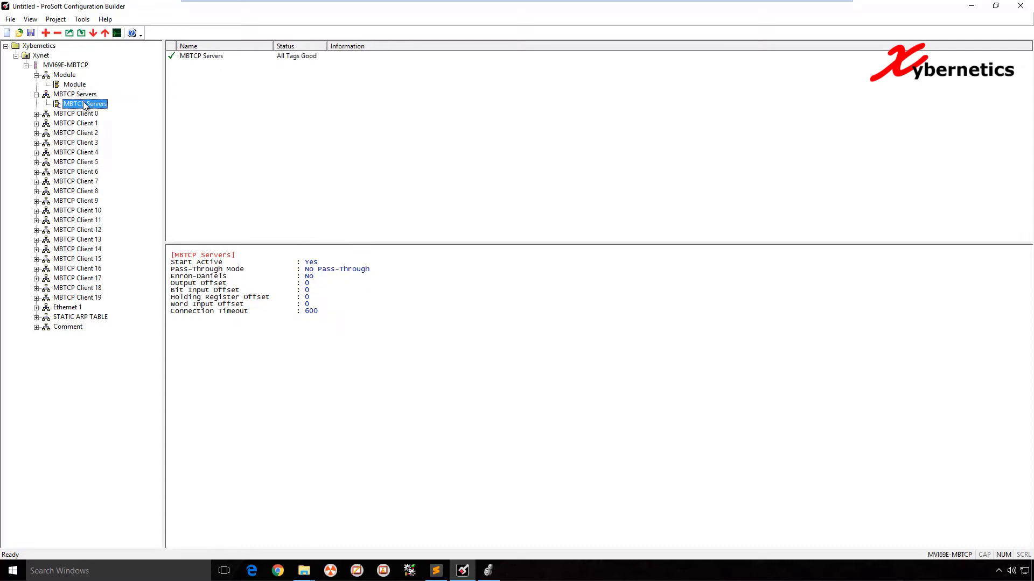
click(36, 95)
Step: Open the MBTCP Client 0 Commands list for editing
click(37, 105)
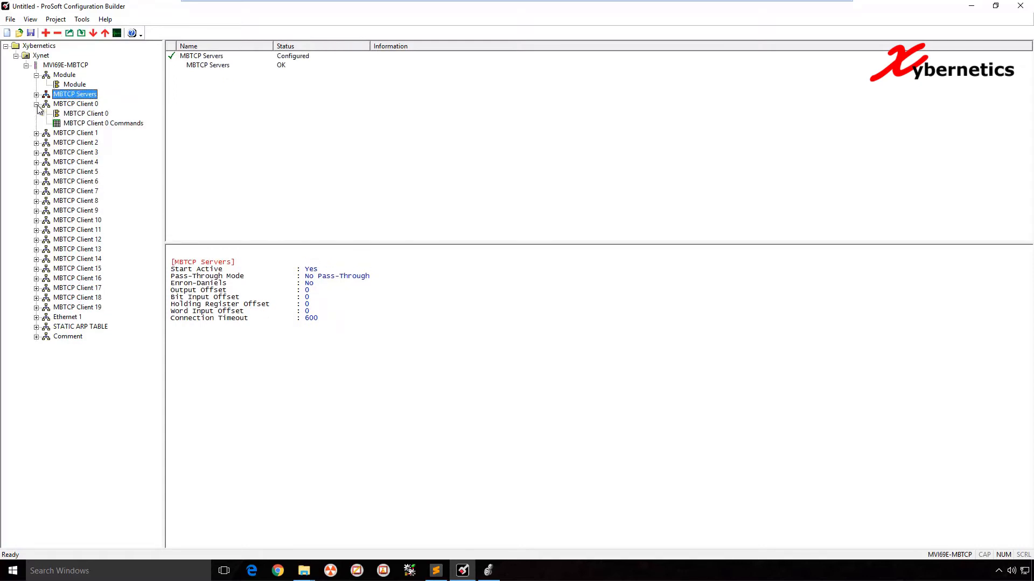
click(102, 124)
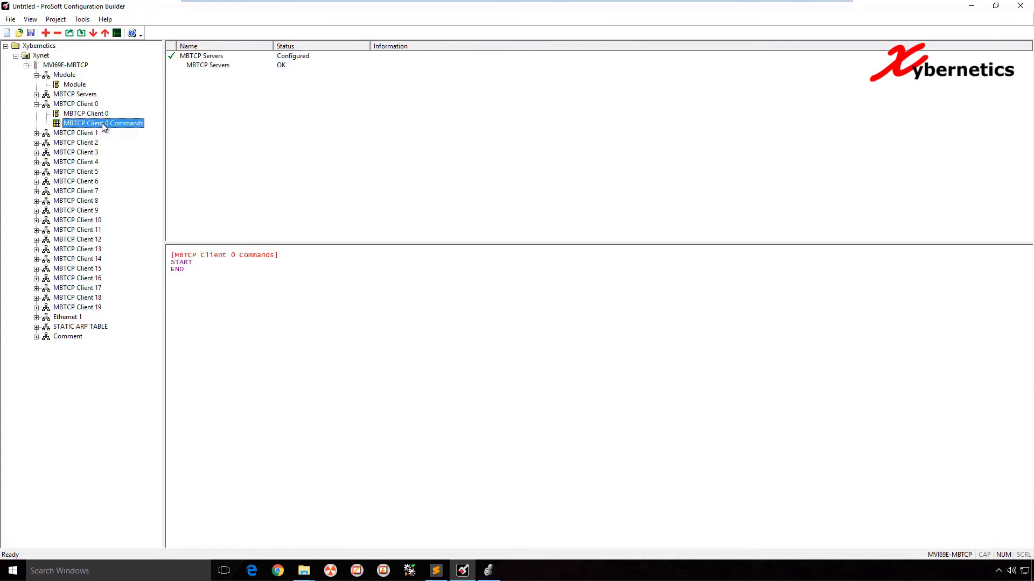
right_click(102, 123)
click(148, 153)
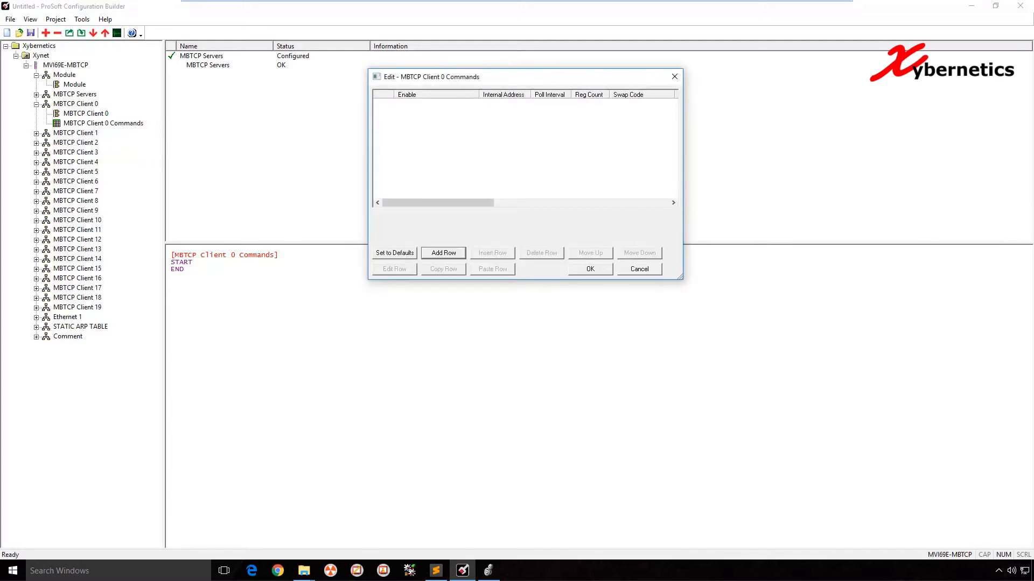
Step: Place the MappingTest workbook beside the command list and examine the Command 1, FC3 rows and their Modbus addresses in the Read table
key(alt+Tab)
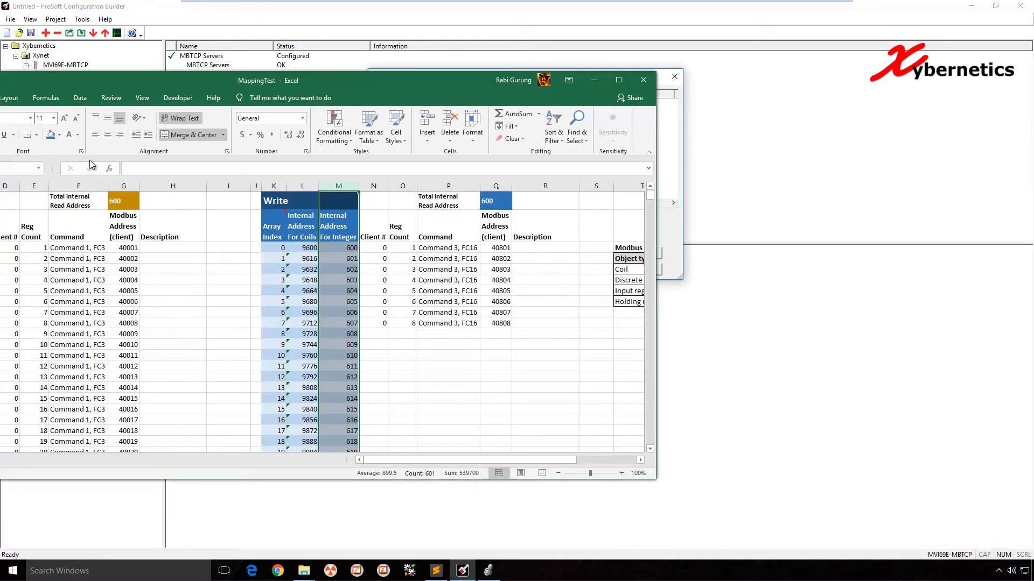
drag(272, 78, 1033, 85)
drag(925, 91, 796, 76)
double_click(796, 75)
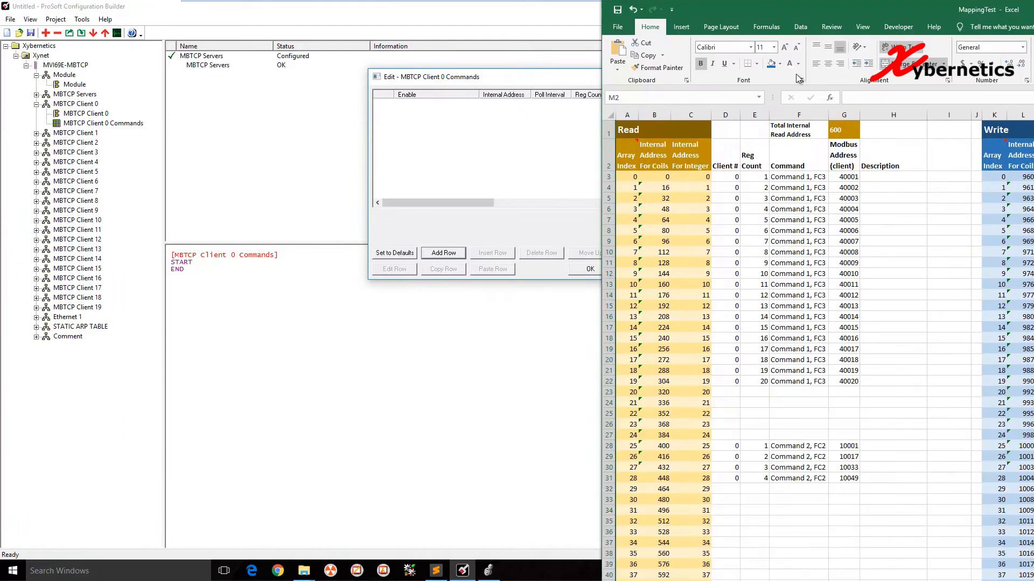
drag(910, 15, 891, 27)
drag(1033, 421, 1033, 508)
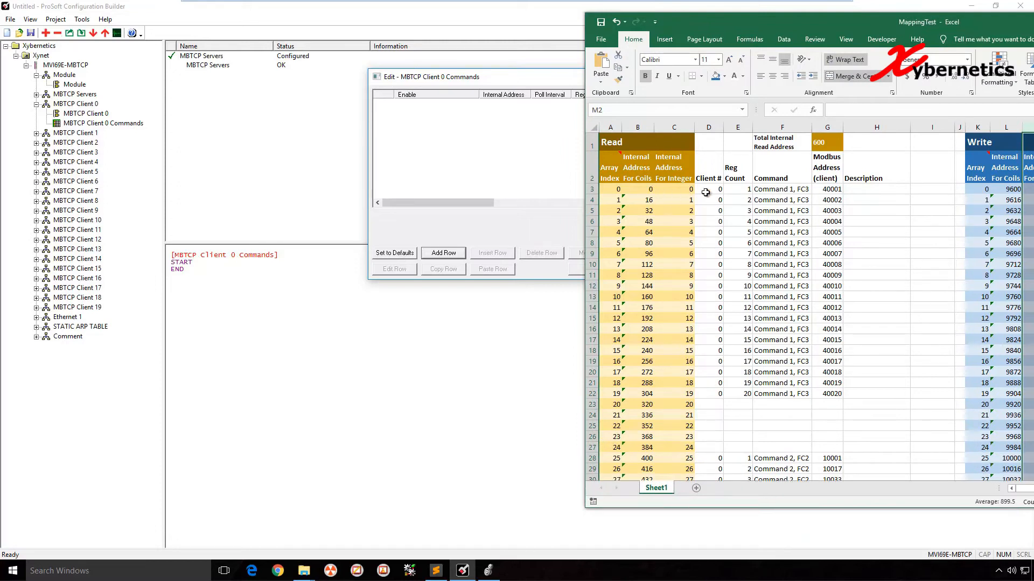
drag(764, 190, 785, 392)
drag(829, 191, 827, 383)
Step: Return to ProSoft Configuration Builder, add a command row to MBTCP Client 0, and set its Enable option to Continuous
click(506, 83)
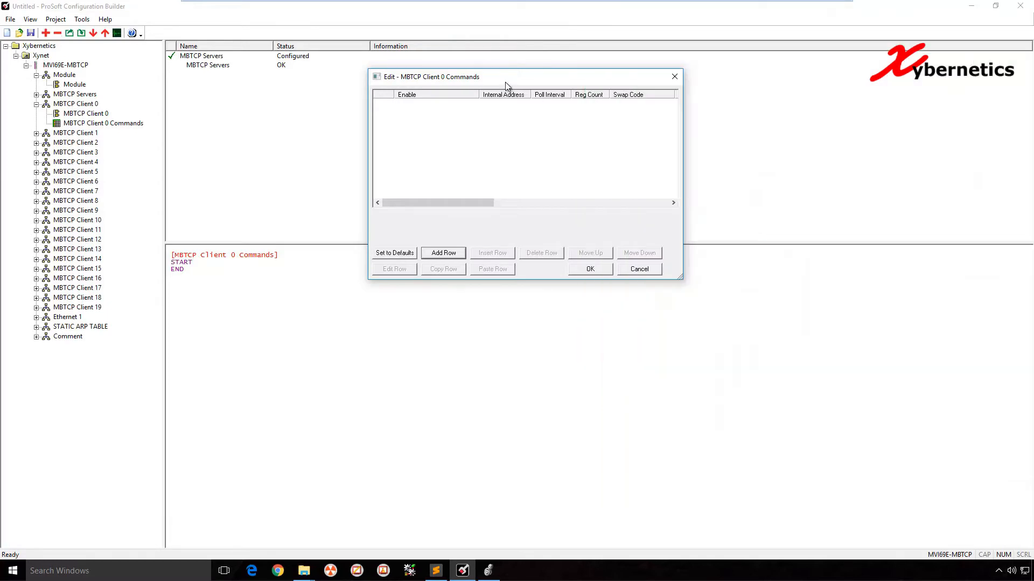
click(453, 253)
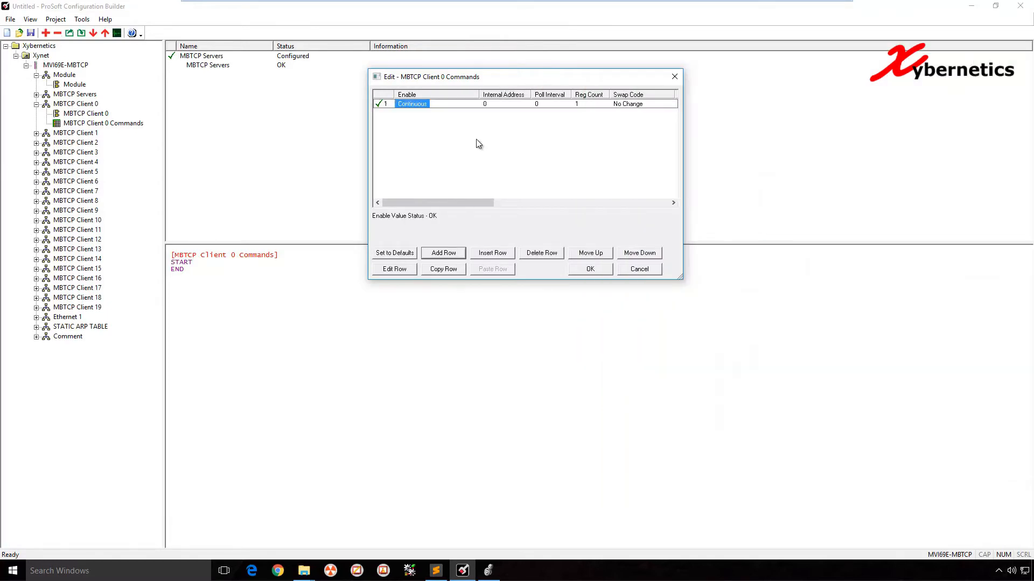
click(402, 269)
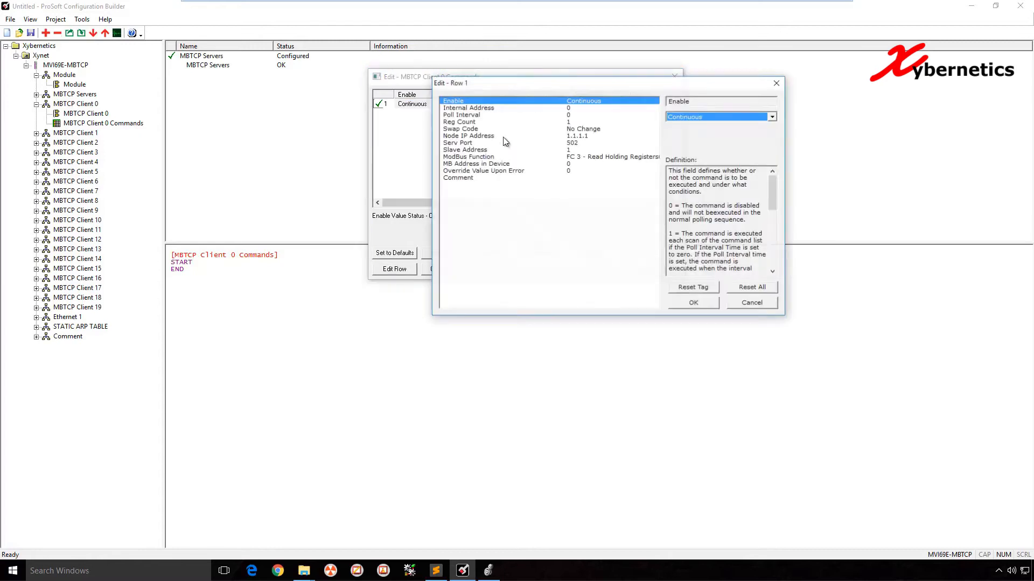
click(686, 116)
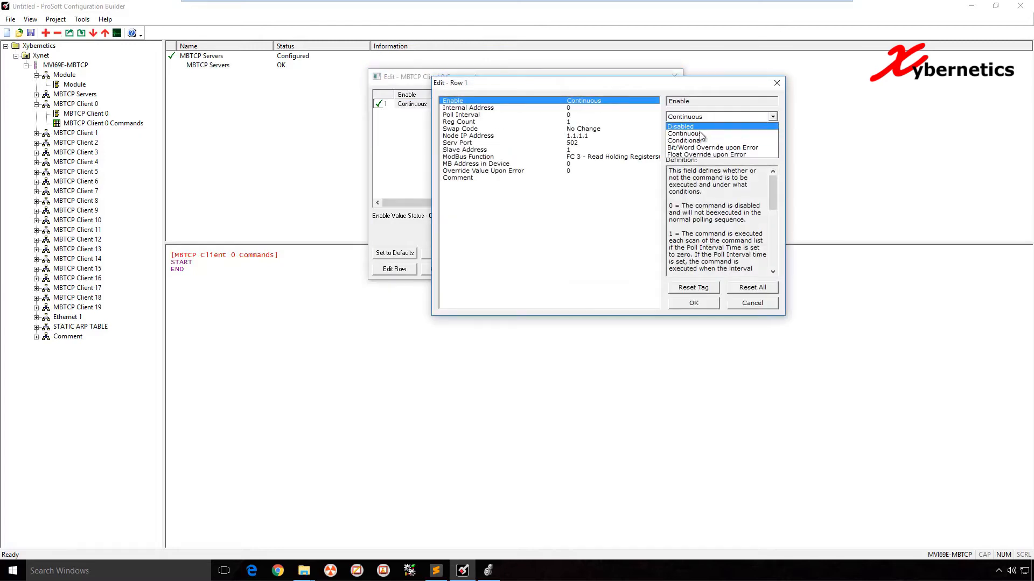
click(697, 134)
Step: Compare Row 1's Internal Address with cell C3 in MappingTest, and review the Poll Interval definition in ProSoft Configuration Builder
click(585, 109)
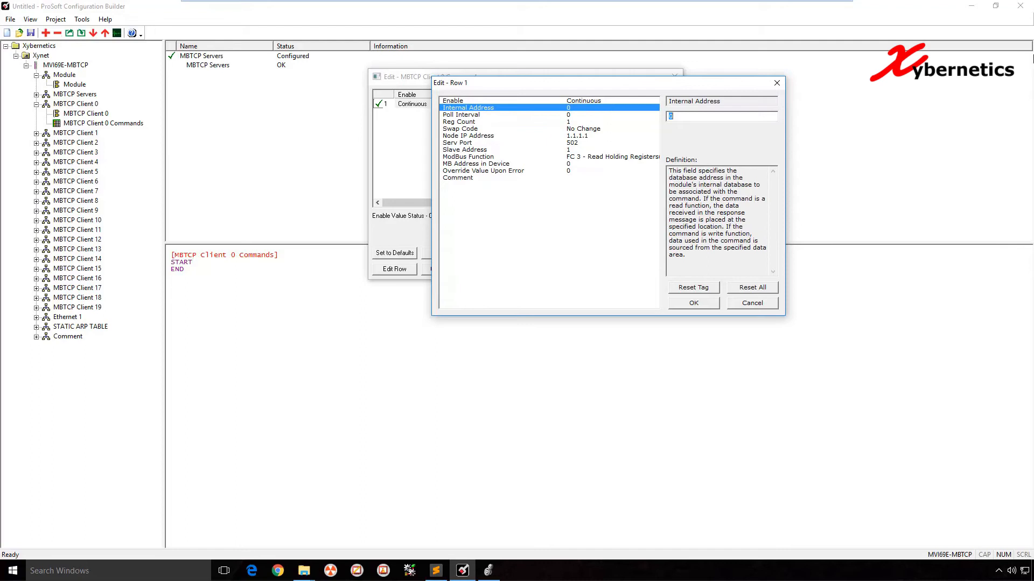
key(alt+Tab)
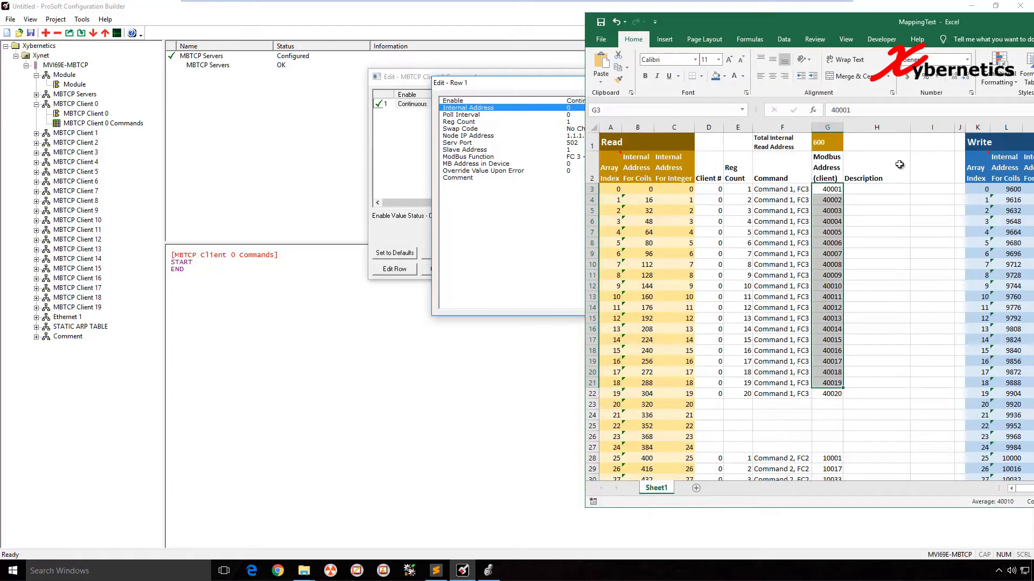
click(683, 189)
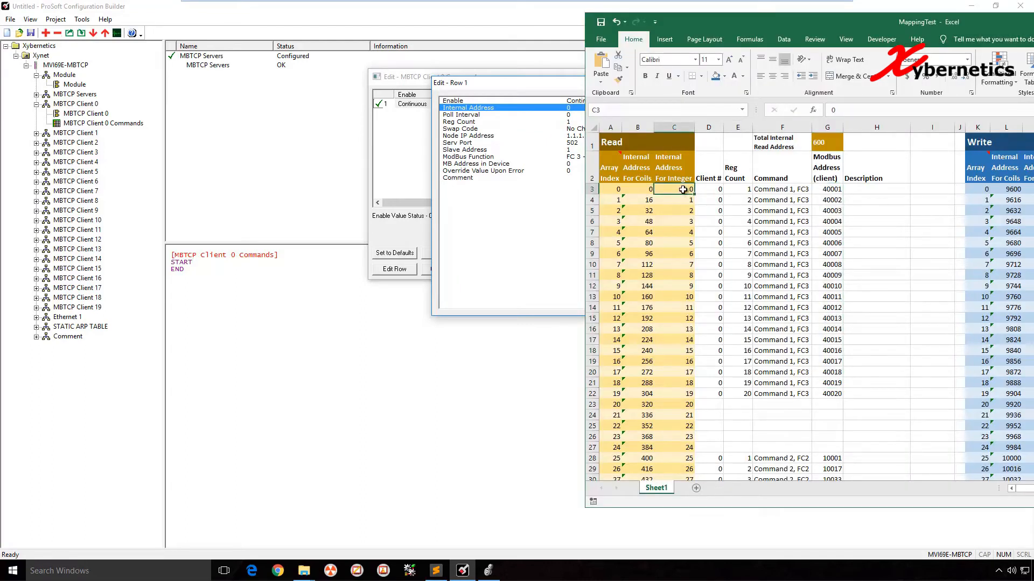
click(563, 95)
click(573, 115)
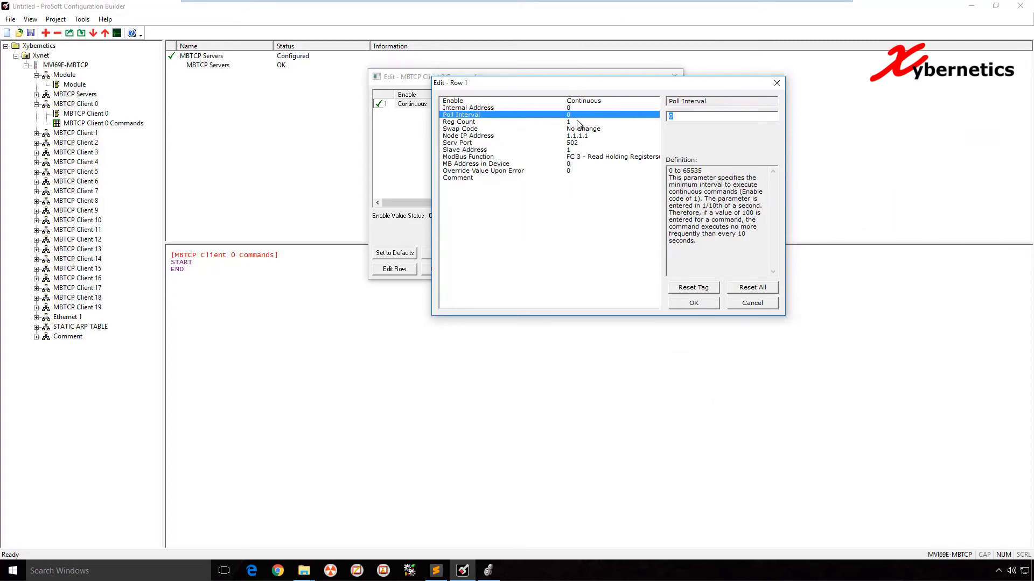
Step: Set Row 1's Reg Count to 20, matching the Command 1 register count in the MappingTest Read table
click(575, 122)
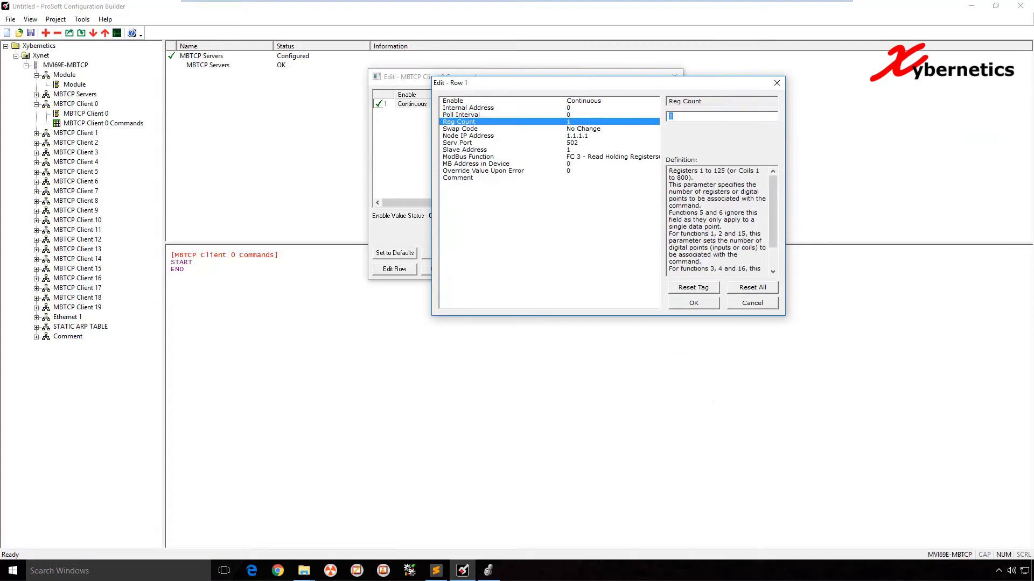
key(alt+Tab)
drag(747, 189, 751, 398)
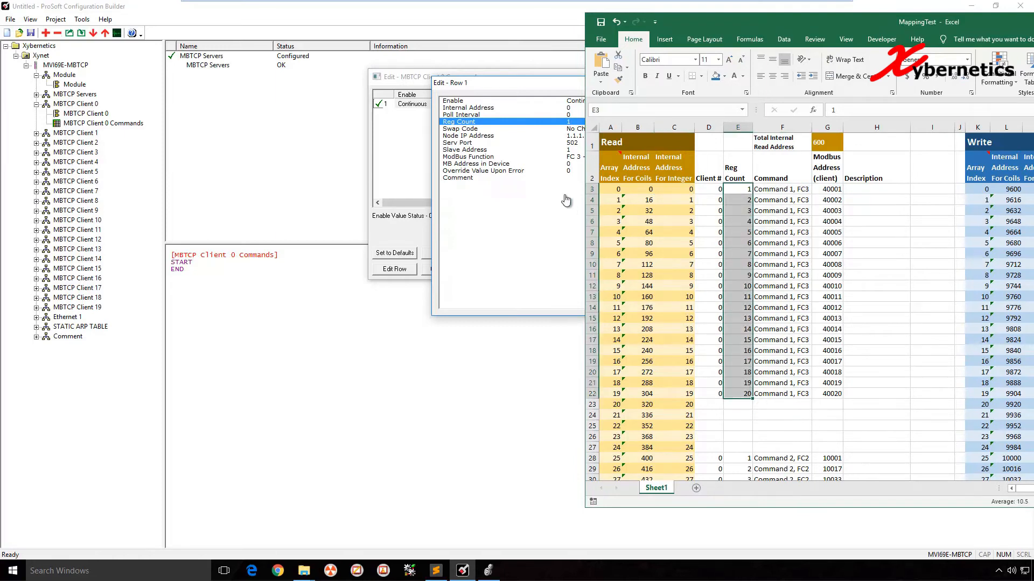
click(566, 200)
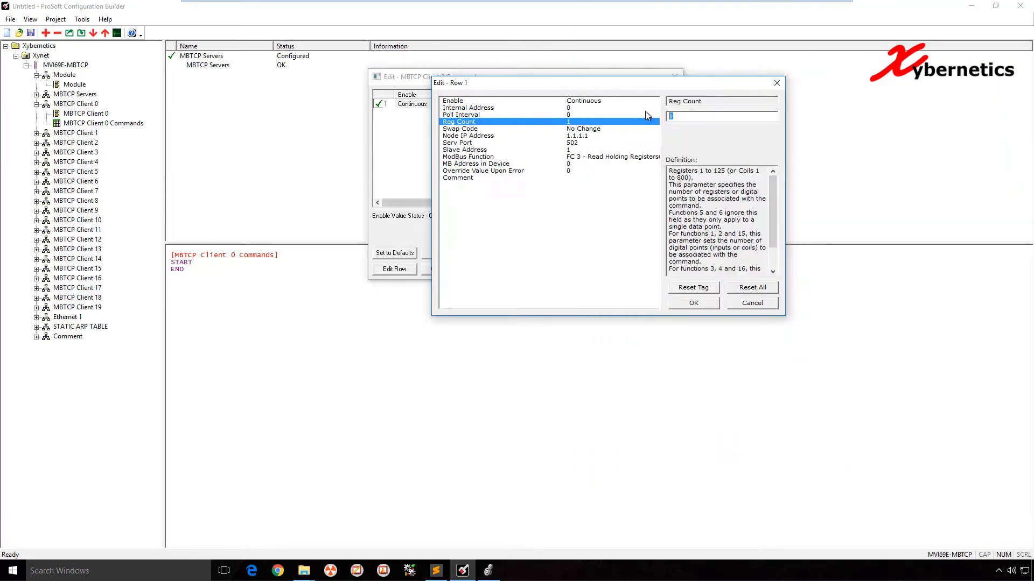
text(0)
Step: Review the Swap Code options for Row 1 and keep No Change
click(596, 131)
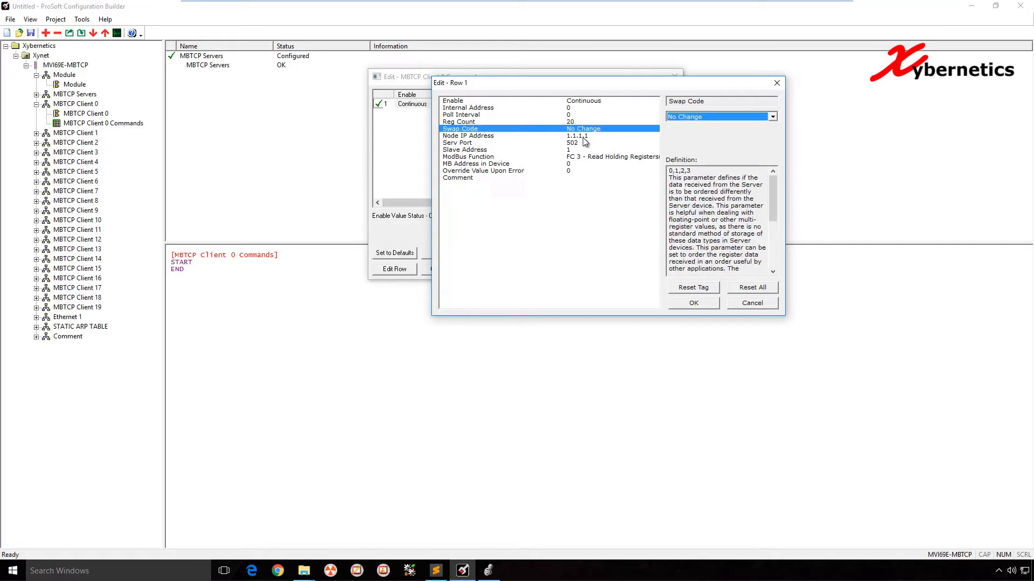
click(710, 116)
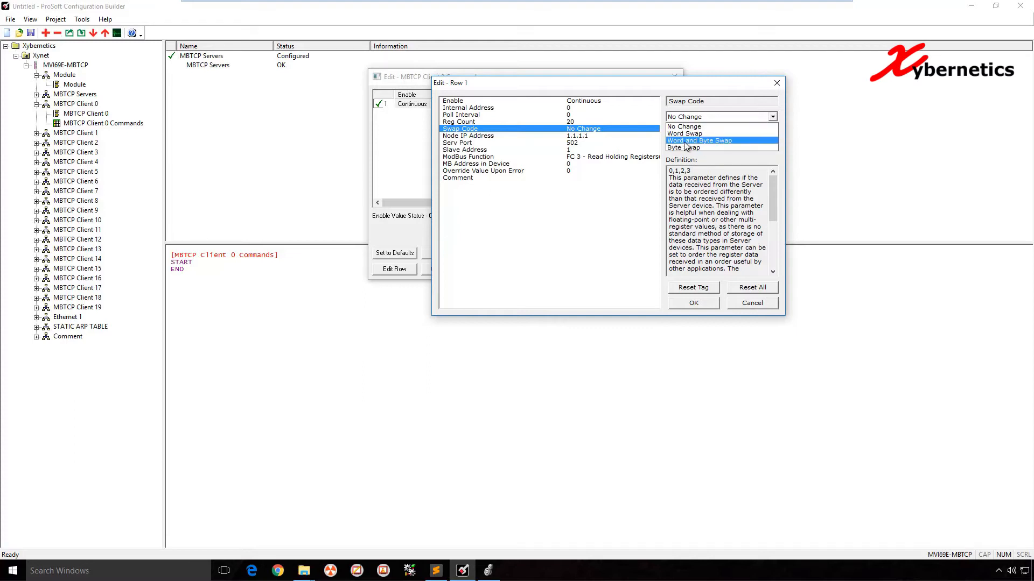
click(587, 138)
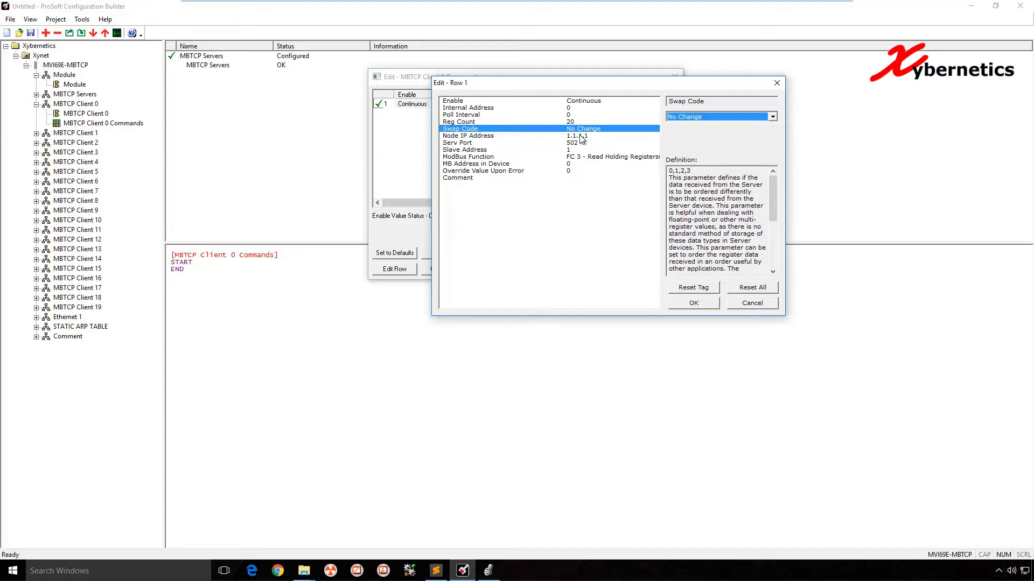
Step: Set Row 1's Node IP Address to 192.168.2.11, keeping Serv Port at 502 and Slave Address at 1
click(587, 136)
text(192.168)
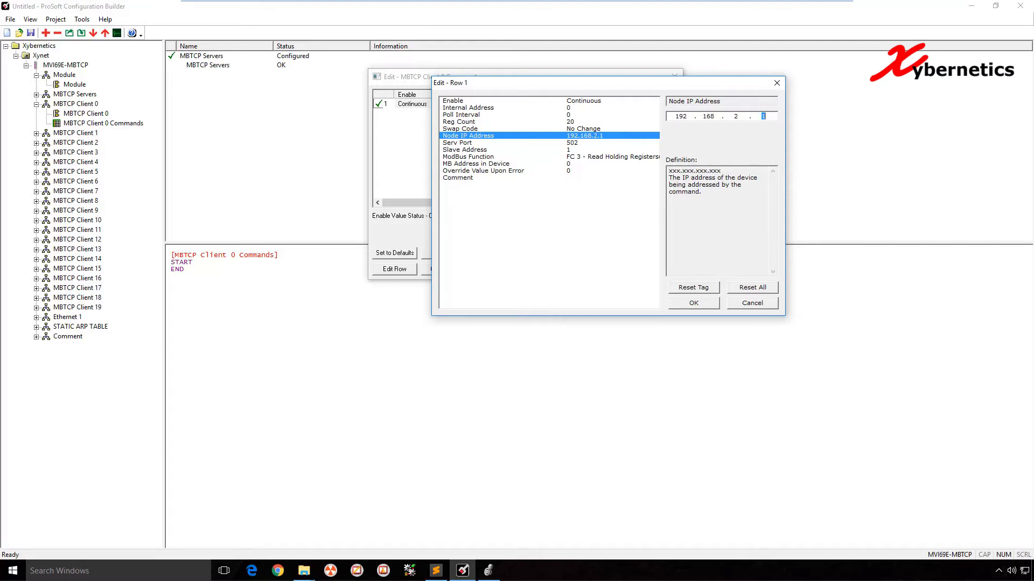
click(577, 143)
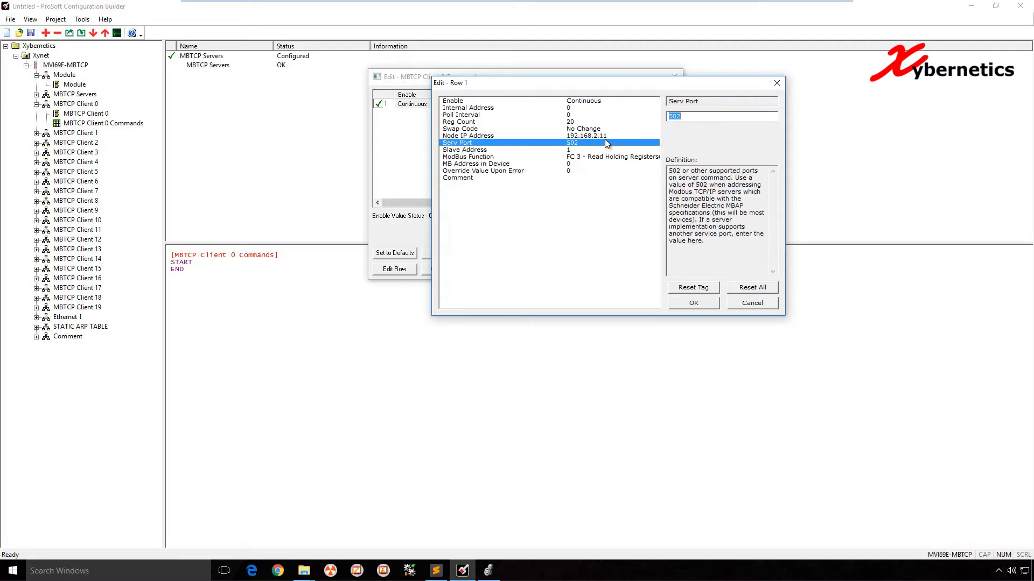
click(572, 149)
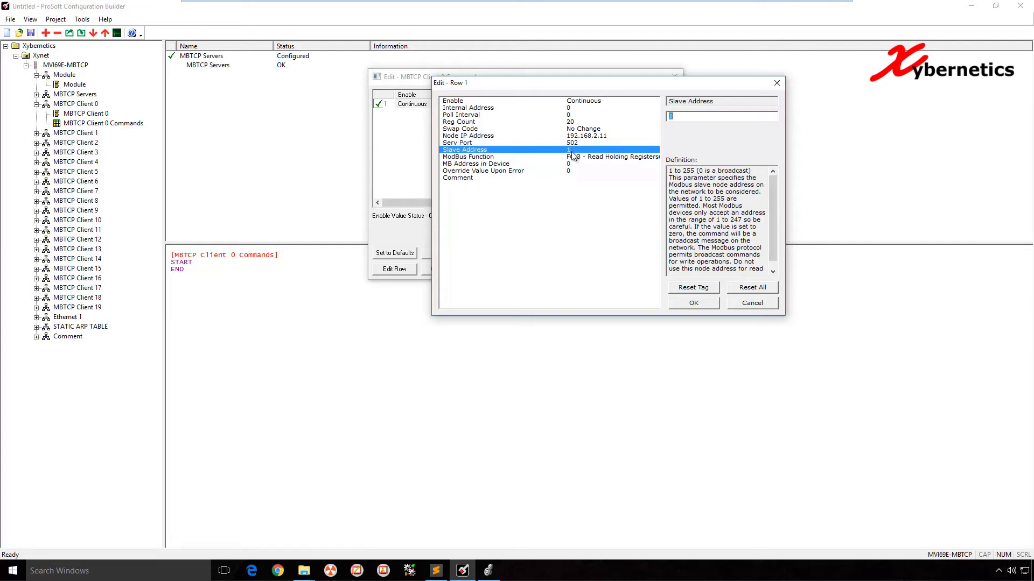
Step: Check Row 1's ModBus Function against the Command 1 Modbus address in cell G3 of the MappingTest workbook
click(596, 158)
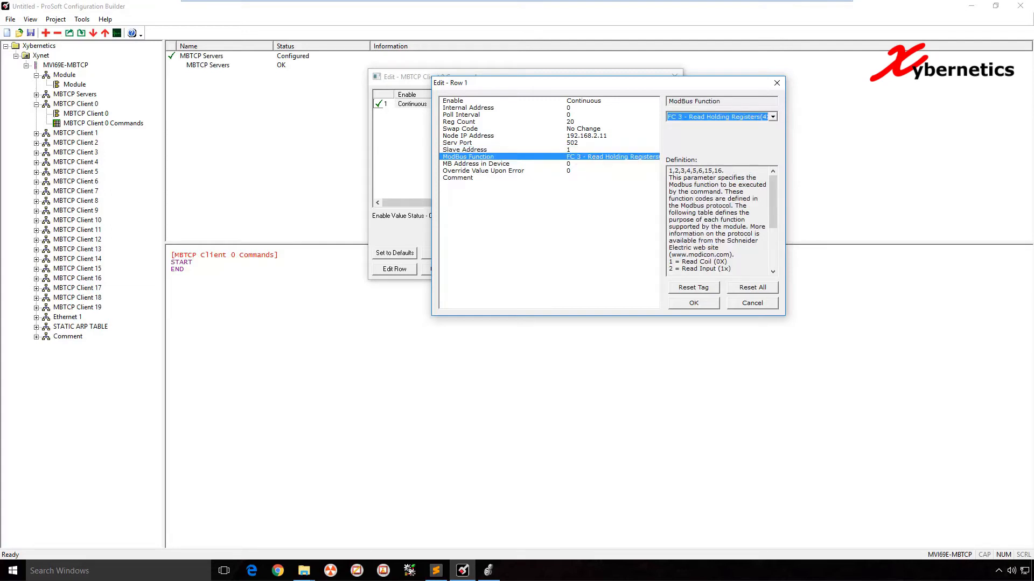
key(alt+Tab)
click(838, 189)
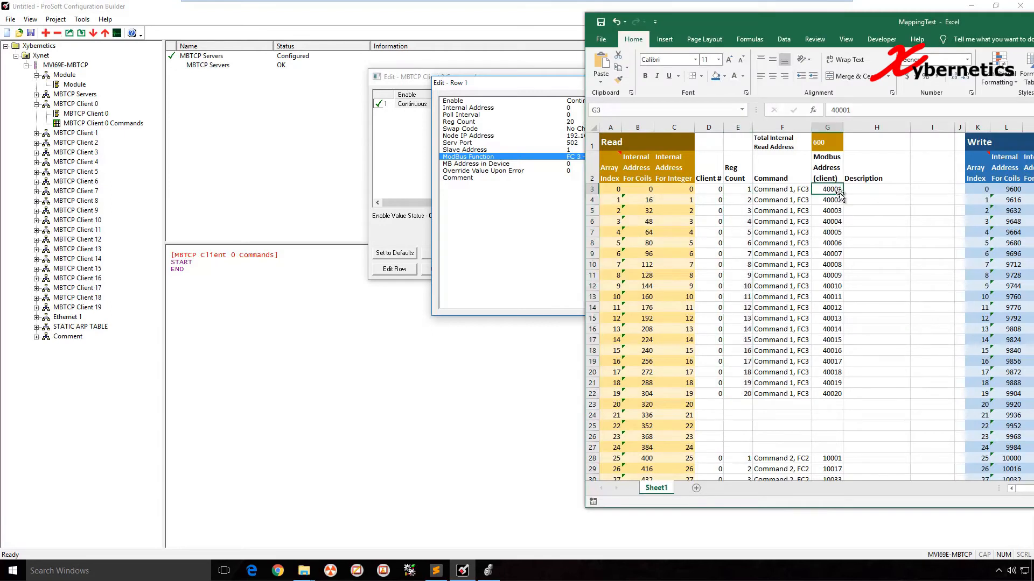
drag(860, 22, 936, 34)
click(590, 175)
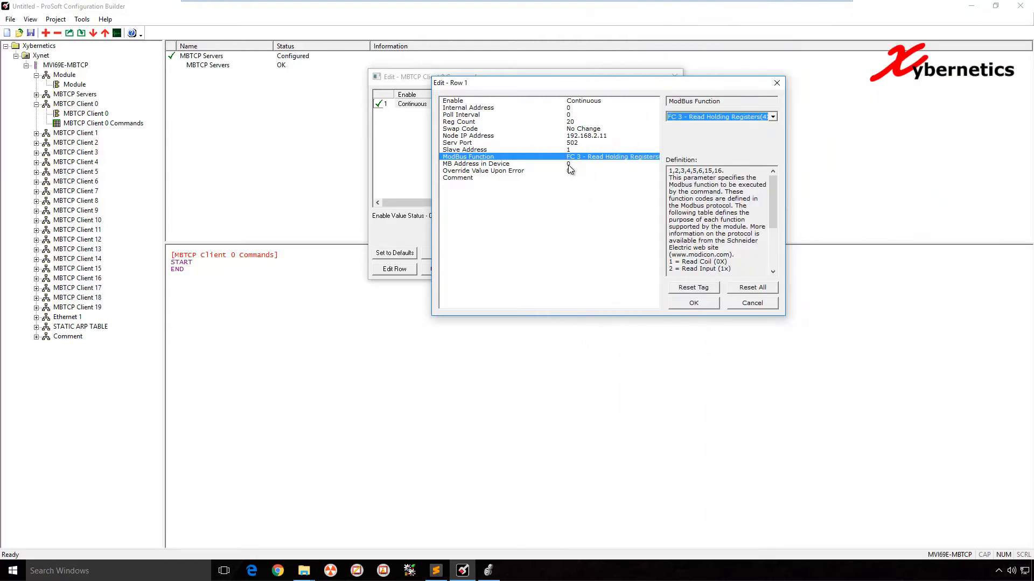
Step: Check MB Address in Device against Command 1's Modbus addresses in MappingTest, keep it at 0, and accept Row 1's settings
click(570, 164)
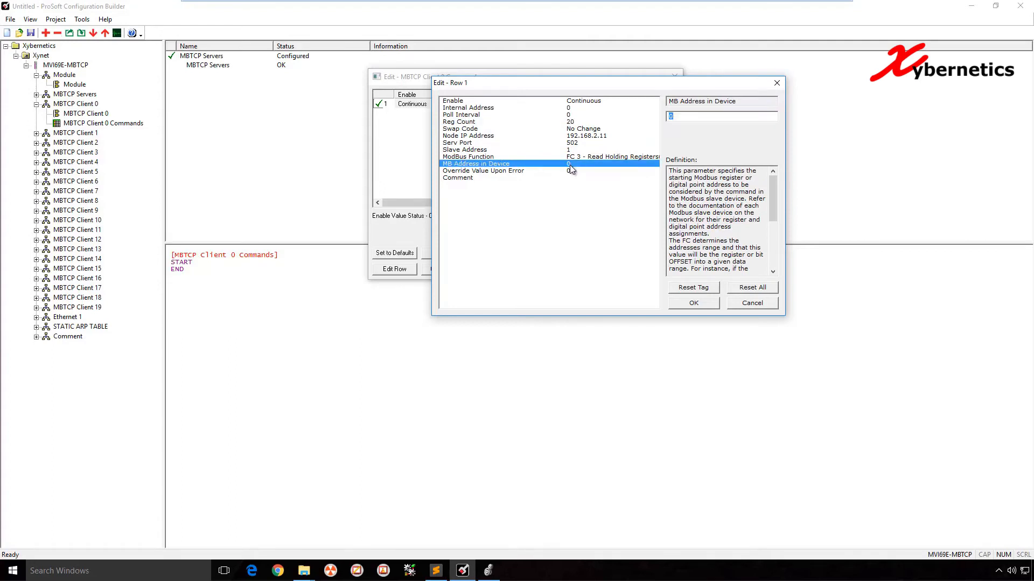
key(alt+Tab)
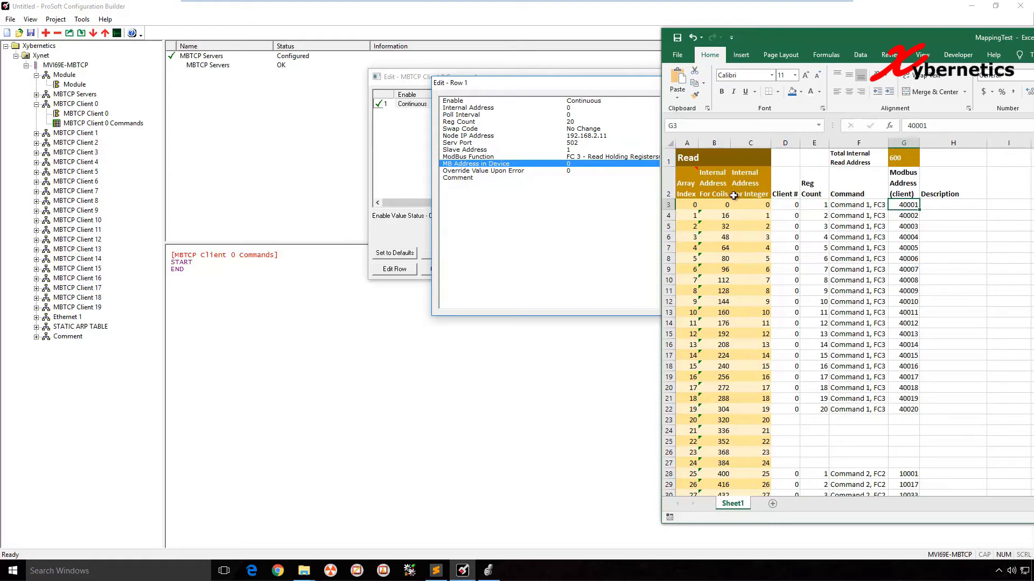
click(911, 216)
click(914, 405)
click(657, 215)
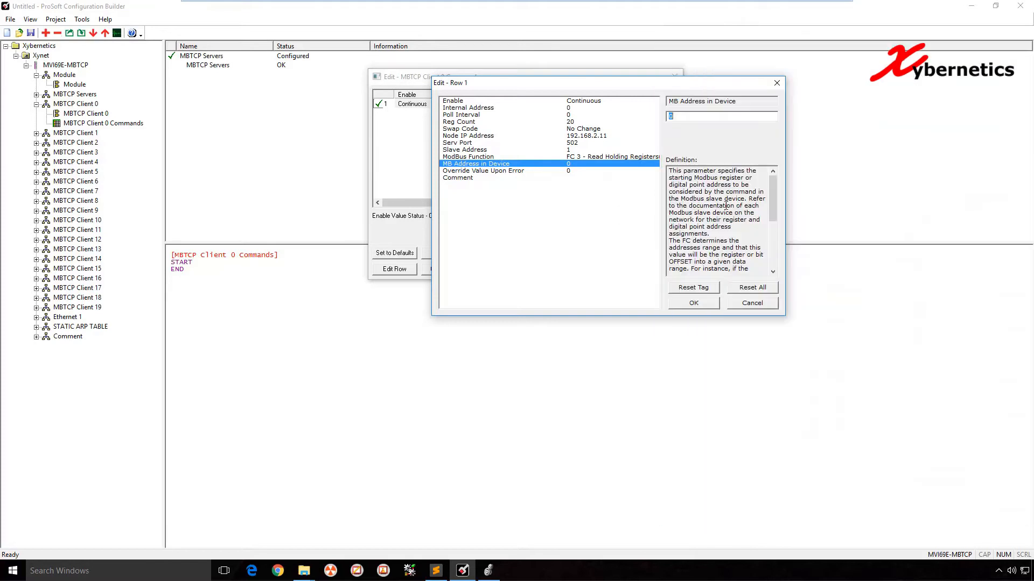
click(694, 305)
Step: Review the Command 2 entries in D28:G31 of the MappingTest Read table and return to ProSoft Configuration Builder
key(alt+Tab)
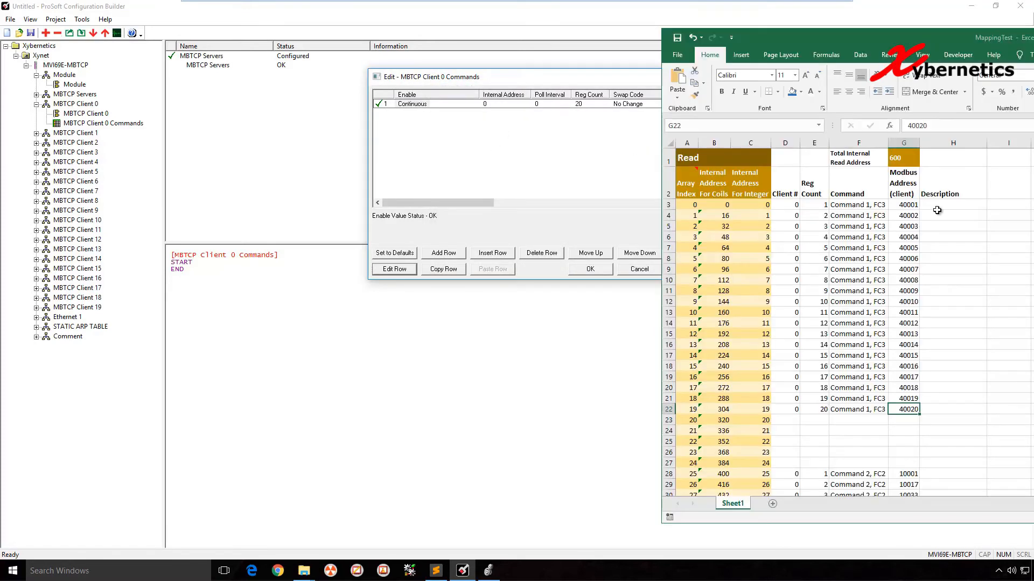
scroll(900, 281, down, 1)
drag(792, 412, 895, 445)
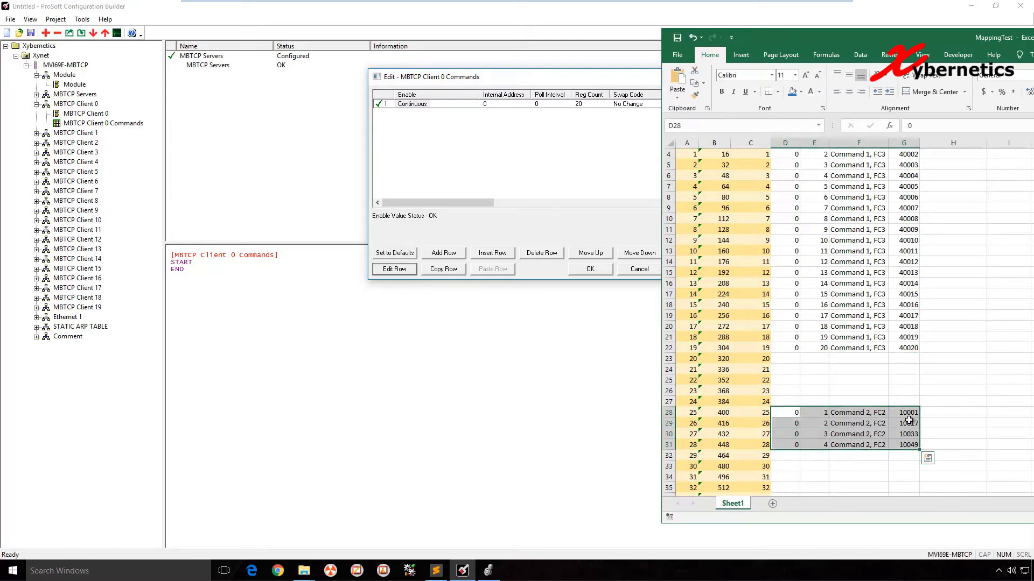
click(585, 184)
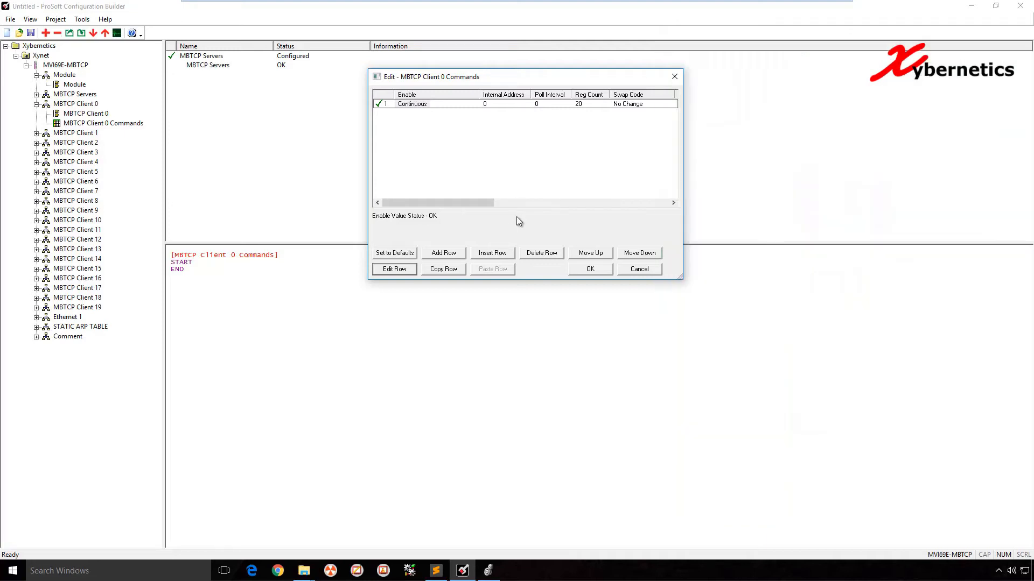
Step: Add a second command row to MBTCP Client 0 and set its Enable option to Continuous
click(437, 253)
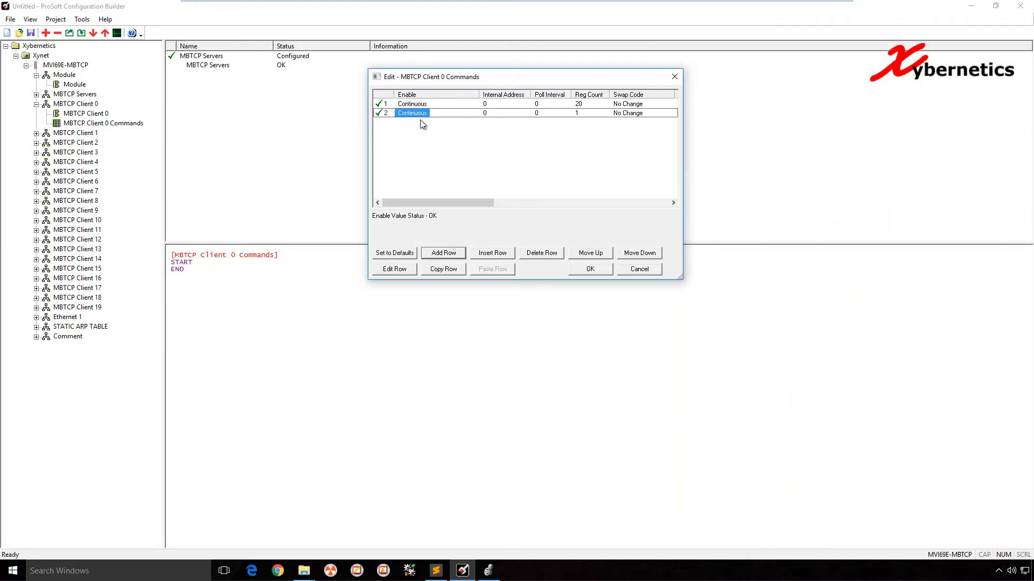
click(395, 269)
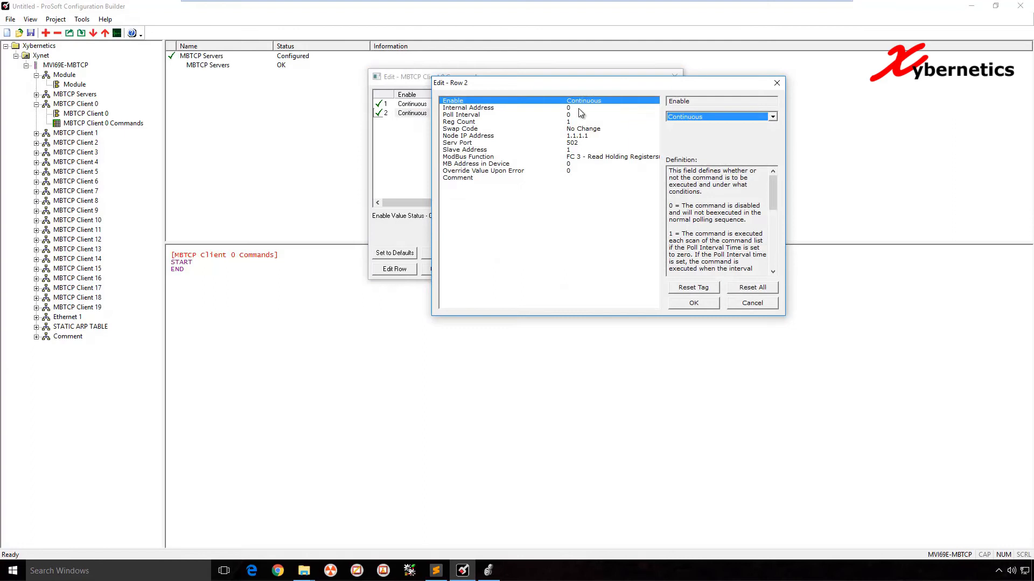
click(706, 117)
click(702, 134)
Step: For Row 2's Internal Address, compare MappingTest's coil and integer address columns and examine the coil formulas in B3 to B6
click(569, 108)
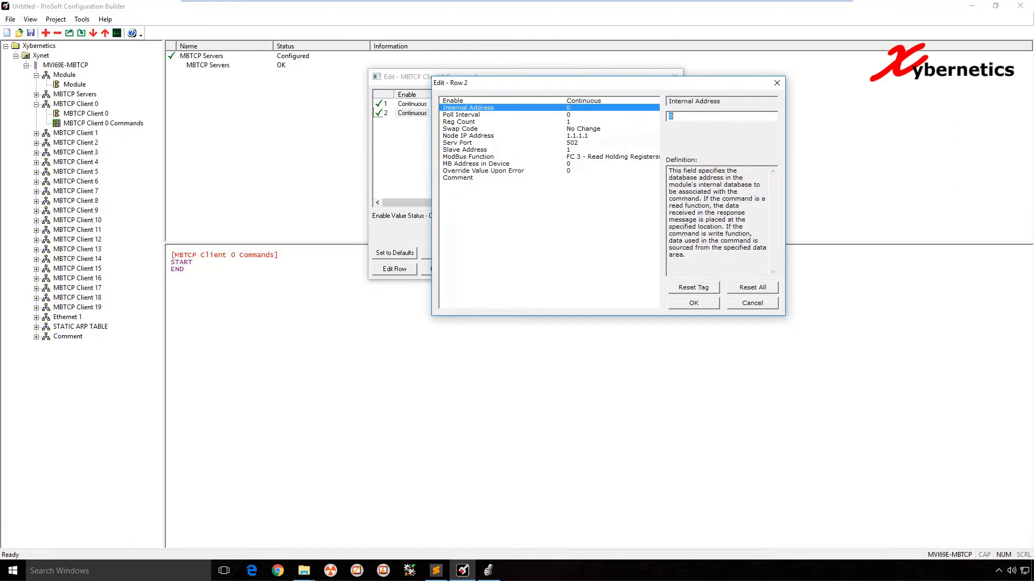
key(alt+Tab)
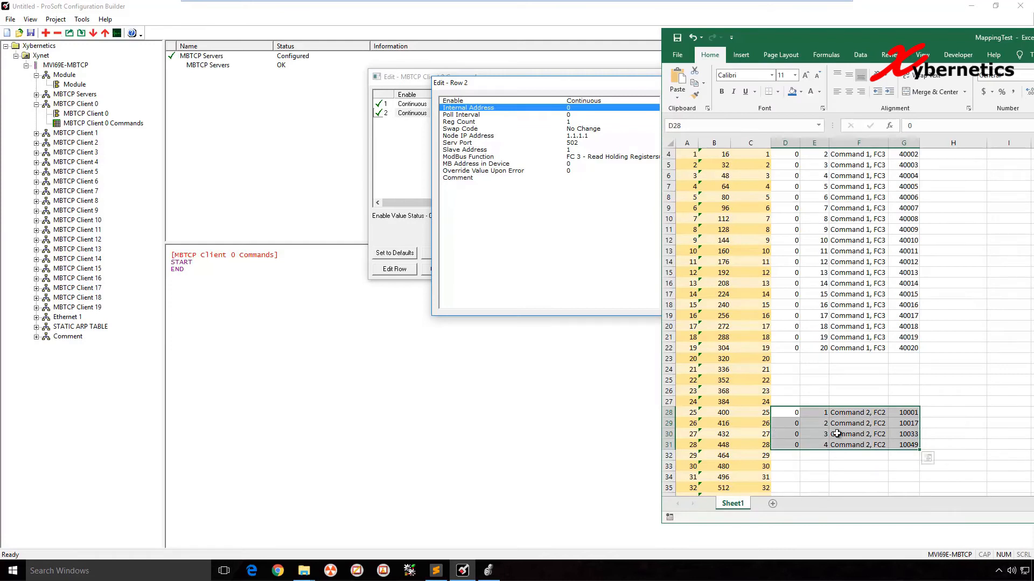
scroll(763, 357, up, 1)
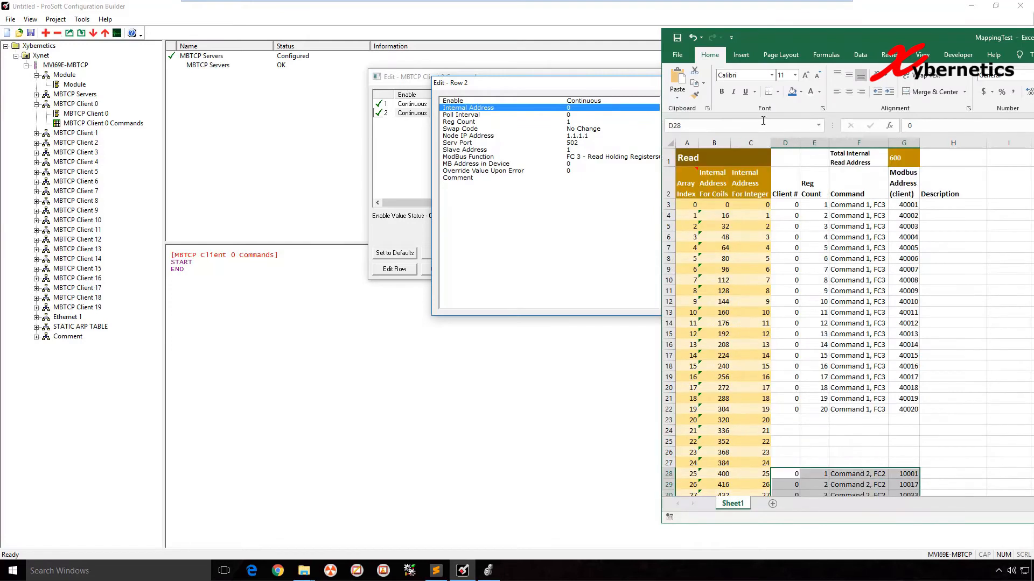
click(754, 143)
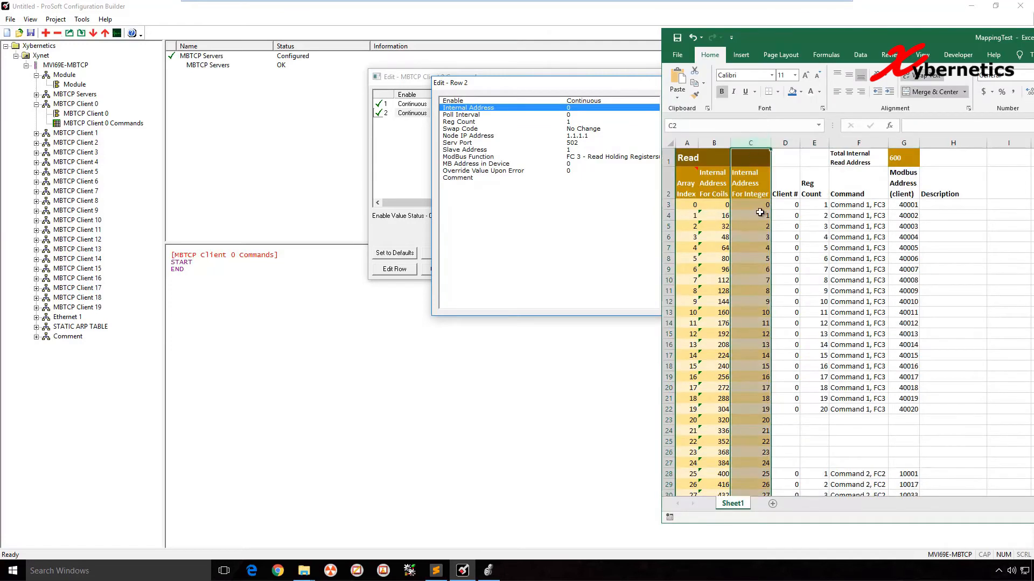
click(724, 144)
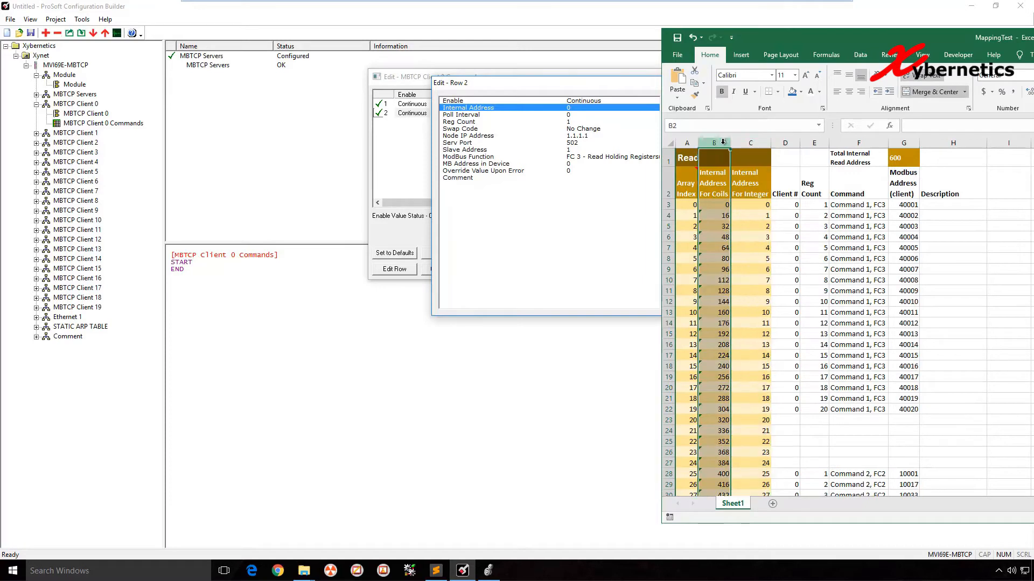
click(727, 205)
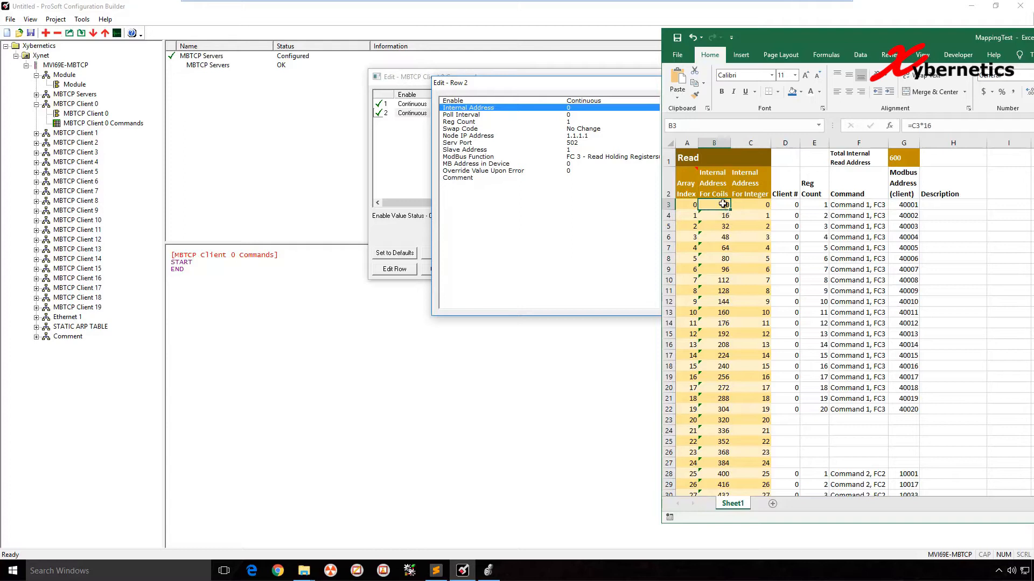
click(725, 216)
click(726, 226)
click(725, 239)
Step: Set Row 2's Internal Address to 400, matching Command 2's first coil address in cell B28 of MappingTest
scroll(767, 334, down, 2)
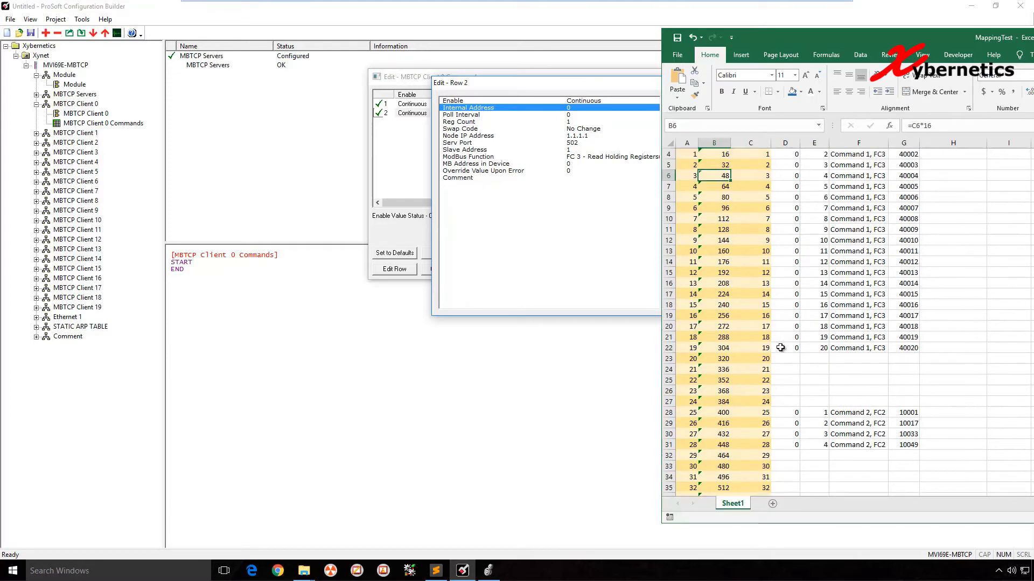
click(768, 382)
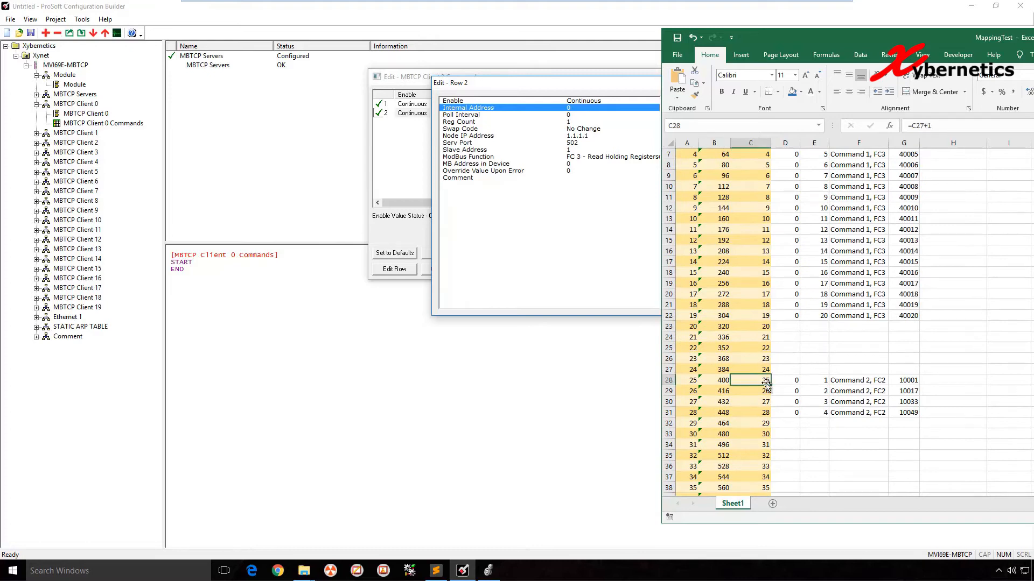
click(724, 382)
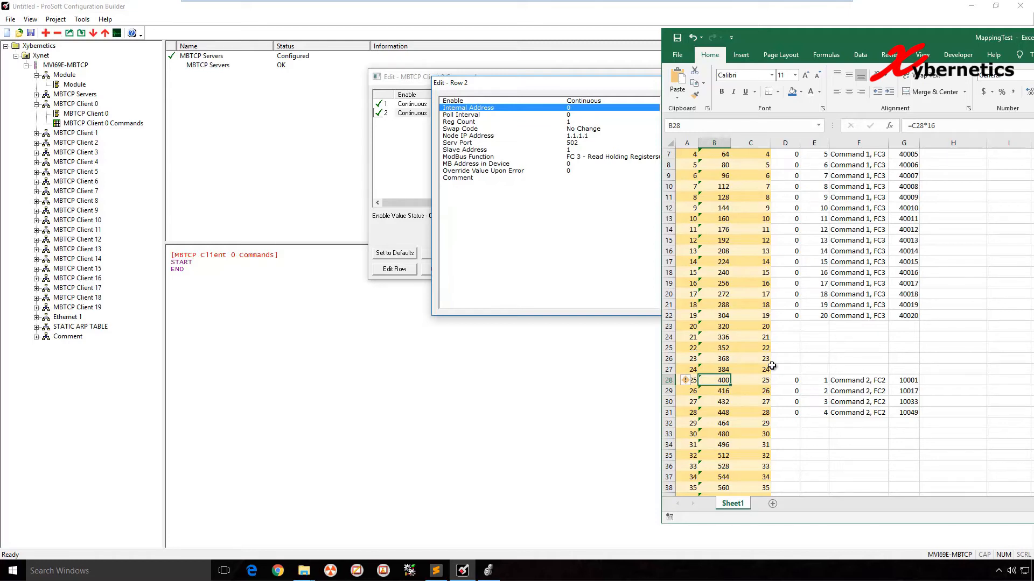
scroll(772, 366, up, 2)
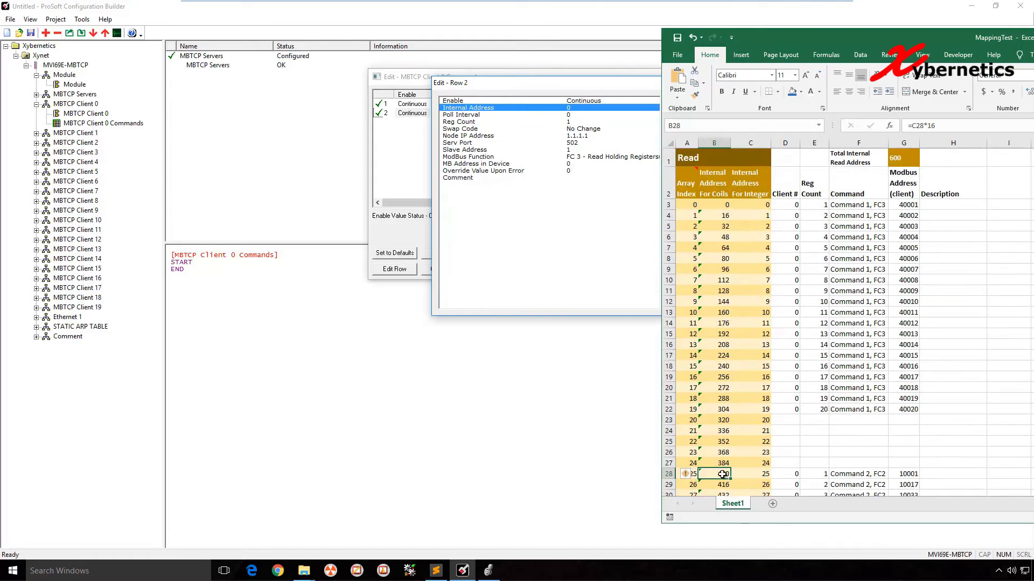
click(764, 476)
click(577, 110)
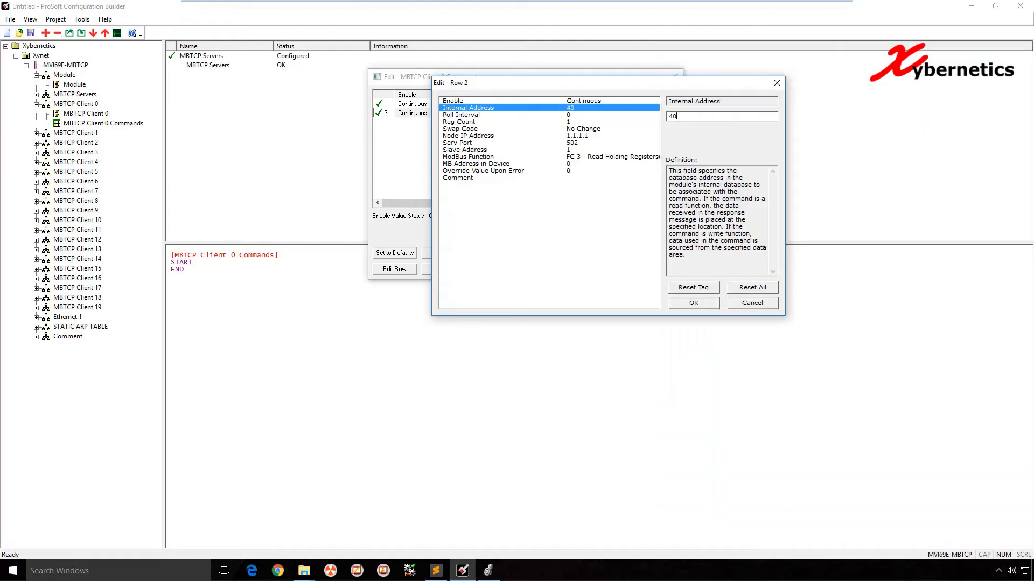
Step: Check the Command 2 entries in MappingTest and enter 55 as Row 2's Reg Count
click(579, 114)
click(578, 122)
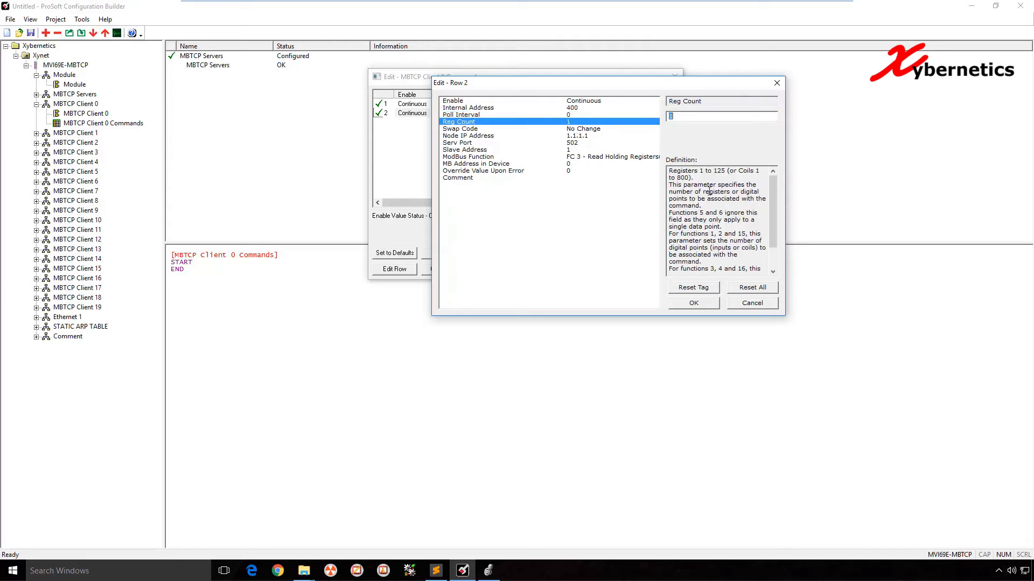
key(alt+Tab)
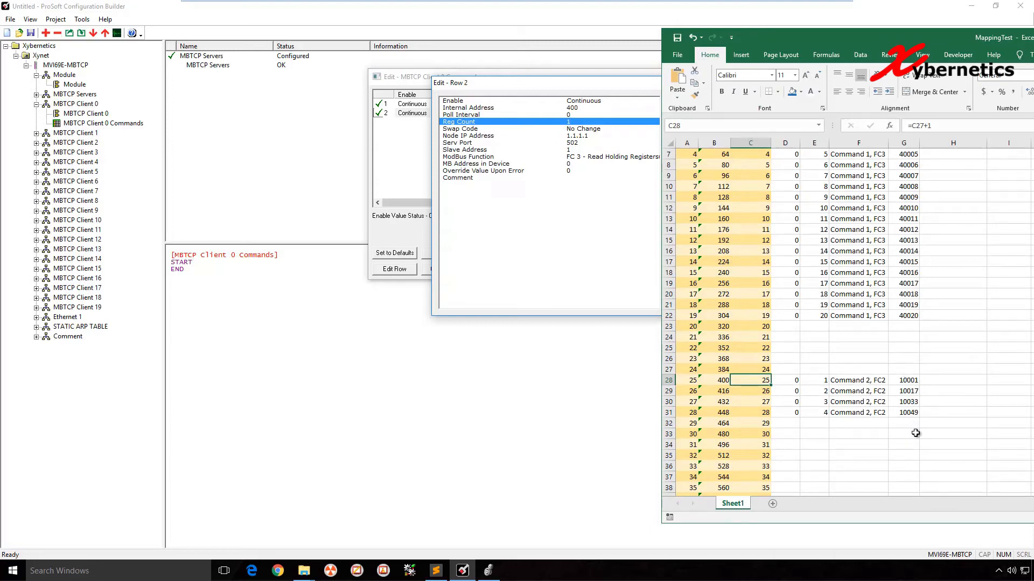
key(alt+Tab)
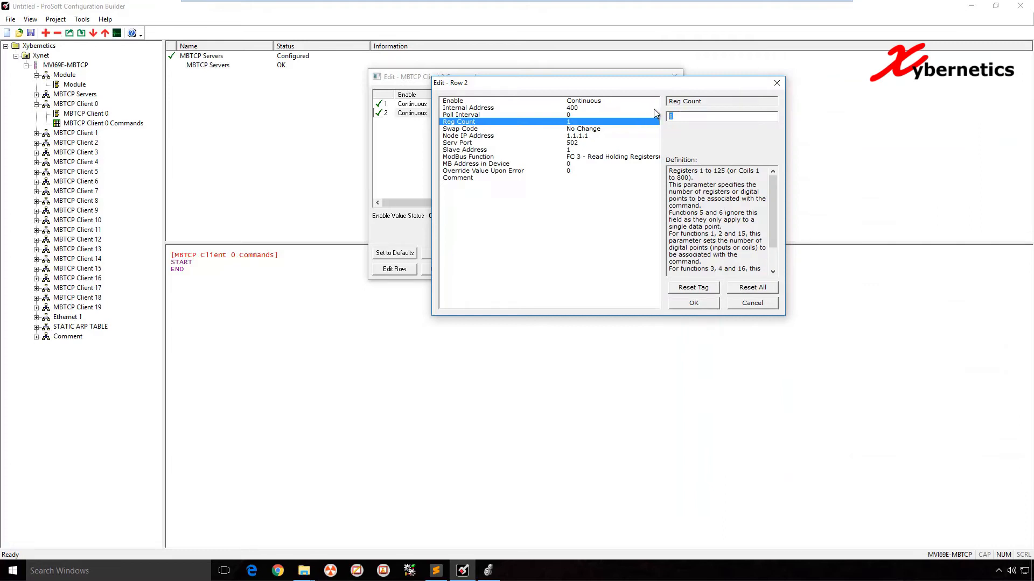
text(55)
Step: Calculate Command 2's point count in cell G32 of MappingTest with the formula =49+16
key(alt+Tab)
click(918, 413)
click(910, 425)
text(=49+16)
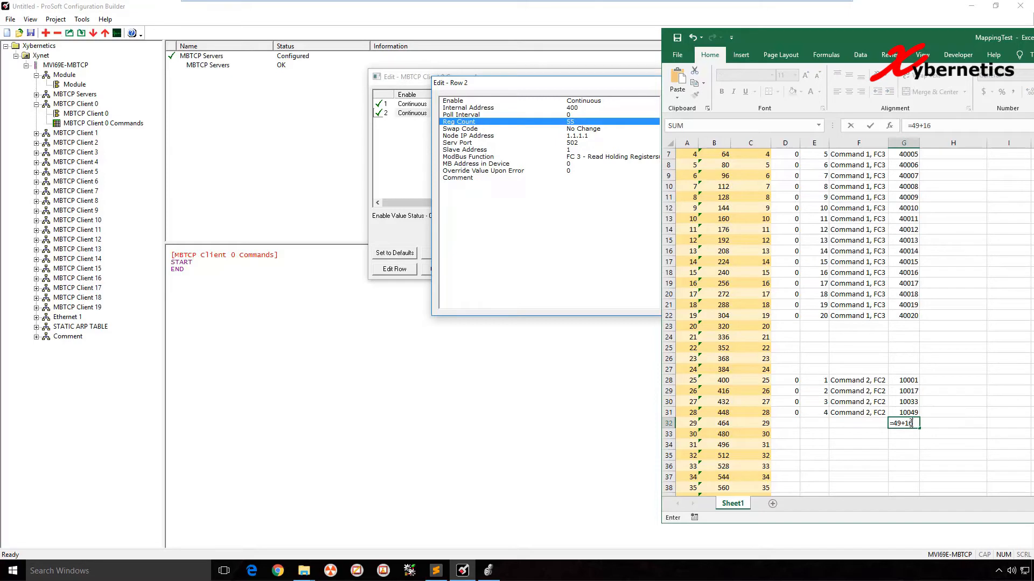
key(Return)
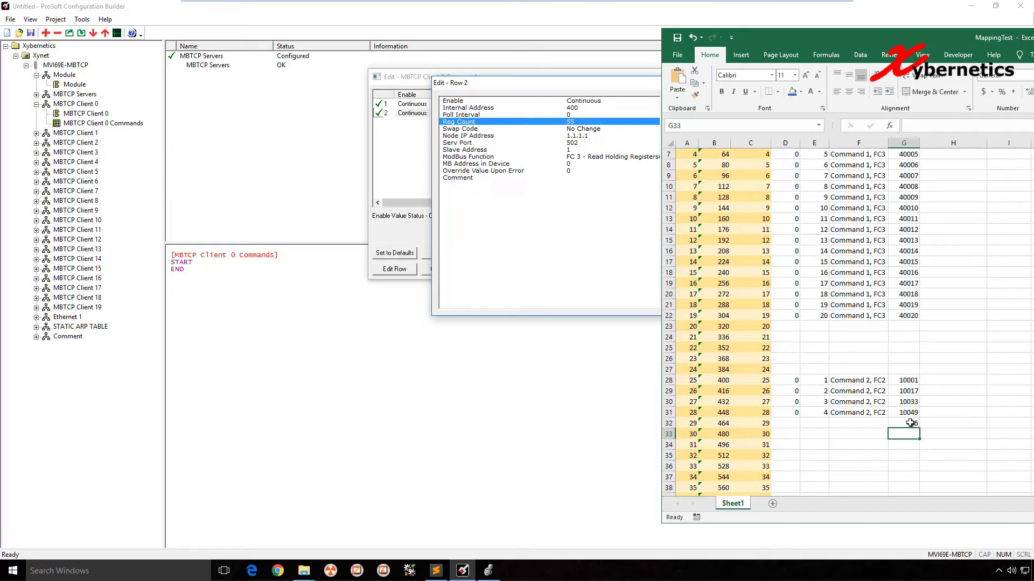
Step: Return to ProSoft Configuration Builder and set Row 2's Reg Count to 65
click(579, 134)
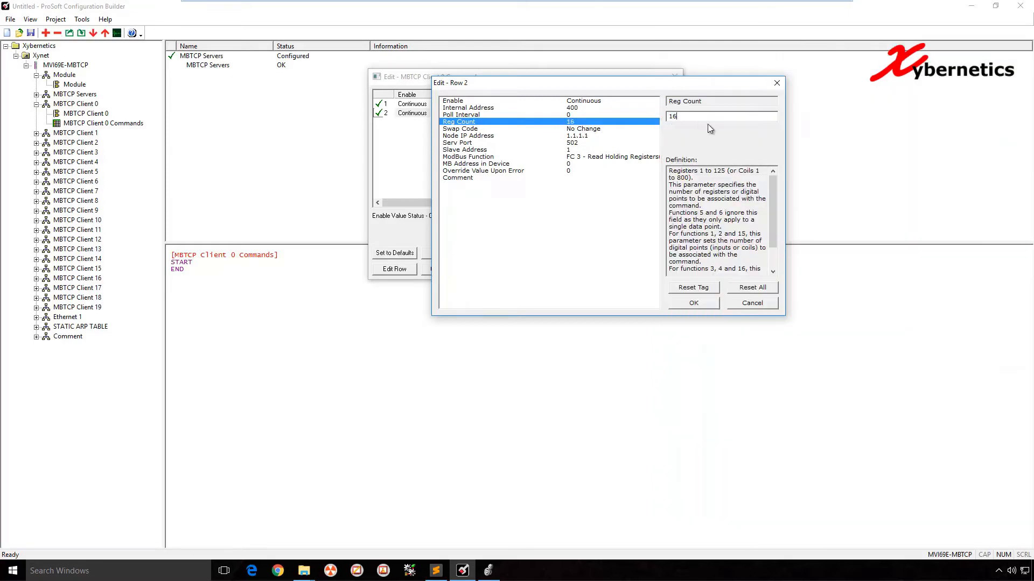
key(BackSpace)
key(BackSpace)
text(65)
Step: Set Row 2's Node IP Address to 192.168.2.11, keeping Serv Port at 502 and Slave Address at 1
click(599, 136)
text(192.)
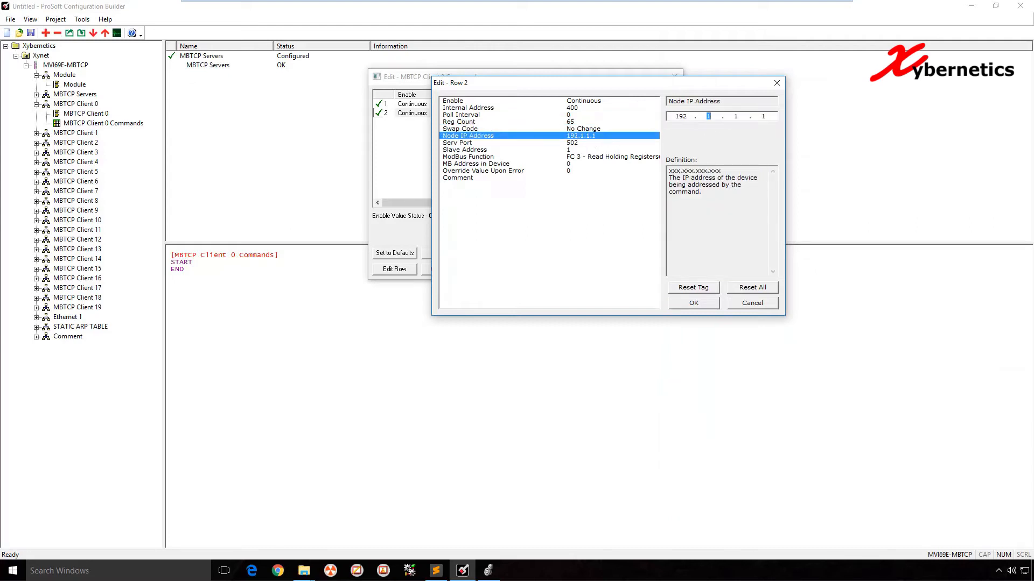
text(168)
click(585, 144)
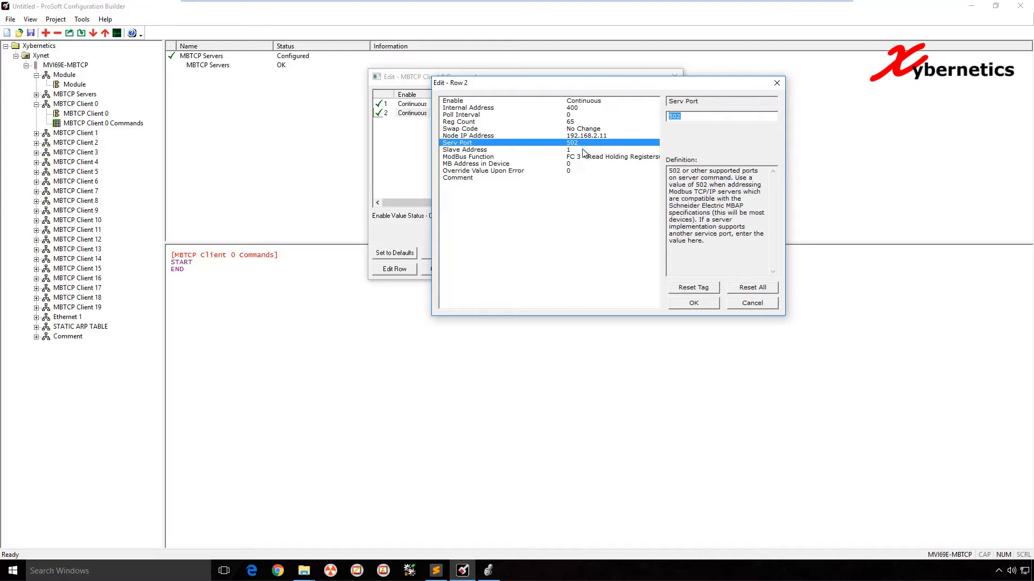
click(583, 149)
click(575, 144)
click(574, 151)
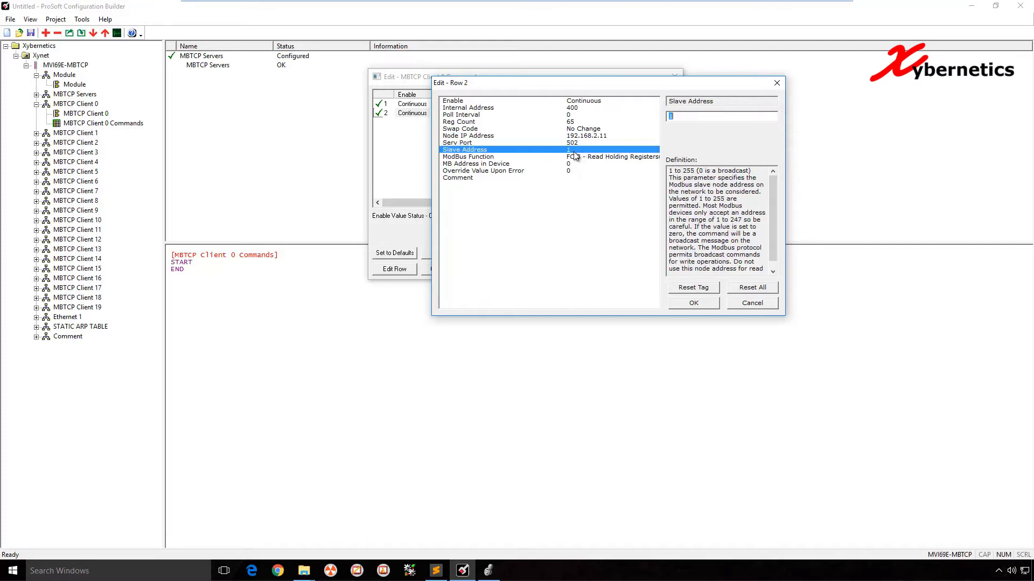
Step: Set Row 2's ModBus Function to FC 2 - Read Input (1x), keep MB Address in Device at 0, and accept the row
click(591, 158)
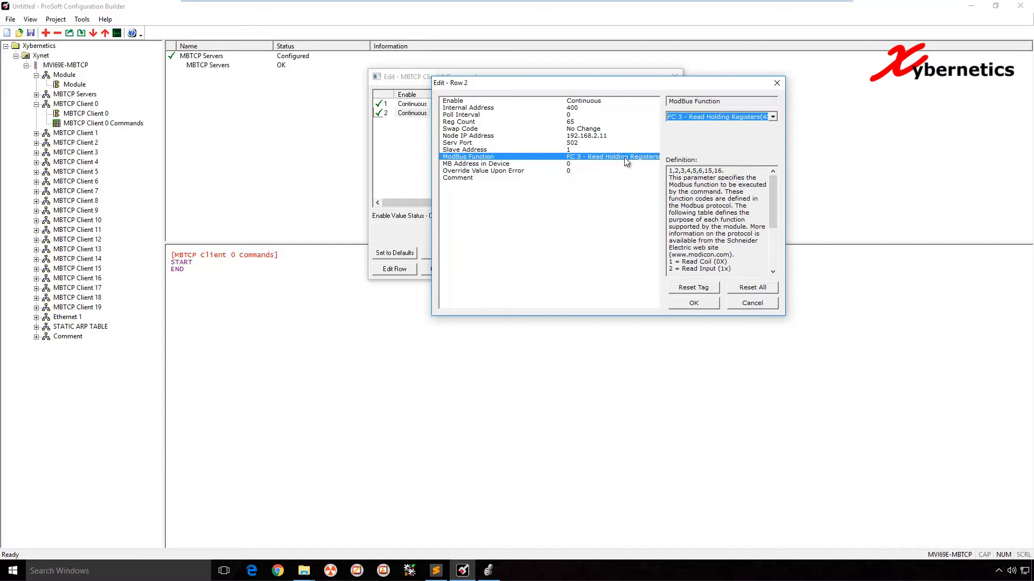
click(759, 118)
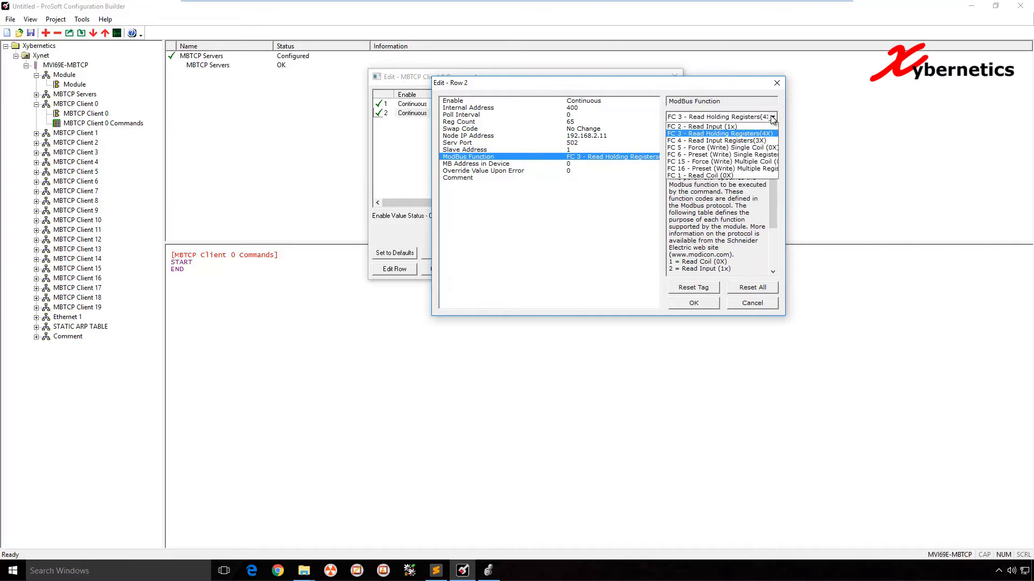
click(727, 127)
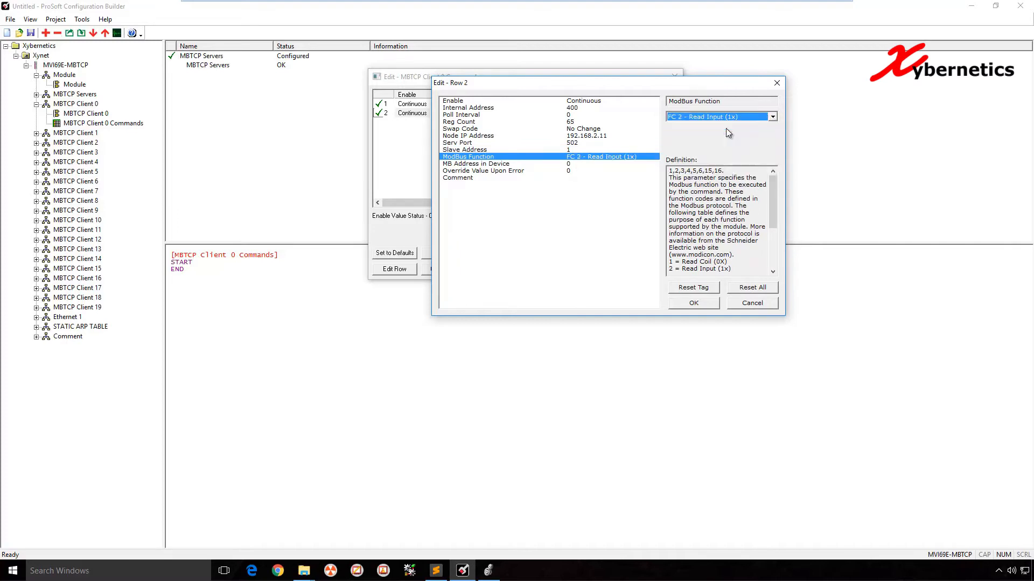
click(571, 165)
key(alt+Tab)
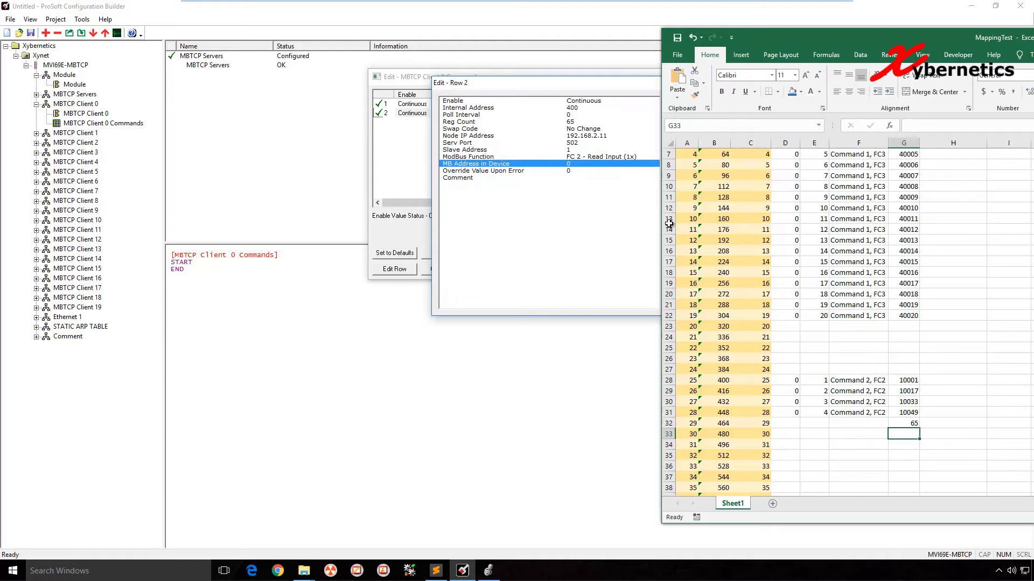
click(566, 167)
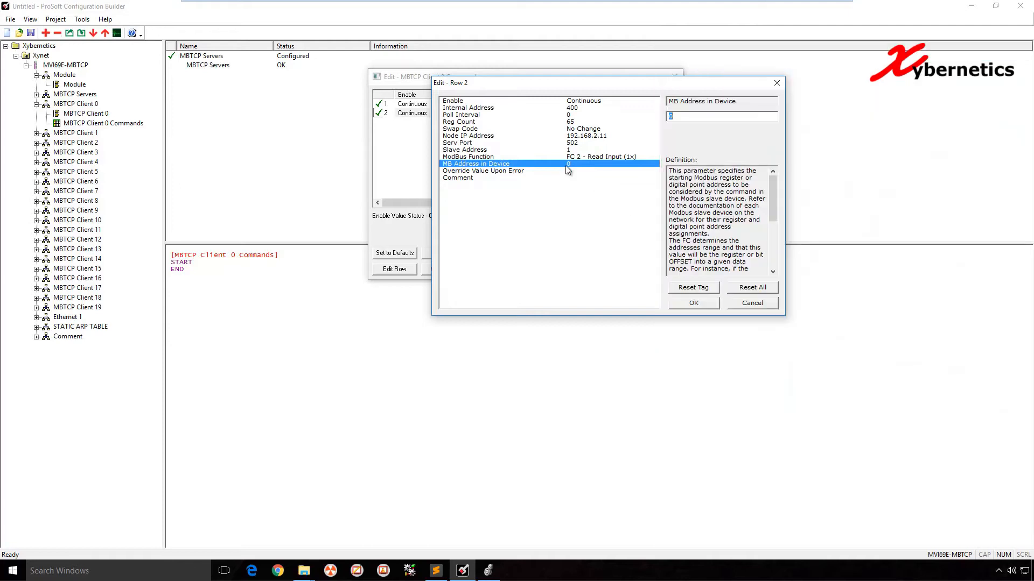
click(695, 303)
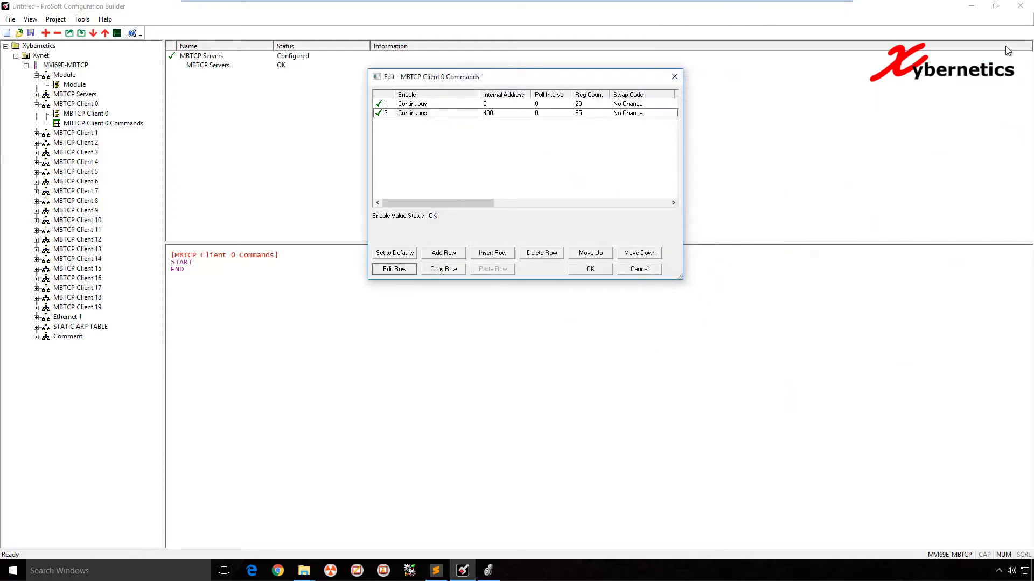
Step: Bring the Write section of MappingTest into view, and add a third row to the MBTCP Client 0 commands for editing
drag(1033, 40, 74, 53)
scroll(175, 224, up, 3)
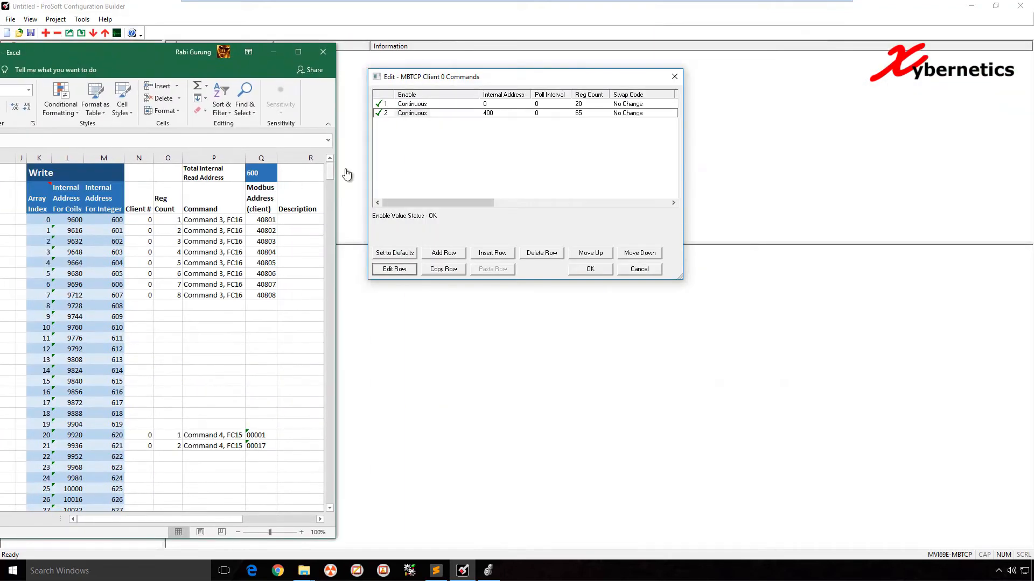
click(467, 229)
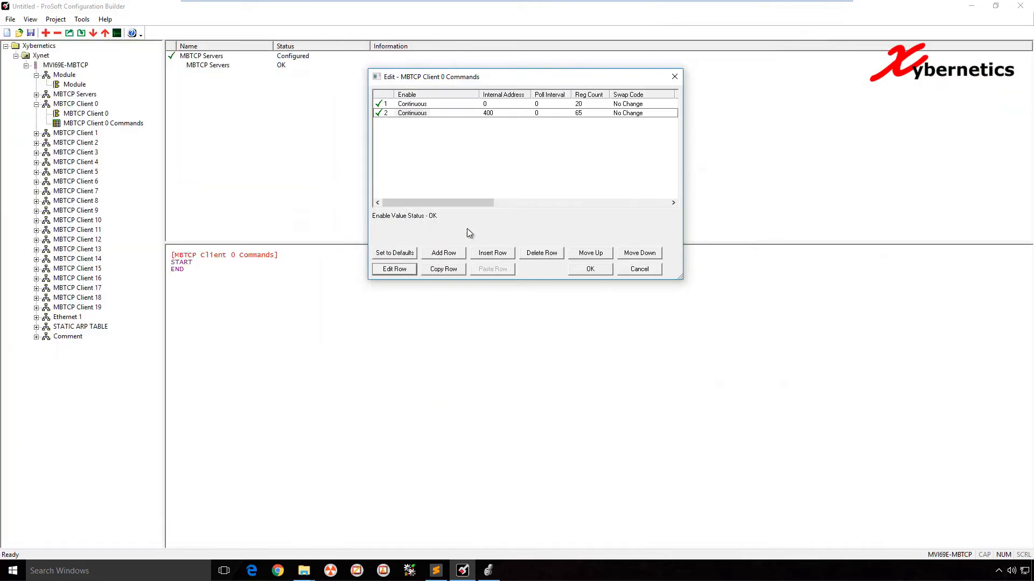
click(444, 254)
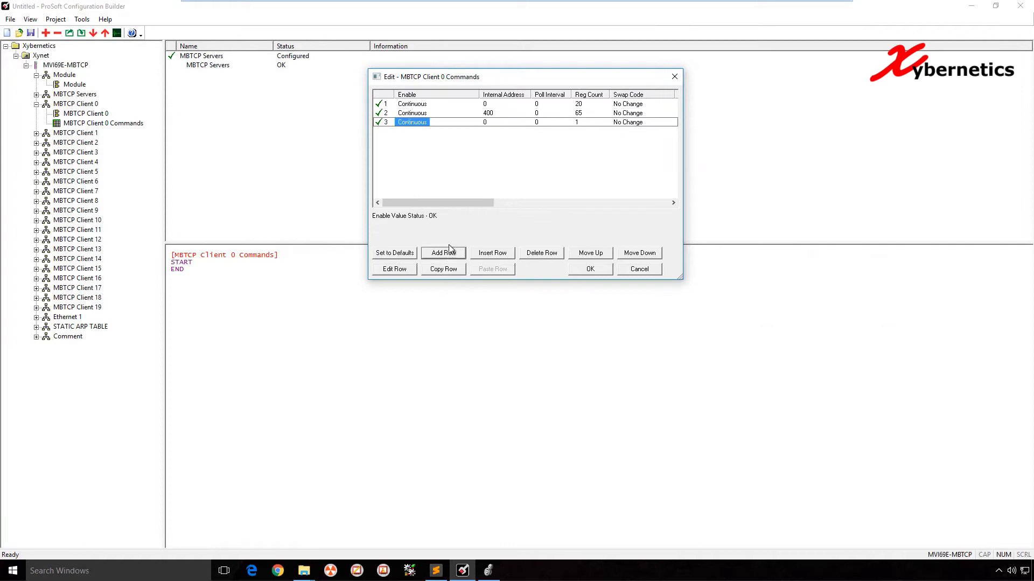
double_click(465, 123)
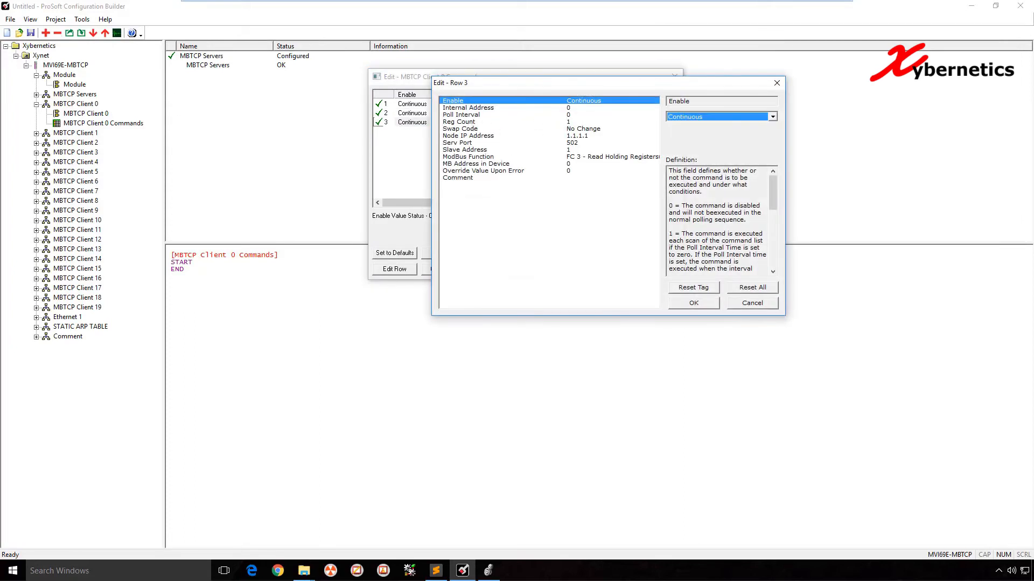
Step: Check the Command 3 registers in MappingTest and set Row 3's Internal Address to 600, keeping Poll Interval at 0
key(alt+Tab)
drag(263, 220, 263, 296)
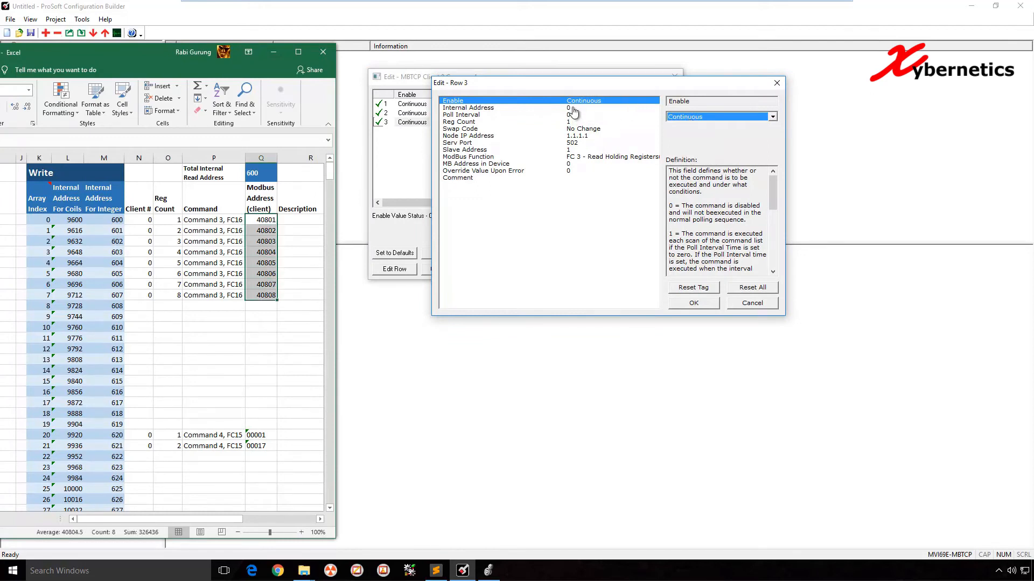
click(120, 220)
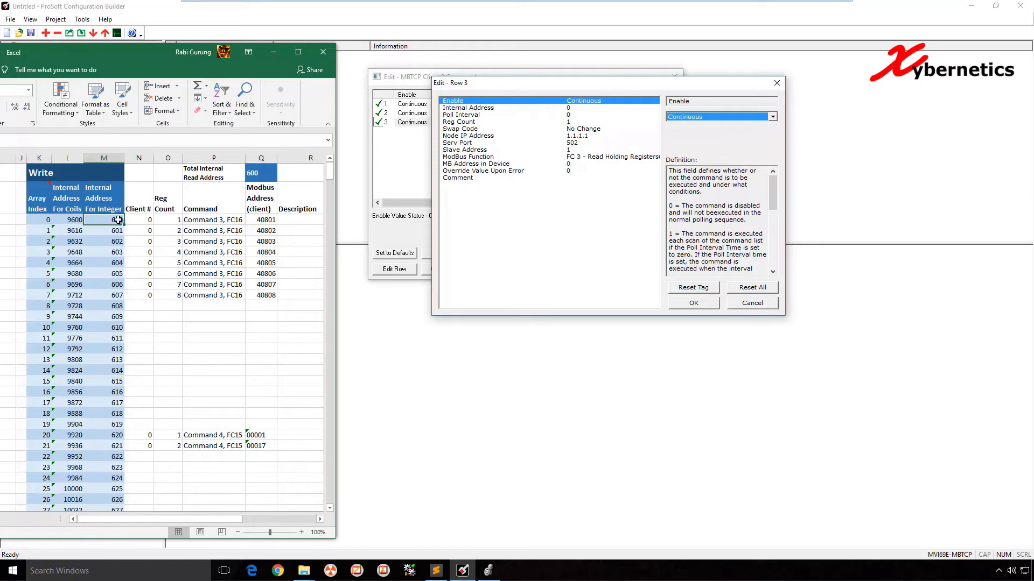
click(573, 108)
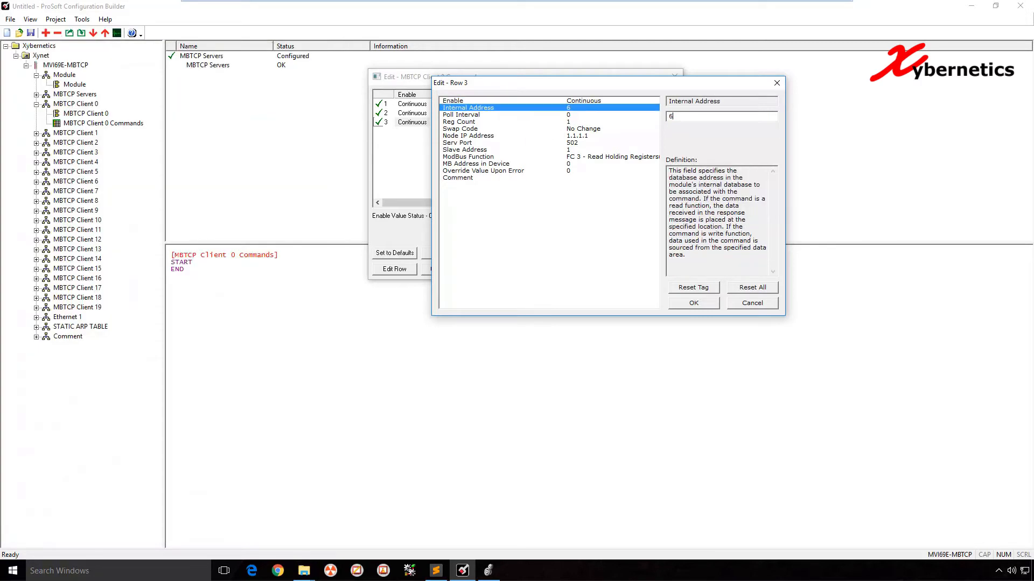
click(572, 115)
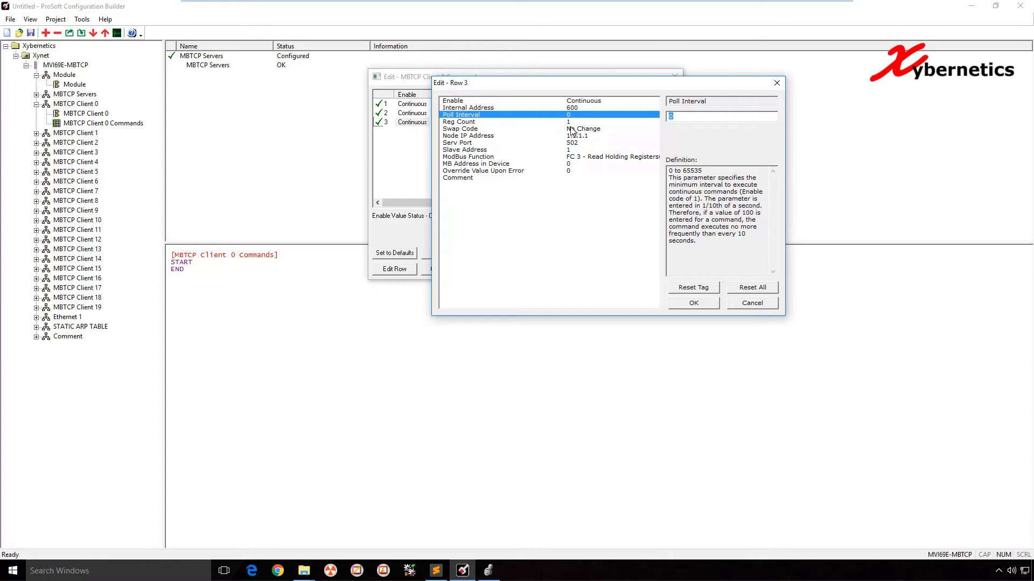
Step: Check Command 3's Reg Count column in MappingTest and set Row 3's Reg Count to 8, keeping Swap Code at No Change
click(576, 123)
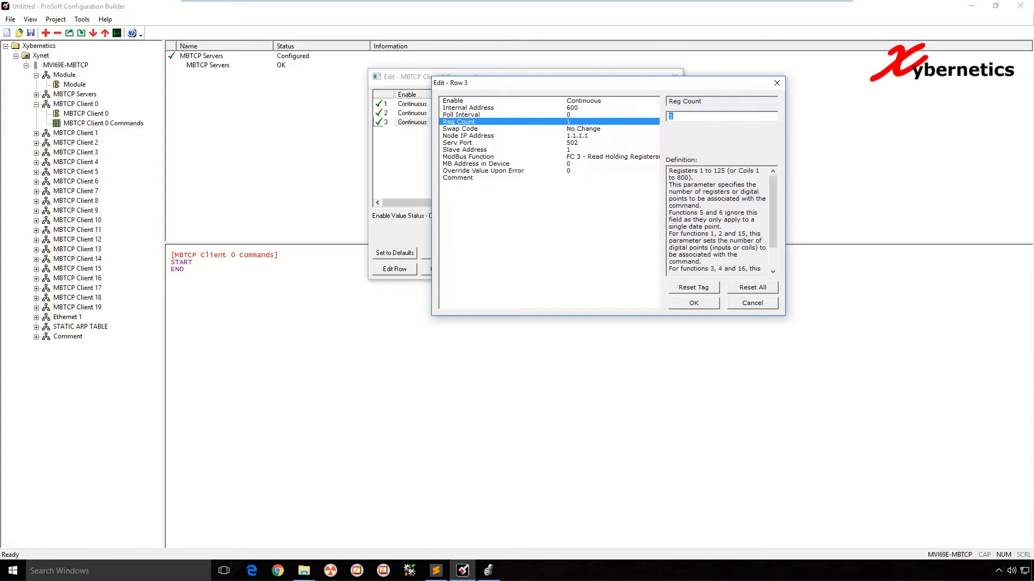
key(alt+Tab)
drag(172, 221, 171, 299)
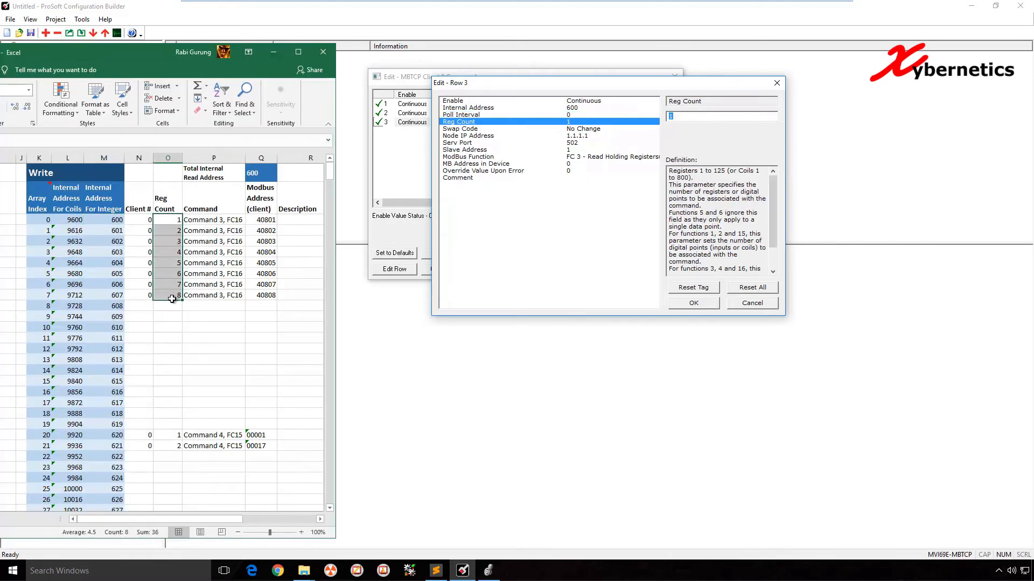
click(692, 117)
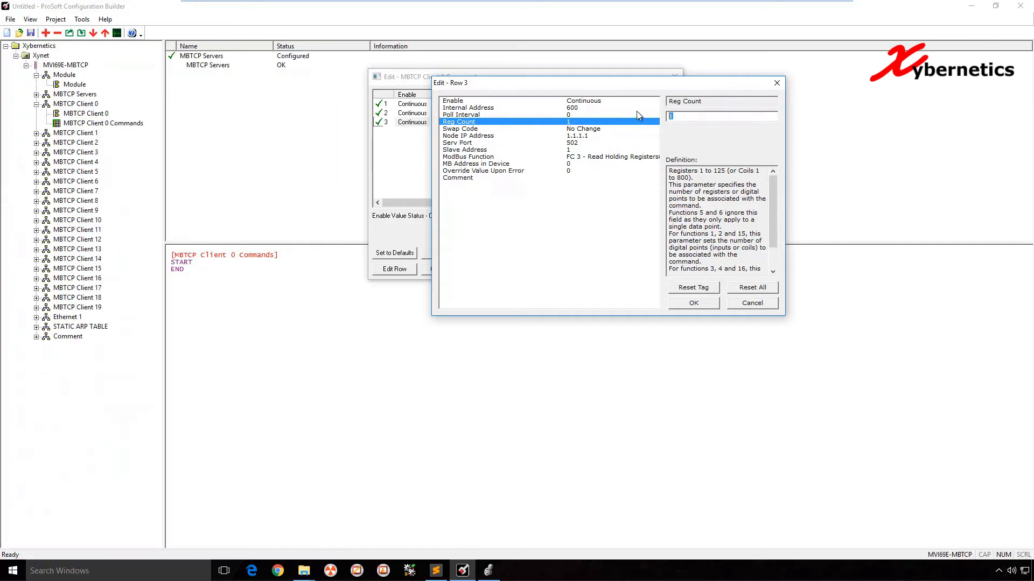
click(592, 129)
Step: Set Row 3's Node IP Address to 192.168.2.11, keeping Serv Port at 502 and Slave Address at 1
click(592, 136)
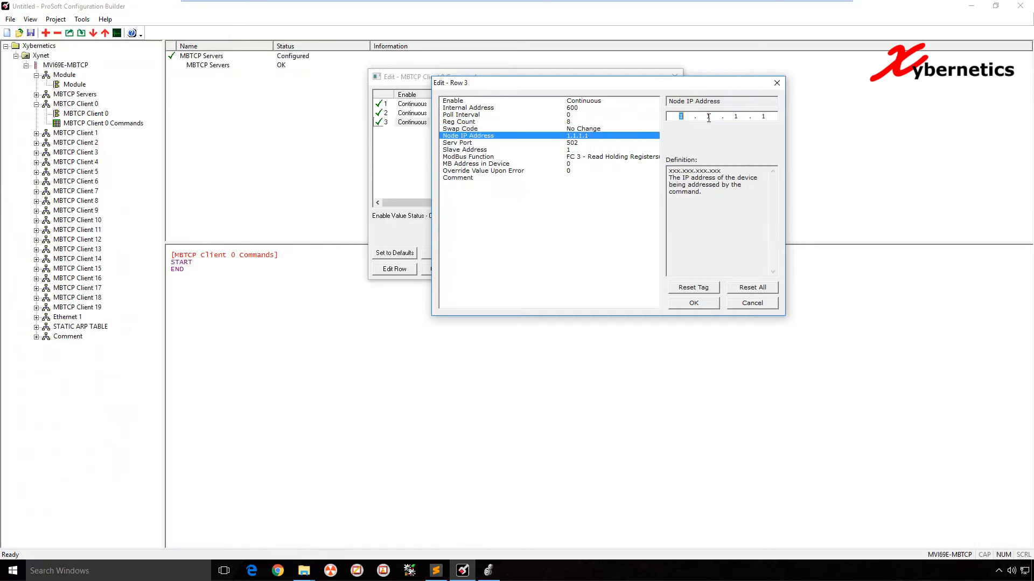
text(192.168.2.11)
click(573, 144)
click(580, 150)
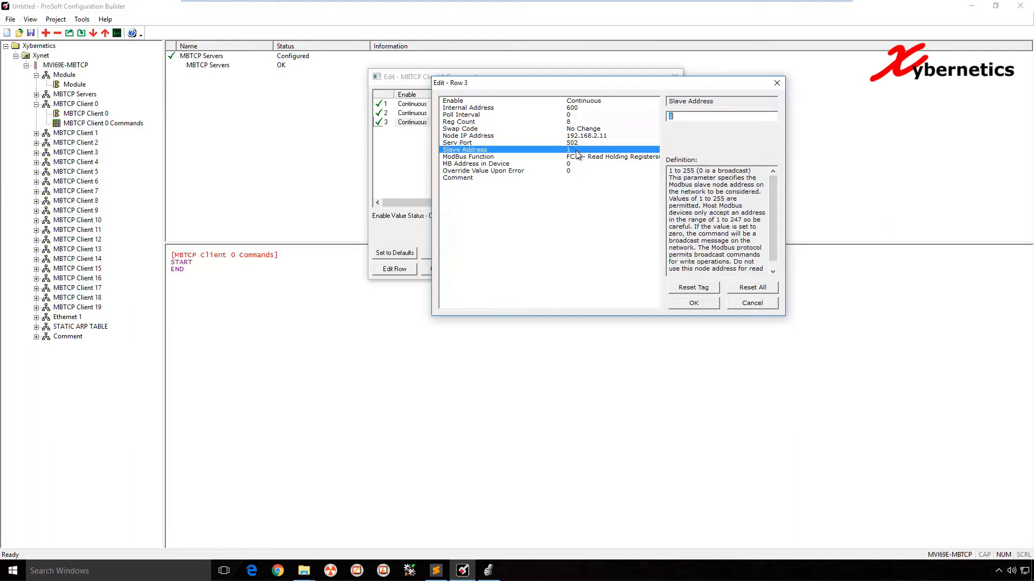
Step: Check Command 3's function code in MappingTest and set Row 3's ModBus Function to FC 16 - Preset (Write) Multiple Registers
click(583, 158)
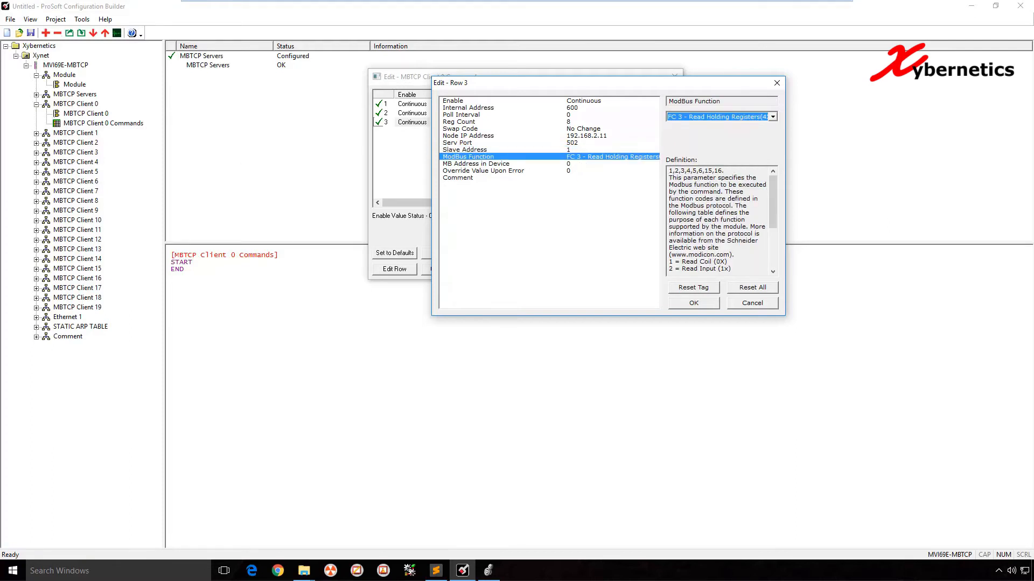
key(alt+Tab)
drag(262, 220, 262, 296)
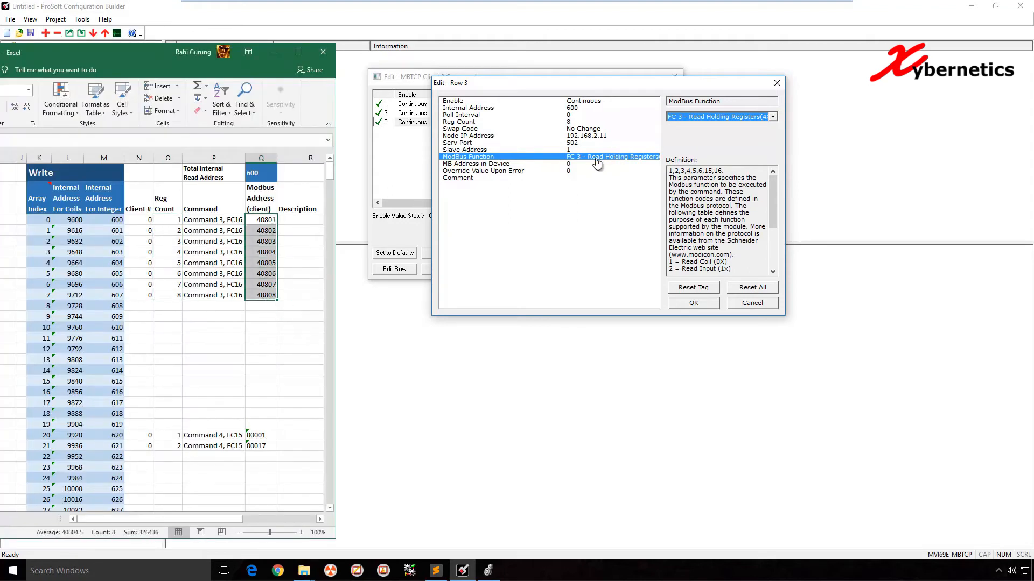
click(606, 156)
key(alt+Tab)
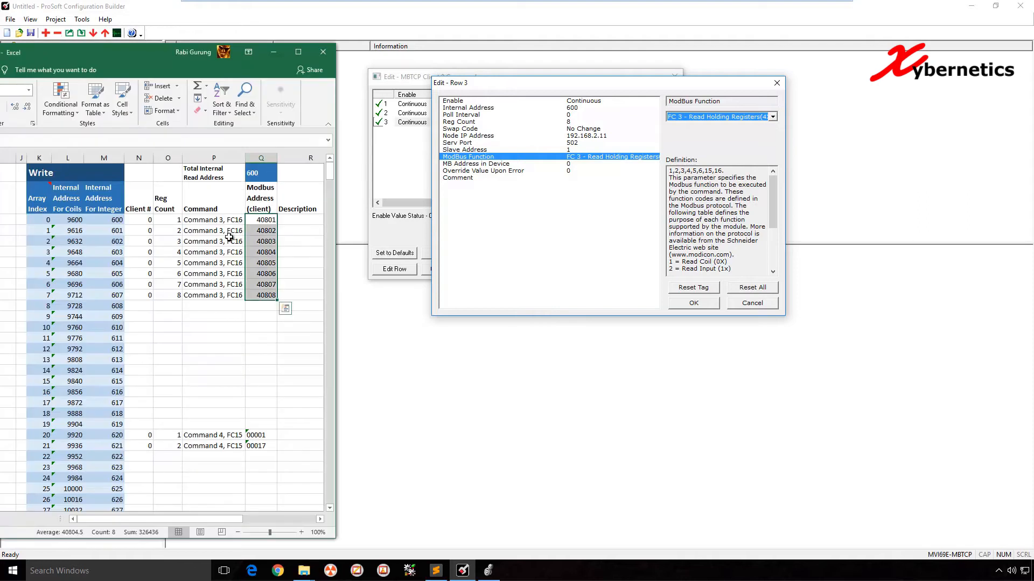
key(alt+Tab)
click(716, 116)
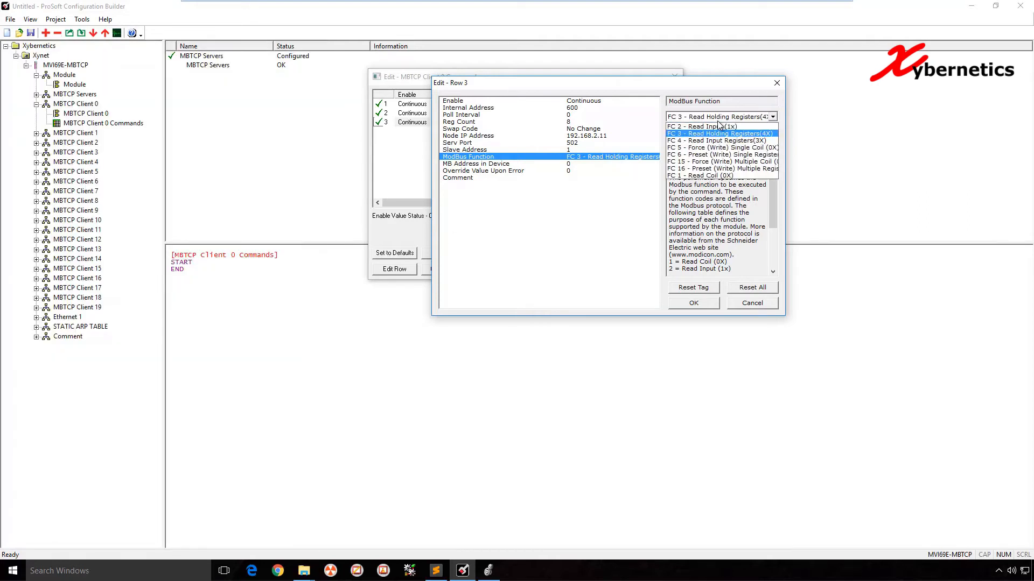
click(725, 169)
Step: Set Row 3's MB Address in Device to the offset of register 40801 from MappingTest and accept the row
click(577, 165)
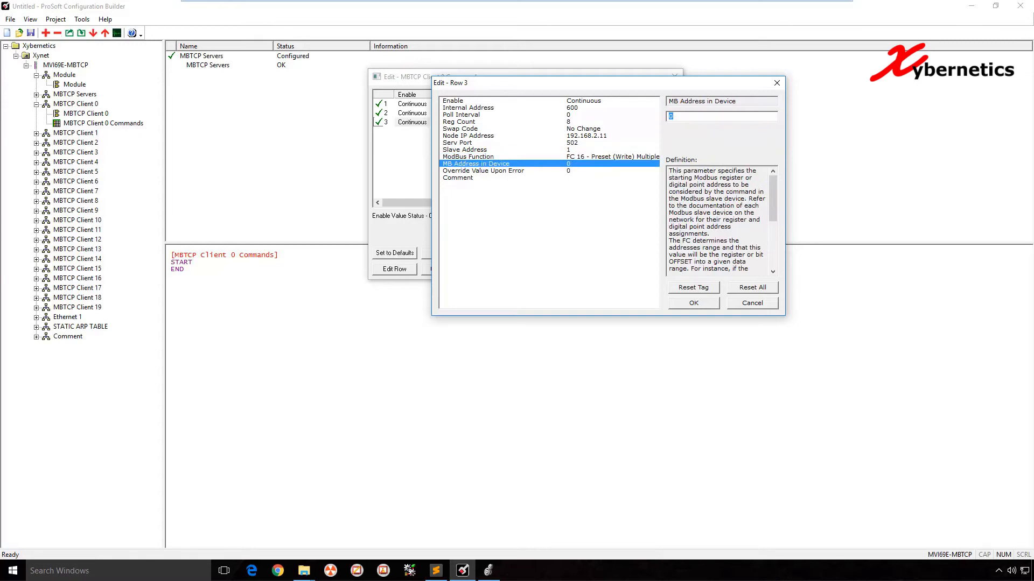
key(alt+Tab)
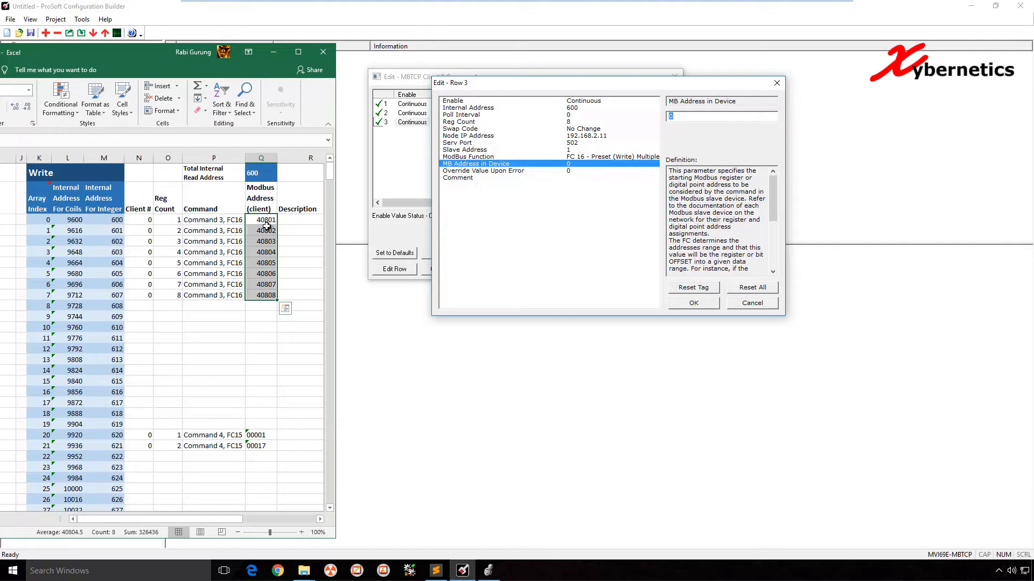
click(578, 165)
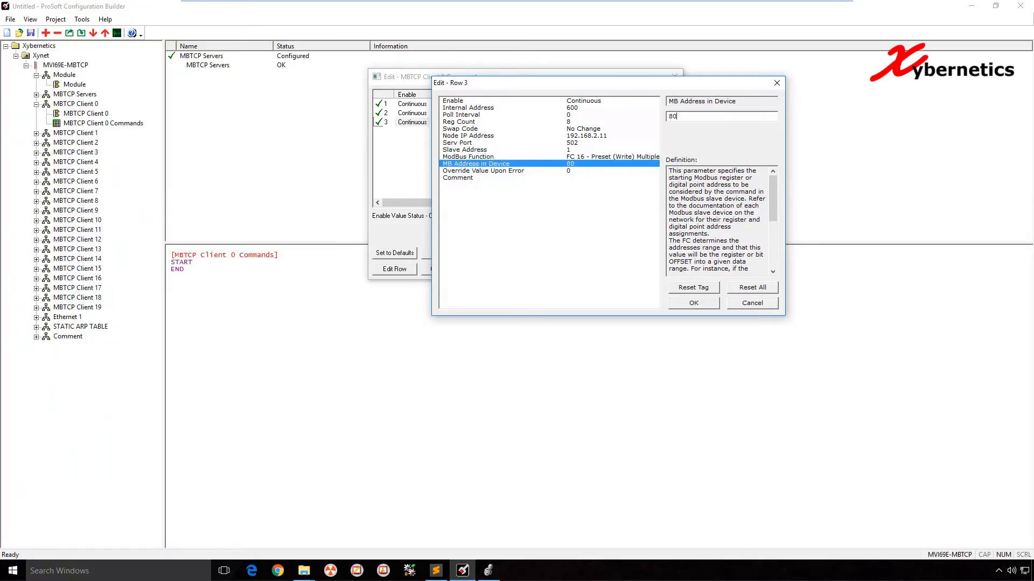
click(705, 301)
Step: Check the Command 4, FC15 entries in MappingTest and add a fourth command row for editing
key(alt+Tab)
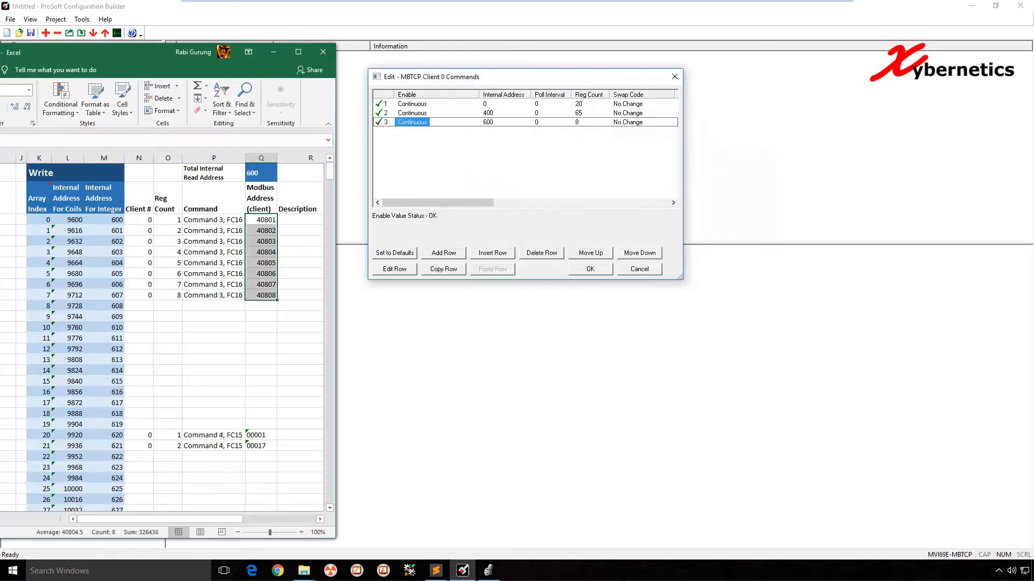
drag(167, 437, 250, 441)
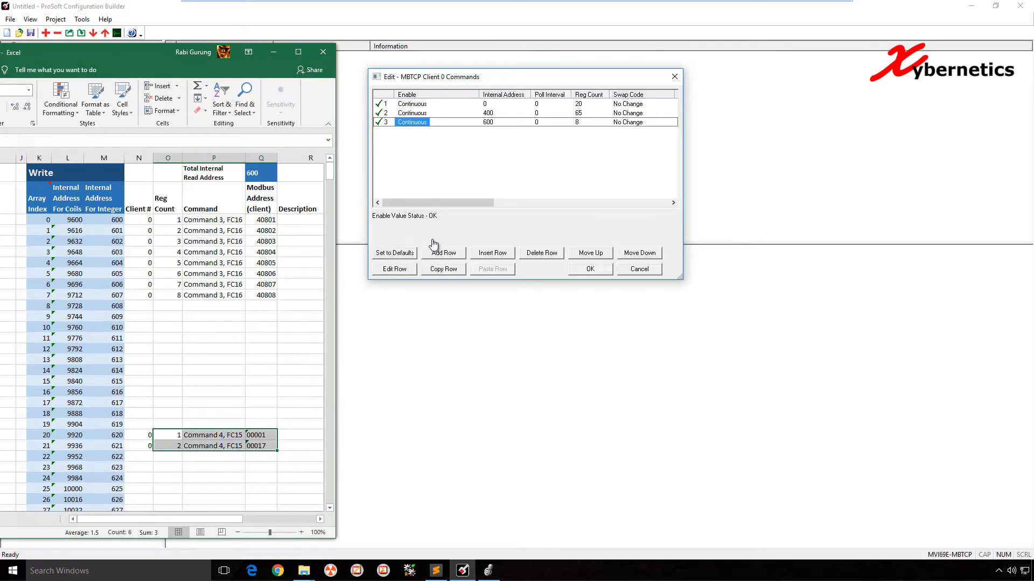
click(457, 256)
click(449, 254)
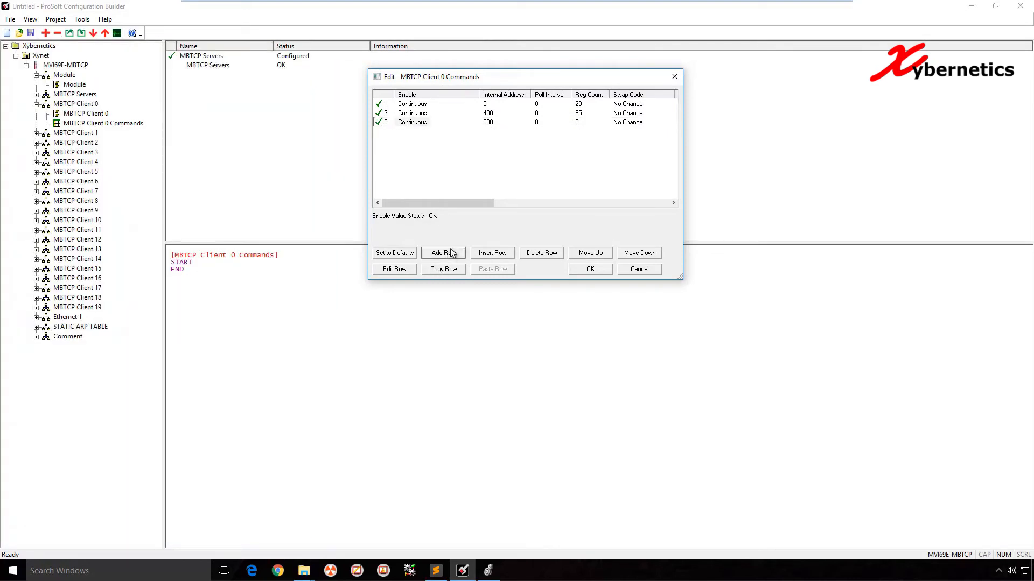
click(404, 272)
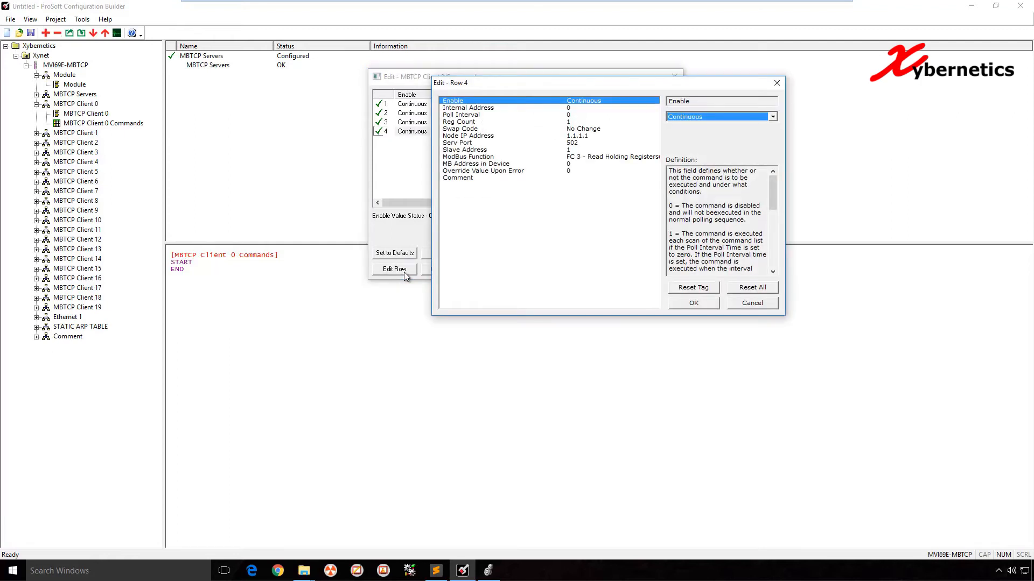
Step: Keep Row 4's Enable at Continuous and open its Internal Address for editing
click(688, 117)
click(700, 124)
click(569, 109)
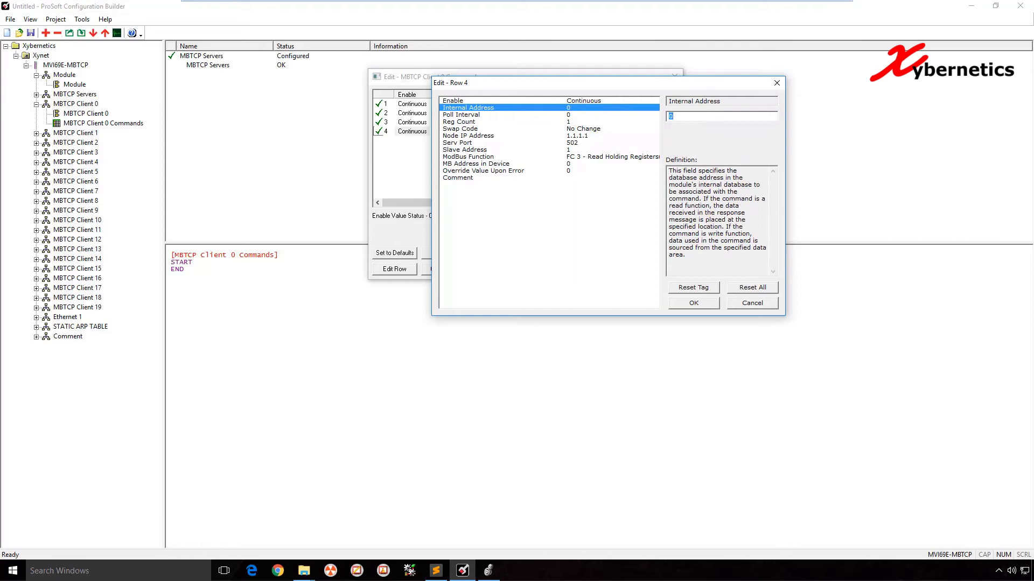
Step: Look up the Command 4 coil address in the Excel mapping sheet and set row 4's Internal Address to 9920
key(alt+Tab)
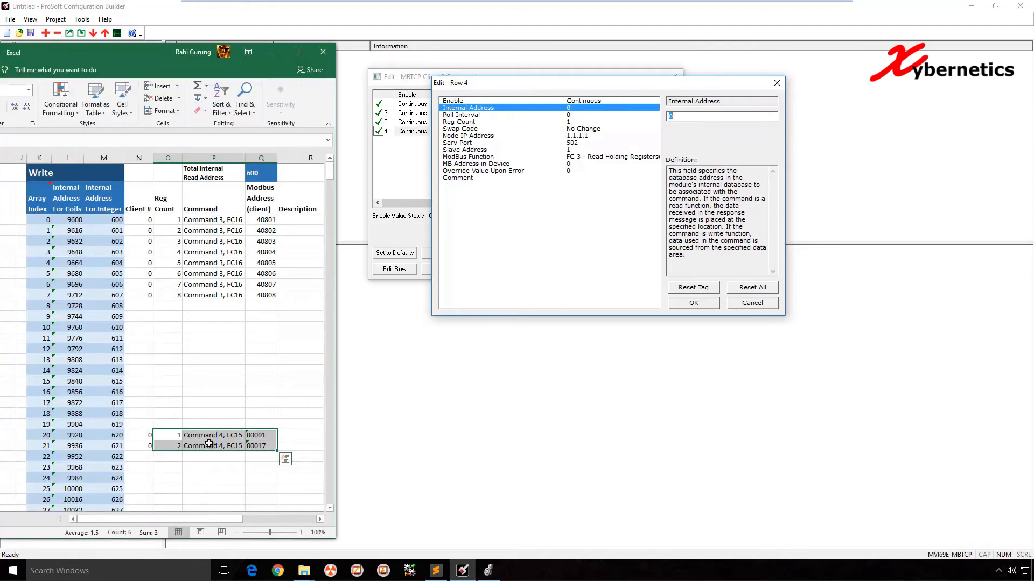
drag(78, 435, 79, 446)
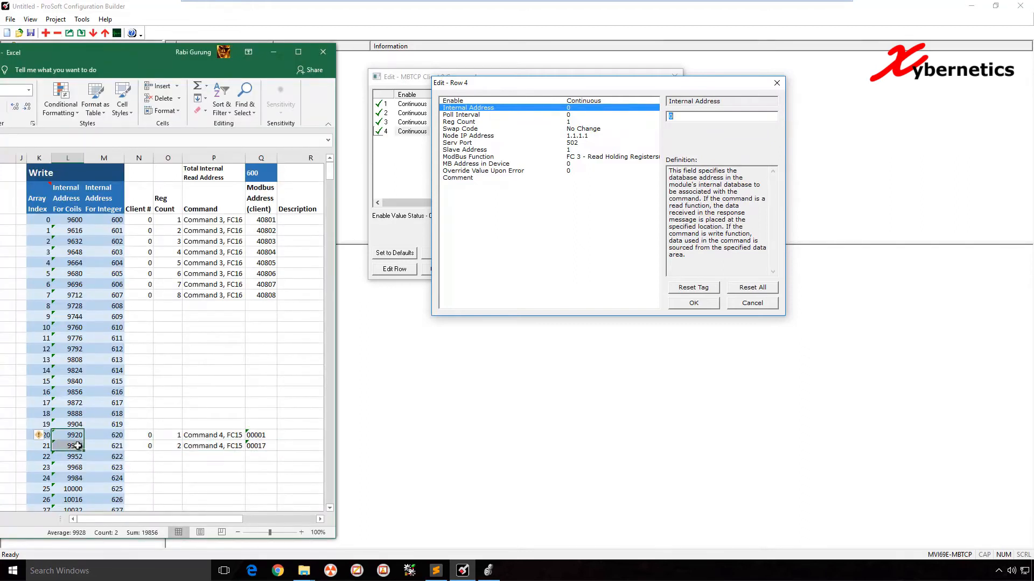
click(78, 231)
click(79, 240)
click(80, 253)
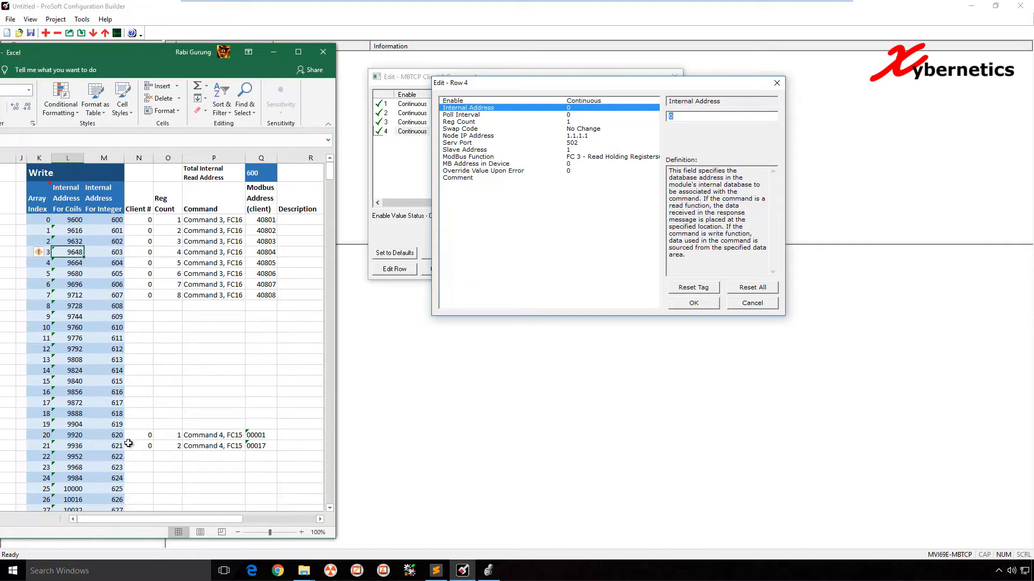
click(115, 436)
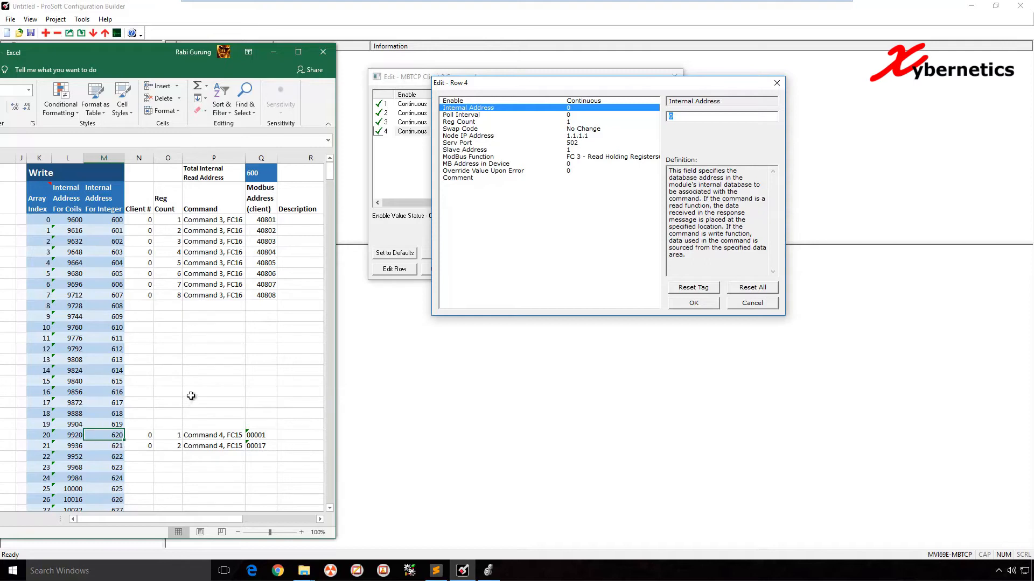
click(689, 116)
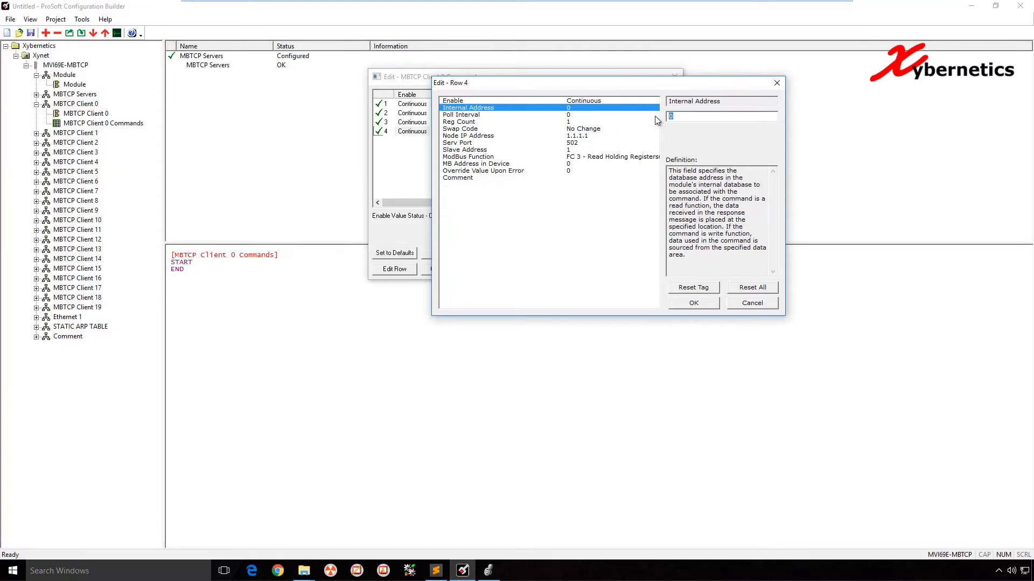
text(9920)
Step: Check the Command 4 Modbus addresses in the mapping sheet and set row 4's Reg Count to 31
click(573, 123)
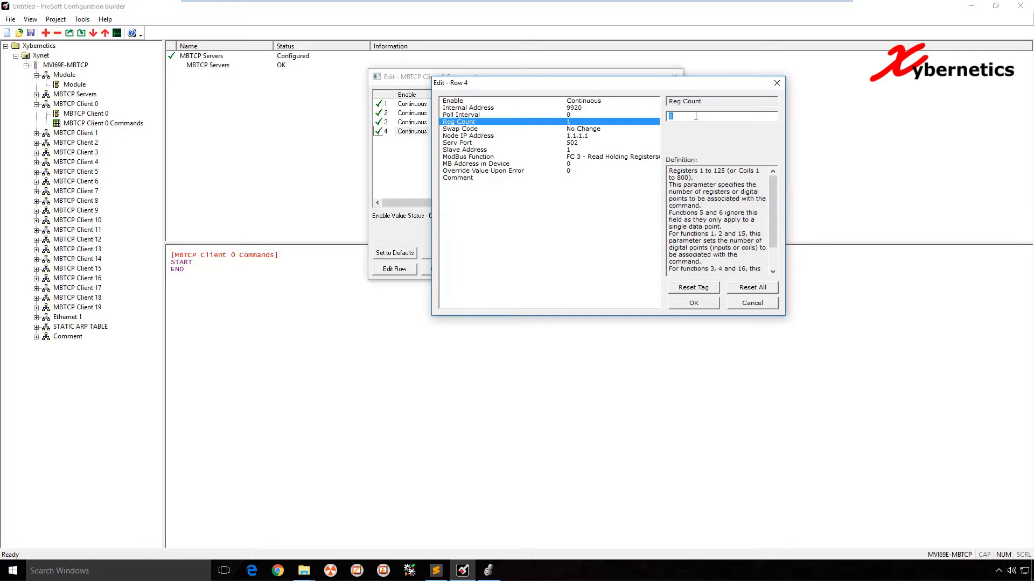
key(alt+Tab)
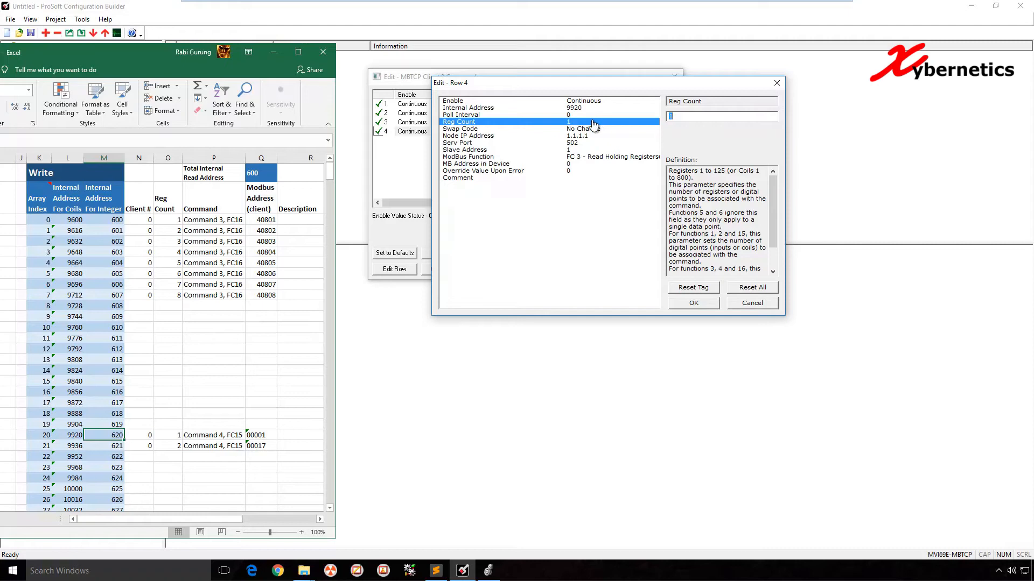
drag(257, 436, 268, 451)
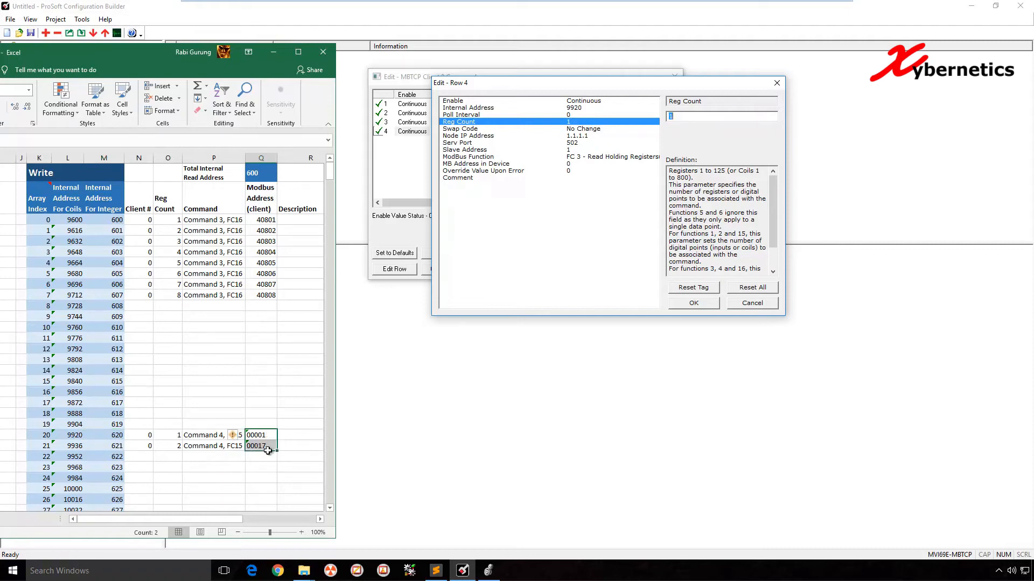
click(691, 116)
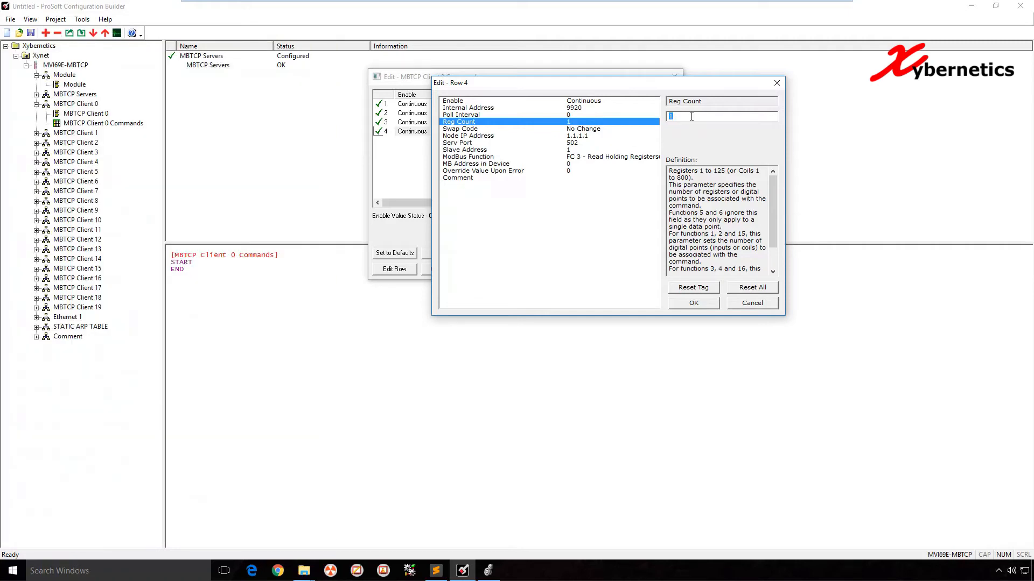
text(31)
Step: Set row 4's Node IP Address to 192.168.2.11
click(589, 129)
click(574, 143)
click(581, 137)
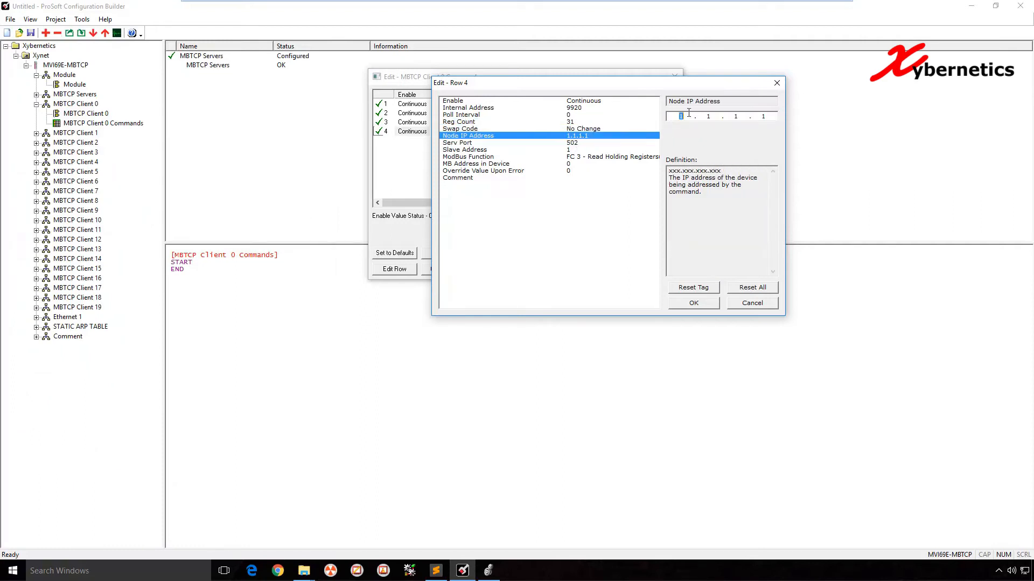
text(192.168.2)
key(period)
text(11)
Step: Review the service port and slave address, and set row 4's Modbus Function to FC 15 - Force (Write) Multiple Coil
click(592, 144)
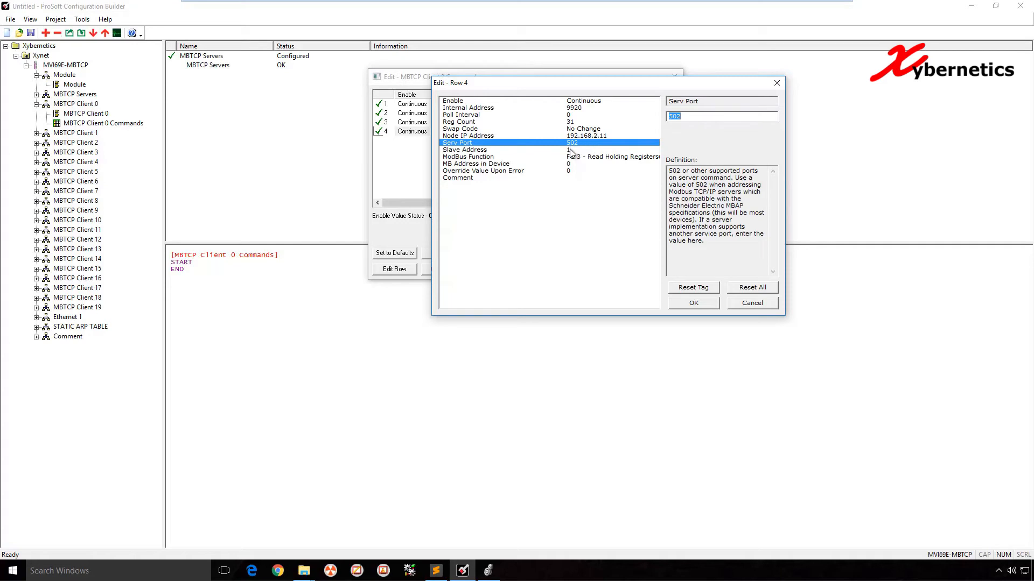
click(570, 151)
click(584, 157)
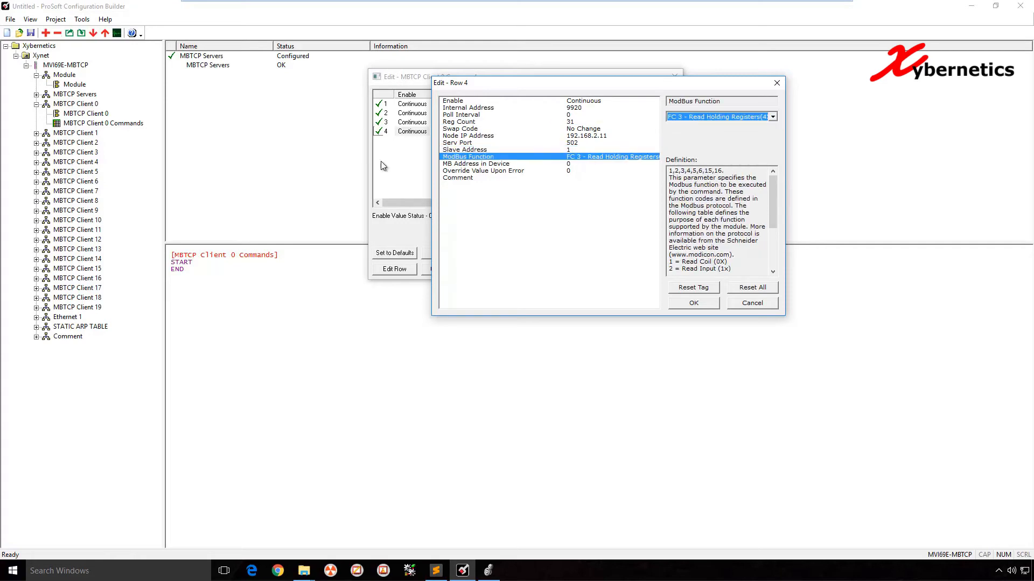
key(alt+Tab)
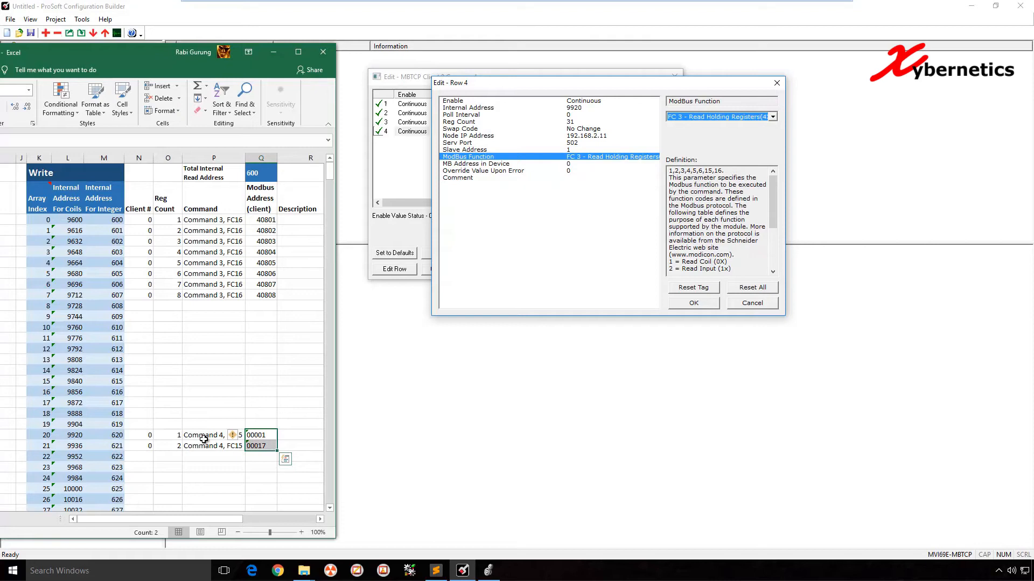
click(241, 454)
click(700, 116)
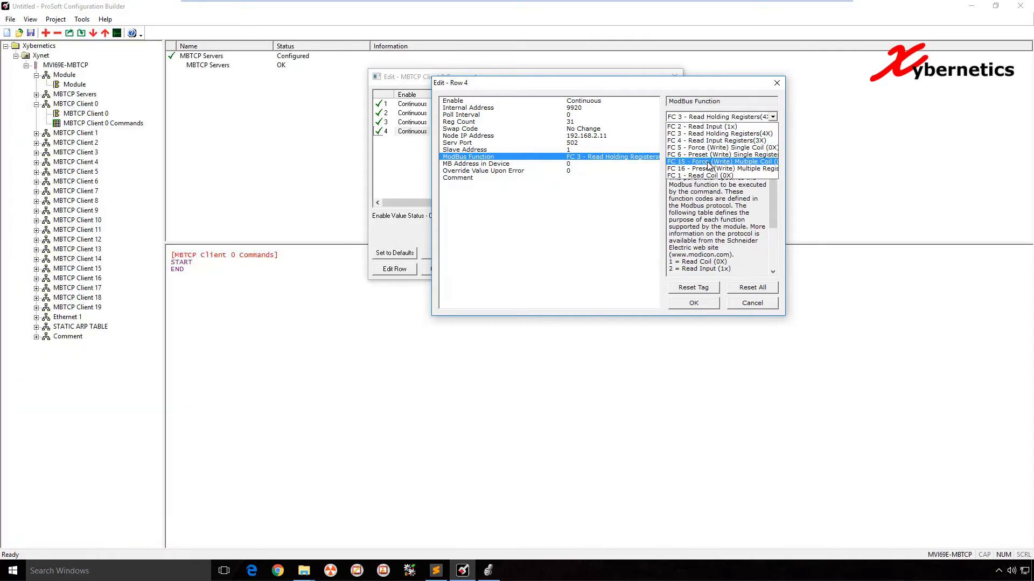
click(708, 162)
Step: Check the MB Address in Device against the mapping sheet, keep it at 0, and accept row 4 and the Client 0 command list
click(579, 163)
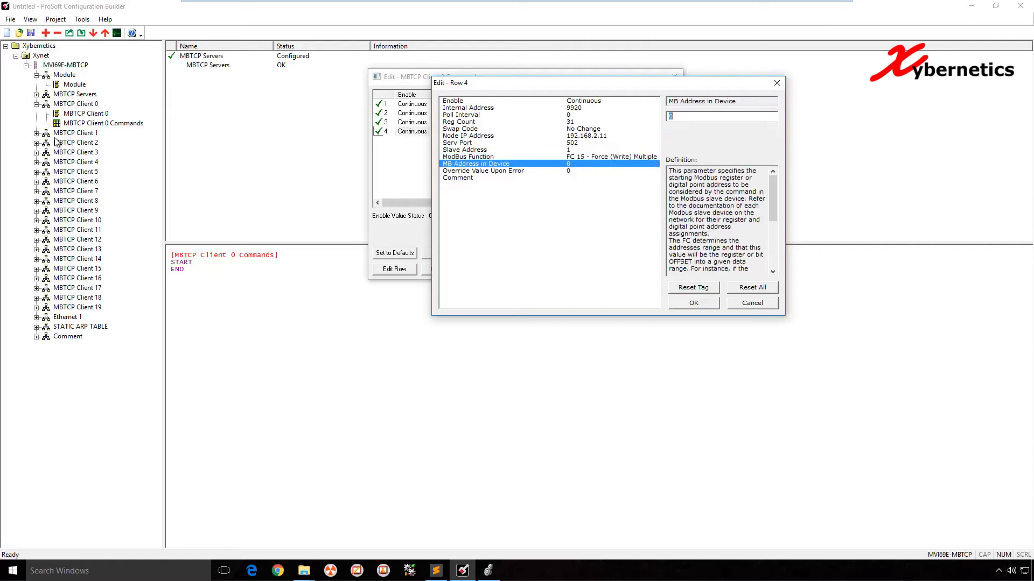
key(alt+Tab)
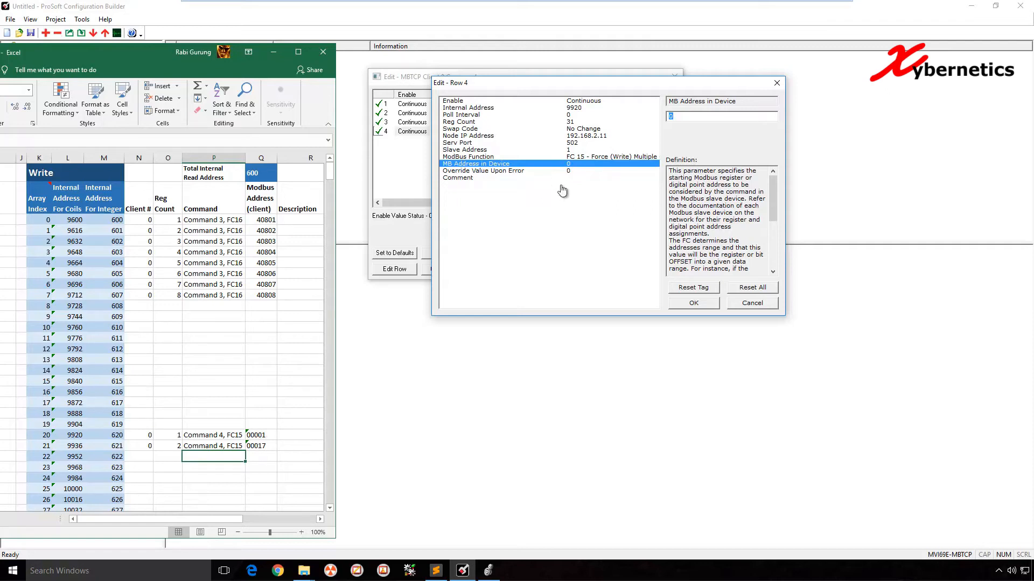
key(alt+Tab)
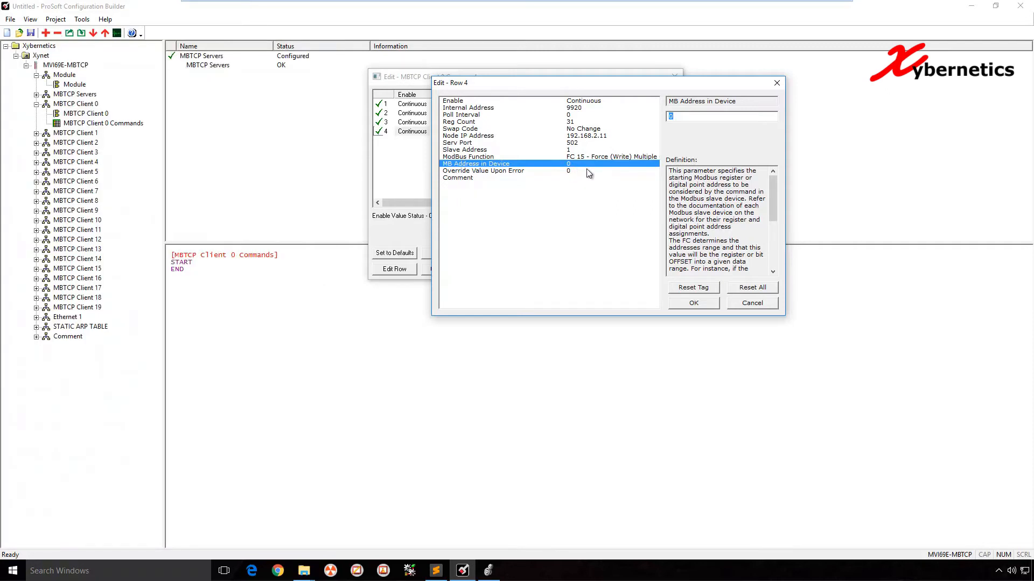
click(705, 304)
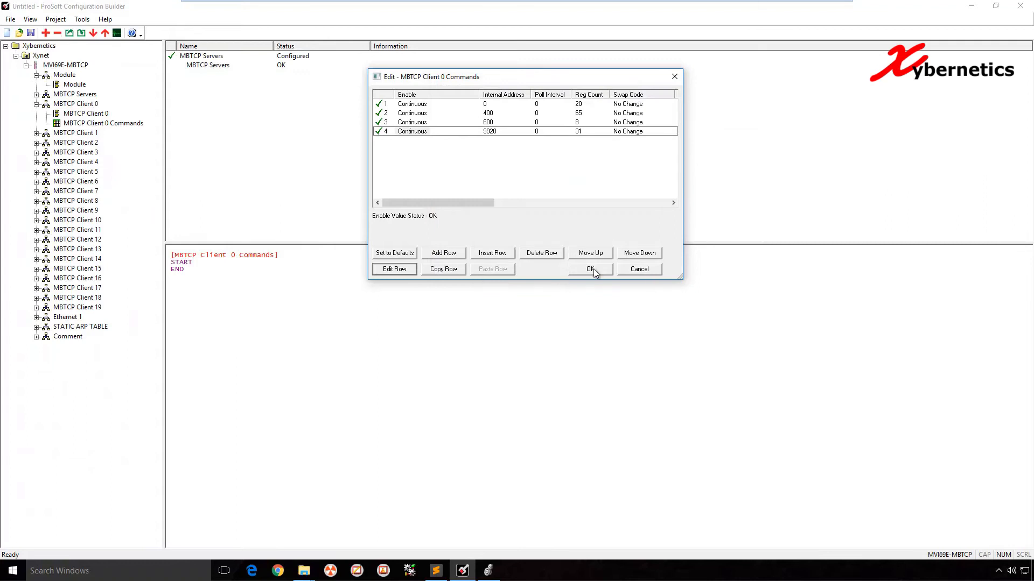
click(590, 269)
Step: Add a first row to the MBTCP Client 1 Commands and open its Internal Address for editing
click(37, 134)
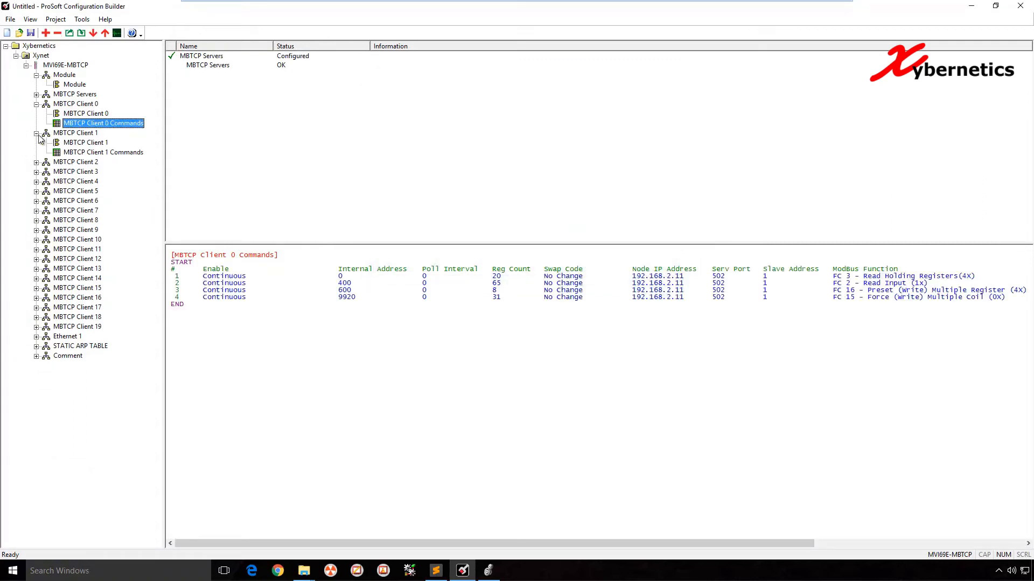
right_click(97, 155)
click(152, 176)
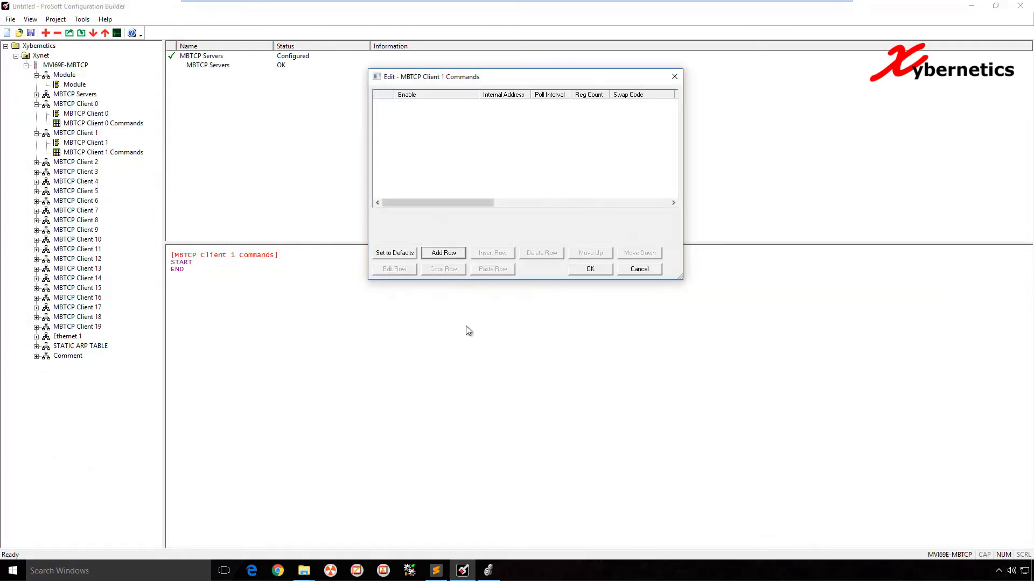
click(449, 254)
click(405, 269)
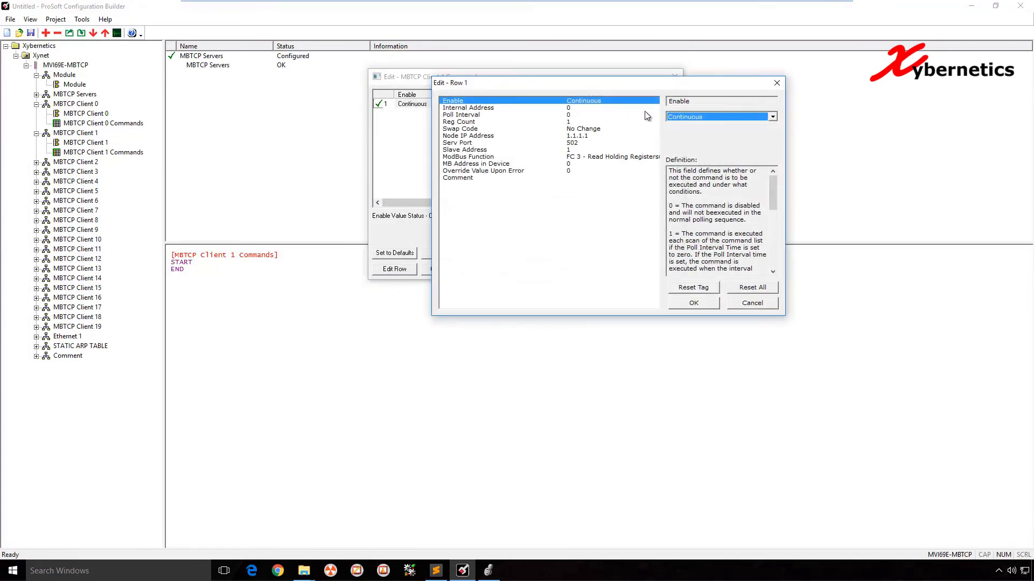
click(586, 109)
Step: Switch to the MappingTest workbook in Excel and move its window so the Read and Write tables both show
key(alt+Tab)
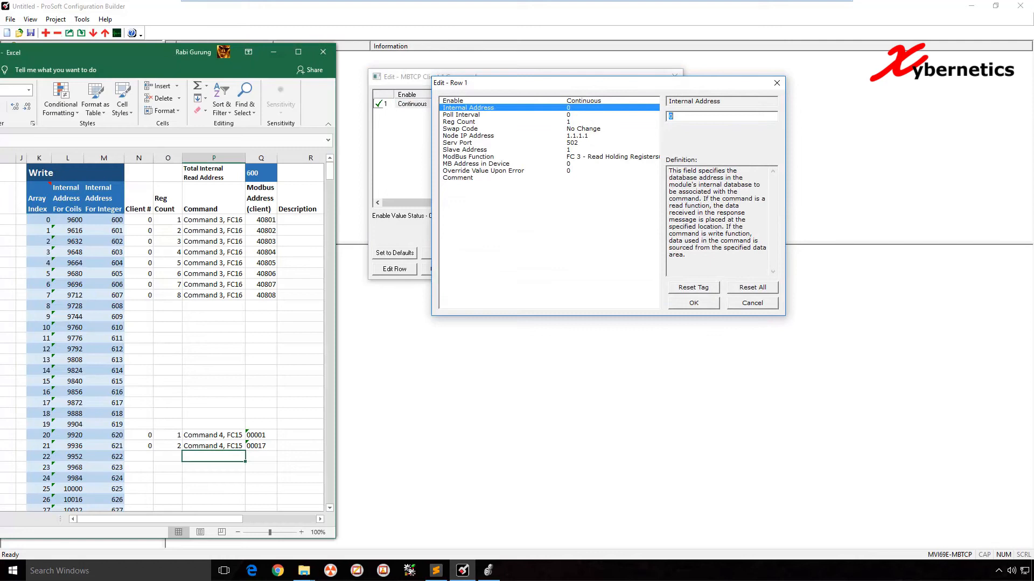
scroll(162, 339, down, 1)
scroll(162, 339, up, 2)
drag(0, 220, 0, 263)
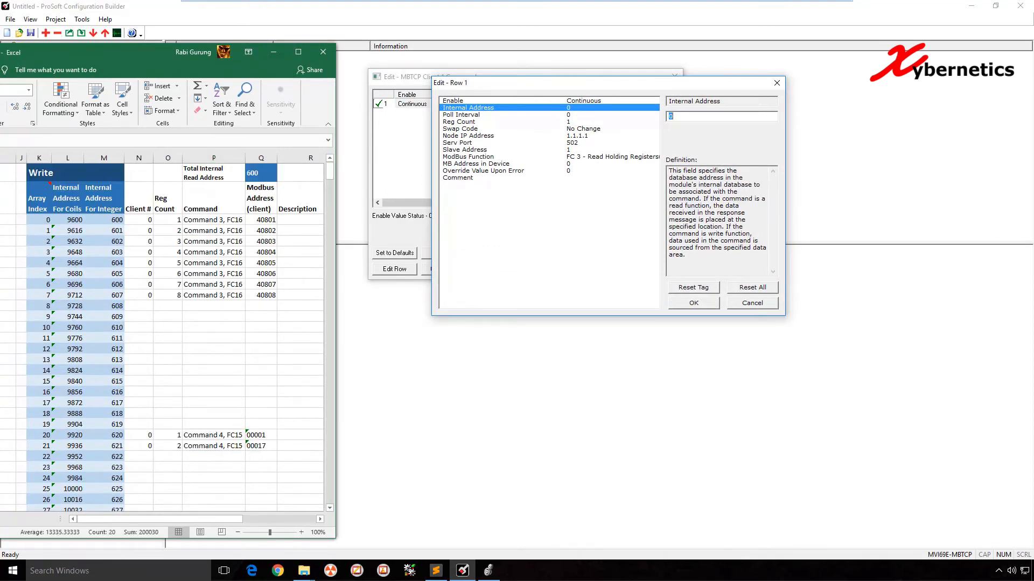
drag(0, 52, 526, 19)
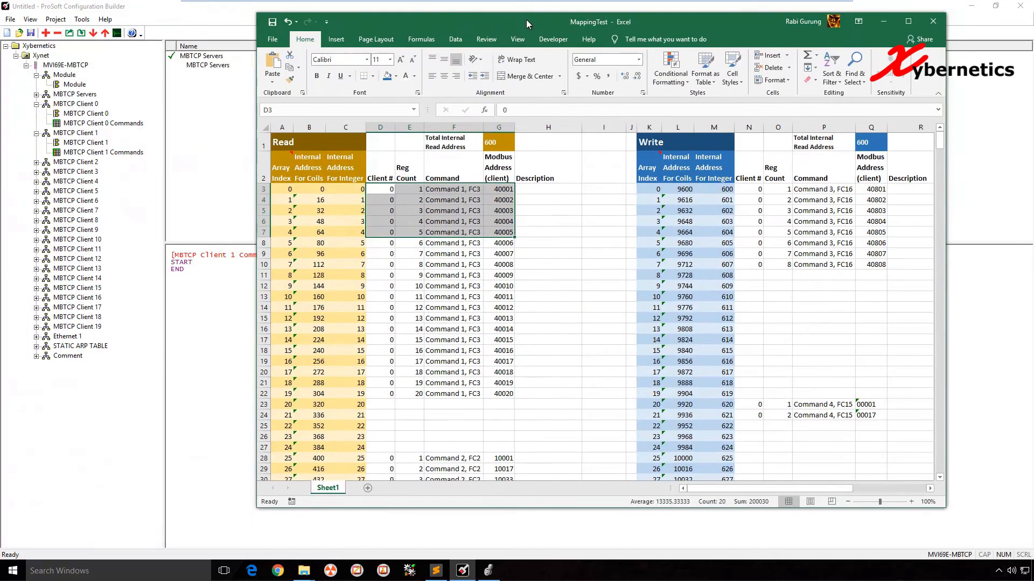
click(383, 186)
drag(383, 187, 491, 239)
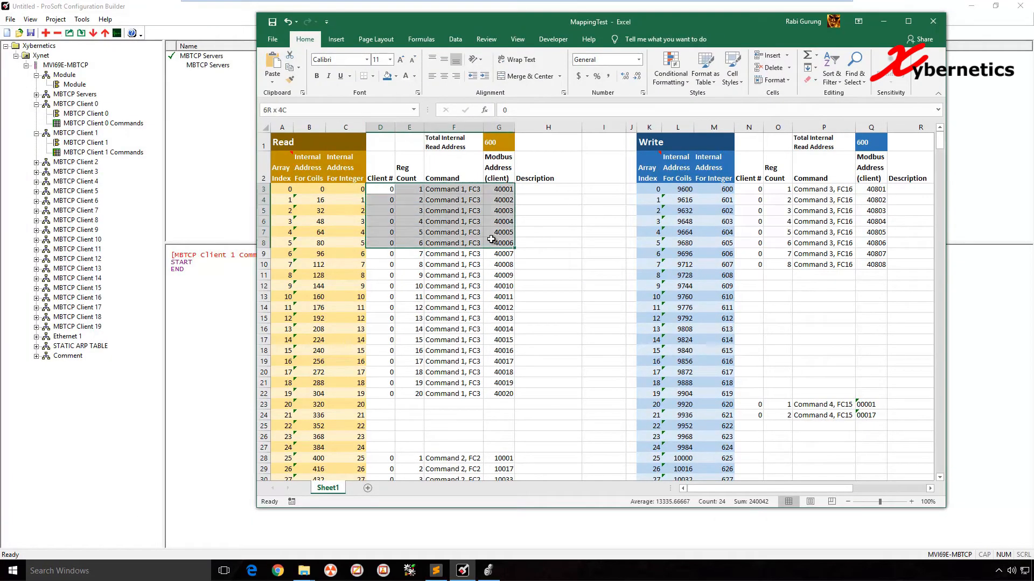
text(F)
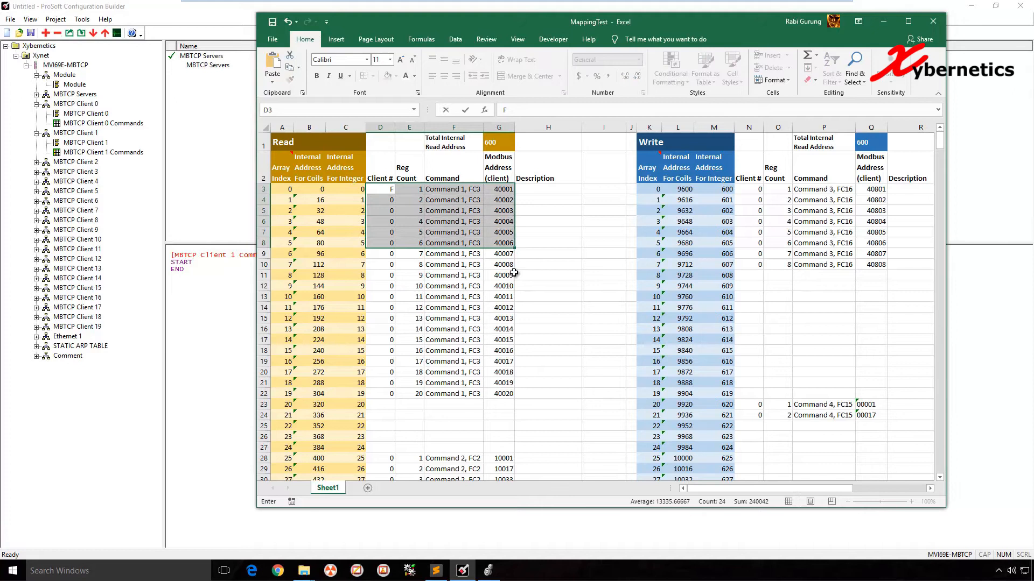
scroll(463, 285, down, 4)
click(386, 397)
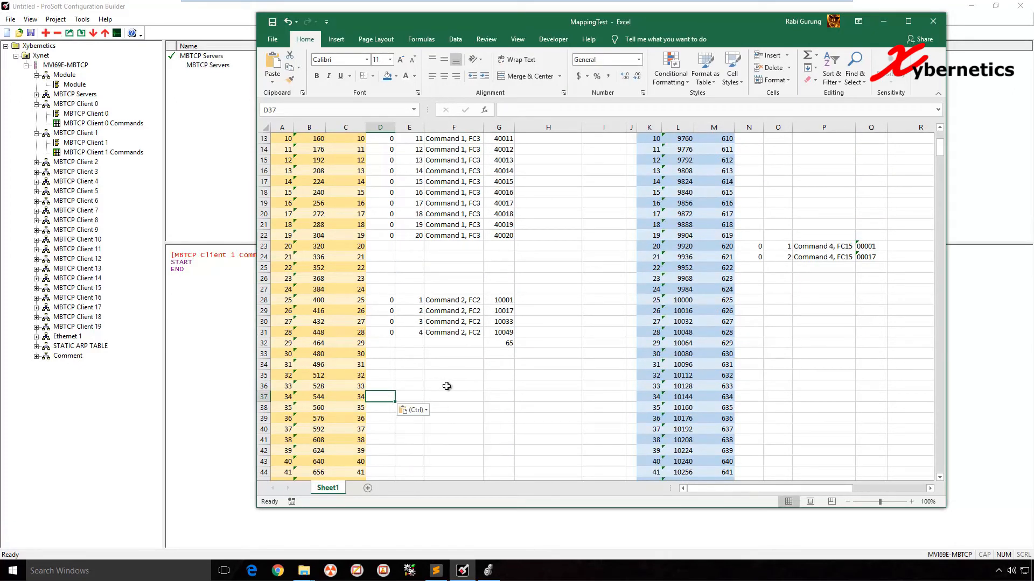
scroll(453, 303, up, 4)
click(390, 192)
key(ctrl+z)
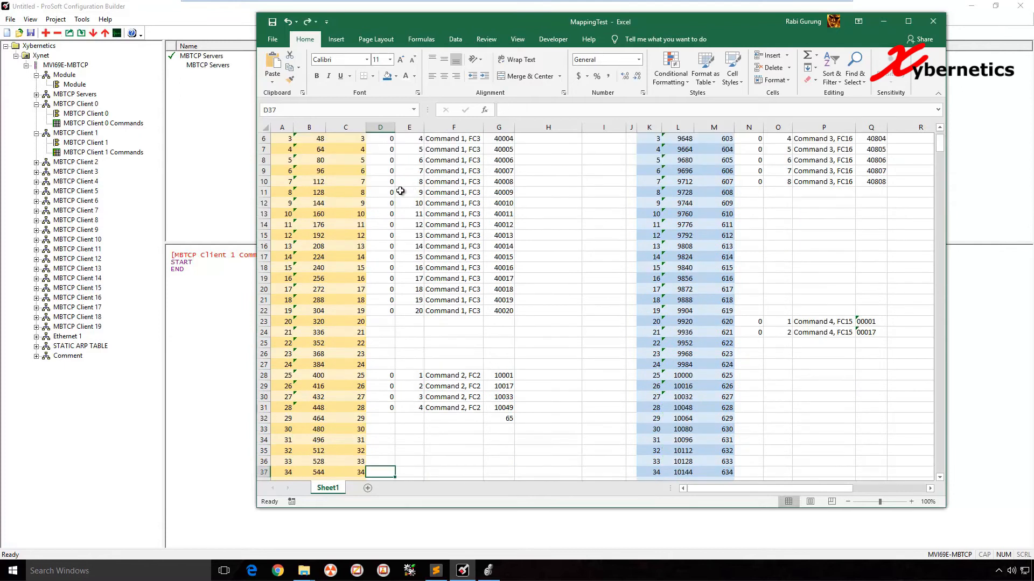
key(ctrl+z)
Step: Copy the first six Command 1 mapping rows (D3:G8) of the Read table and paste them starting at D36
scroll(426, 216, up, 1)
right_click(419, 228)
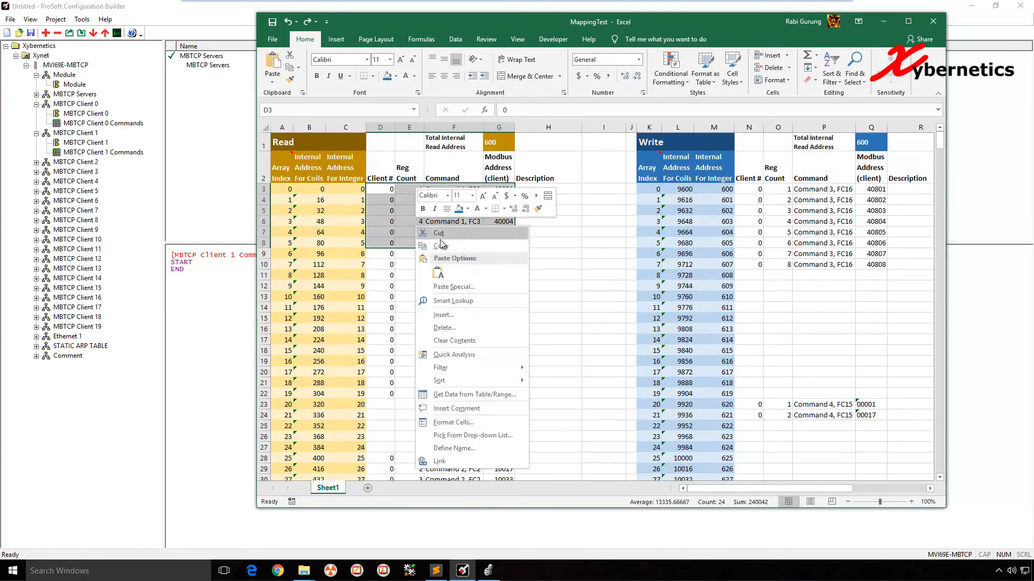
click(452, 233)
scroll(462, 350, down, 8)
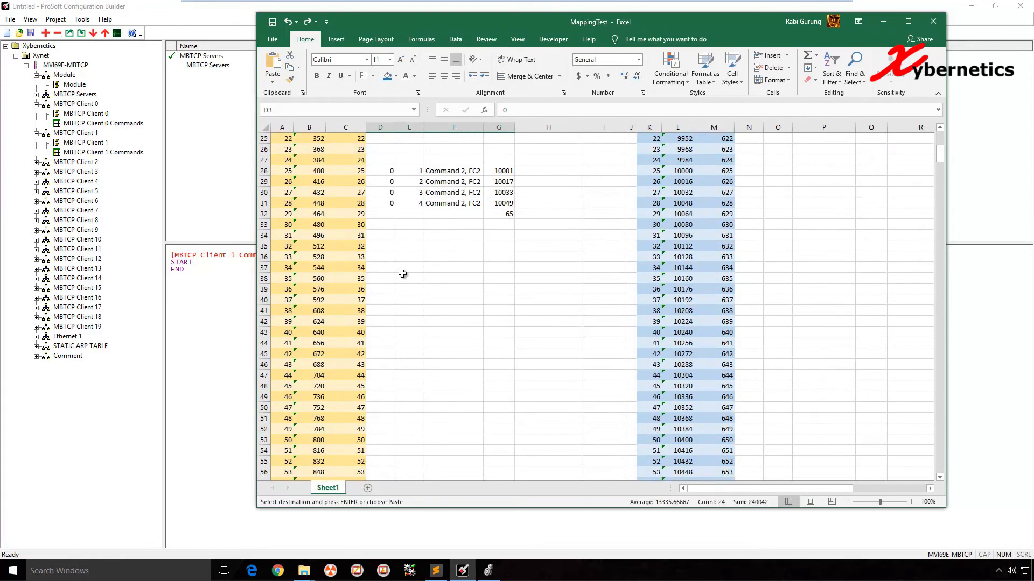
click(386, 256)
right_click(385, 258)
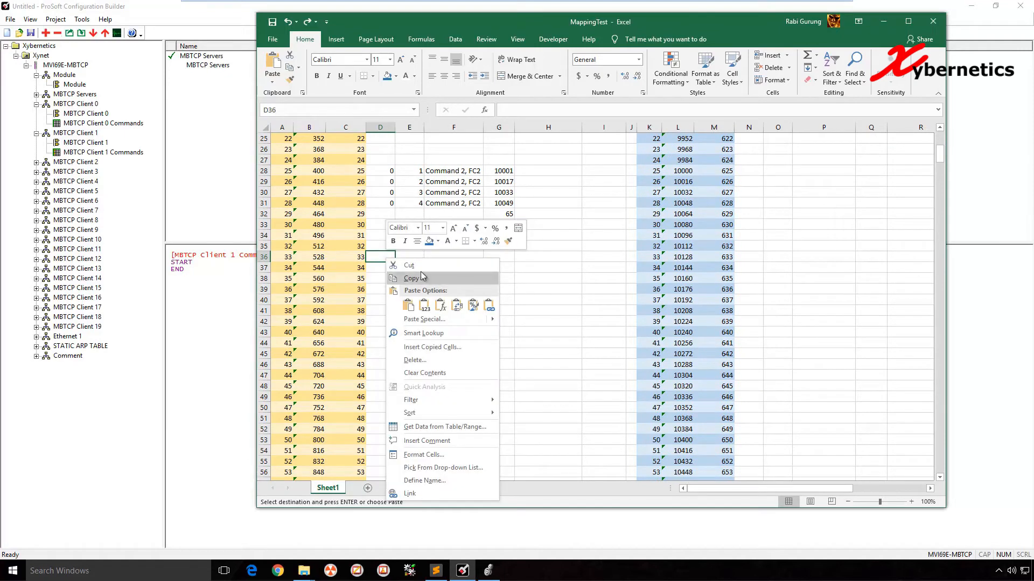
click(410, 306)
click(548, 309)
Step: Set the Client # of the six pasted rows in D36:D41 to 1
click(387, 256)
text(1)
key(Return)
text(1)
key(Return)
text(1)
key(Return)
text(1)
key(Return)
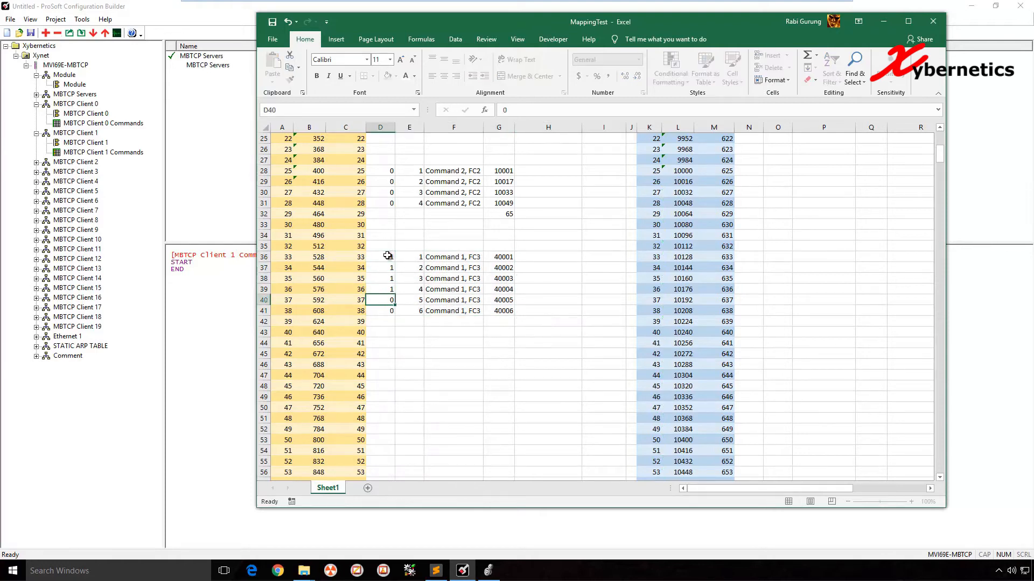
key(Return)
text(1)
key(Return)
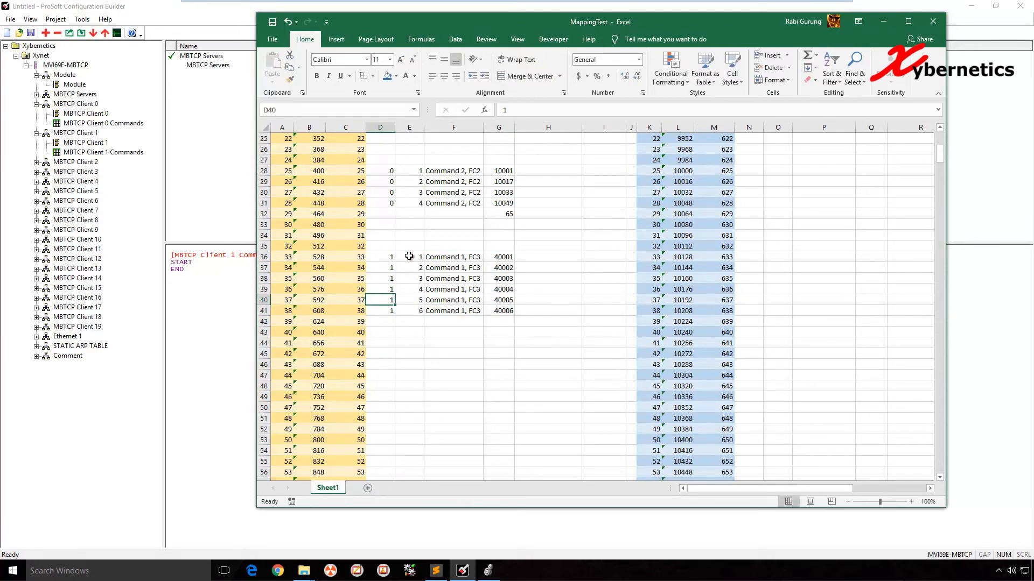
Step: Set the Modbus addresses of the first two pasted Client 1 rows, G36 and G37, to 40101 and 40102
drag(409, 257, 410, 268)
drag(420, 314, 420, 314)
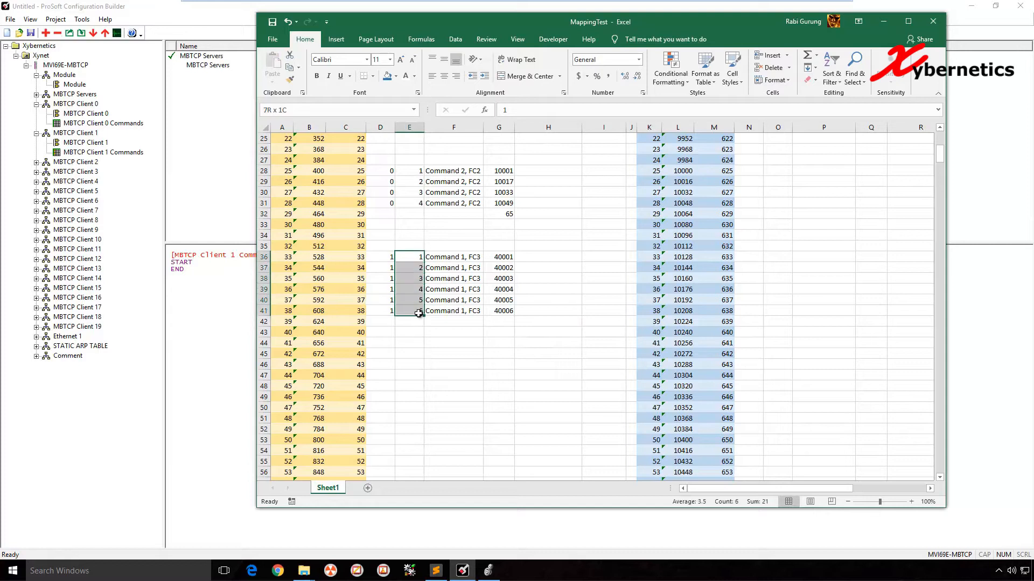
click(457, 258)
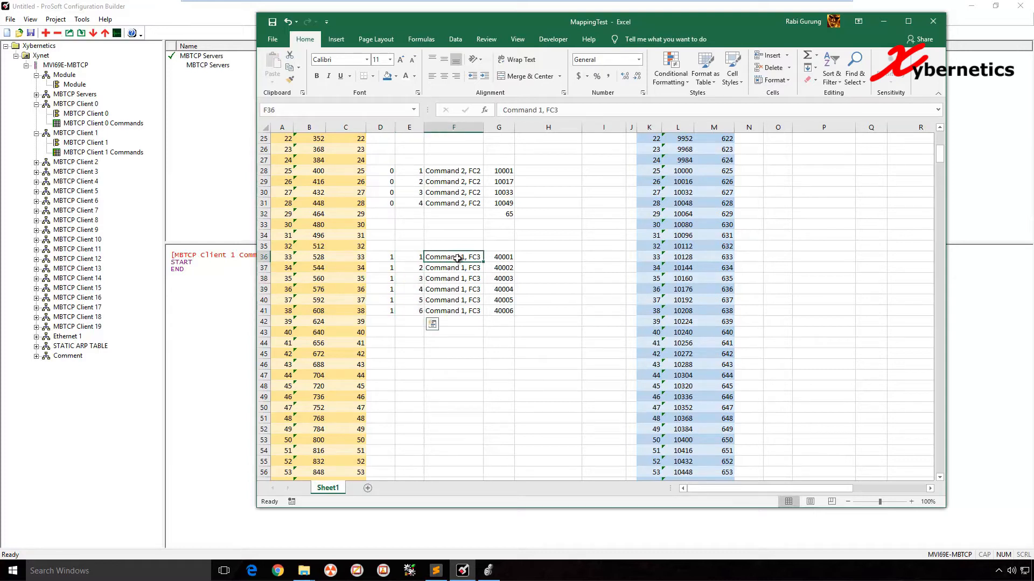
click(506, 257)
double_click(509, 257)
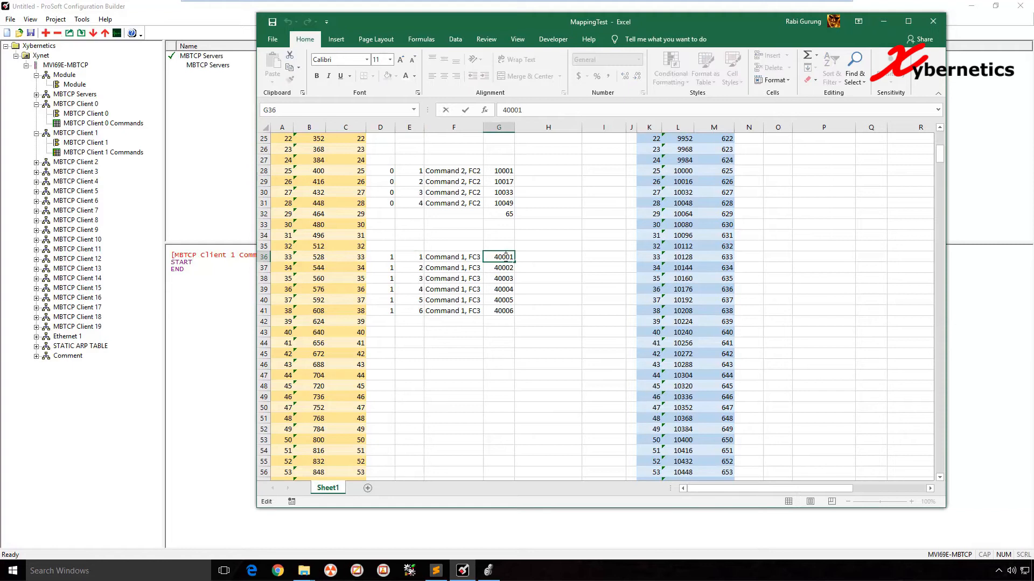
text(1)
key(Return)
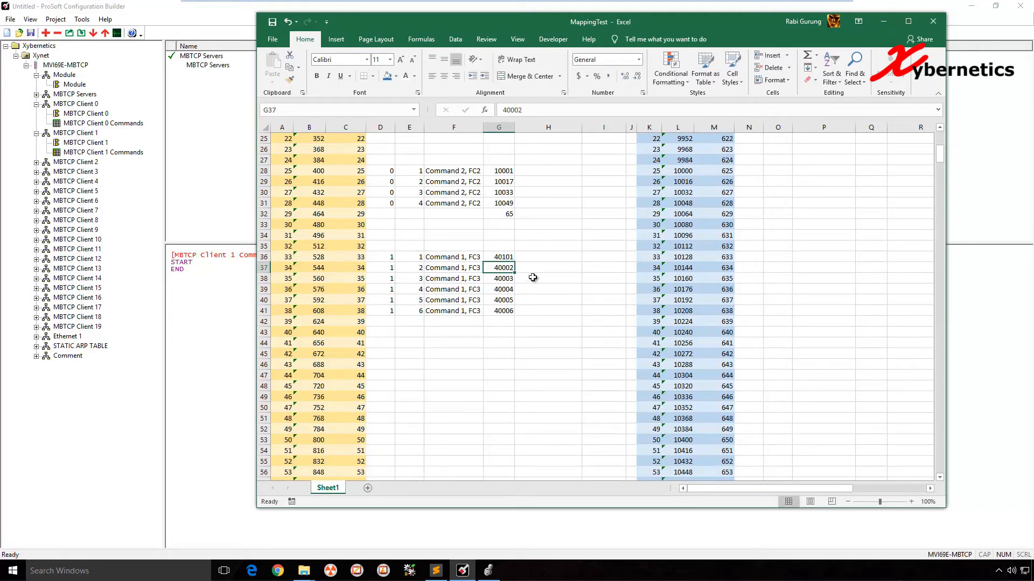
key(F2)
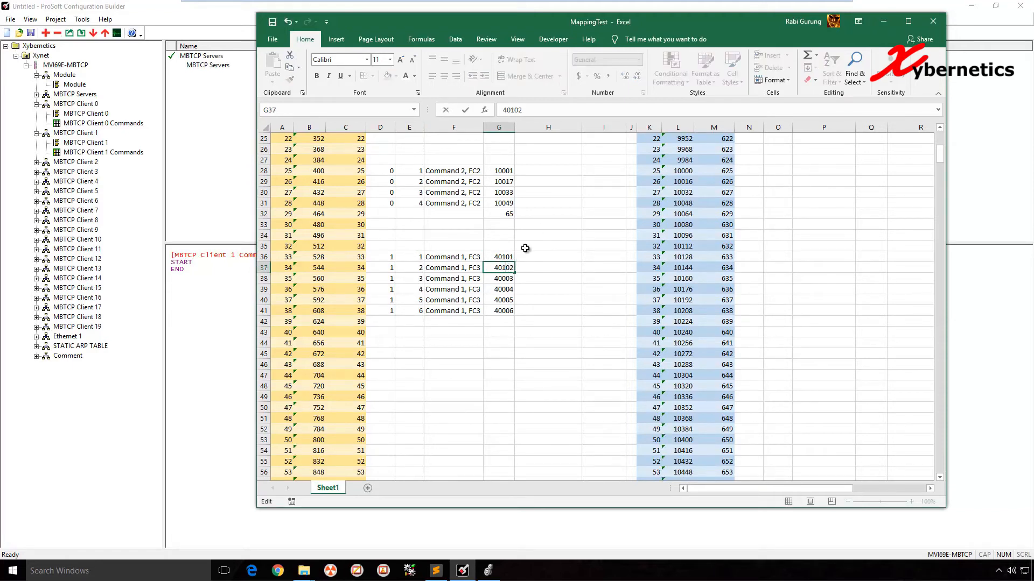
text(1)
key(Return)
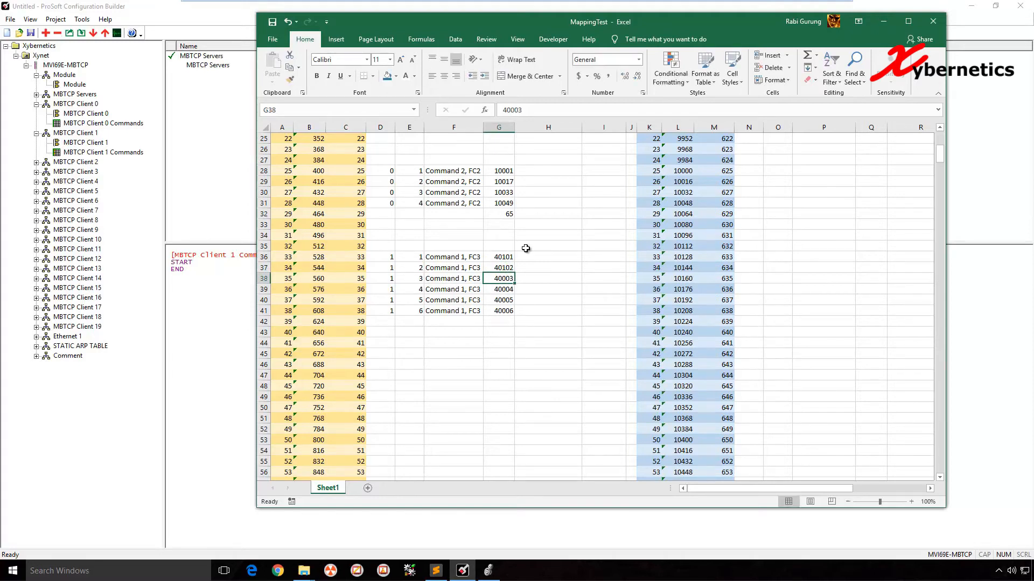
Step: Set the remaining Client 1 Modbus addresses in G38:G41 to 40103, 40104, 40105 and 40106
double_click(501, 277)
text(1)
double_click(504, 289)
text(1)
double_click(505, 300)
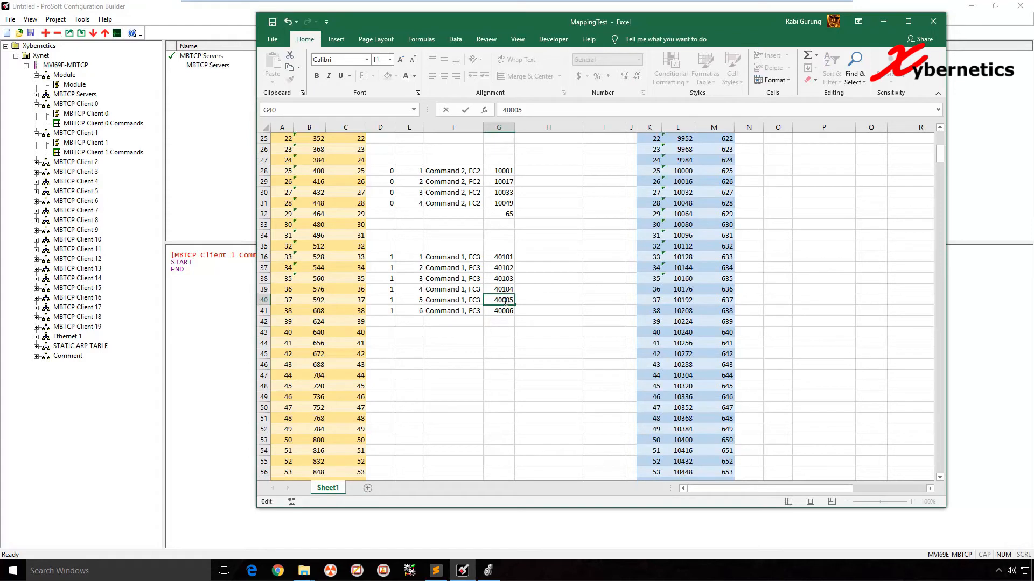
text(1)
double_click(507, 311)
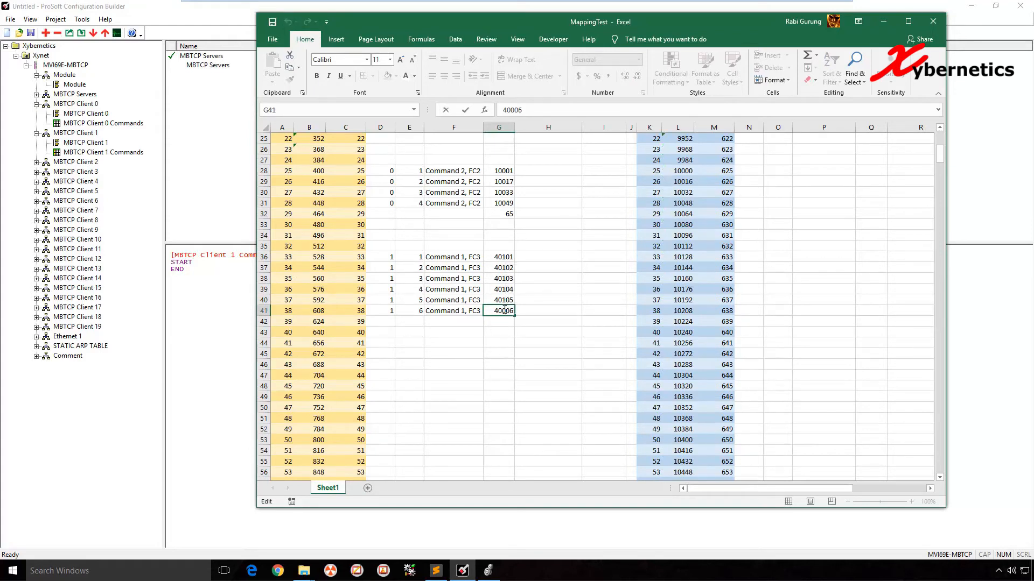
text(1)
click(545, 287)
Step: Move the workbook aside, look up the internal integer address in C36, and set row 1's Internal Address to 33 in ProSoft Configuration Builder
drag(627, 22, 874, 30)
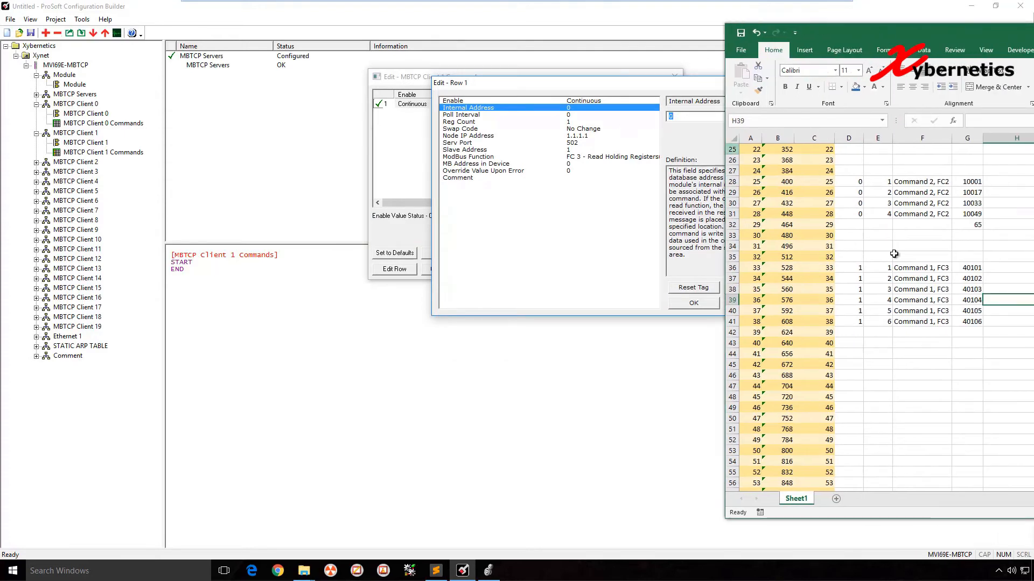
click(830, 271)
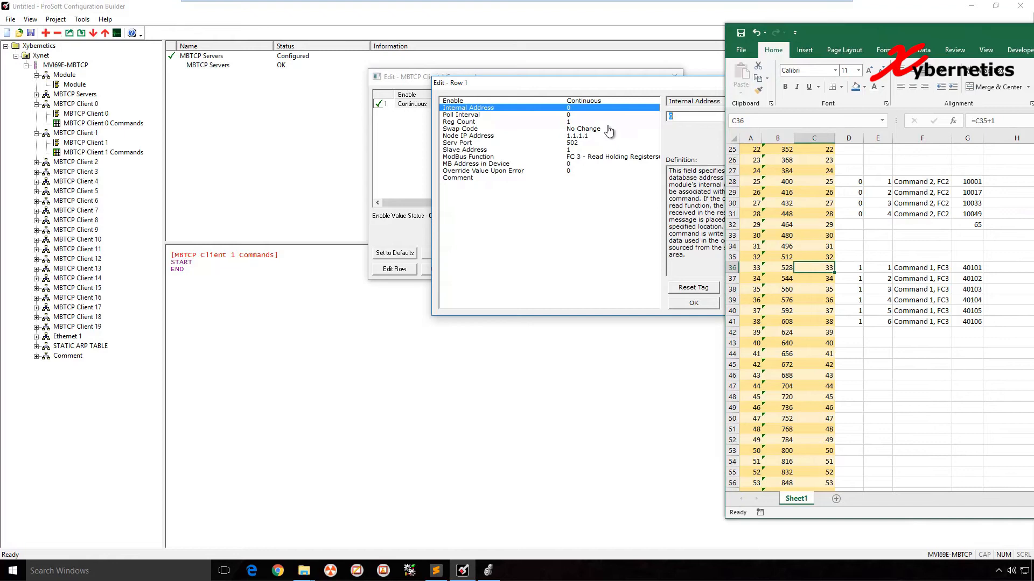
click(665, 121)
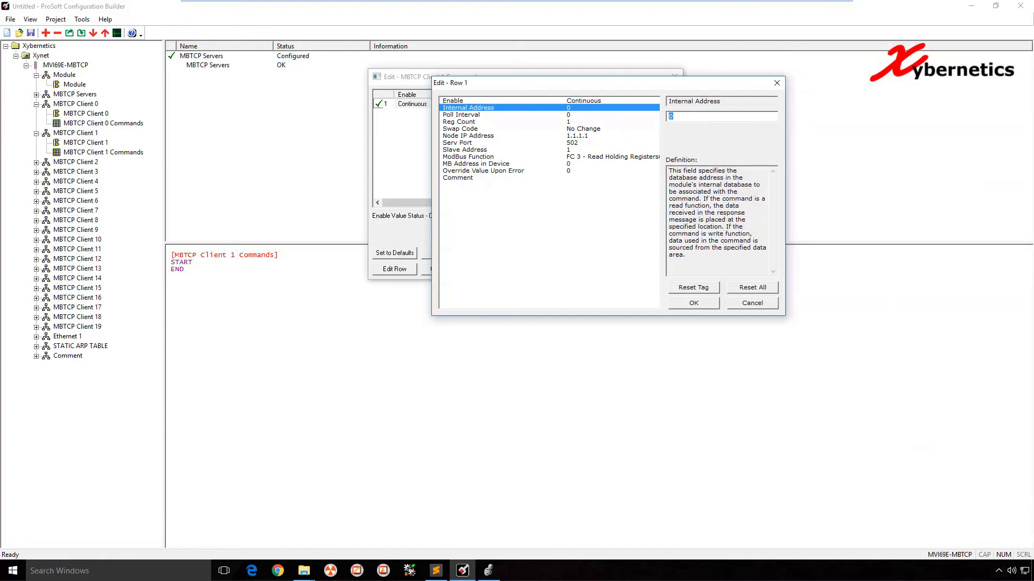
Step: Check the Client 1 rows in the mapping sheet and set the command row's Reg Count to 6
key(alt+Tab)
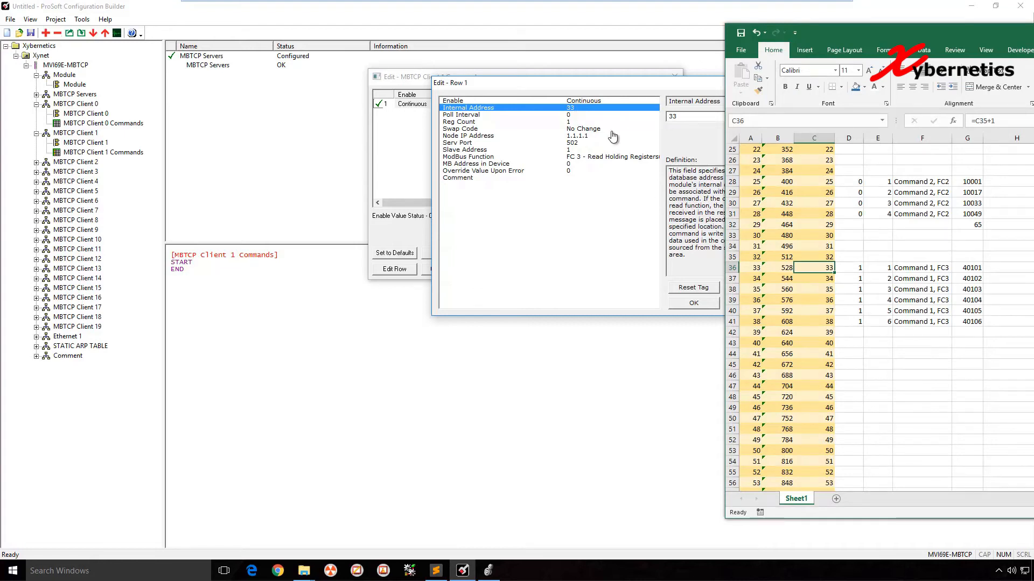
click(574, 121)
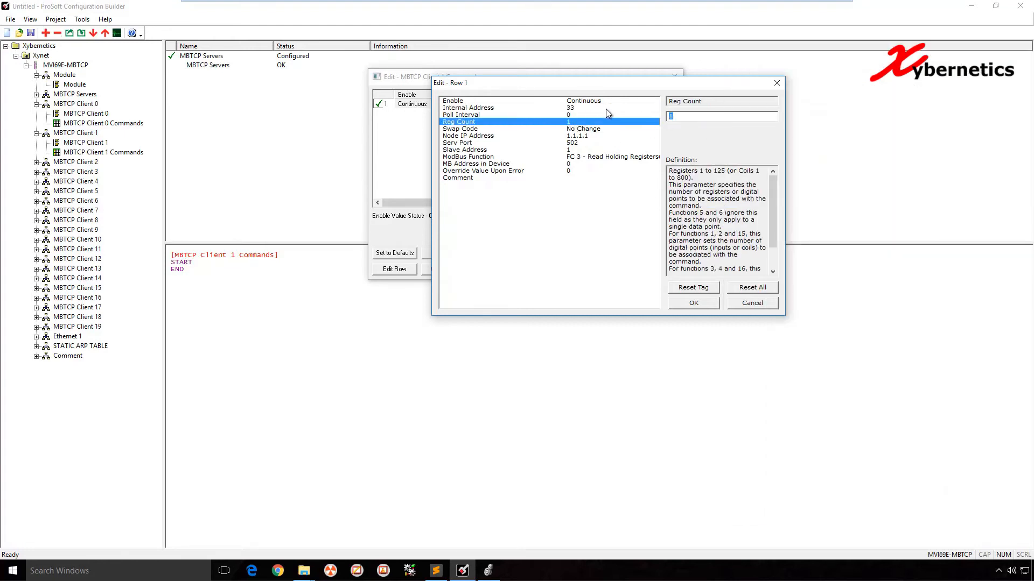
text(6)
key(Return)
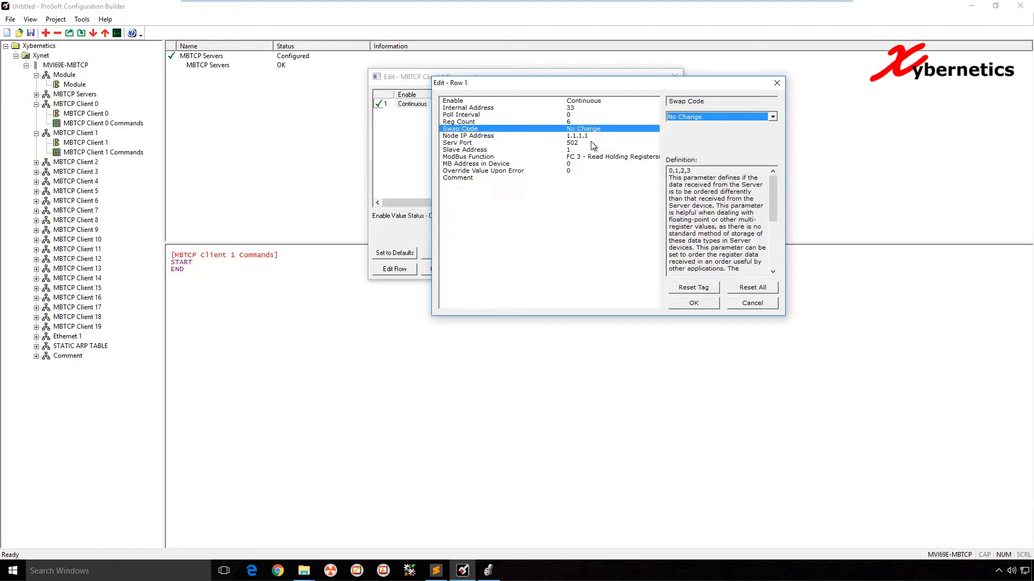
Step: Set the command row's Node IP Address to 192.168.2.88 and its Slave Address to 22
key(Return)
text(192.168.)
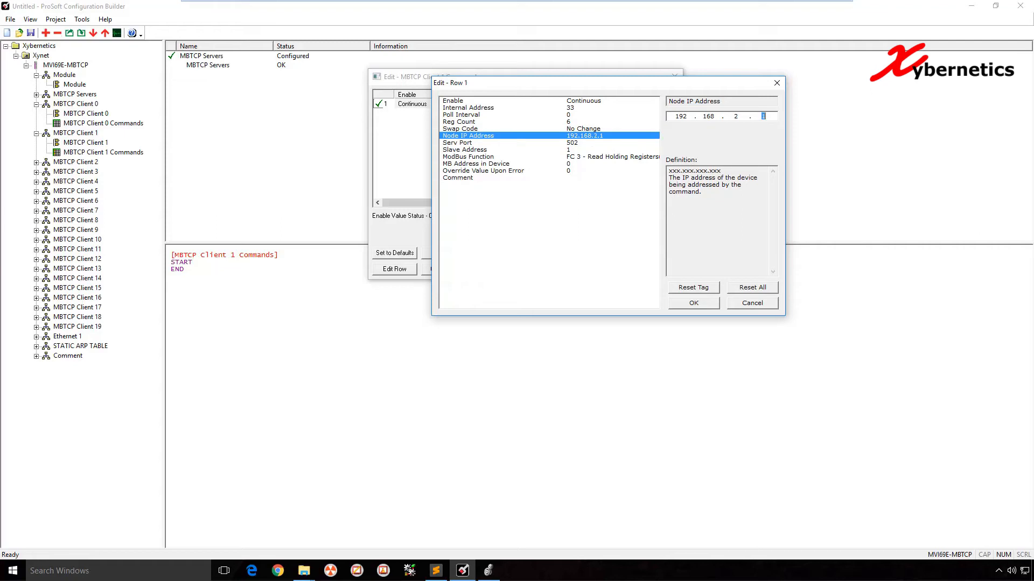
text(2.88)
key(Return)
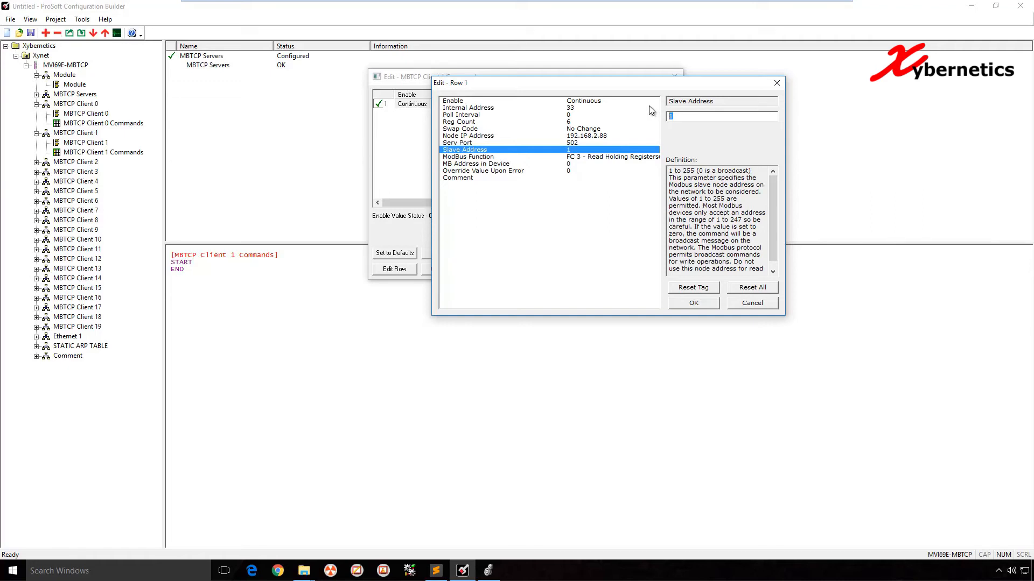
text(22)
Step: Enter the MB Address in Device offset for Modbus address 40101 and accept both the row and the MBTCP Client 1 command list
click(587, 157)
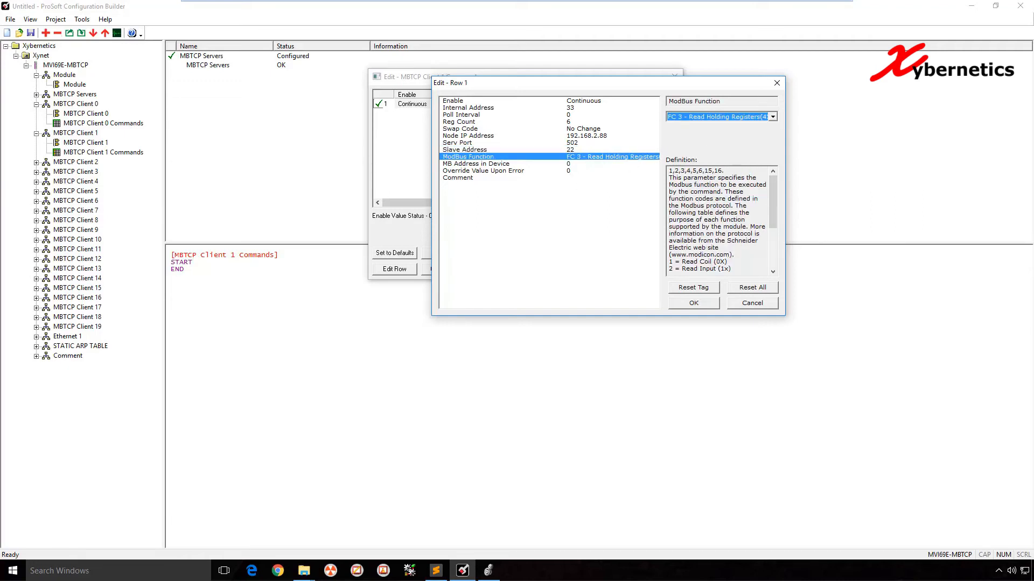
key(alt+Tab)
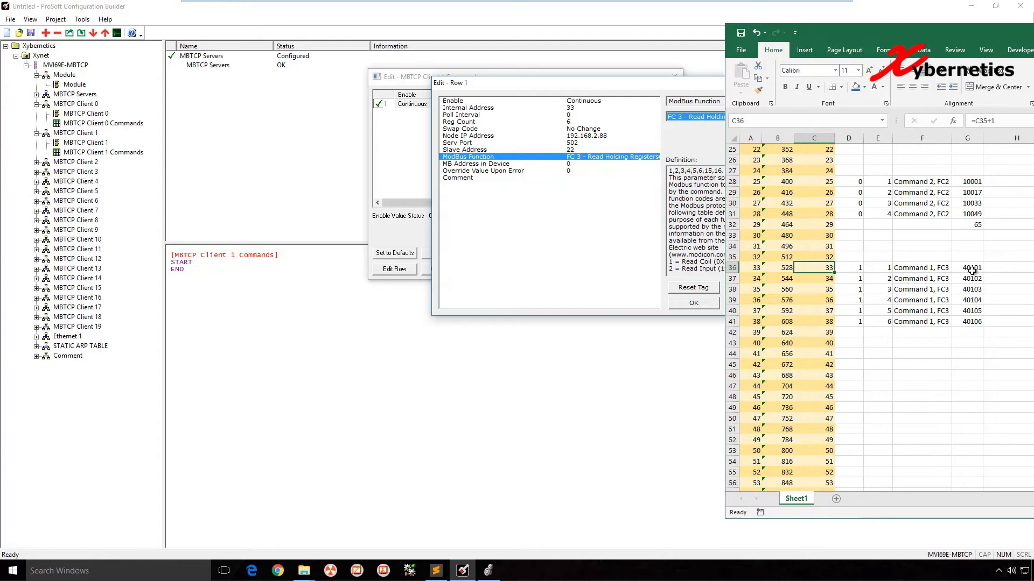
click(585, 165)
click(585, 165)
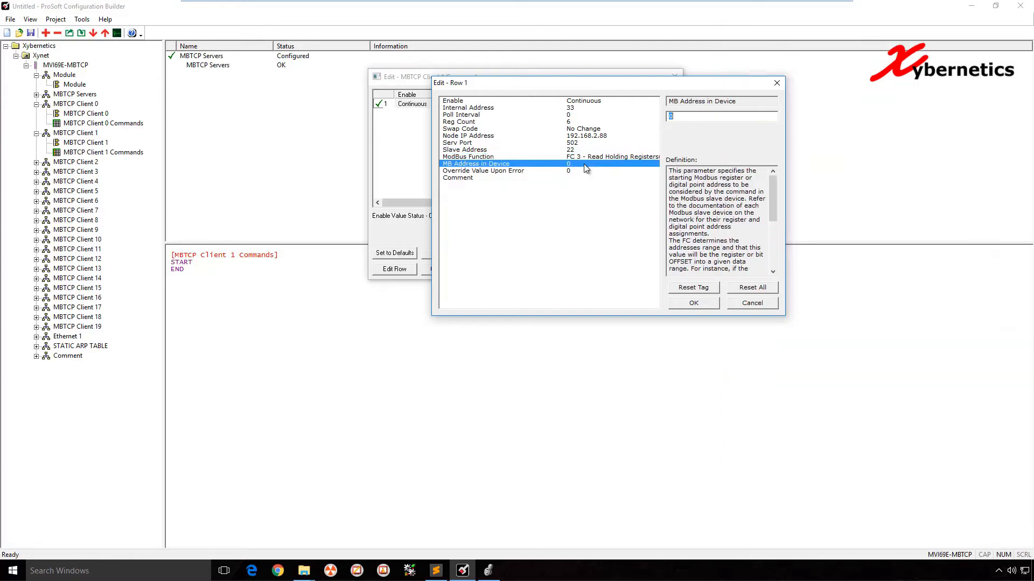
text(00)
click(706, 301)
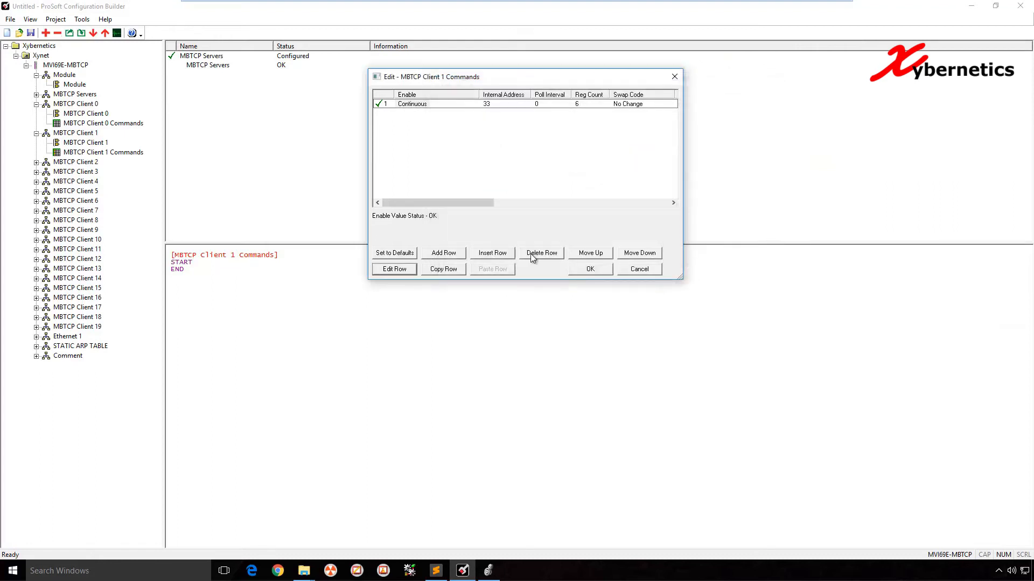
click(598, 273)
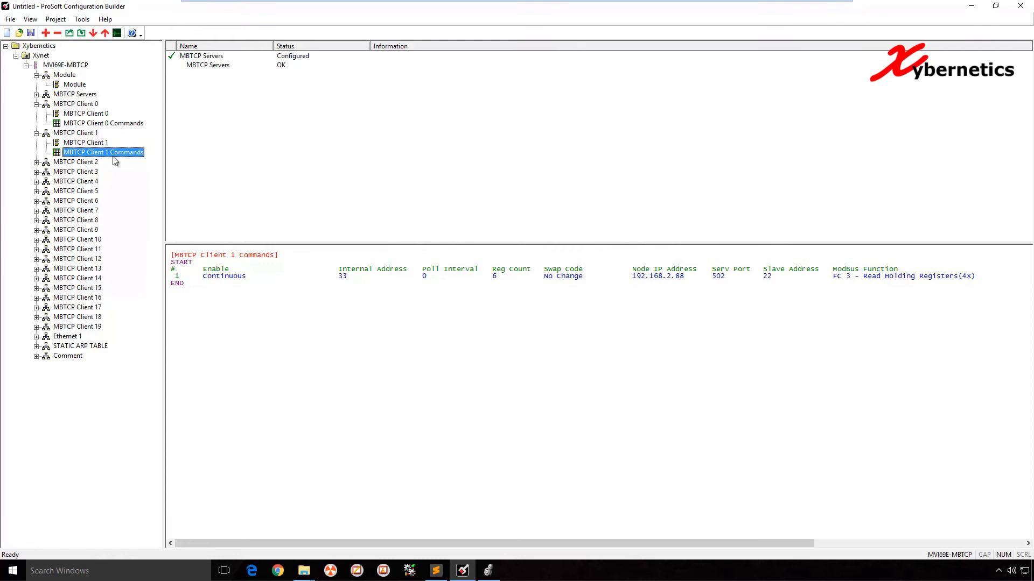
Step: Review the commands configured under MBTCP Client 0 Commands
click(129, 125)
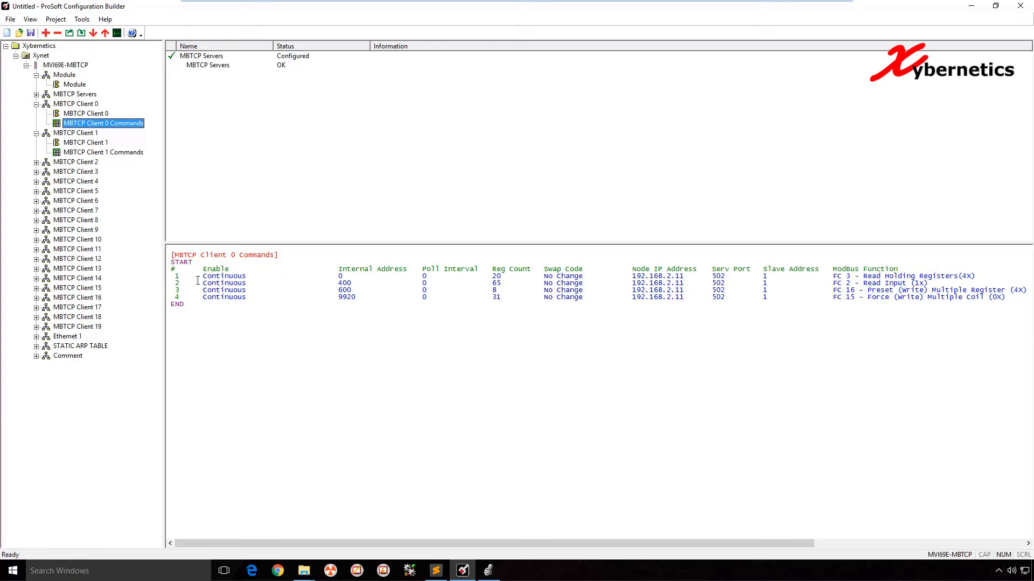
drag(208, 277, 257, 303)
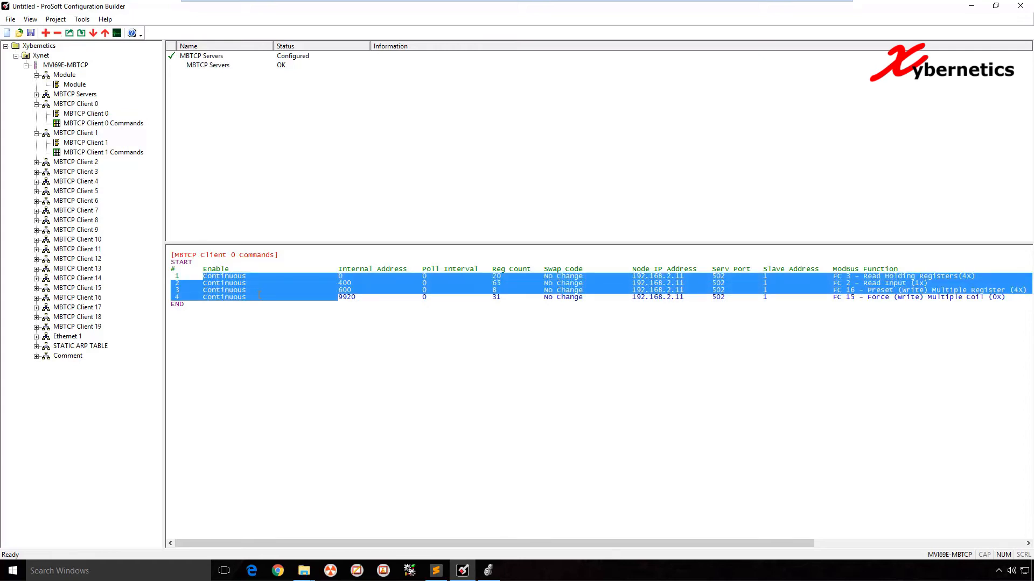
click(255, 312)
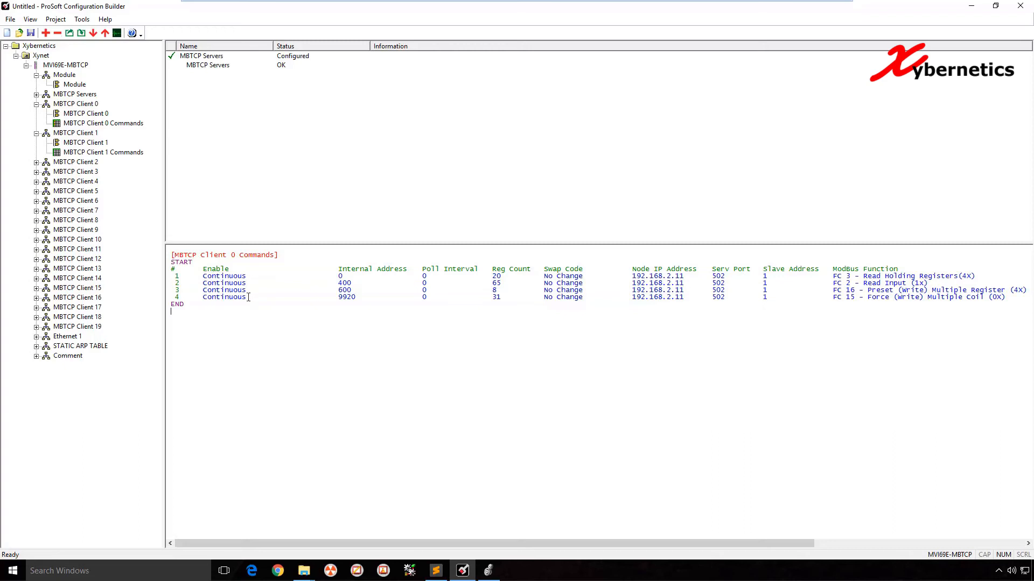
Step: Open the MBTCP Client 0 settings for editing
click(97, 114)
right_click(97, 114)
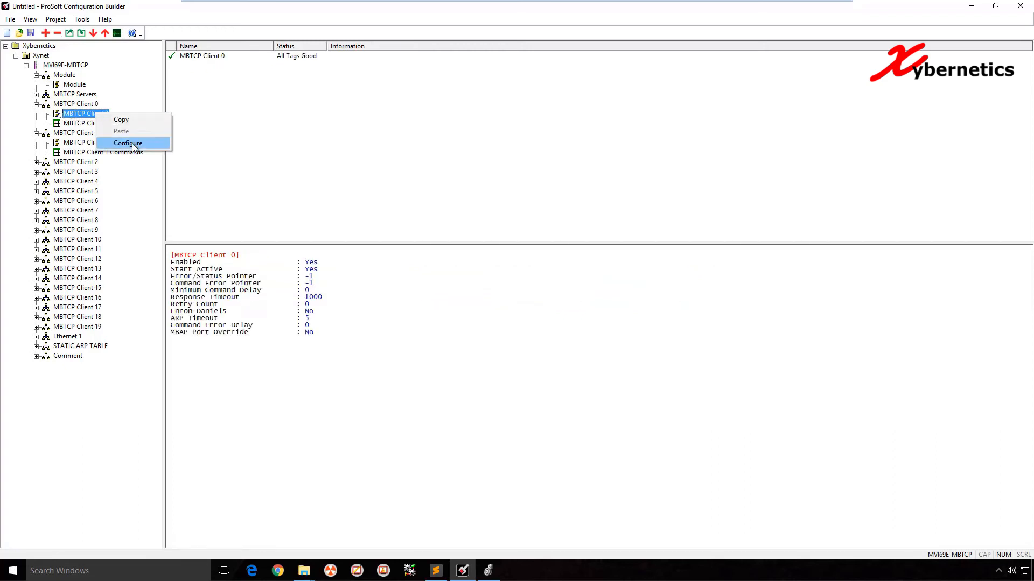
click(131, 143)
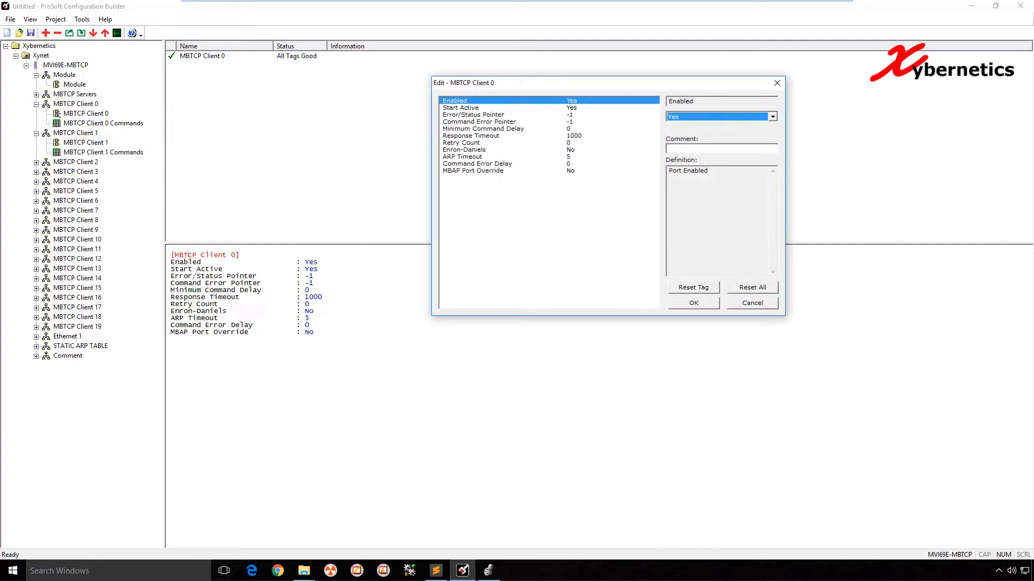
Step: Switch to the MappingTest workbook, reposition its window, and clear the stray value in G32 below the Command 2 rows
key(alt+Tab)
drag(1002, 32, 958, 47)
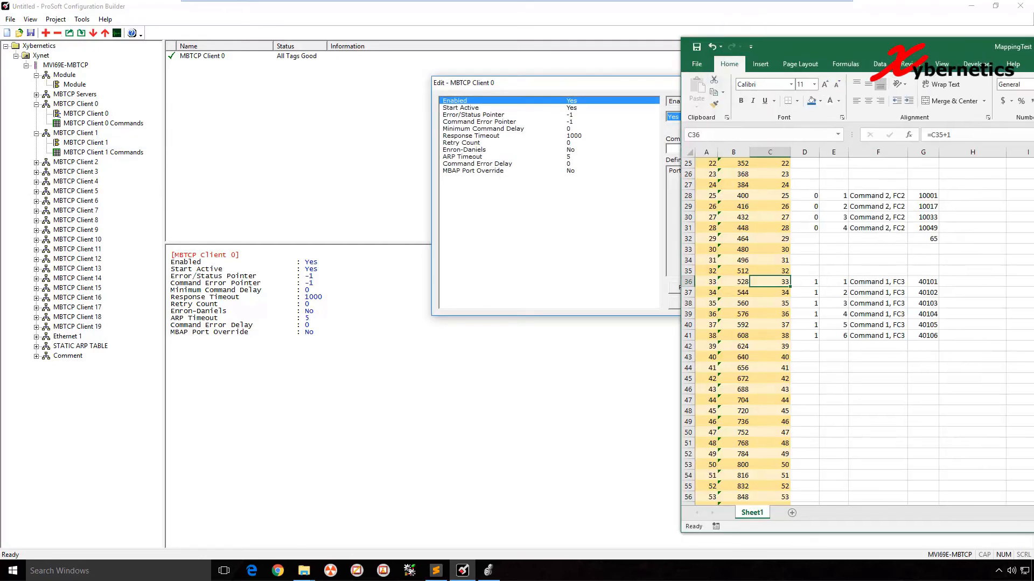
scroll(871, 230, up, 5)
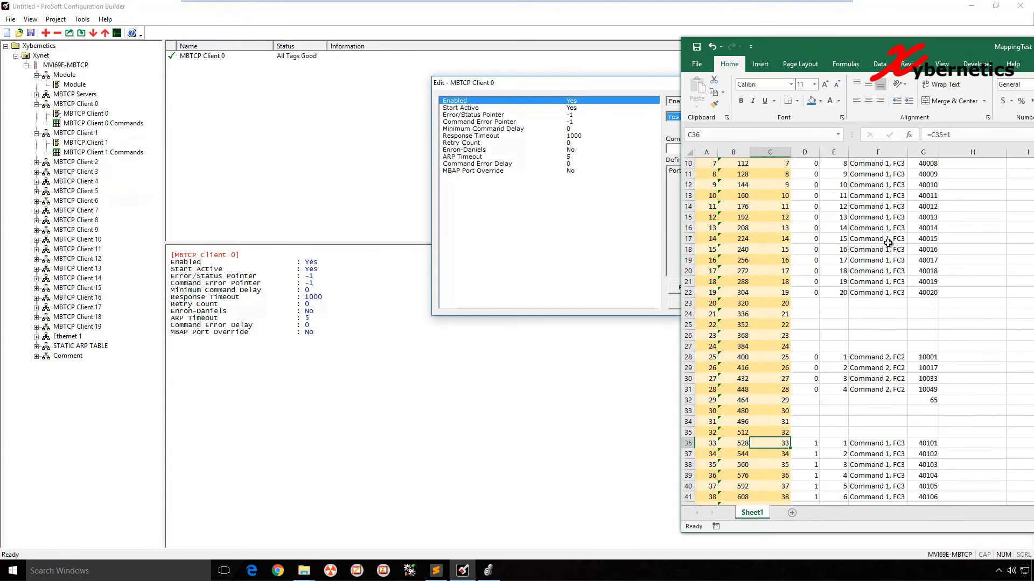
click(932, 400)
key(Delete)
scroll(895, 323, up, 3)
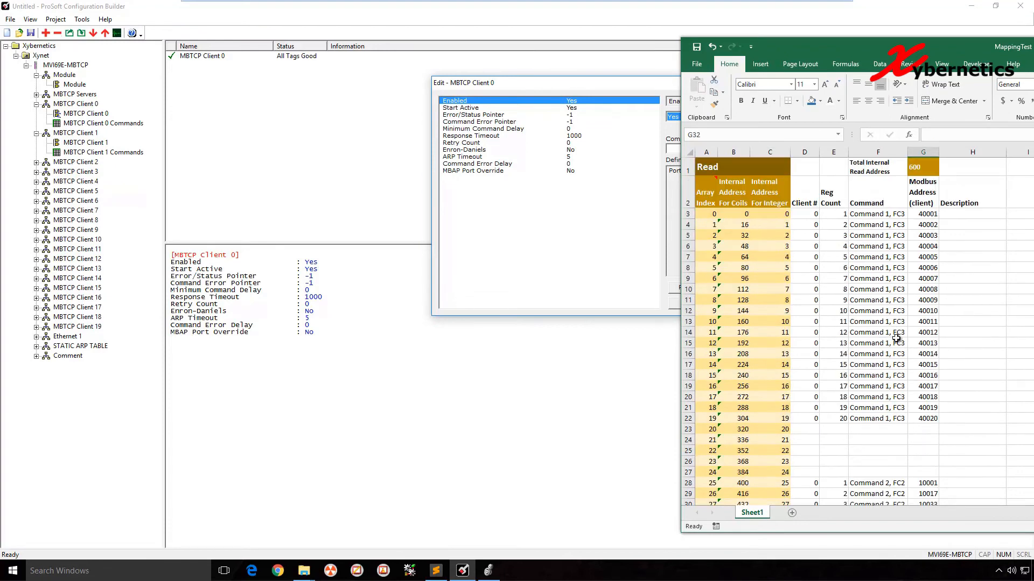
scroll(851, 295, down, 3)
click(829, 379)
click(808, 379)
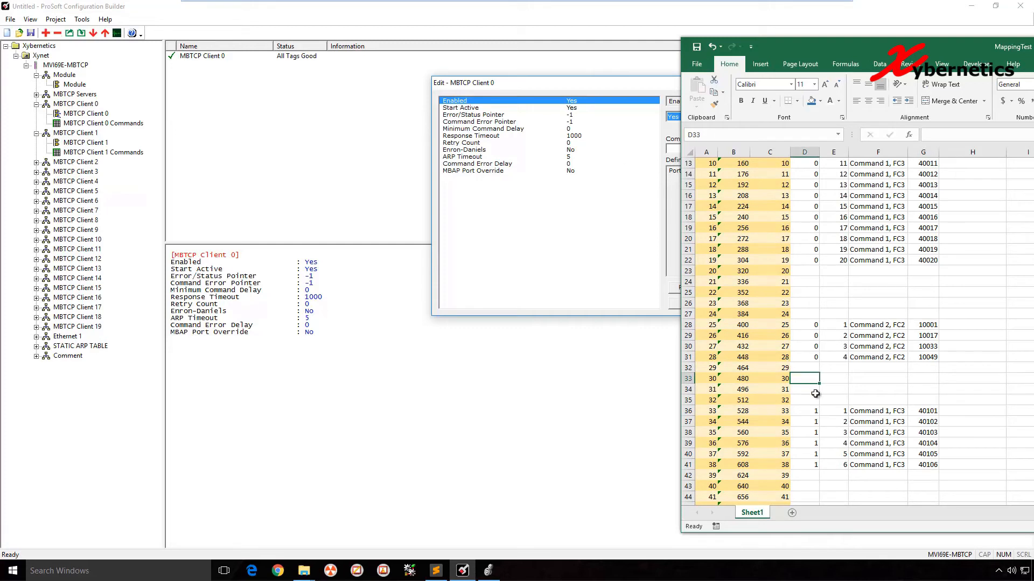
Step: Look up address 100 in the MappingTest workbook and set the Command Error Pointer of MBTCP Client 0 to 100
click(580, 120)
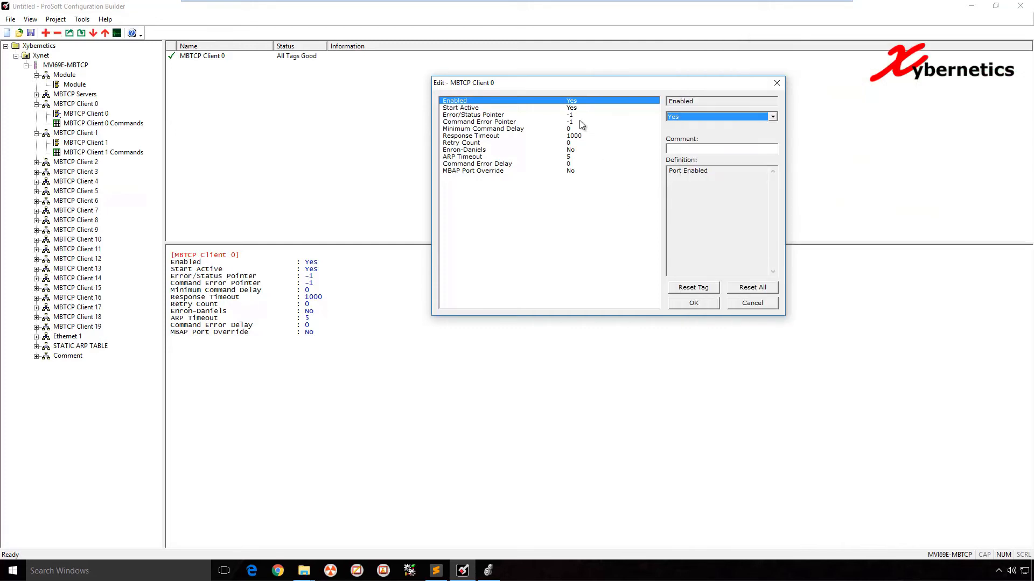
click(576, 120)
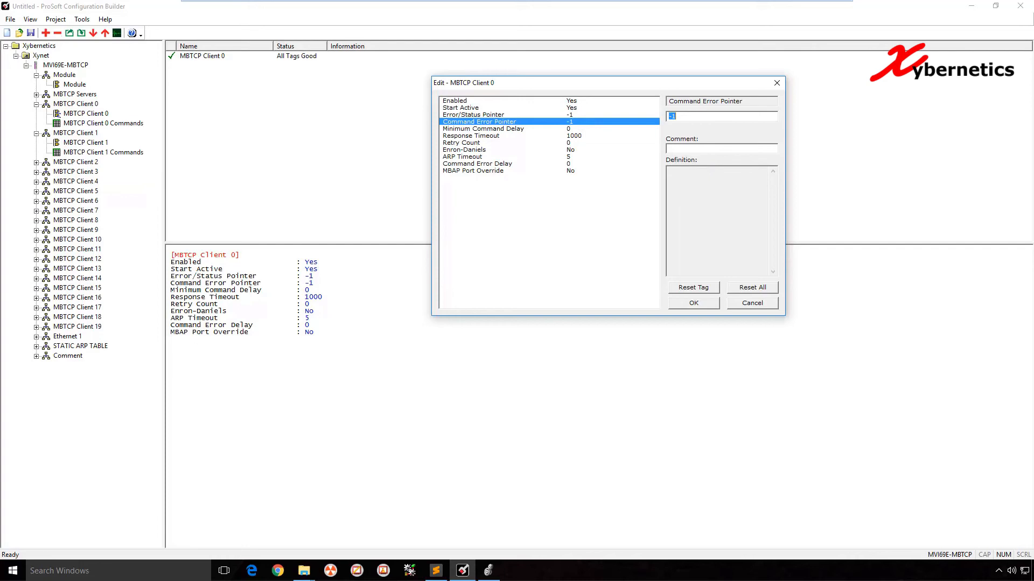
key(alt+Tab)
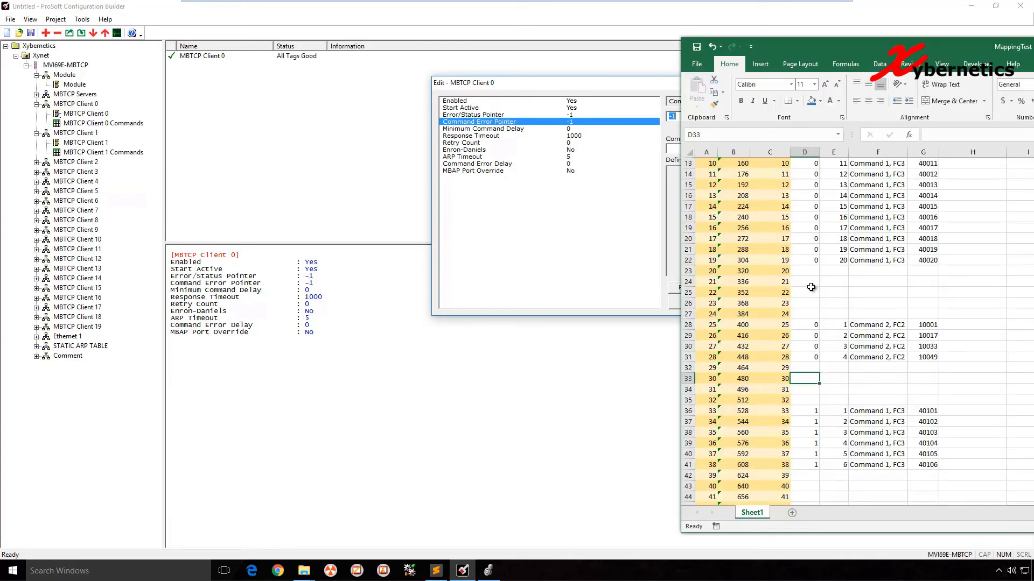
scroll(811, 287, down, 3)
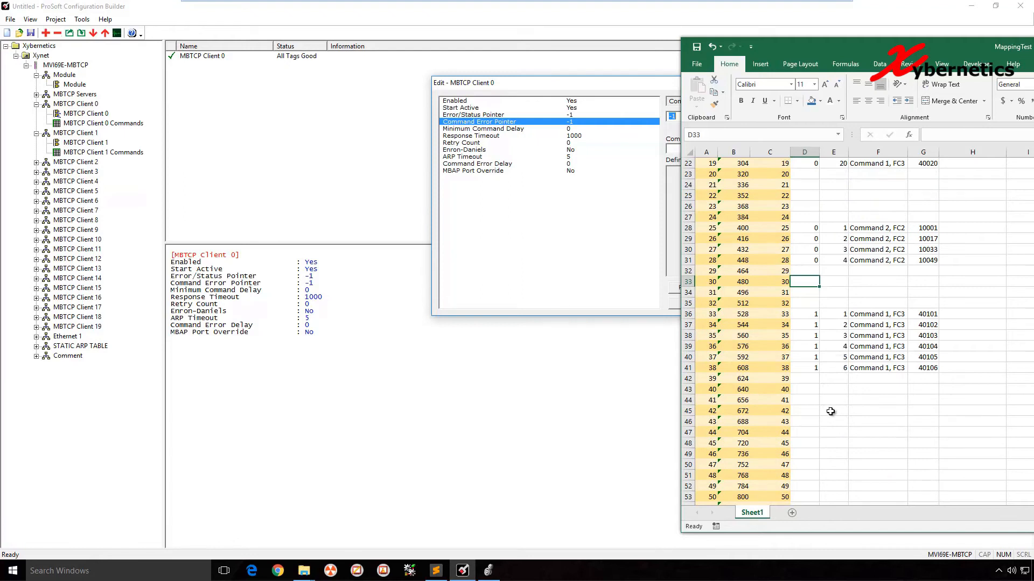
scroll(831, 411, down, 20)
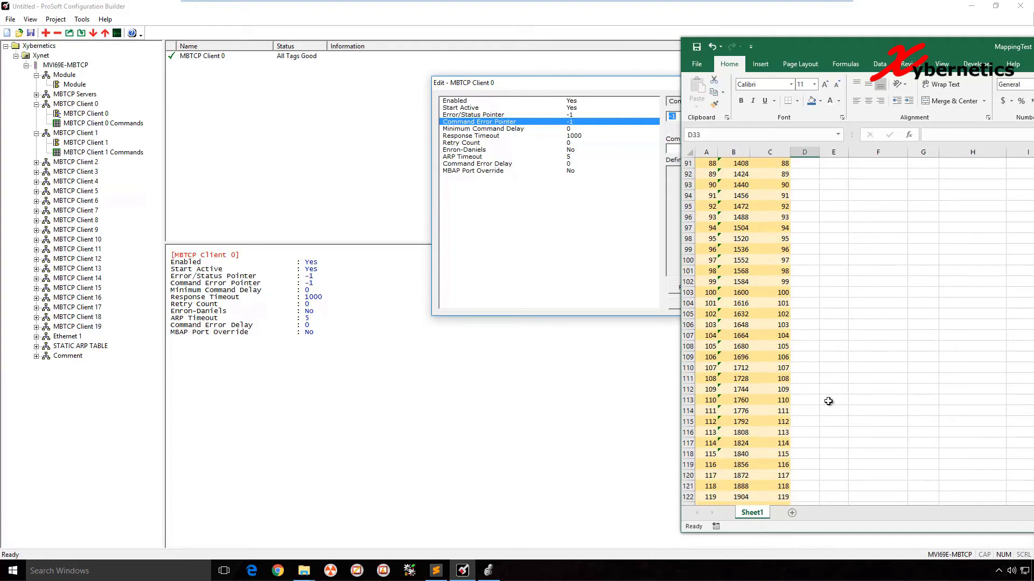
click(812, 357)
click(580, 123)
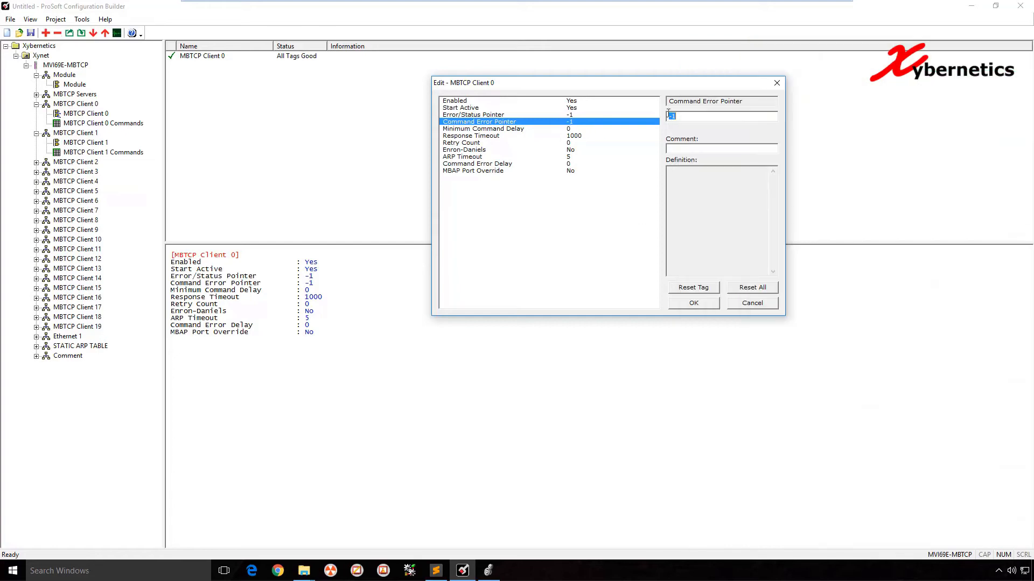
click(699, 118)
text(100)
click(614, 150)
Step: In the MappingTest workbook, enter sample command numbers 1, 2, 3 and 4 in D103:D106 beside addresses 100 to 103
key(alt+Tab)
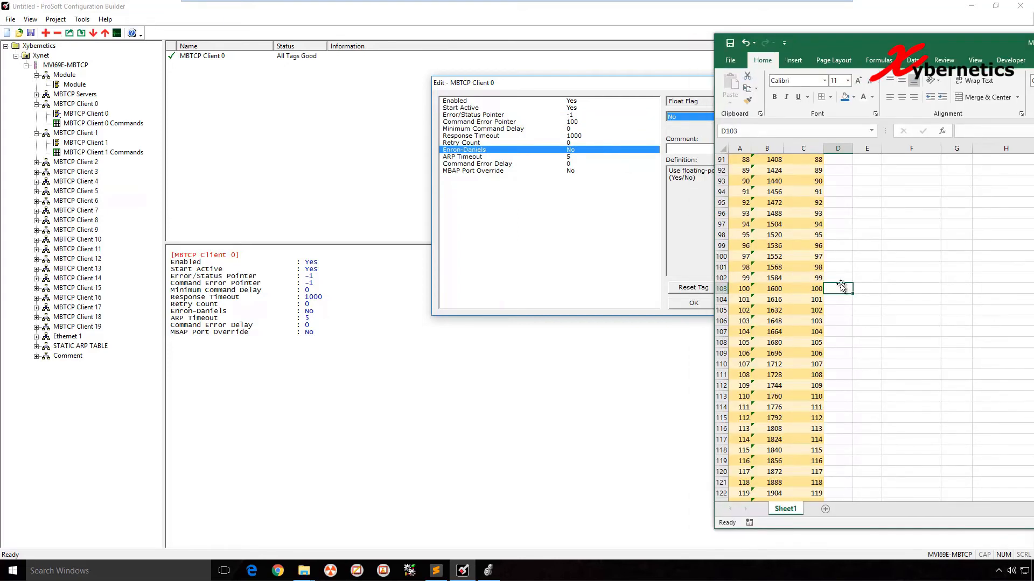
text(1)
key(Return)
text(2)
key(Return)
text(3)
key(Return)
text(4)
key(Return)
drag(840, 284, 809, 324)
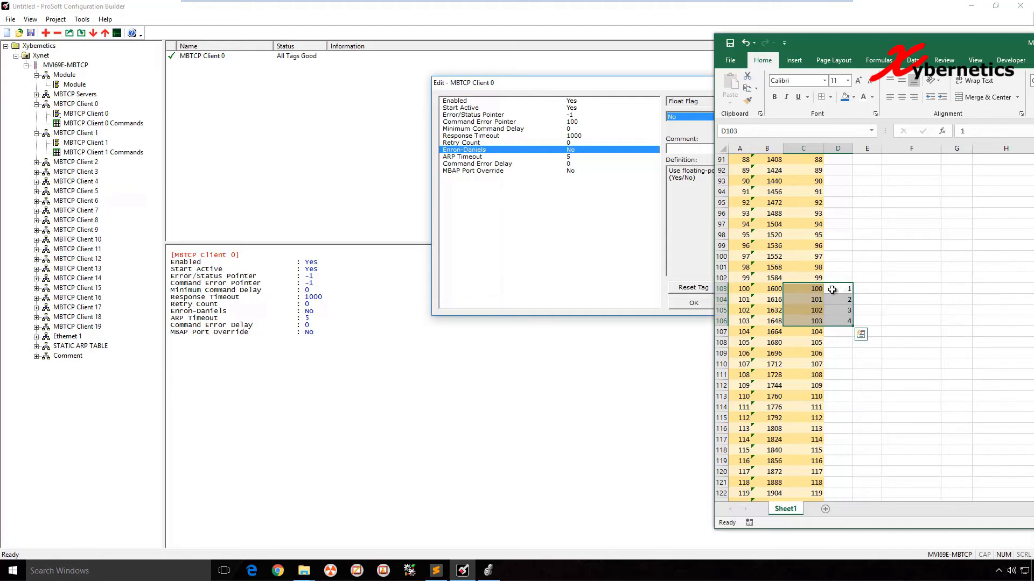
drag(798, 289, 848, 319)
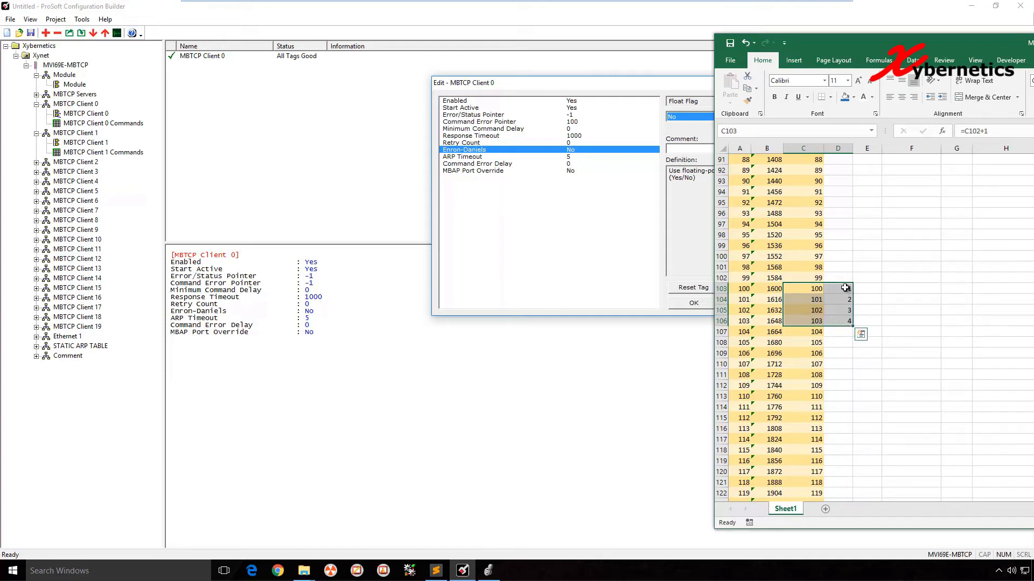
Step: Fill E103:E106 with the sample error code -48 for the four command numbers
click(871, 289)
text(-48)
key(ctrl+Return)
key(ctrl+c)
key(Down)
key(ctrl+v)
key(Down)
key(ctrl+v)
key(Down)
key(ctrl+v)
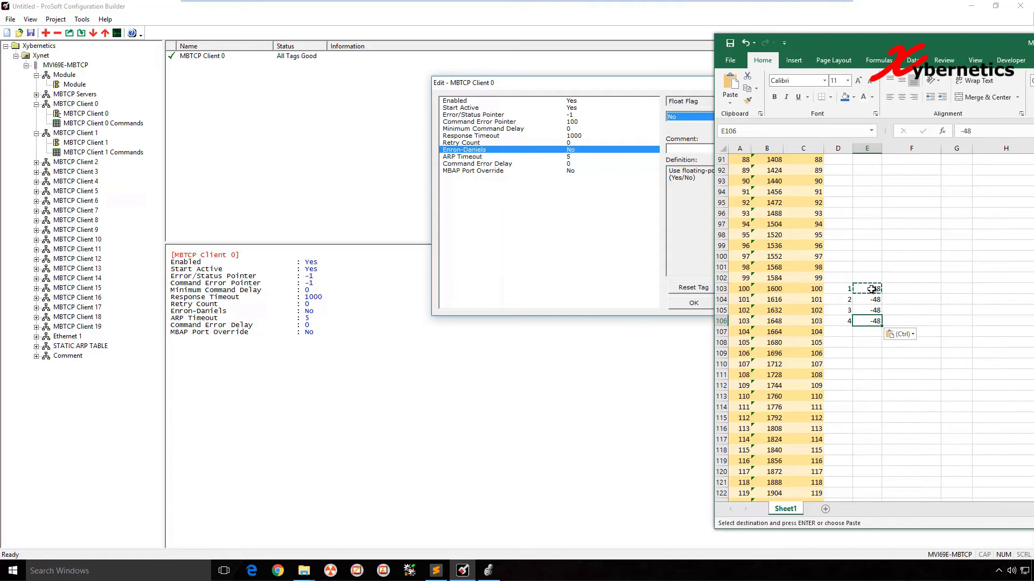
drag(845, 289, 867, 321)
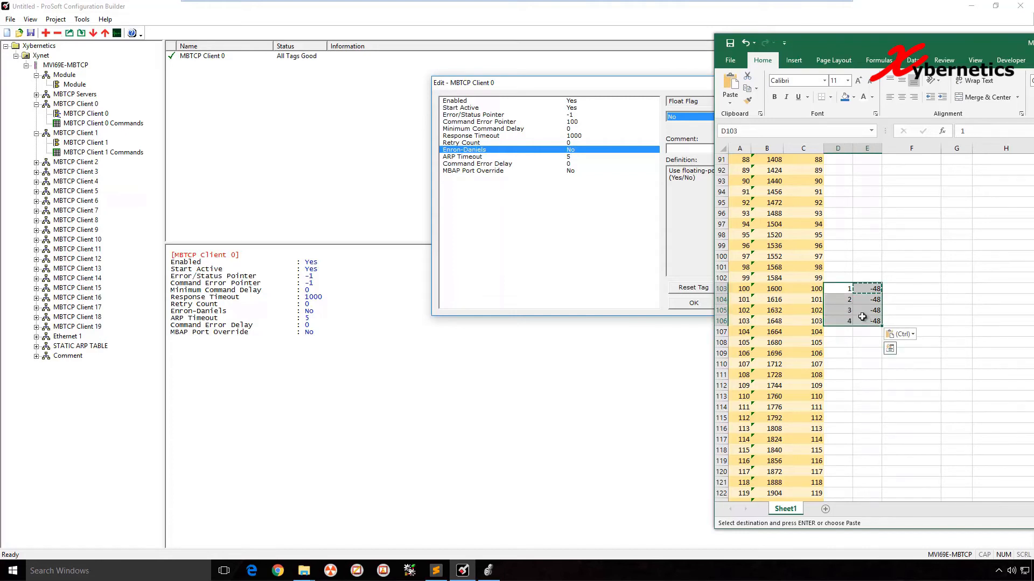
drag(867, 289, 867, 321)
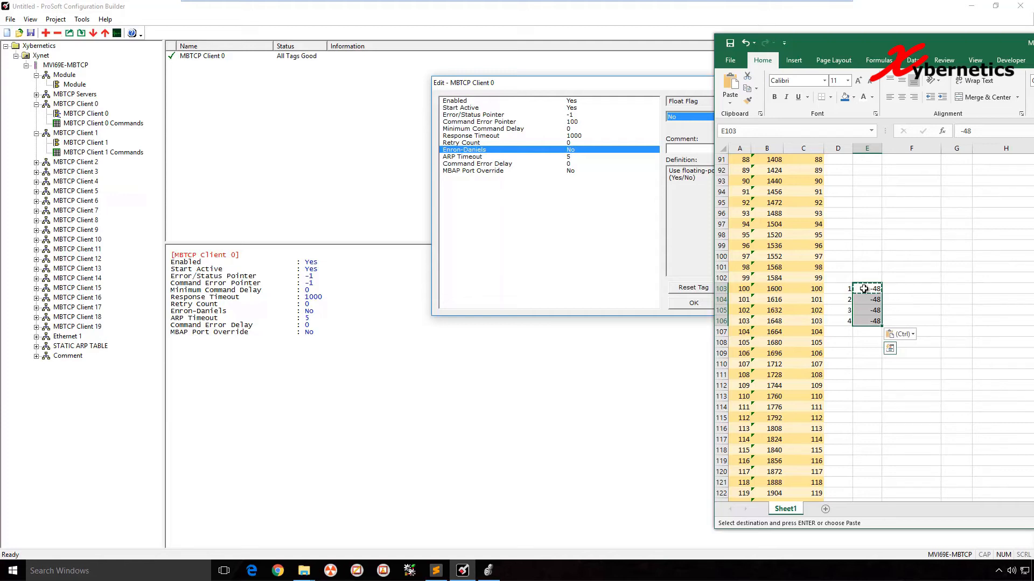
Step: Replace the sample error codes in E103:E106 with 0
click(873, 291)
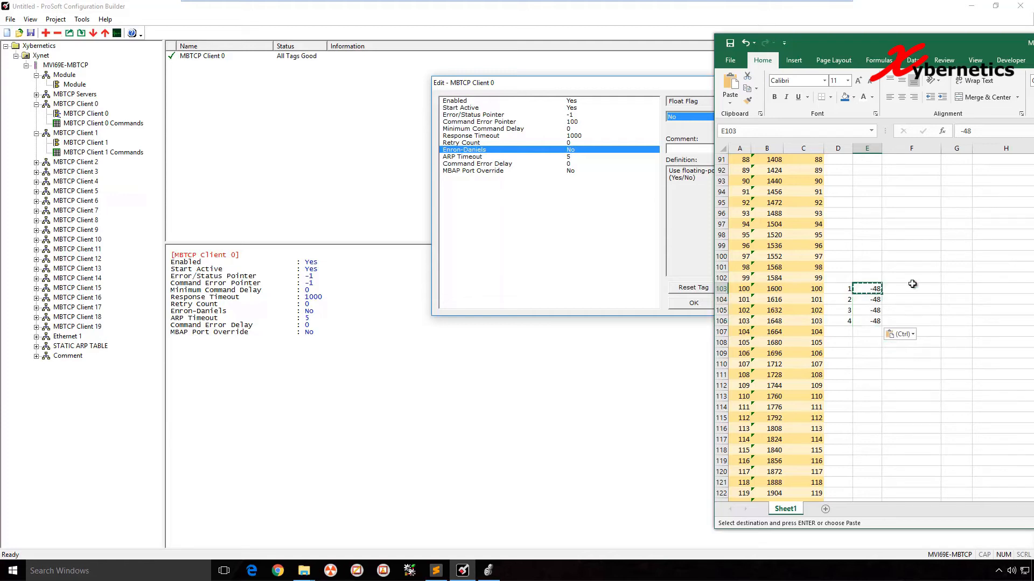
text(0)
key(Return)
text(0)
key(Return)
text(0)
key(Return)
text(0)
key(Return)
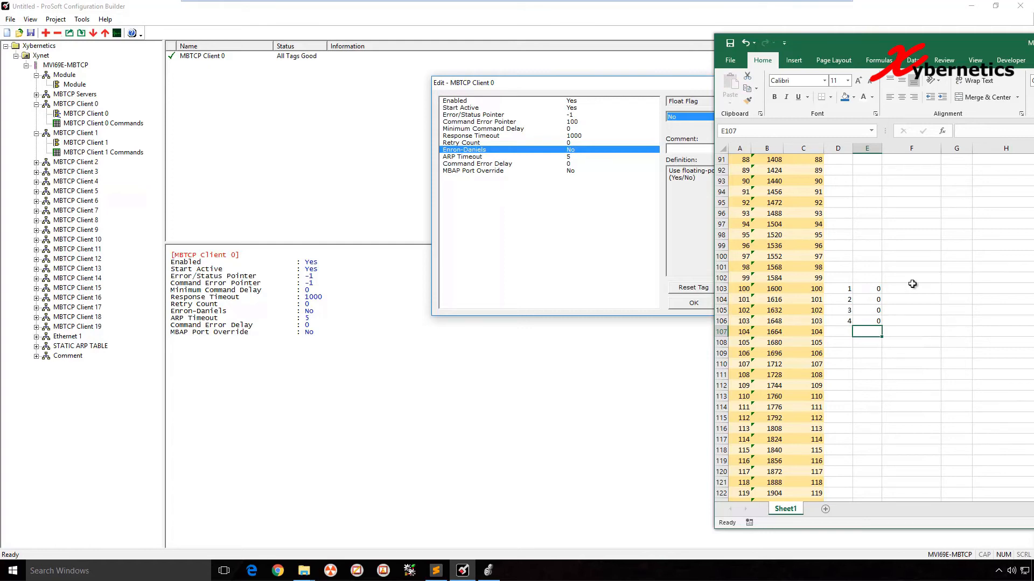
Step: Compare the Command Error Pointer of MBTCP Client 0 with the mapped rows C103:E106 in the workbook
click(573, 127)
click(575, 125)
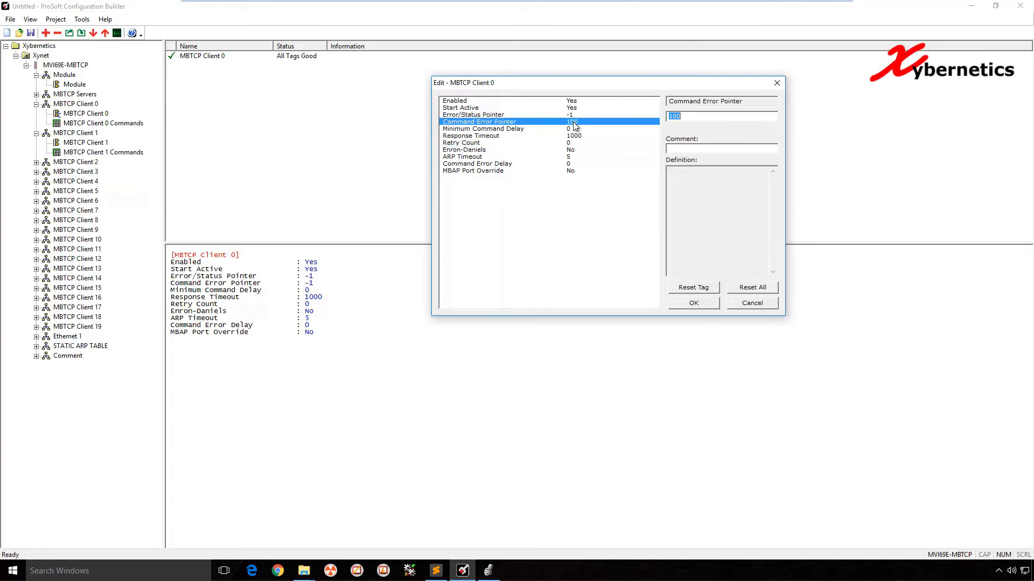
key(alt+Tab)
key(alt+Tab)
key(alt+Tab)
drag(818, 289, 866, 321)
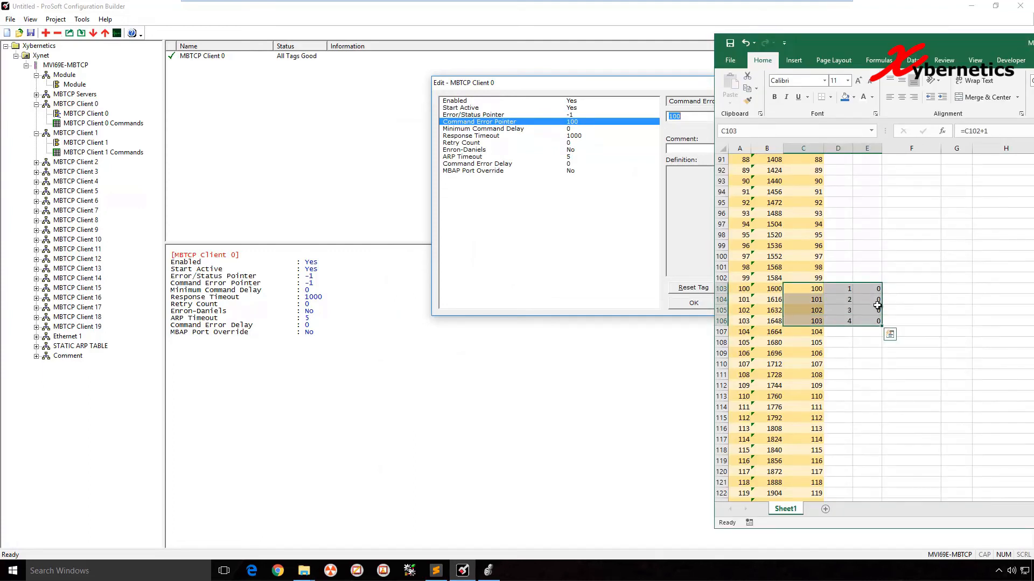
Step: Clear the sample command numbers and error codes from D103:E106
click(924, 287)
drag(855, 290, 869, 322)
key(Delete)
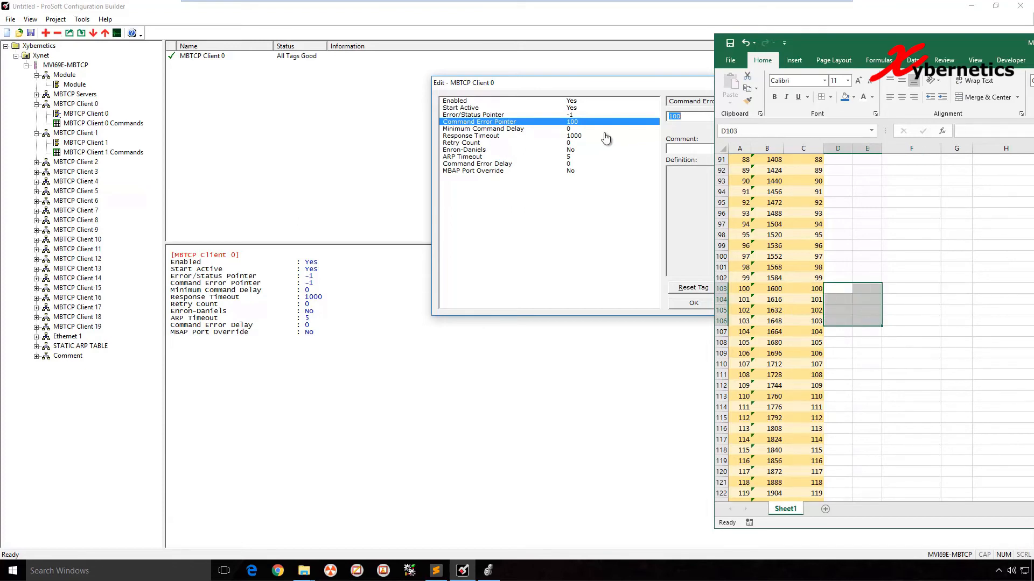
Step: Set the Command Error Pointer of MBTCP Client 0 to -1 and accept the client settings
click(587, 120)
text(-1)
click(694, 304)
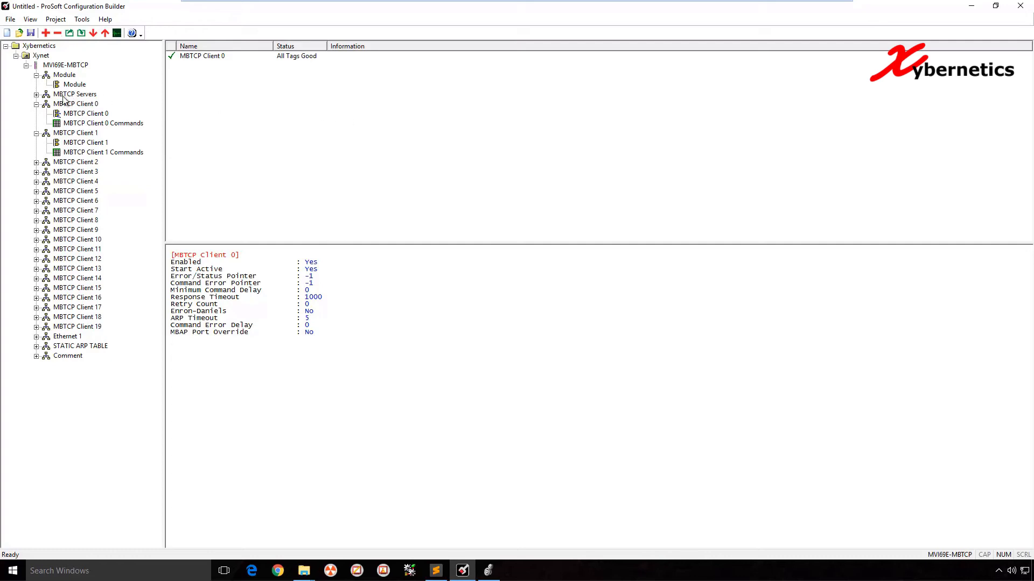
Step: Export the AOI file of the MVI69E-MBTCP module to the Desktop as MVI69E-MBTCP_60_AddOn_Rung_v1_4.L5X
click(66, 65)
right_click(64, 66)
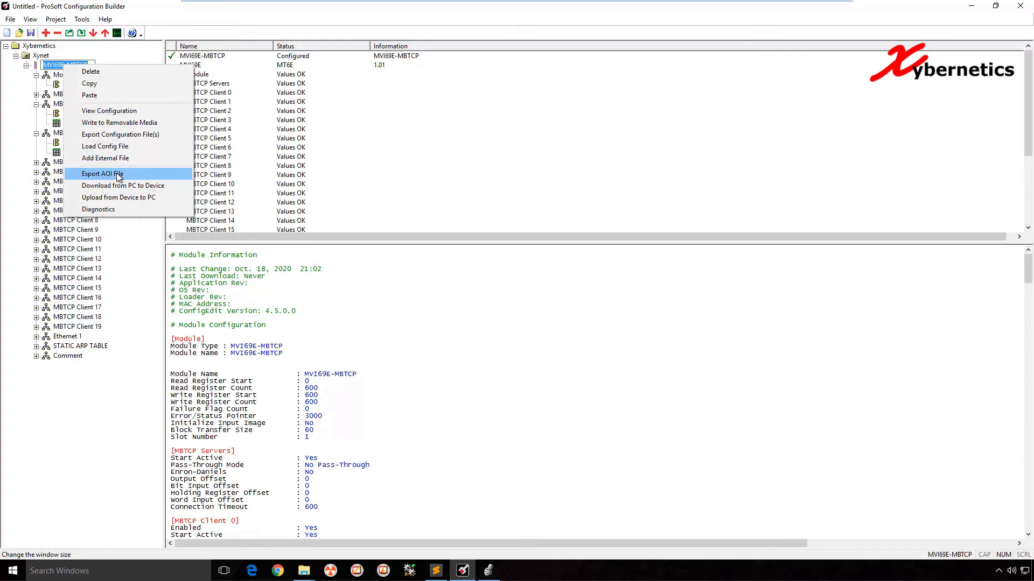
click(116, 172)
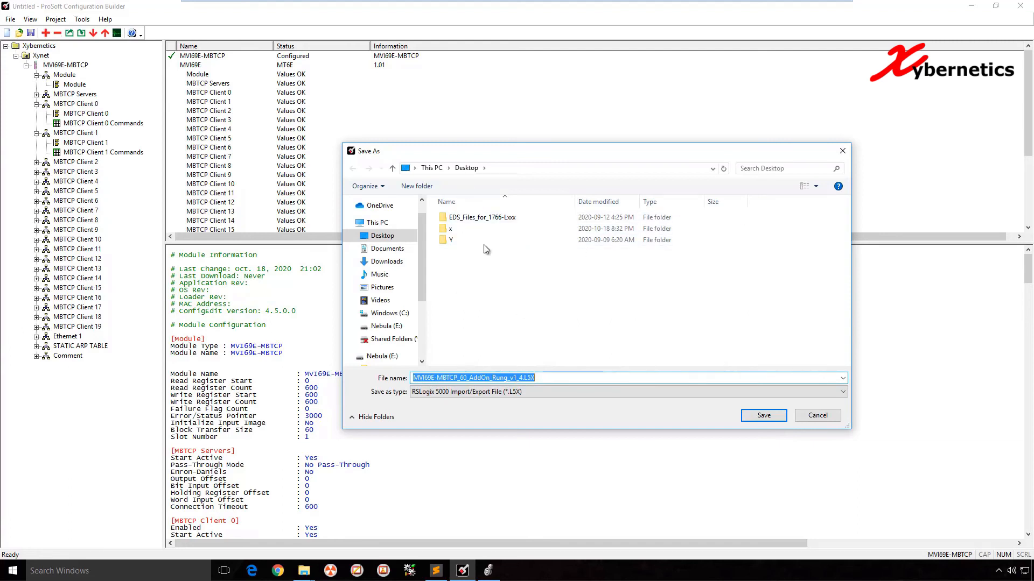
click(774, 420)
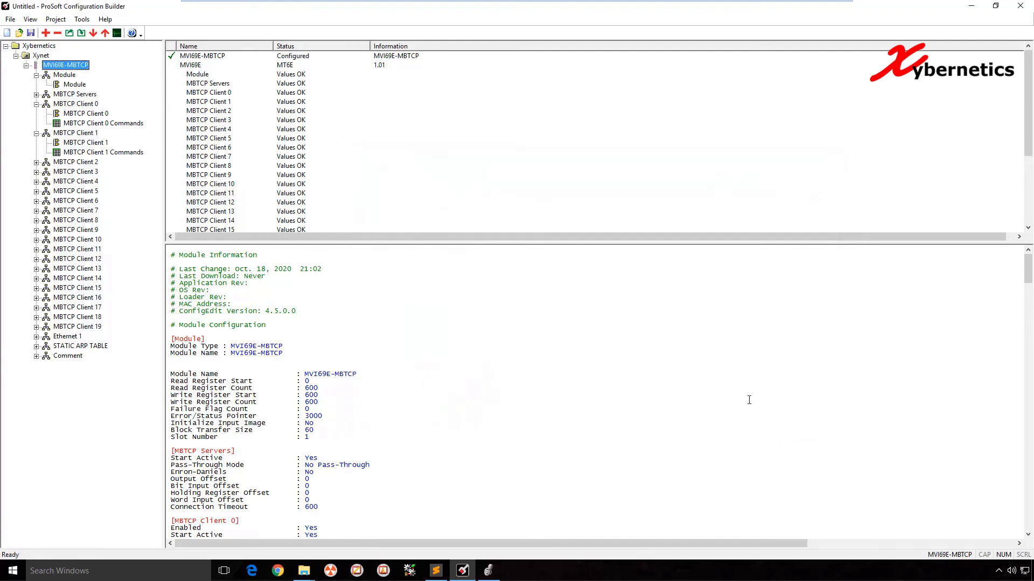
Step: Switch to Logix Designer and add a Ladder Diagram routine named ProSoftRoutine with the description "Something" to MainProgram
click(970, 6)
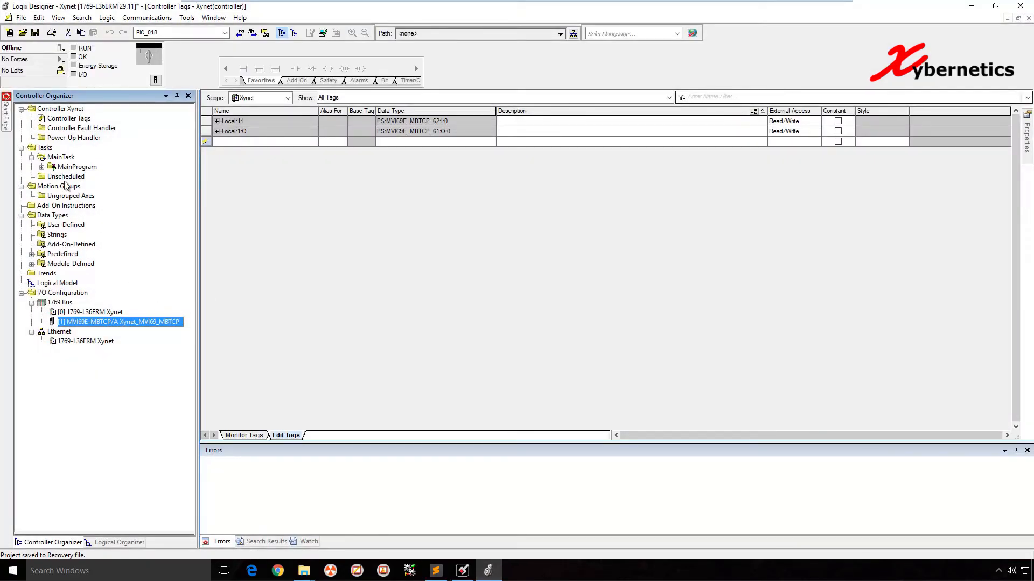
click(42, 168)
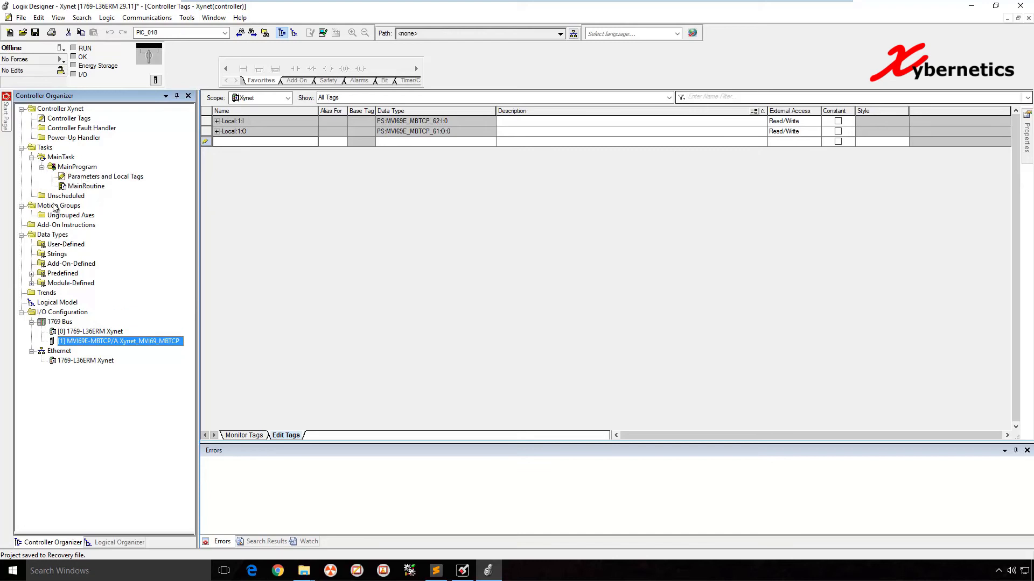
right_click(80, 170)
mouse_move(105, 173)
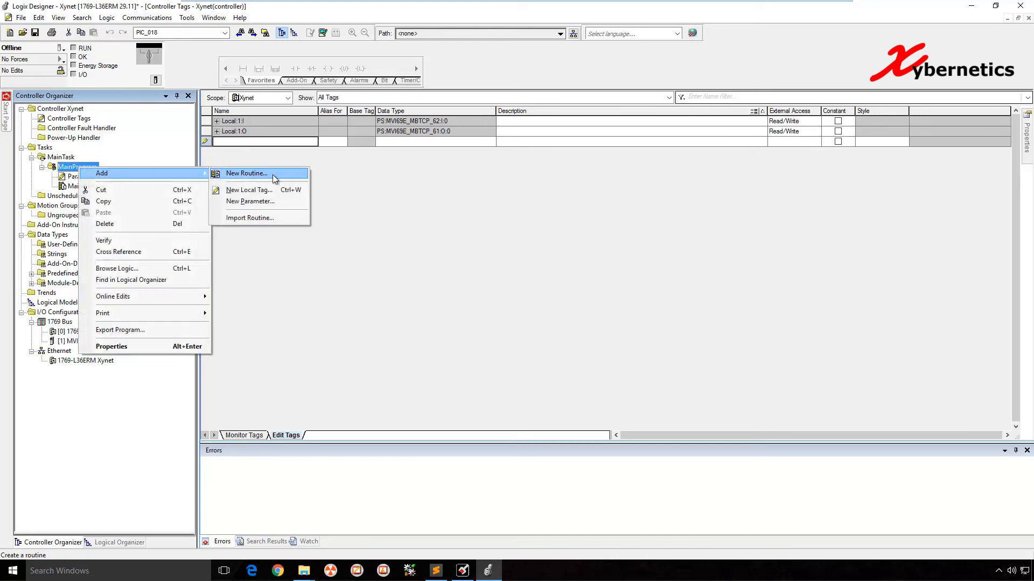
click(265, 176)
text(ProSoftRoutine)
key(Tab)
text(Something)
click(487, 282)
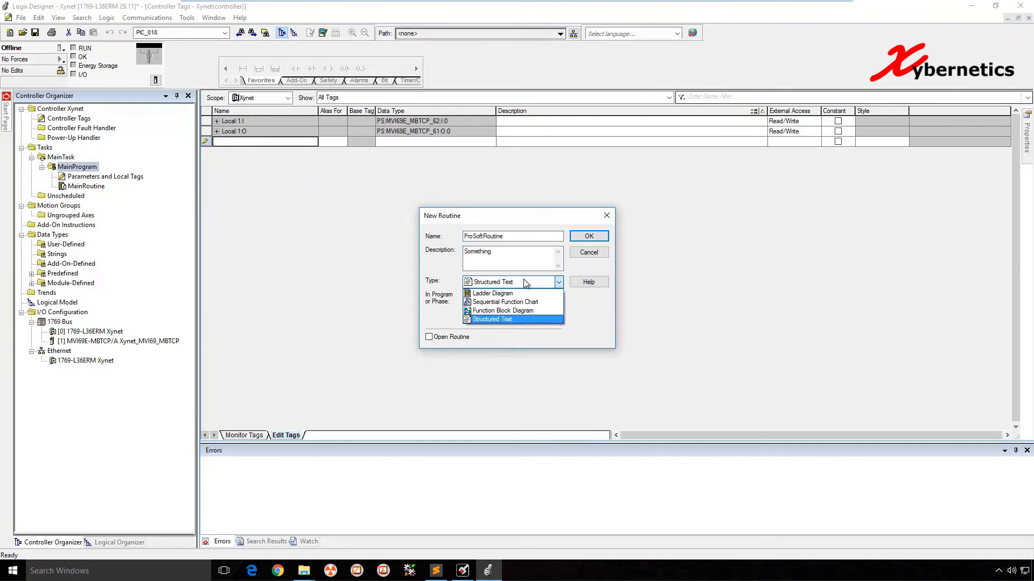
click(492, 293)
click(589, 235)
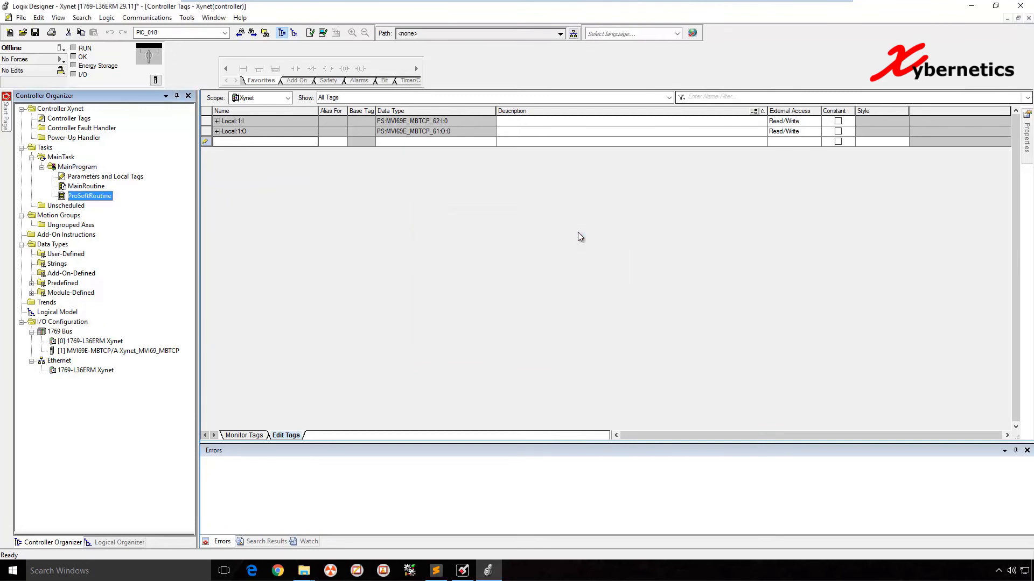
Step: Open ProSoftRoutine and delete its empty rung 0
right_click(84, 197)
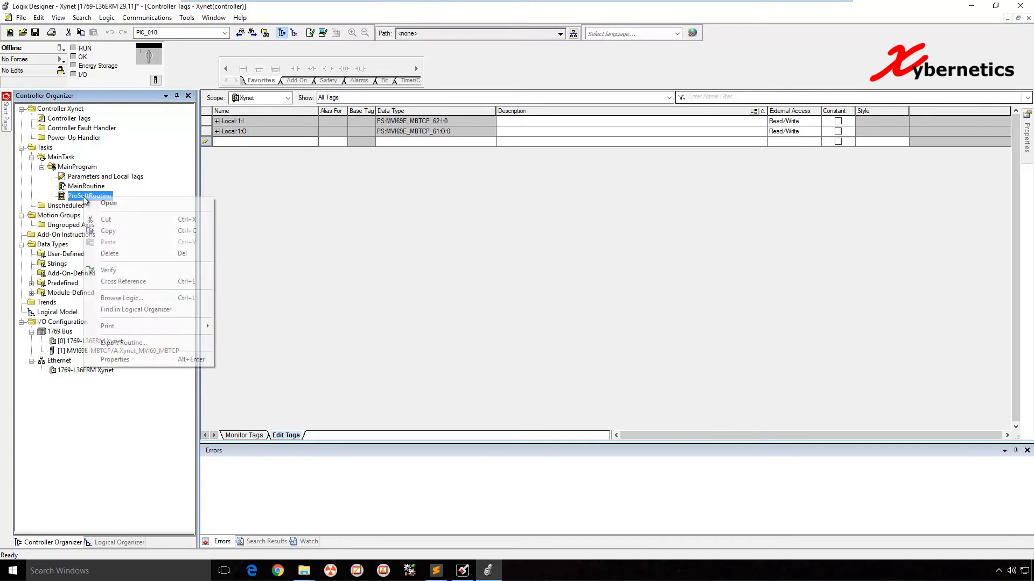
click(92, 203)
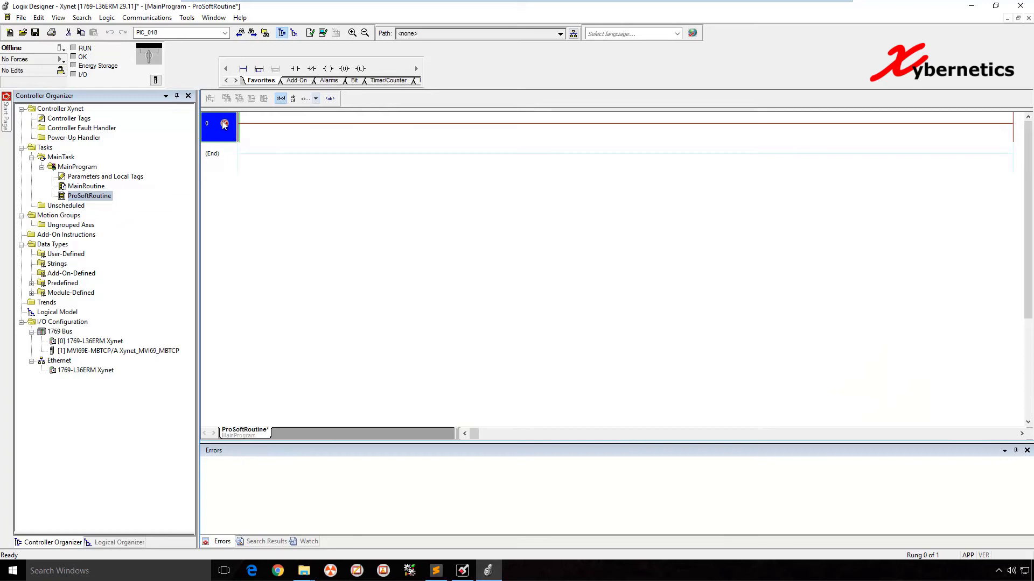
key(Delete)
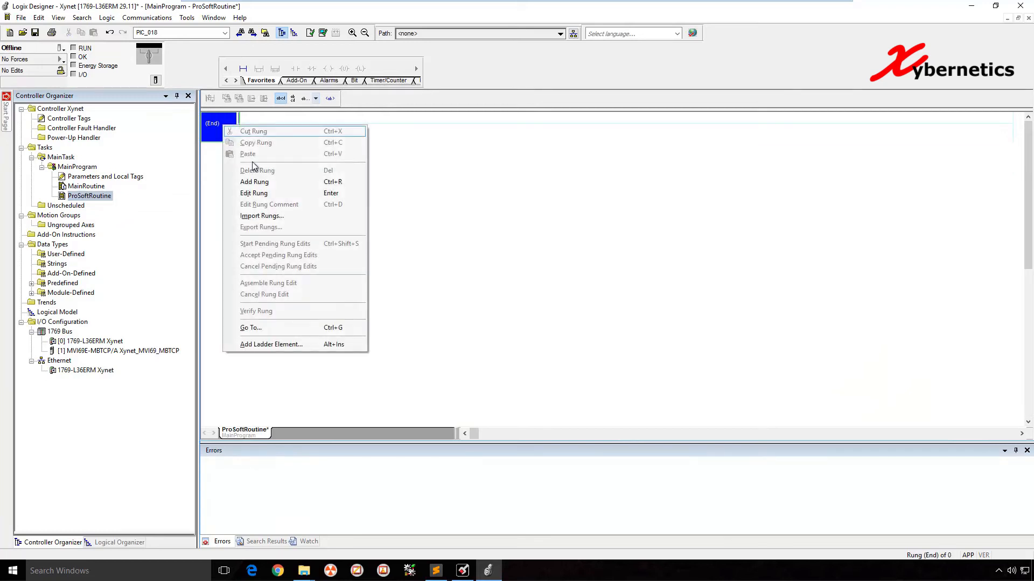
Step: Check the rung files available for import without importing any, and view the controller tags
click(275, 215)
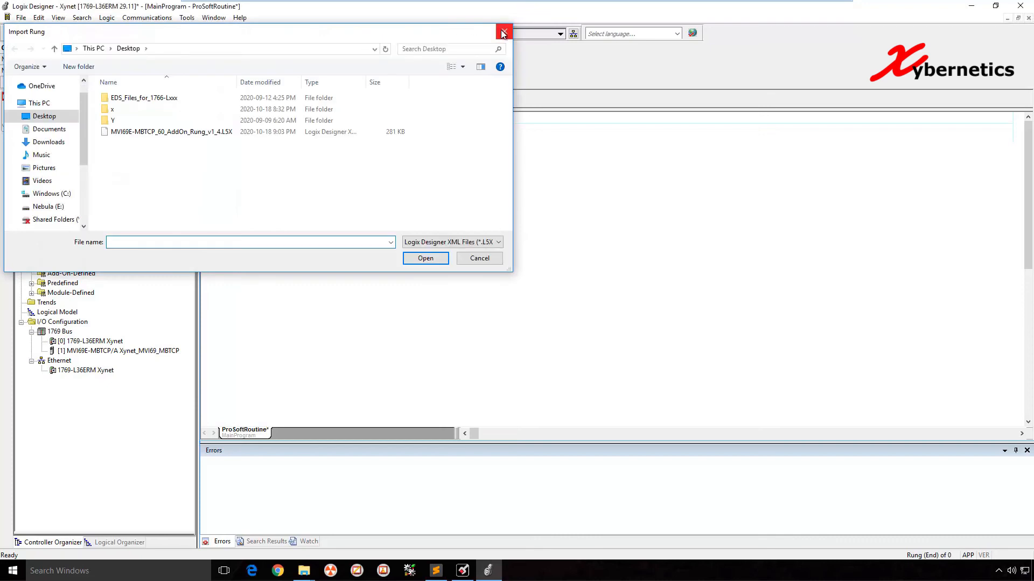
click(503, 34)
double_click(77, 118)
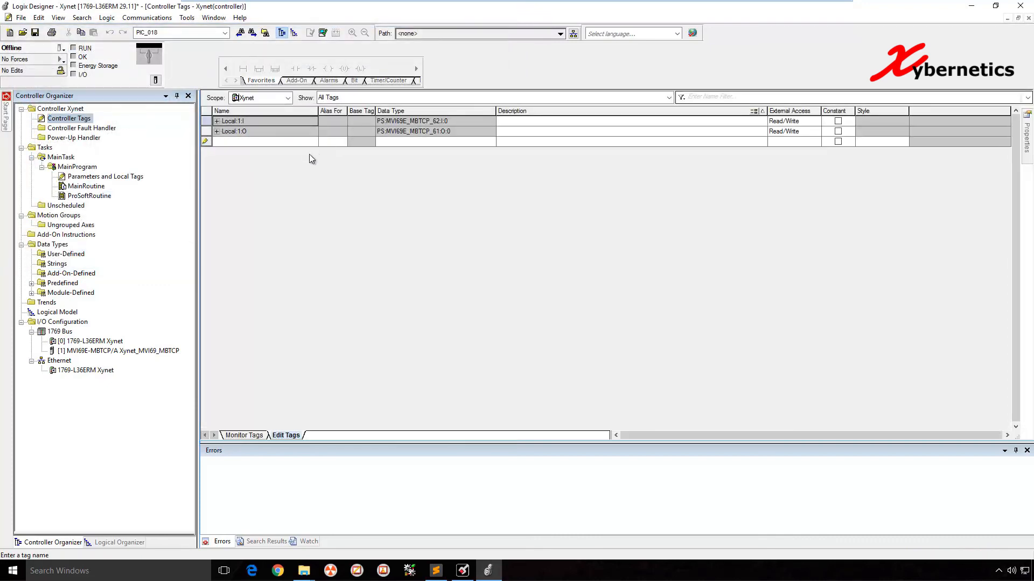
click(267, 143)
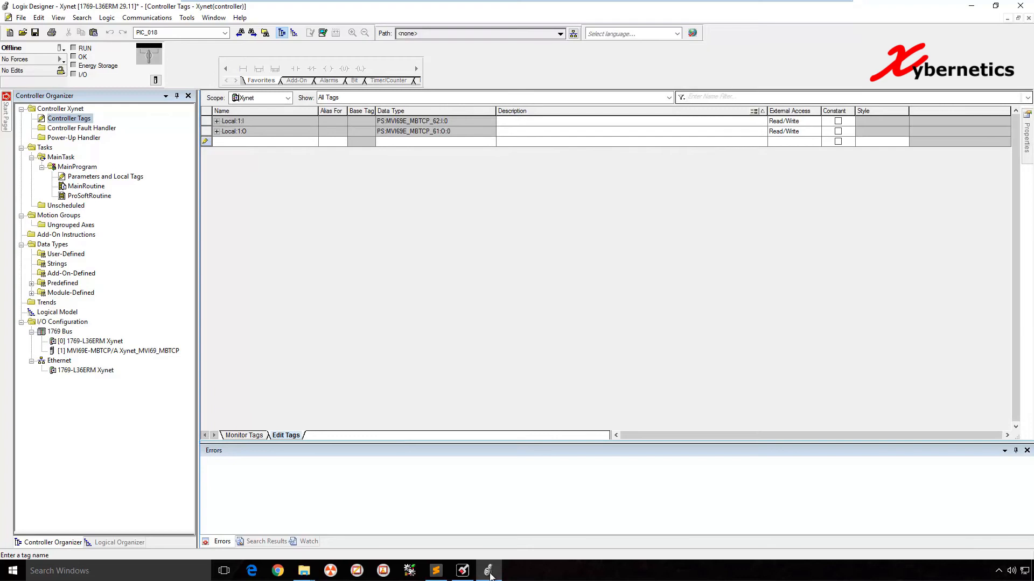
Step: Switch to ProSoft Configuration Builder and review the Module's read and write register settings, discarding any changes
click(462, 567)
click(463, 567)
click(461, 568)
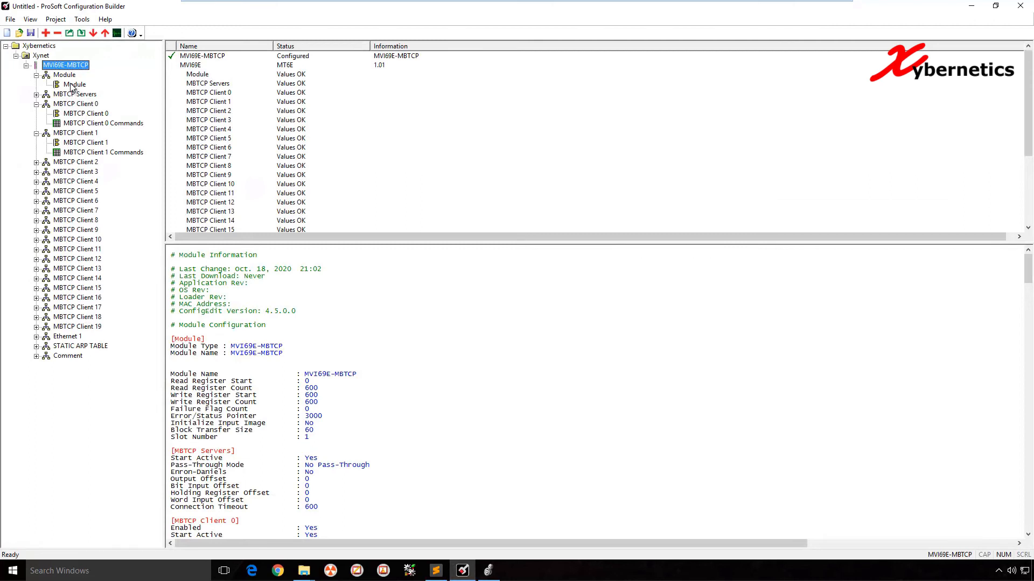
right_click(72, 85)
click(102, 114)
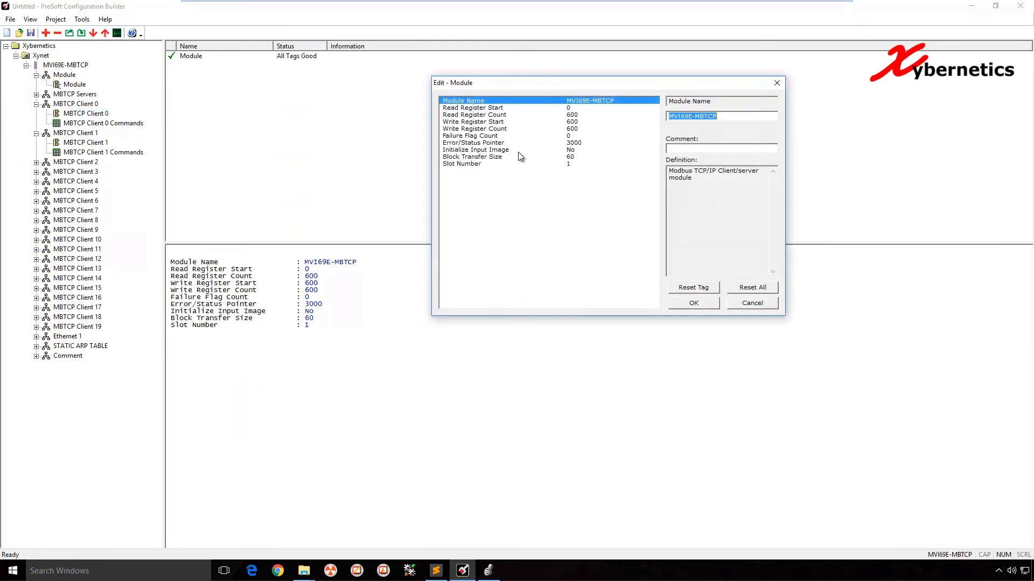
click(571, 108)
click(574, 115)
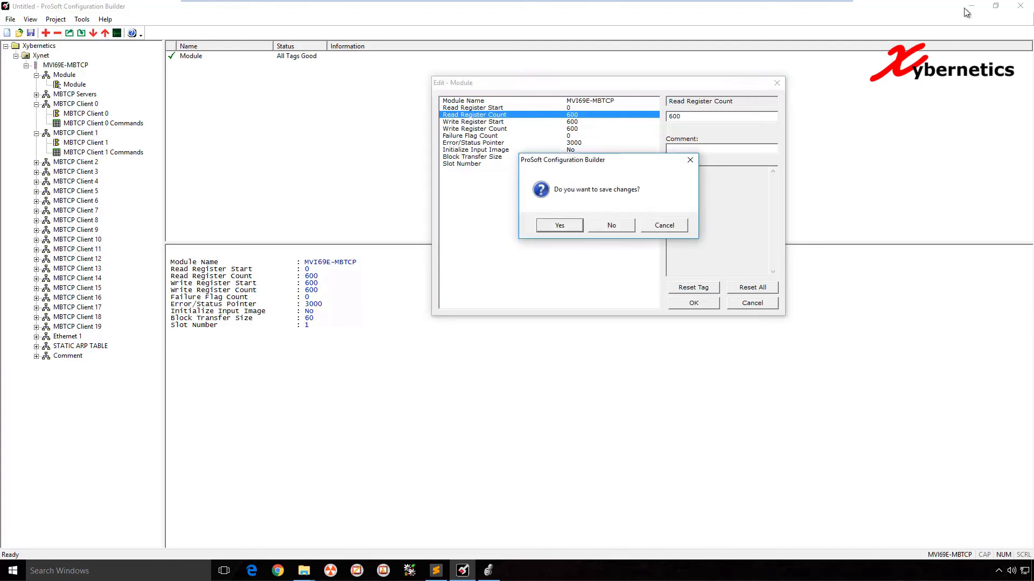
click(611, 225)
click(971, 6)
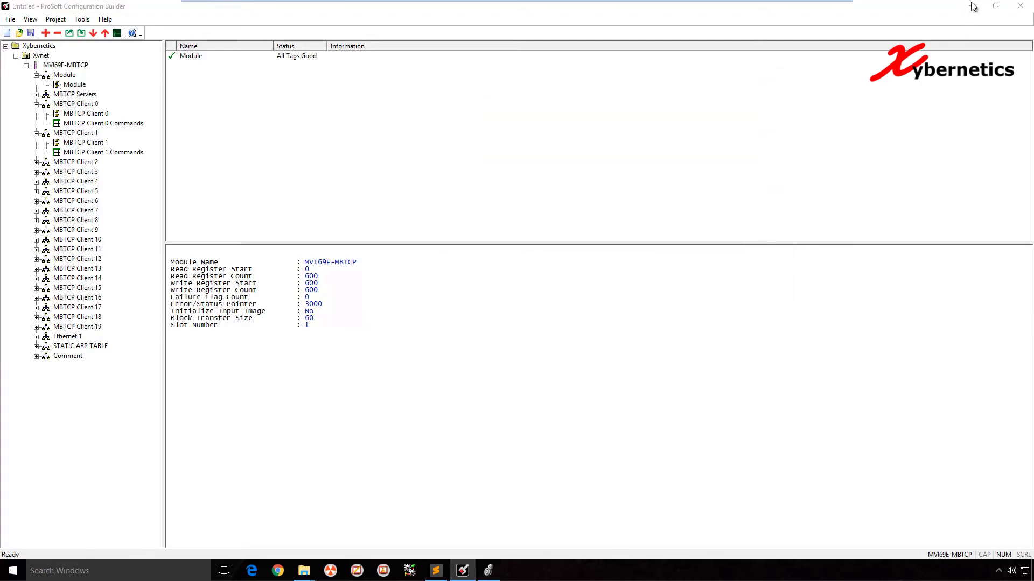
Step: Open ProSoftRoutine, delete its empty rung, and arrange the routine window beside the Controller Tags window
double_click(89, 196)
click(1017, 18)
drag(285, 100, 760, 183)
drag(895, 400, 983, 431)
drag(677, 173, 472, 110)
key(Delete)
drag(537, 123, 583, 108)
mouse_move(471, 162)
drag(478, 161, 505, 161)
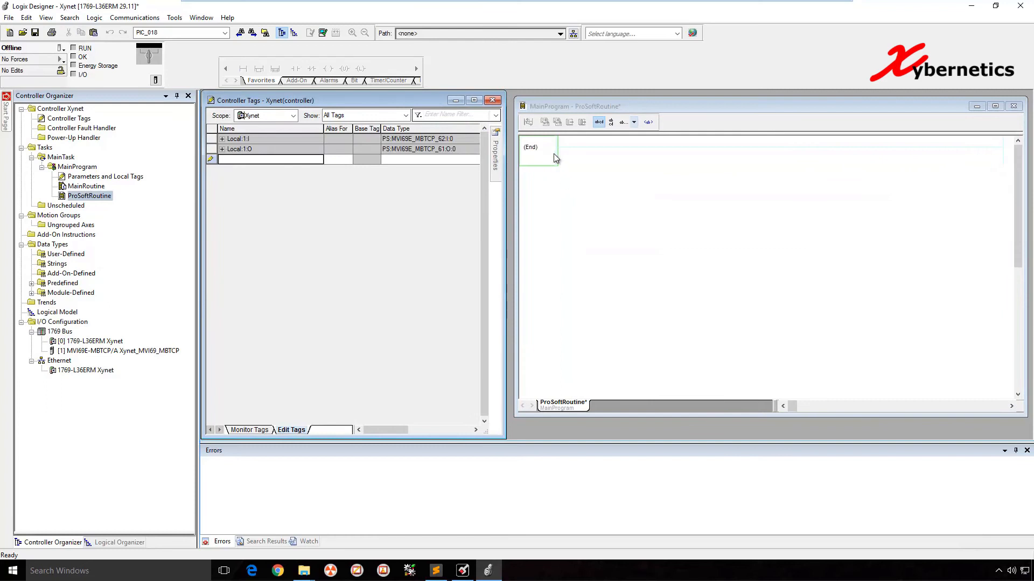
Step: Import the rung file MVI69E-MBTCP_60_AddOn_Rung_v1_4.L5X from the Desktop into ProSoftRoutine
right_click(555, 155)
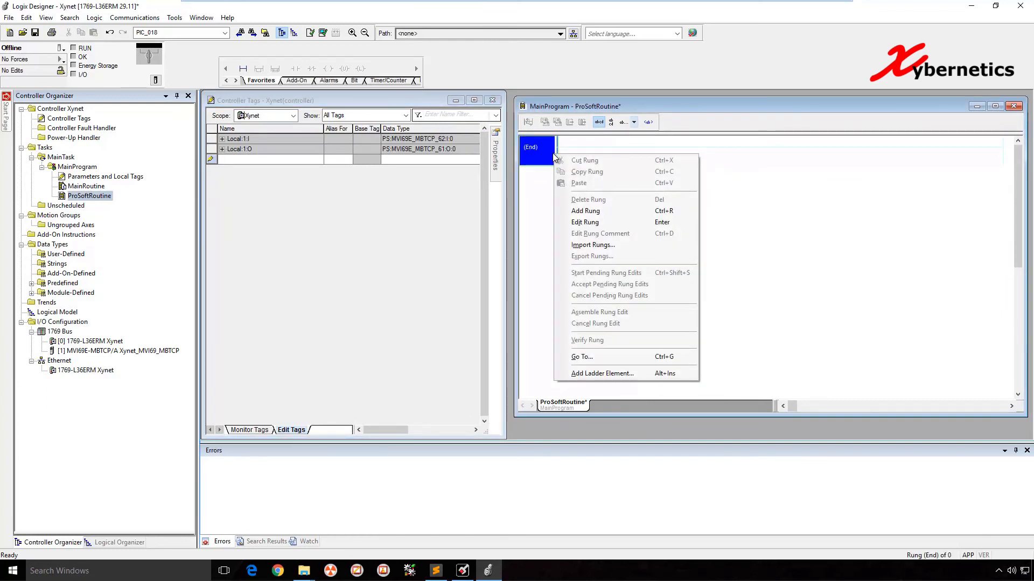
click(607, 245)
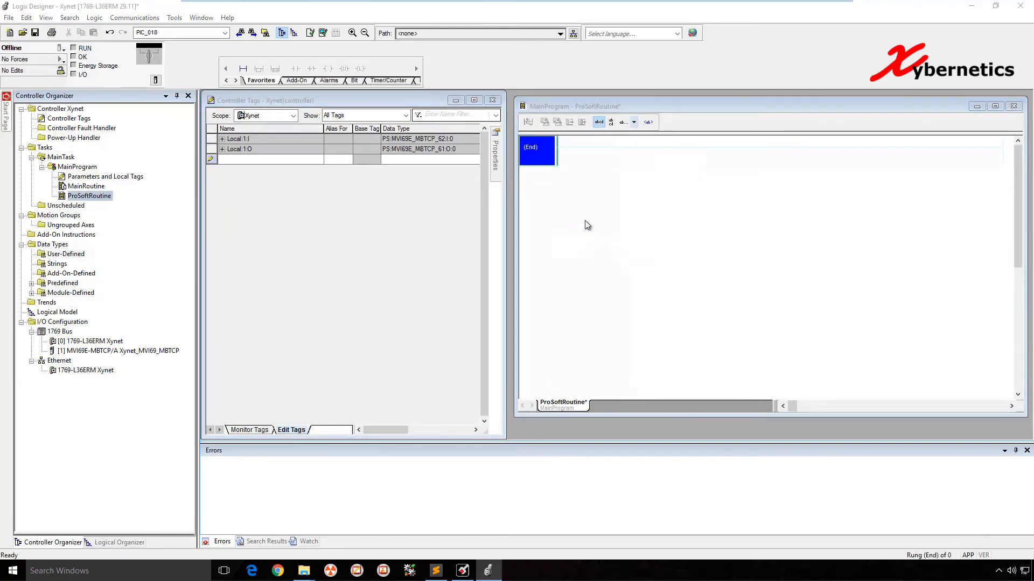
click(196, 135)
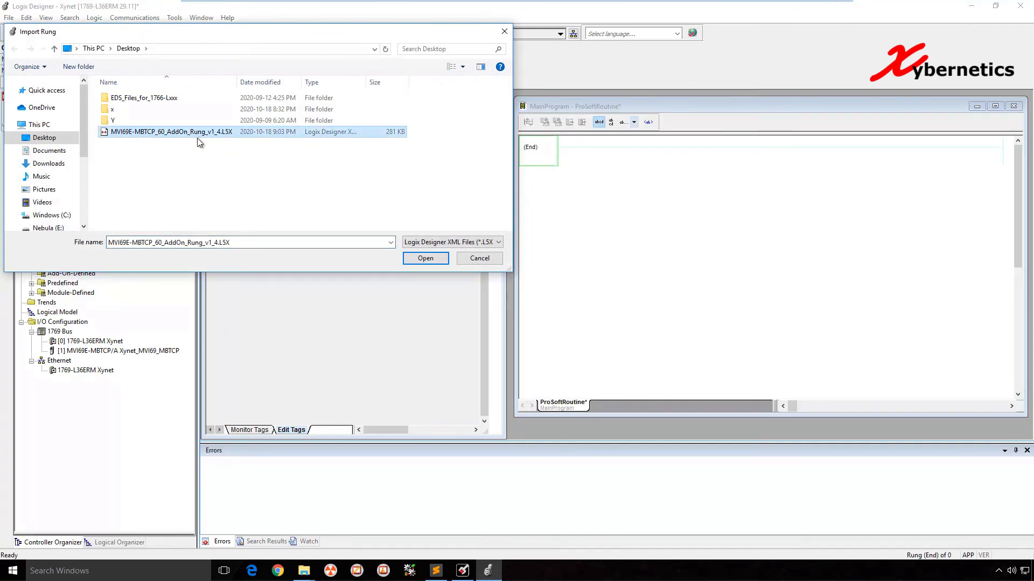
click(437, 260)
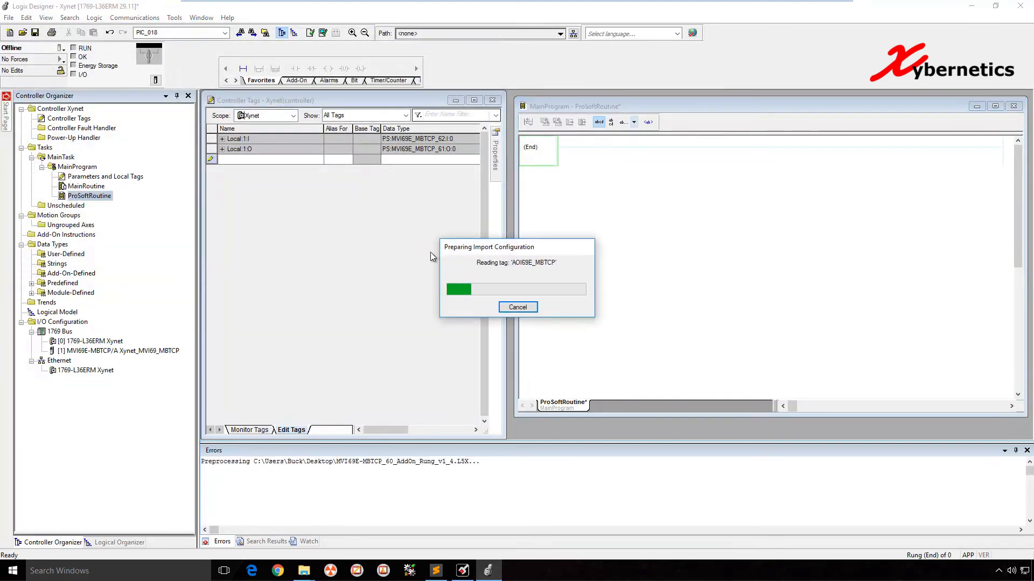
click(693, 451)
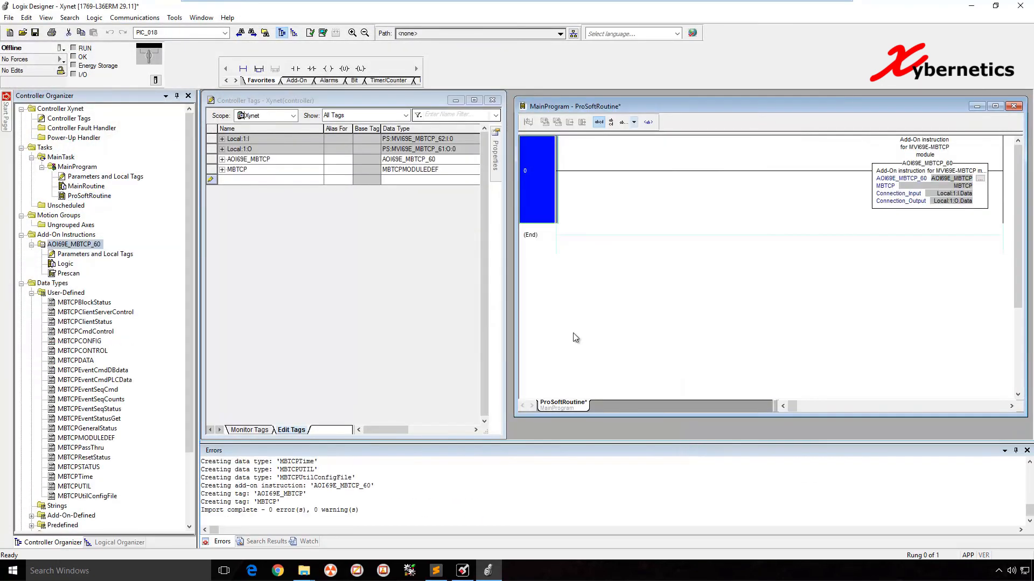
Step: Review the import log entries for Local:1:I and Local:1:O against the controller tags and the MVI69E-MBTCP module in the I/O configuration
click(253, 169)
click(253, 169)
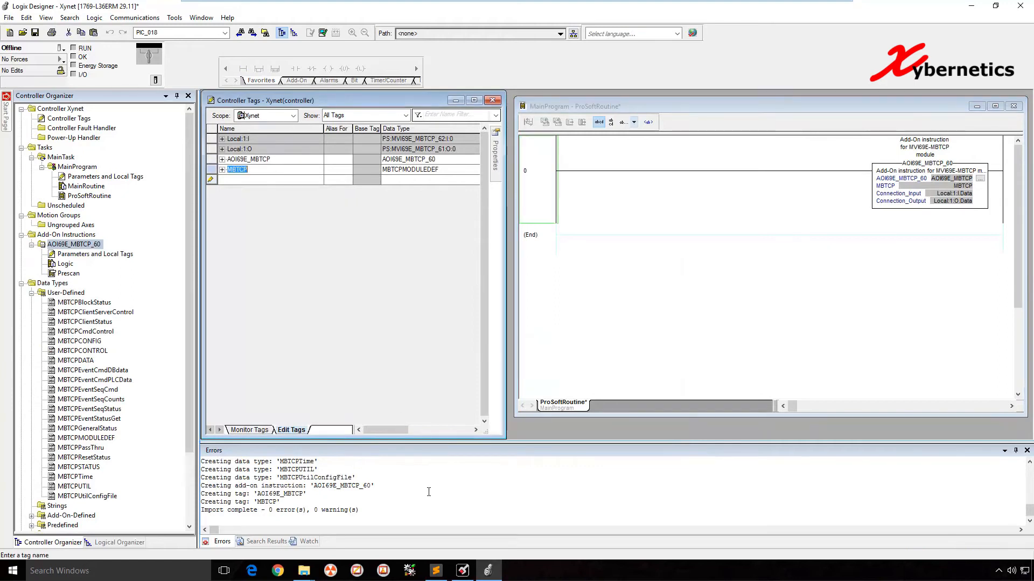
click(431, 506)
scroll(419, 485, up, 10)
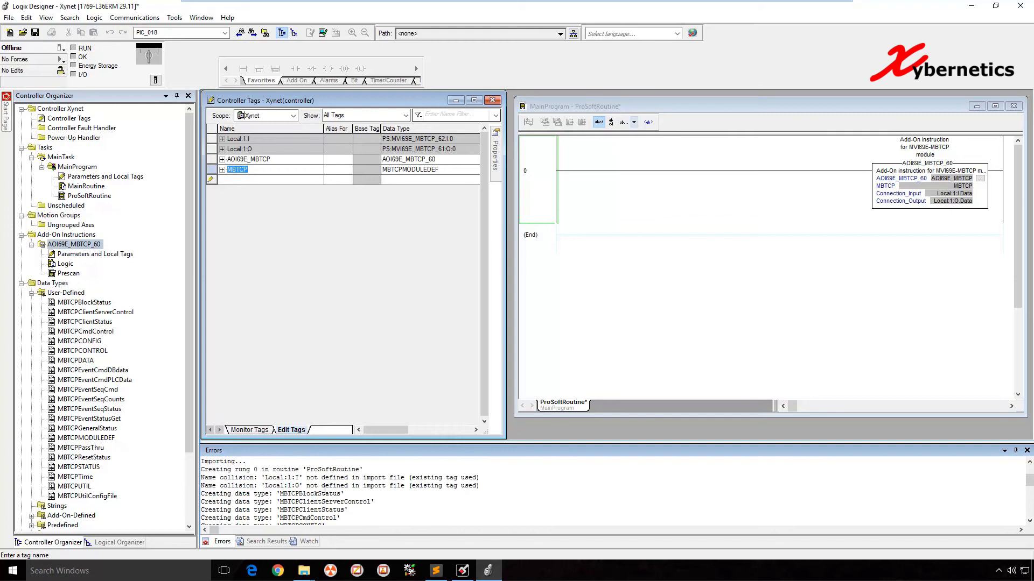
drag(213, 478, 464, 486)
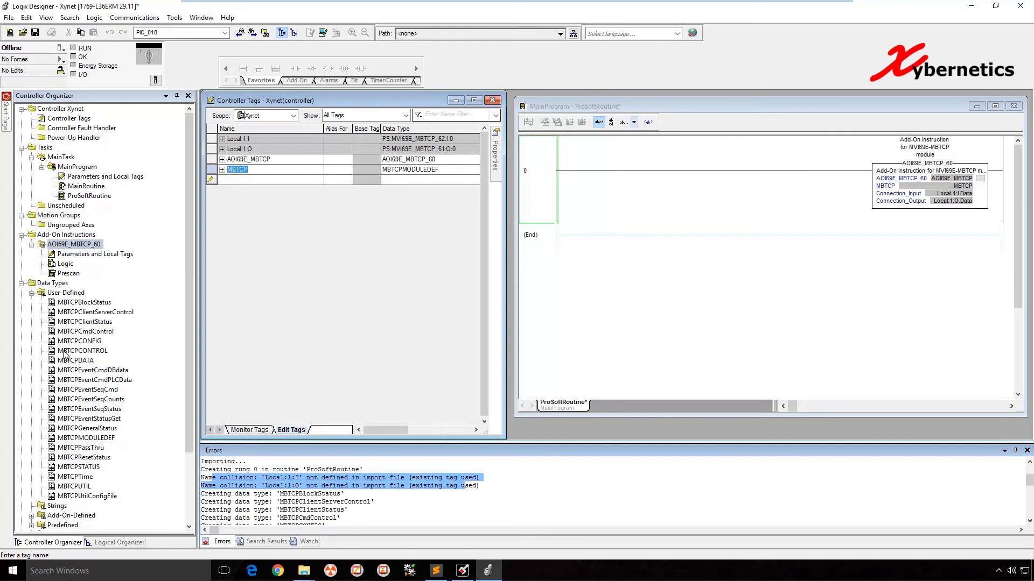
click(32, 293)
click(79, 390)
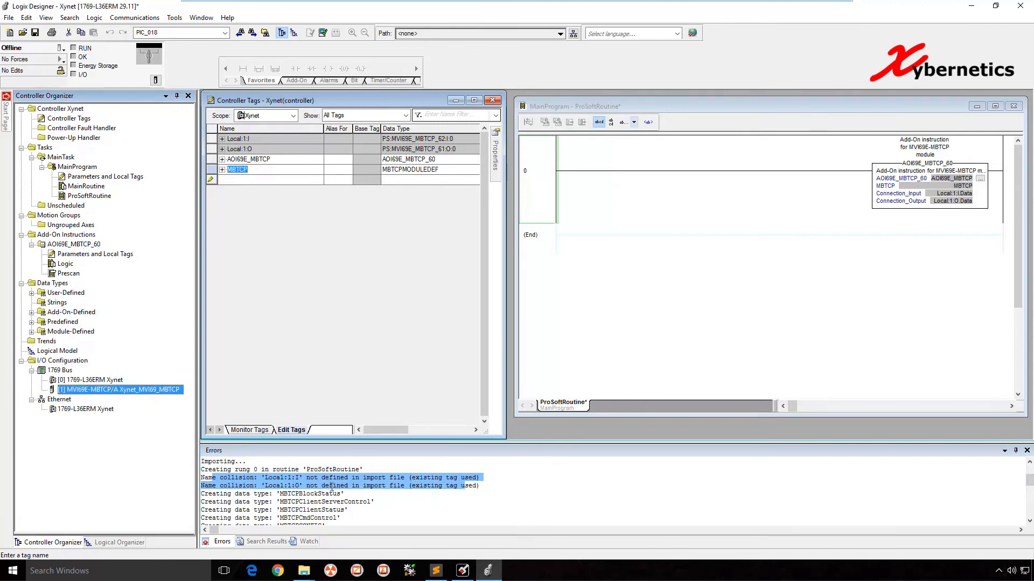
click(264, 149)
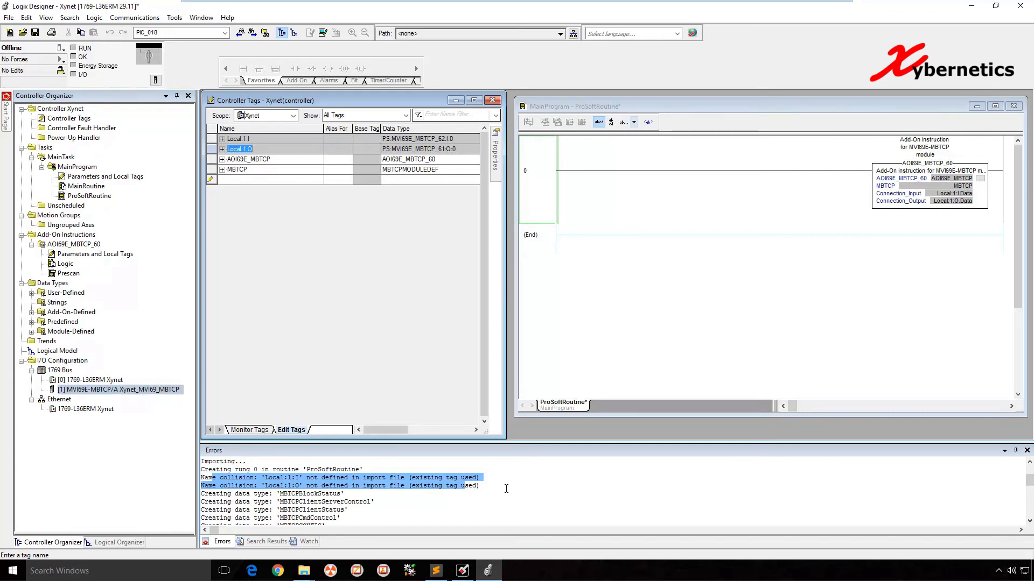
Step: Check the Connection_Input and Connection_Output operands of the AOI69E_MBTCP_60 instruction and the imported AOI69E_MBTCP and MBTCP controller tags
click(948, 194)
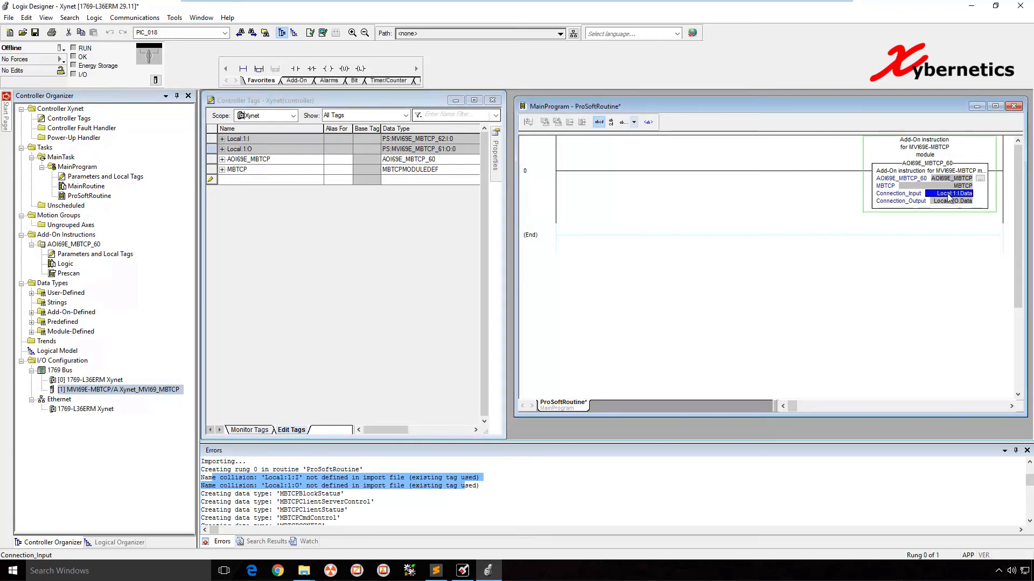
click(952, 201)
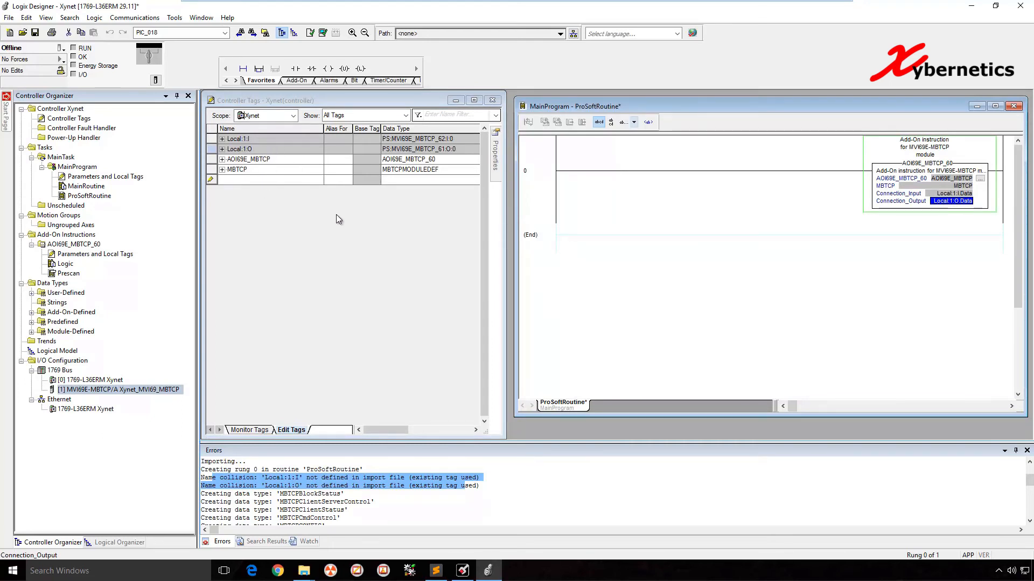
click(272, 170)
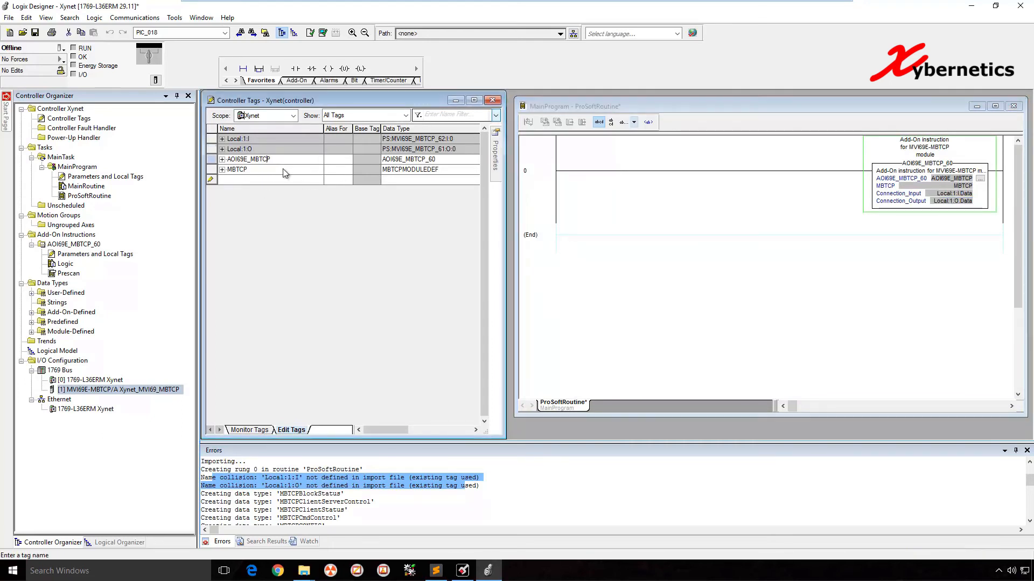
click(296, 170)
click(294, 152)
click(299, 163)
click(299, 170)
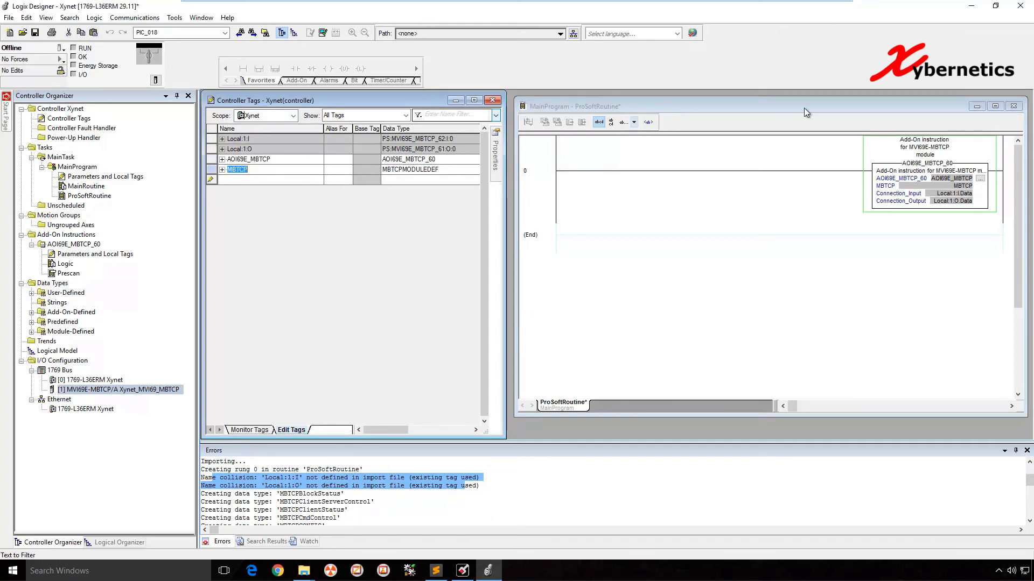
Step: Close ProSoftRoutine, maximize the controller tags, and inspect the array sizes of ReadData and WriteData under MBTCP.DATA
click(1022, 106)
click(1022, 106)
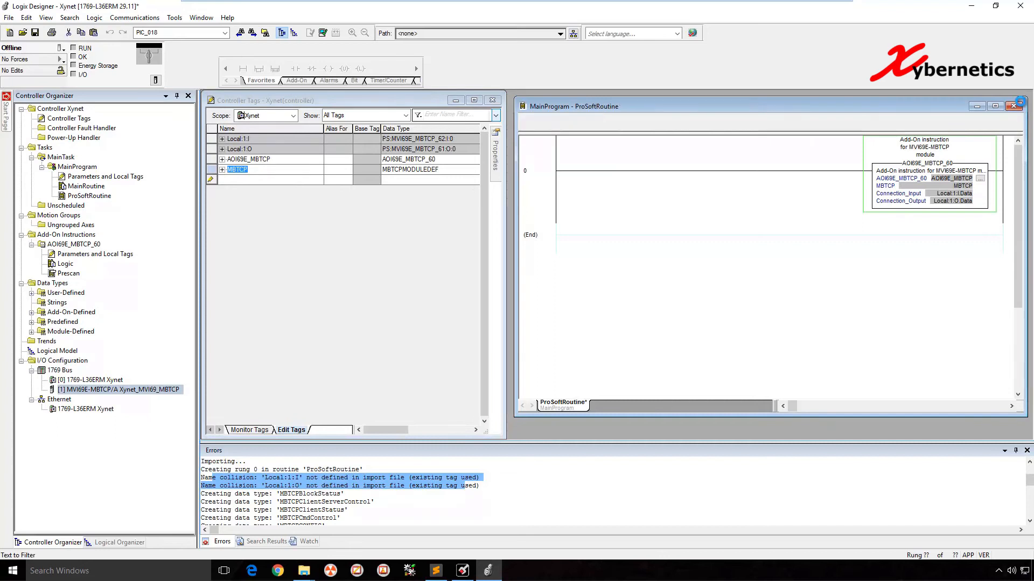
click(474, 100)
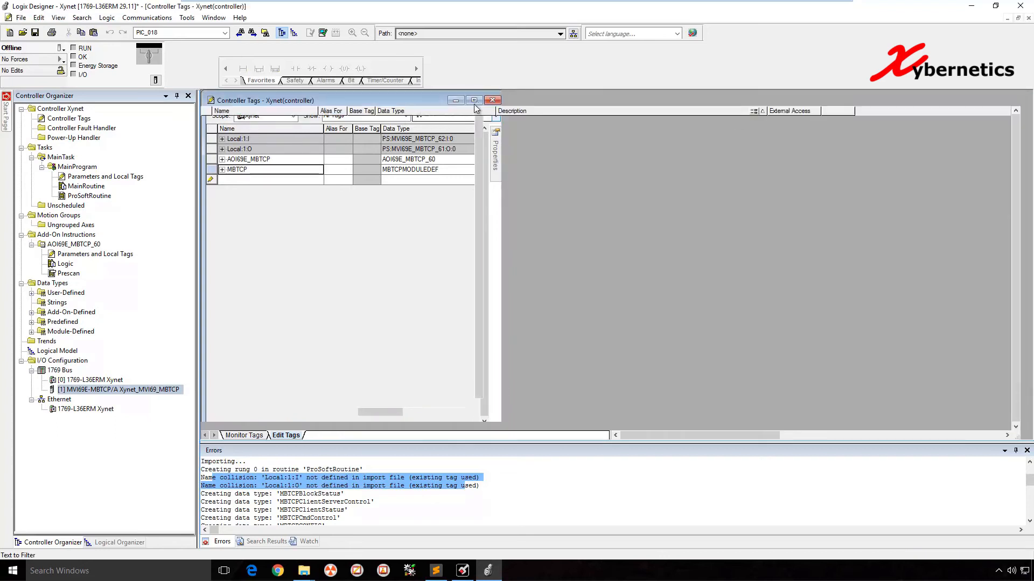
click(217, 152)
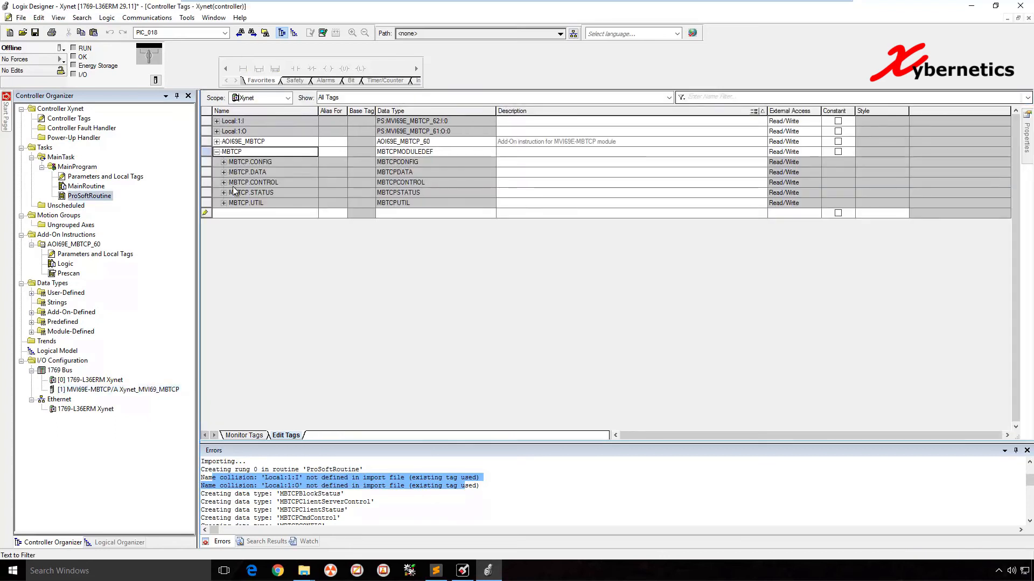
click(224, 173)
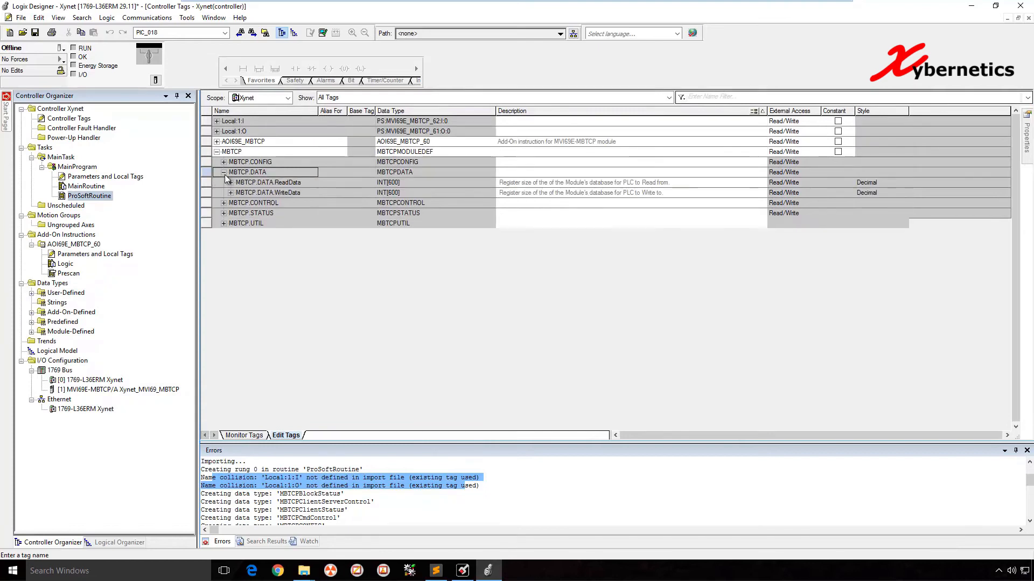
click(312, 184)
click(310, 191)
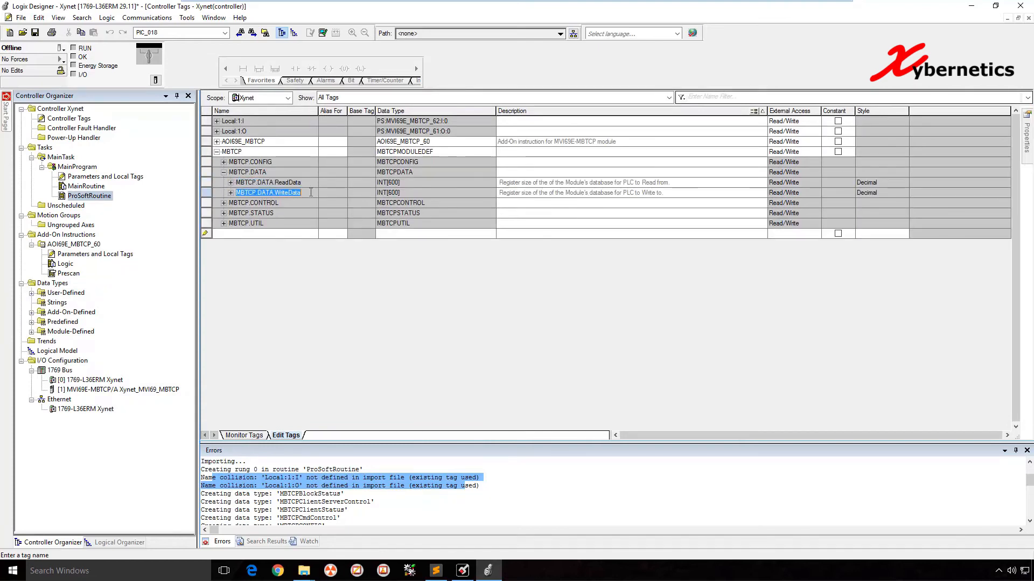
click(396, 192)
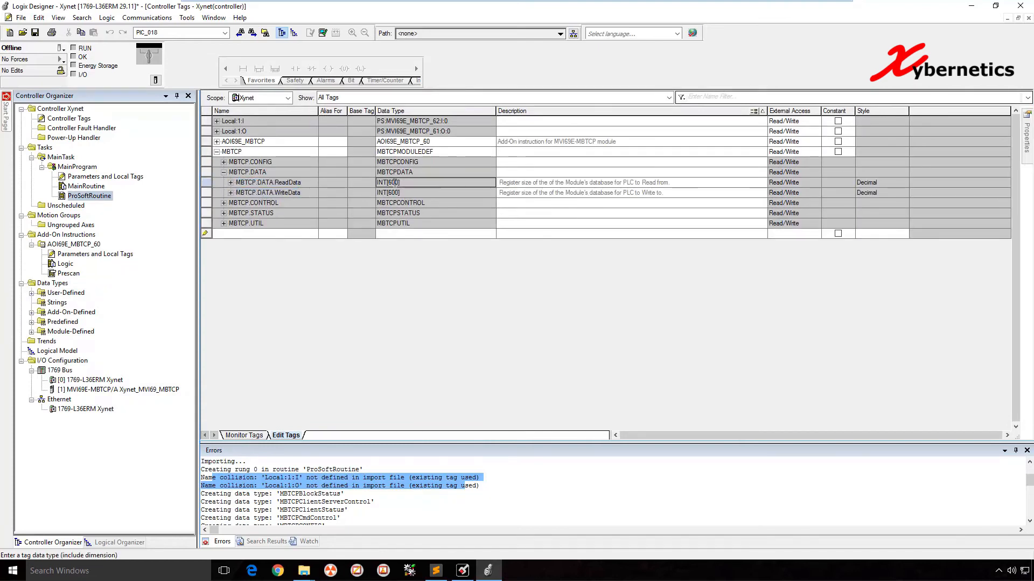
click(395, 184)
click(396, 191)
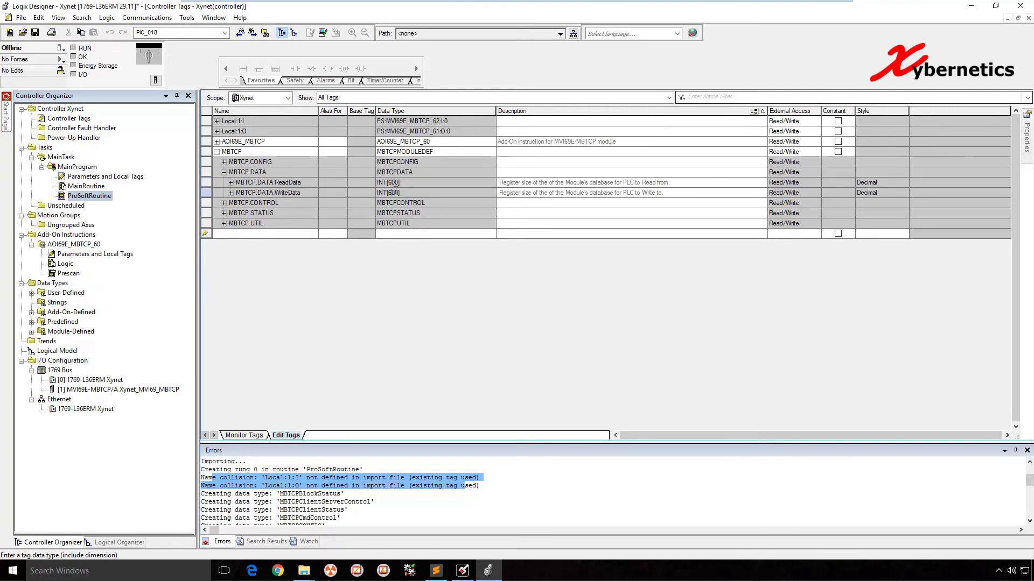
Step: In ProSoft Configuration Builder, set the Module's Read Register Count to 1000, Write Register Start to 2000 and Write Register Count to 1000
click(482, 574)
right_click(69, 85)
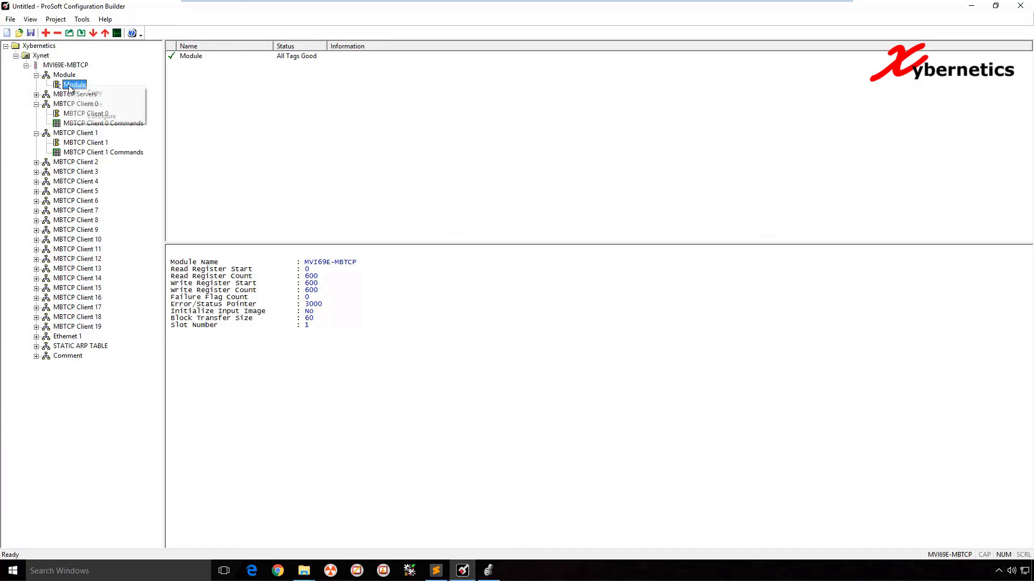
click(110, 117)
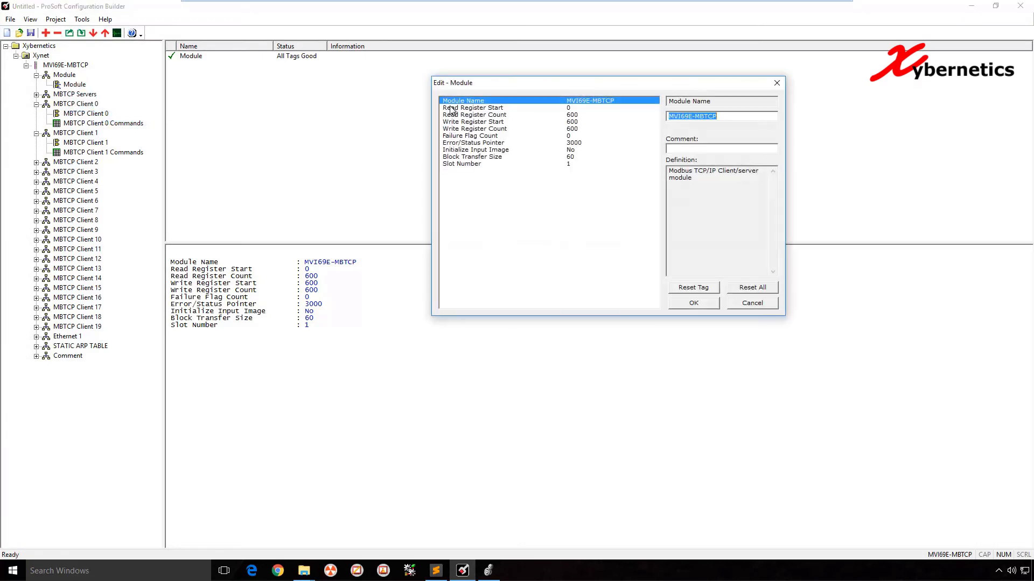
click(574, 109)
click(576, 115)
click(674, 117)
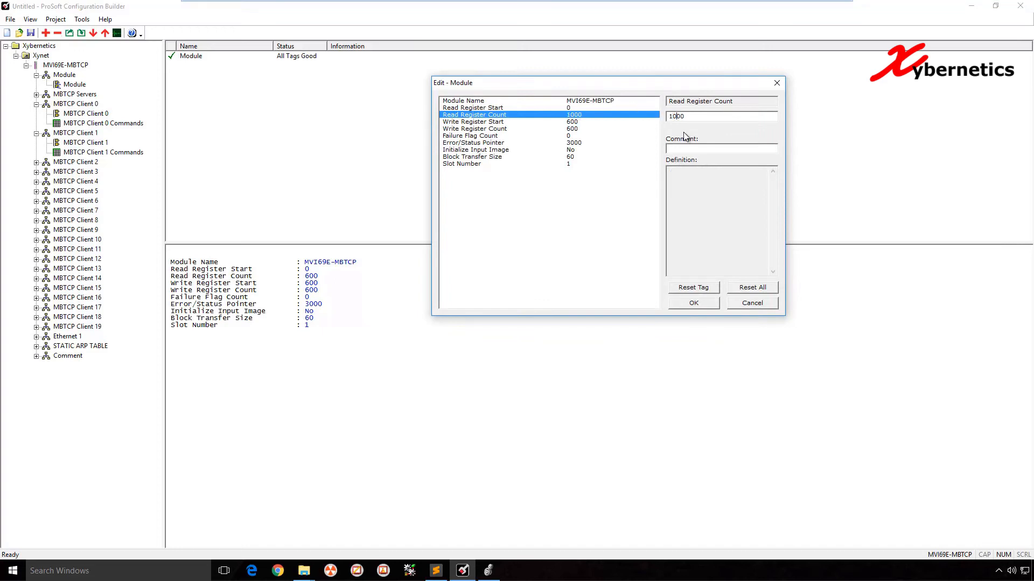
click(576, 124)
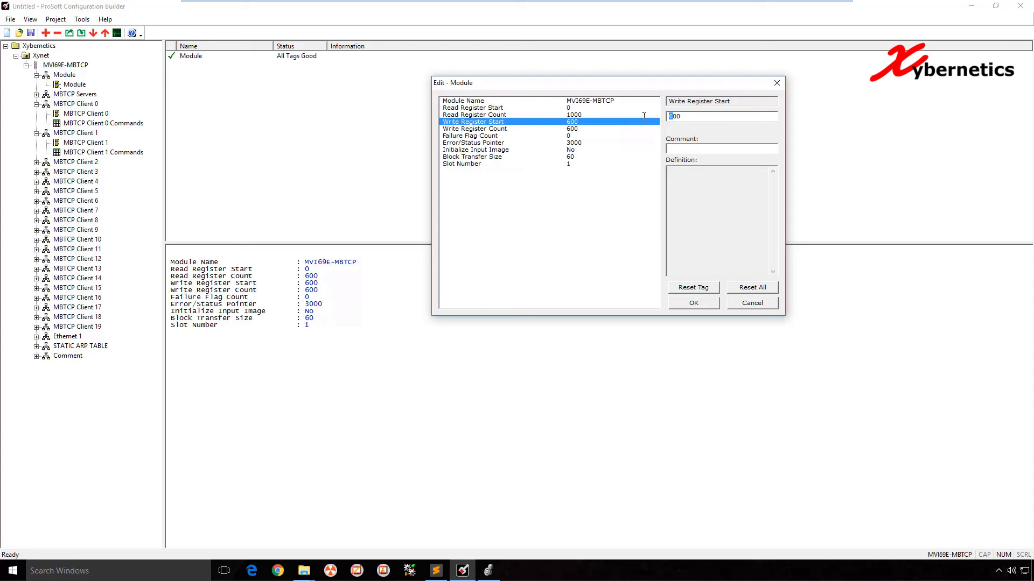
text(20)
click(580, 130)
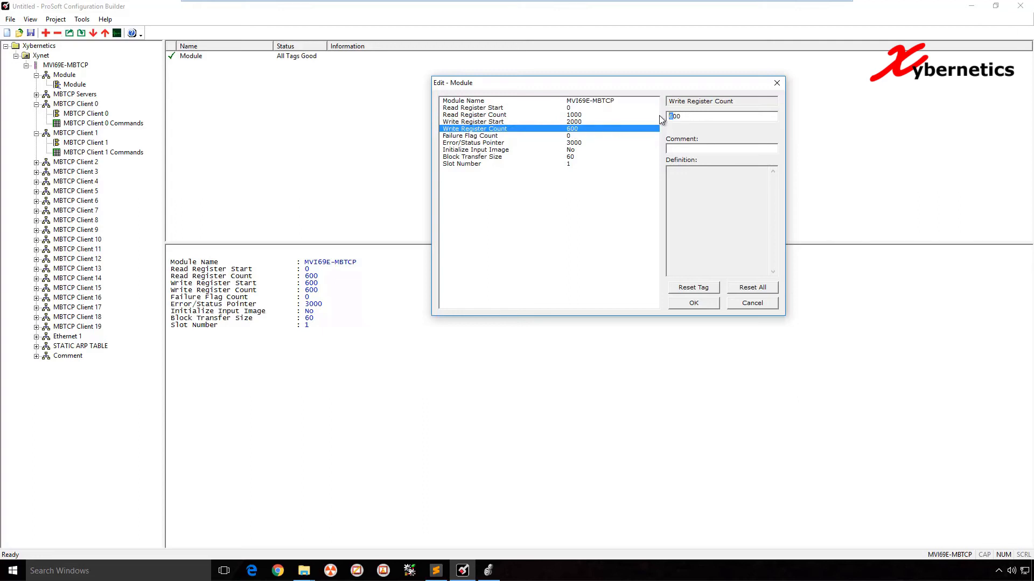
text(1000)
click(701, 304)
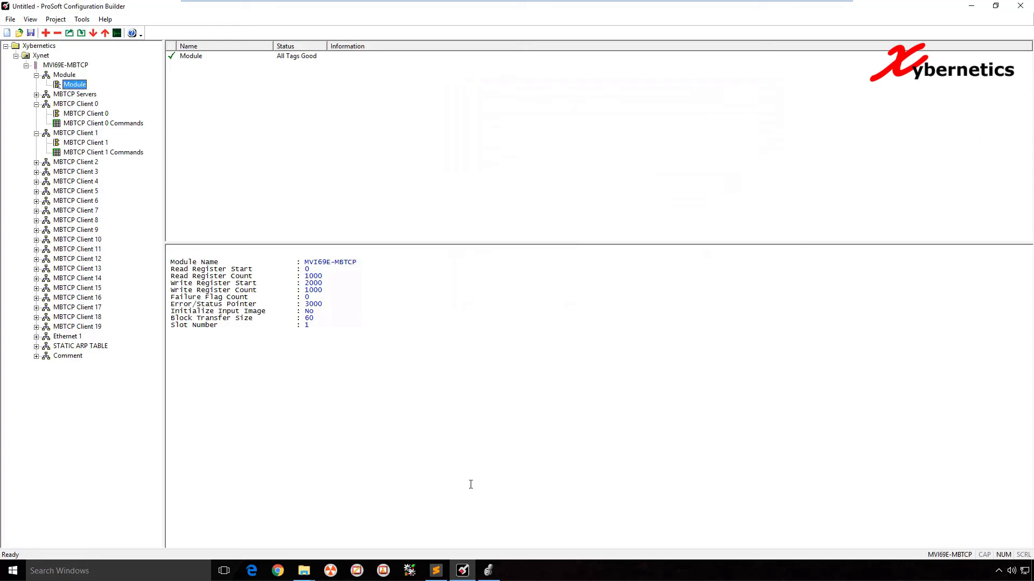
Step: In Logix Designer, inspect the ReadData and WriteData array types in the MBTCPDATA user-defined data type, then close it without changes
click(494, 573)
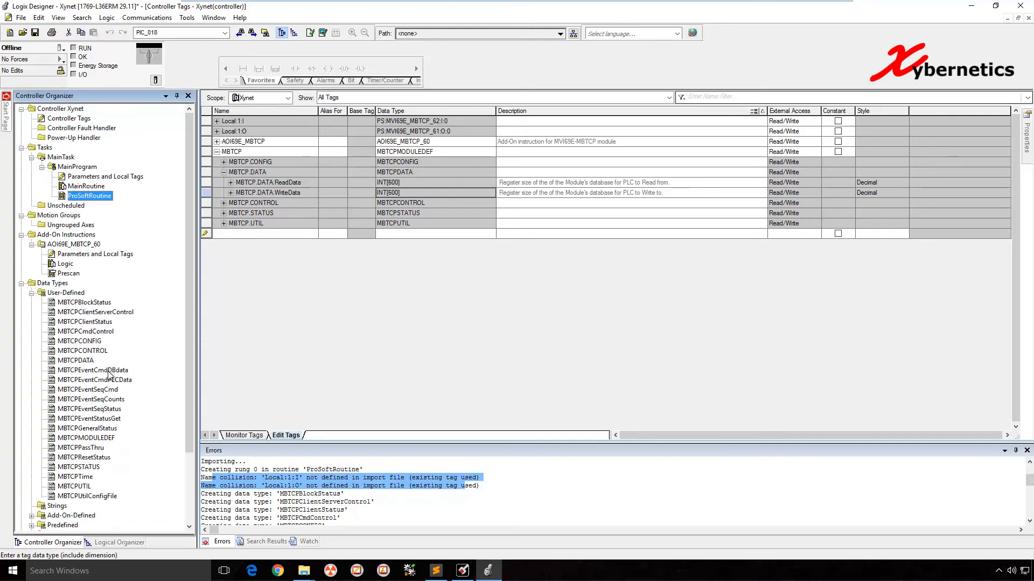
double_click(75, 362)
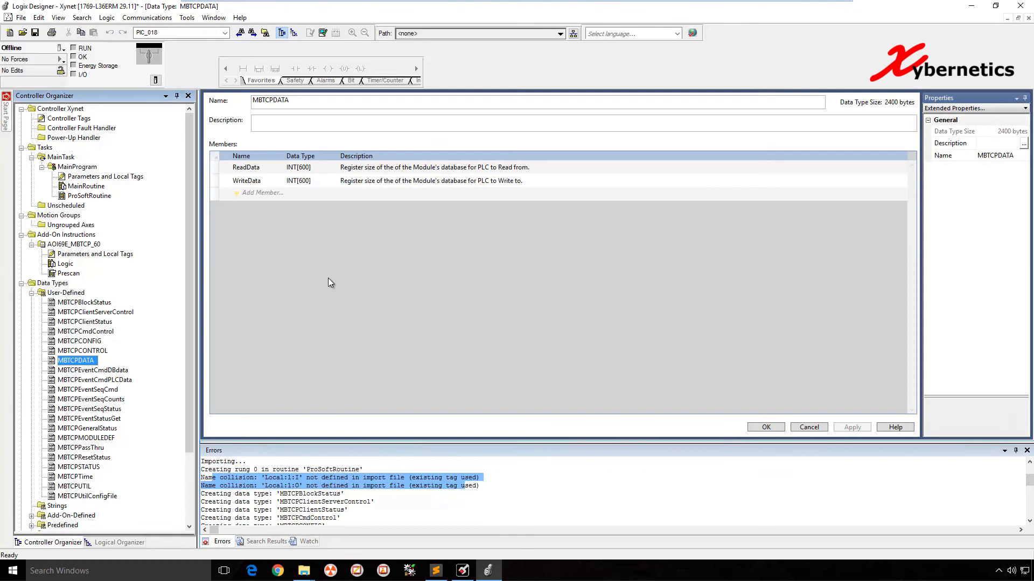
click(307, 171)
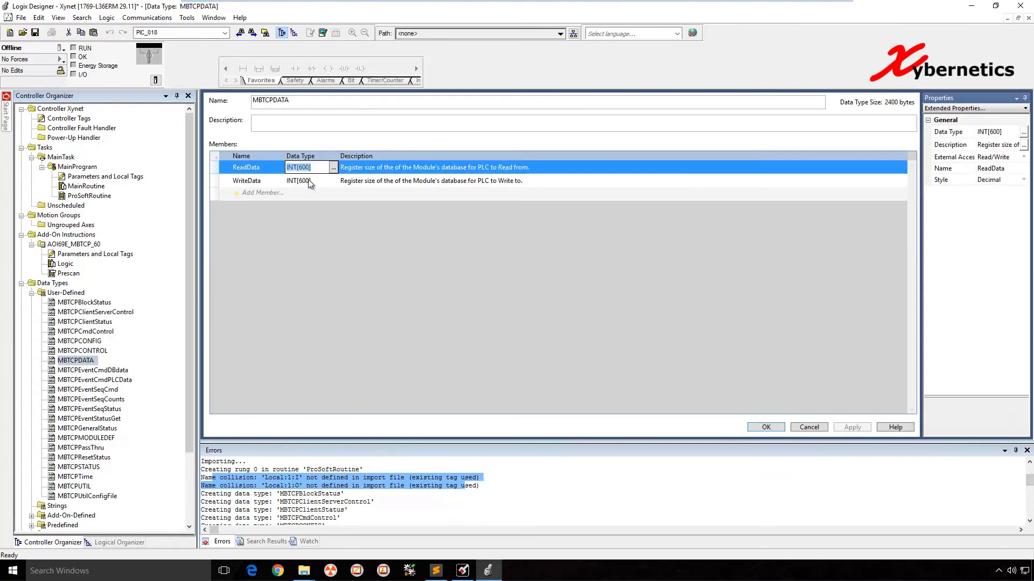
click(309, 181)
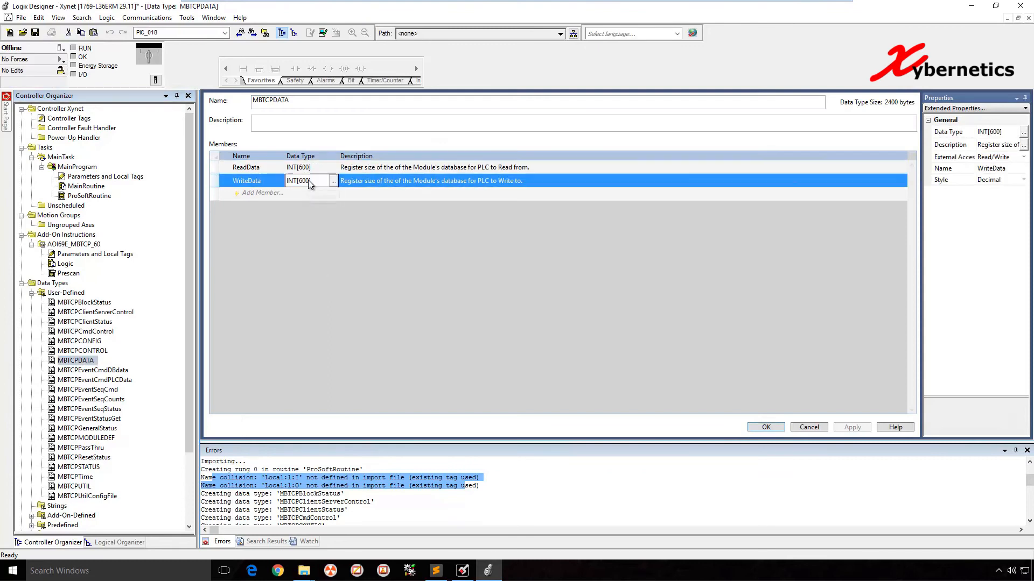
click(822, 429)
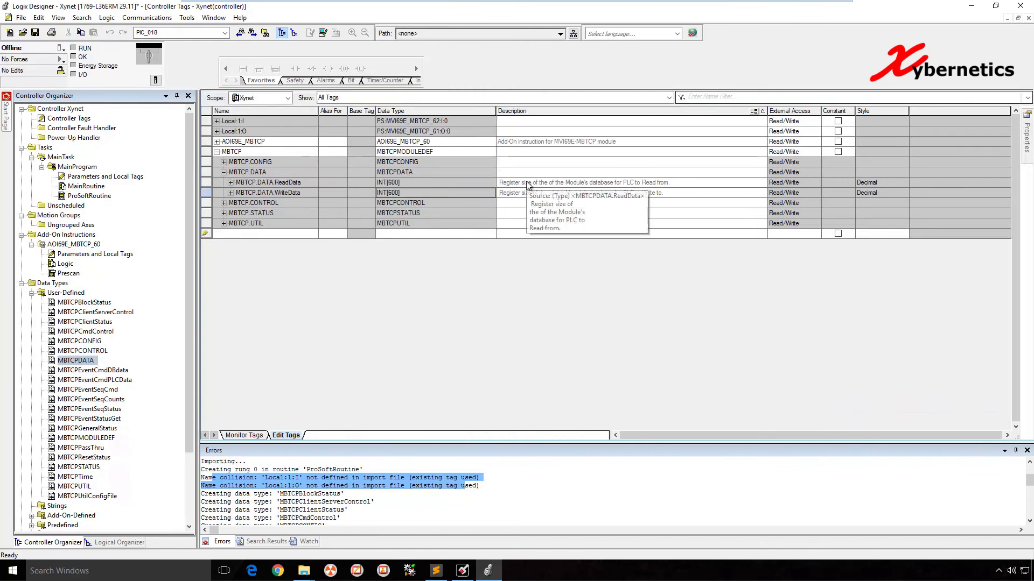
Step: In ProSoft Configuration Builder, set the Module's Read Register Count, Write Register Start and Write Register Count to 600 each
click(464, 571)
right_click(80, 87)
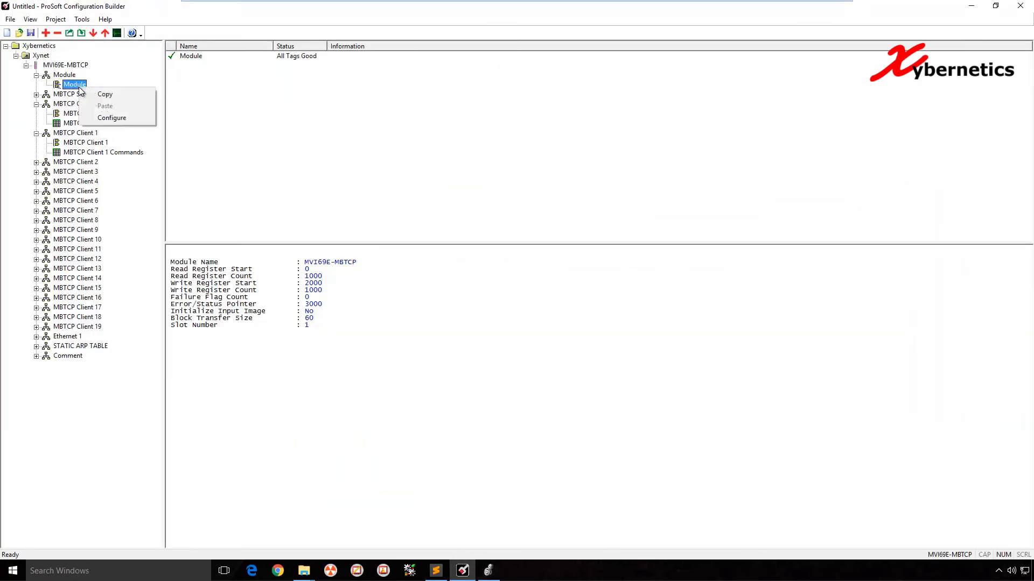
click(129, 123)
click(658, 114)
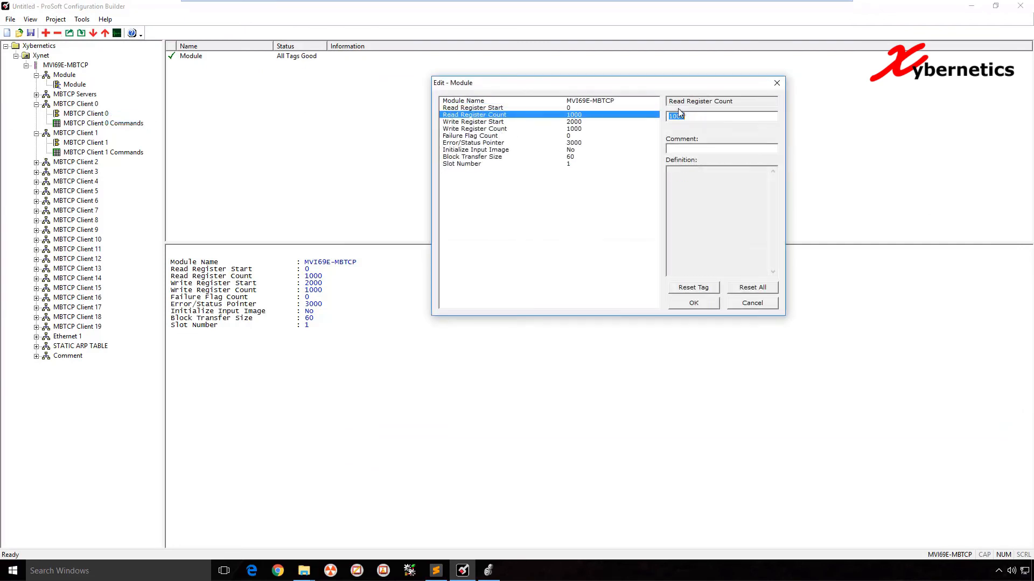
text(6)
click(563, 121)
text(600)
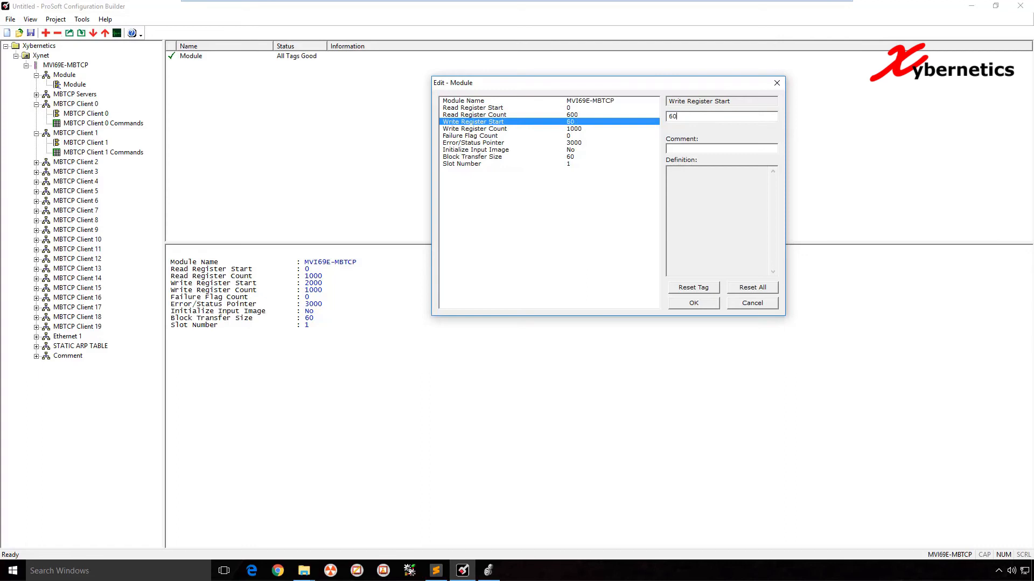
click(575, 130)
text(60)
click(713, 299)
Step: In Logix Designer, check the elements of MBTCP.DATA.ReadData in the controller tags, then view the available communications commands
click(488, 570)
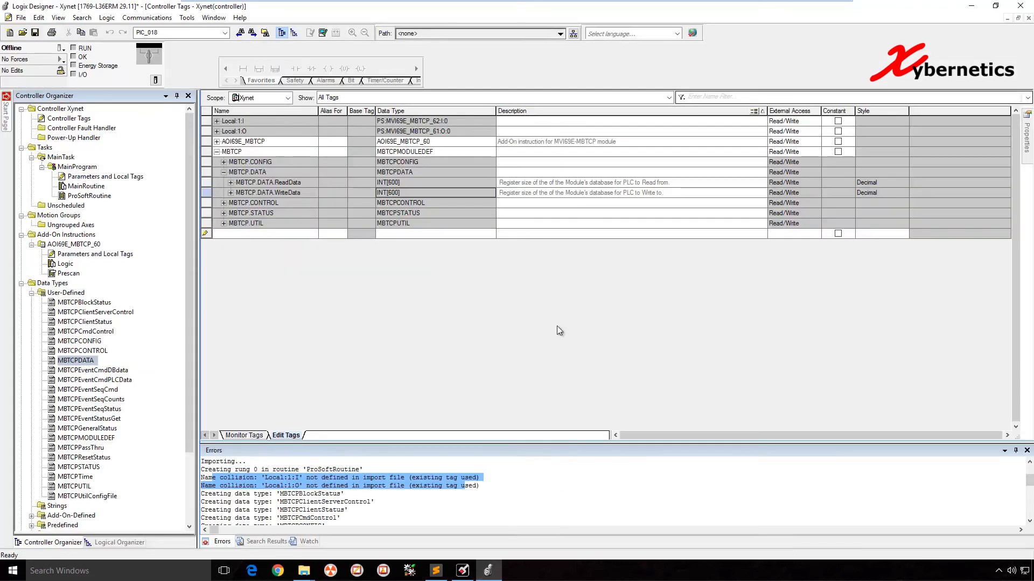
click(231, 184)
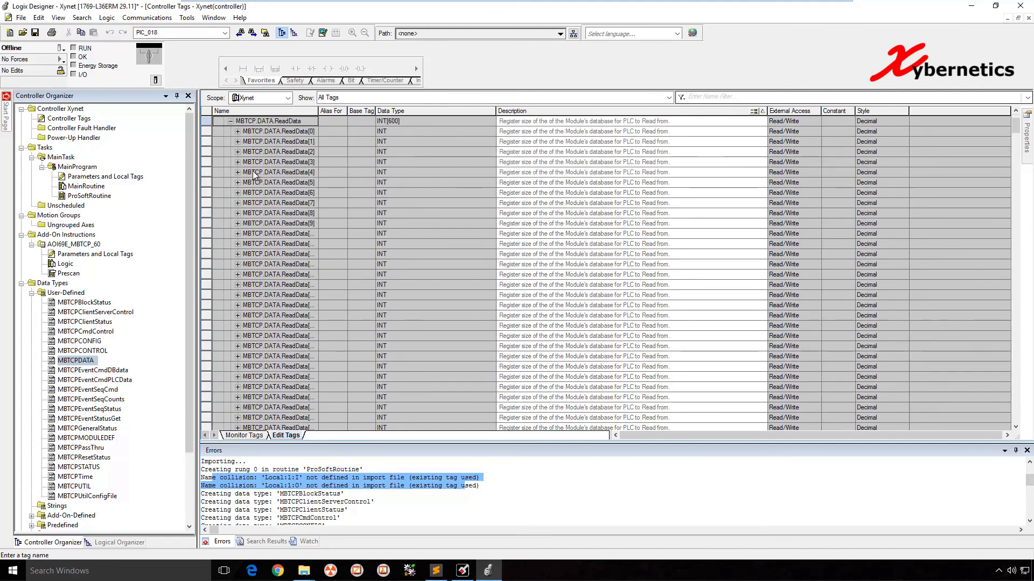
click(230, 122)
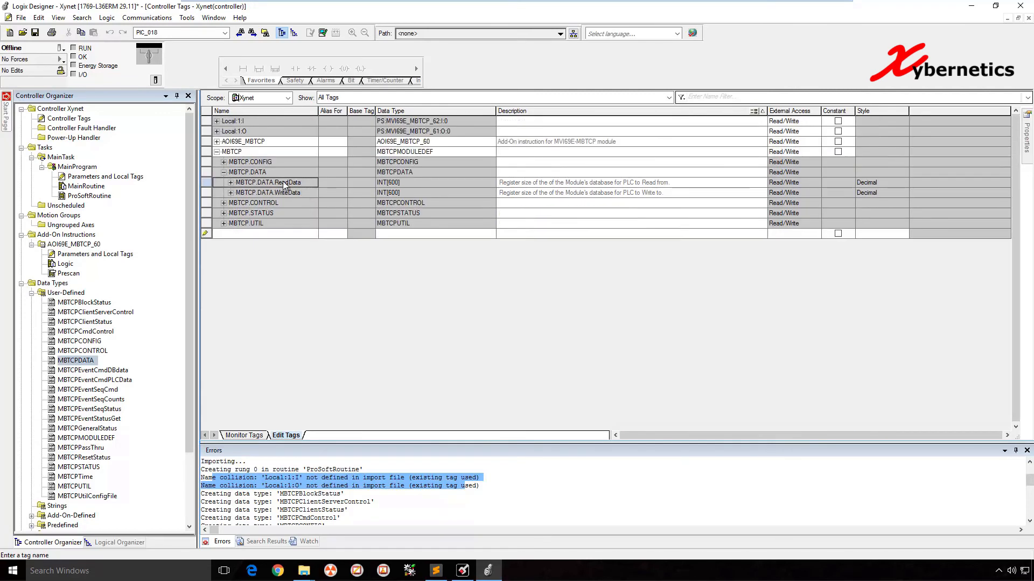
click(129, 18)
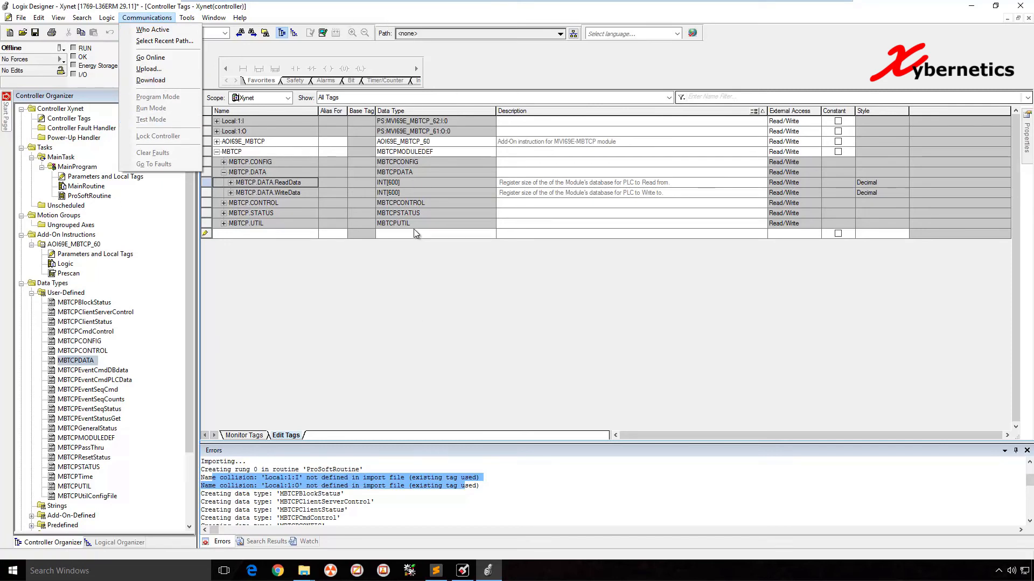
Step: In ProSoft Configuration Builder, view the PC-to-device download options for MVI69E-MBTCP and the RSWho device browser, then close both without downloading
click(463, 571)
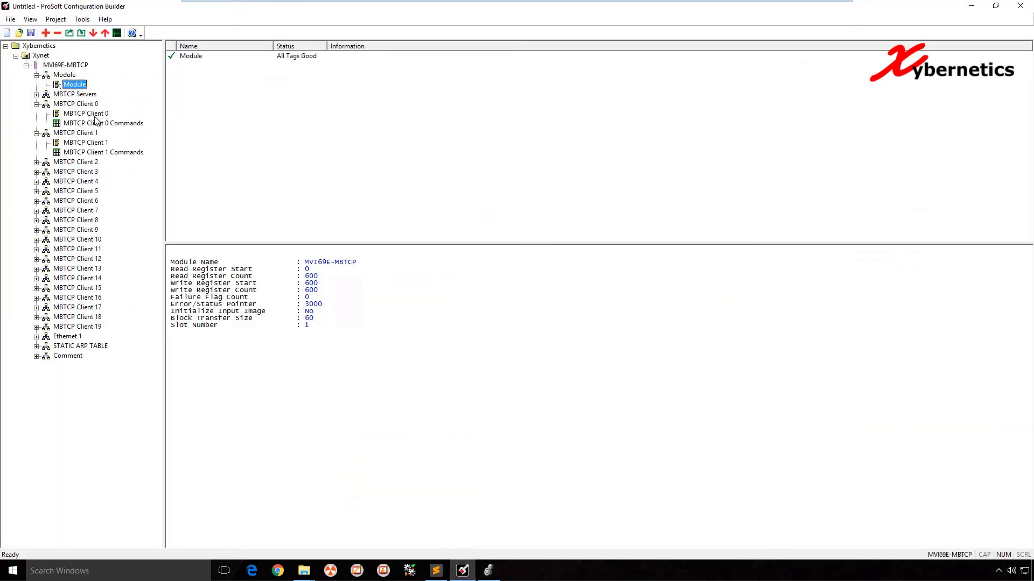
click(67, 66)
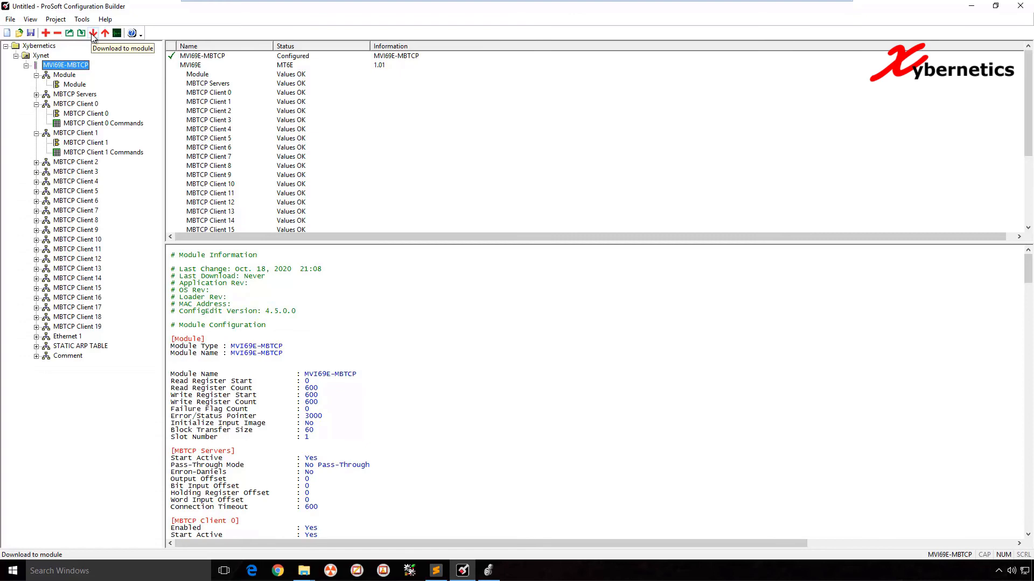
right_click(84, 65)
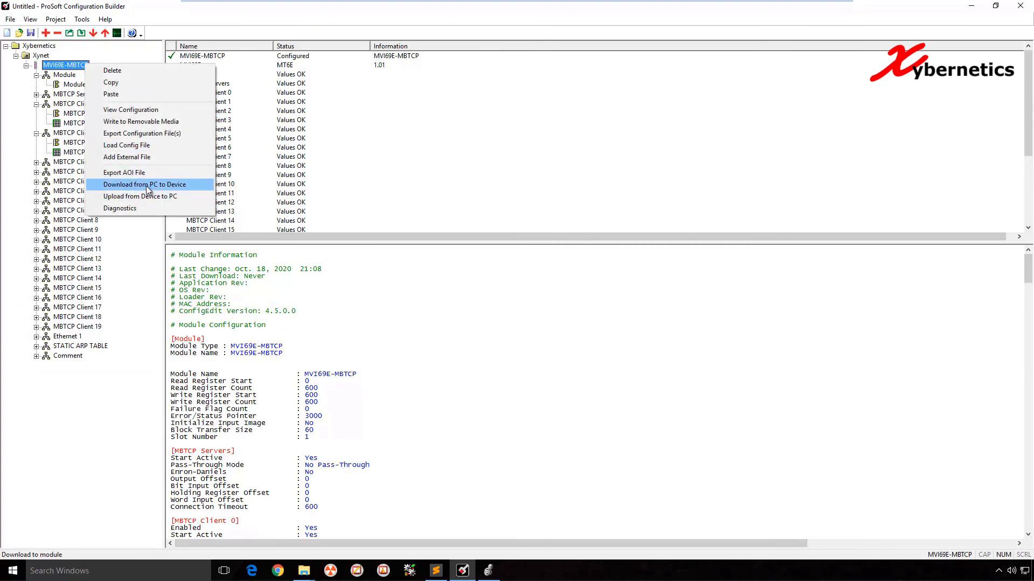
click(147, 186)
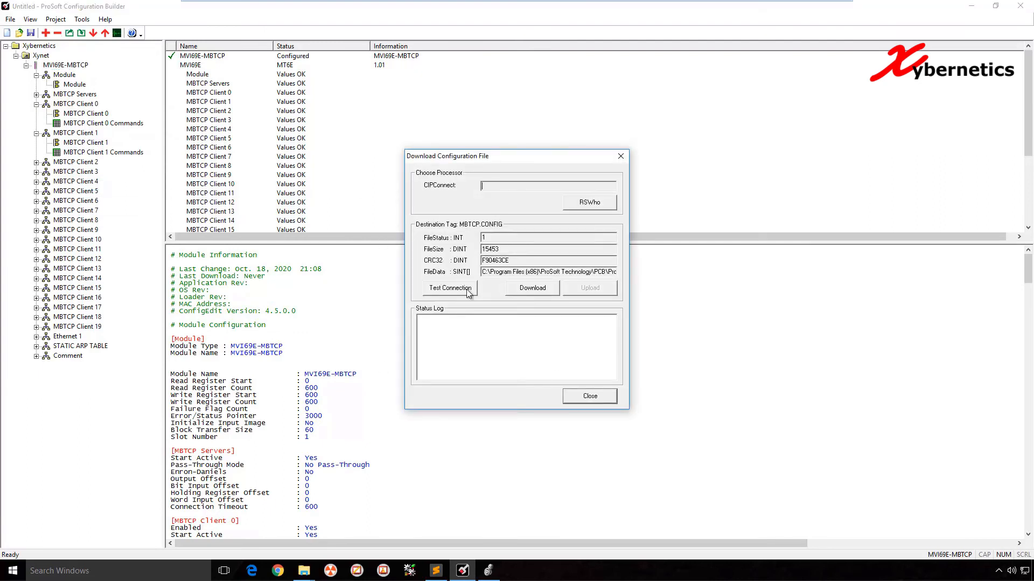
click(585, 205)
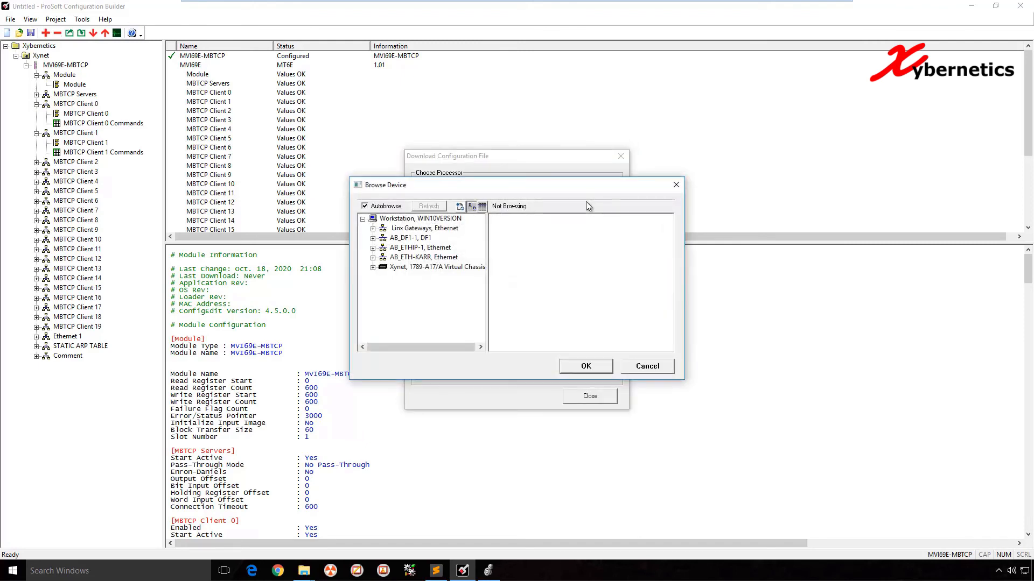
click(661, 368)
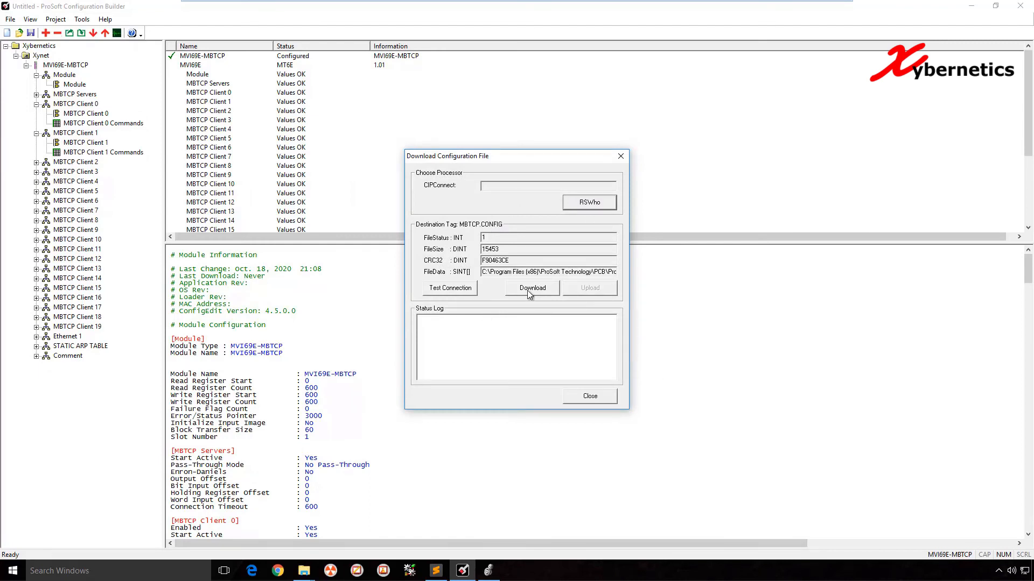
click(591, 395)
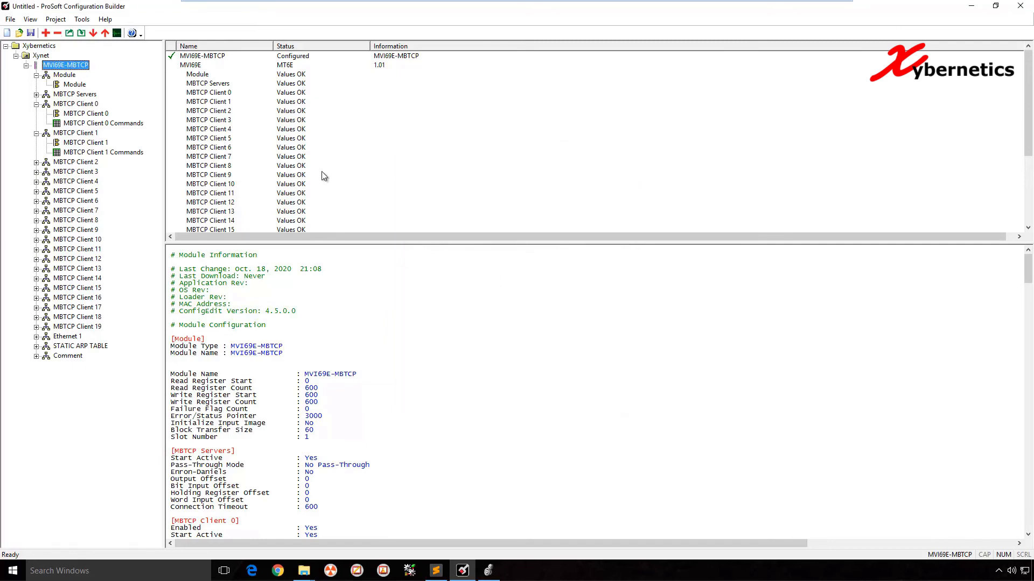
Step: In Logix Designer, expand MBTCP.DATA.ReadData and widen the Name column until the element indexes are readable
click(490, 570)
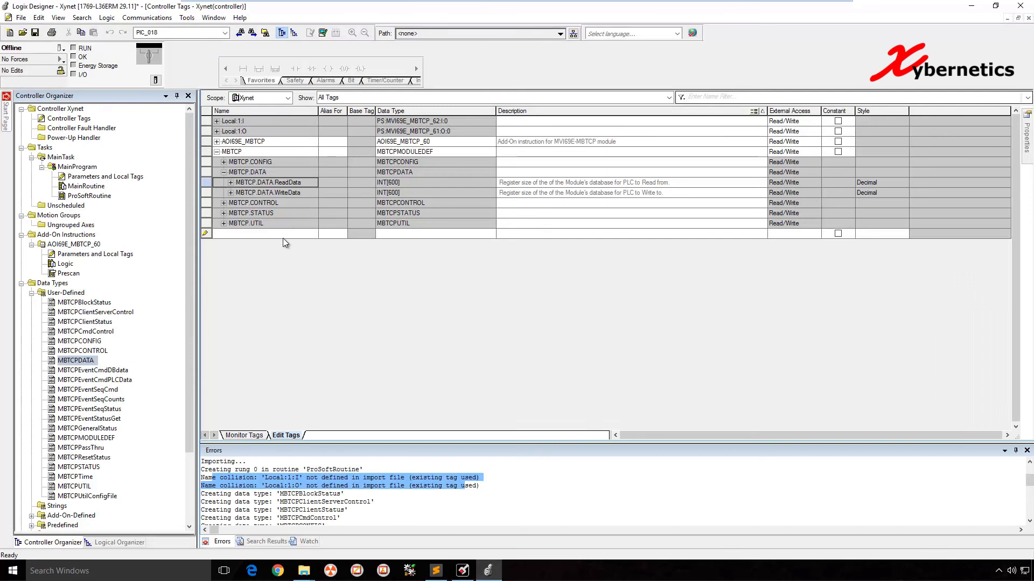
click(230, 182)
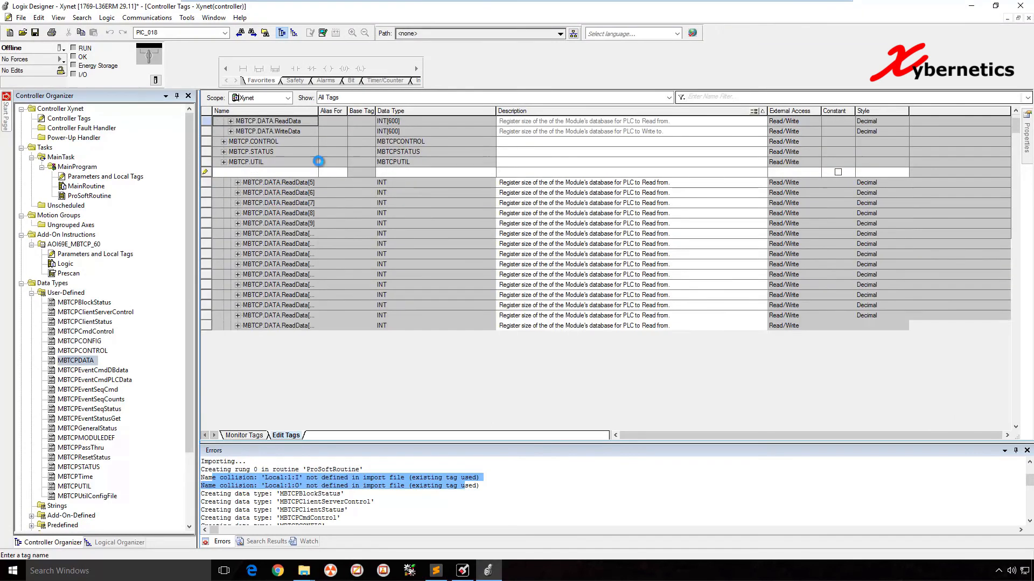
drag(317, 111, 372, 111)
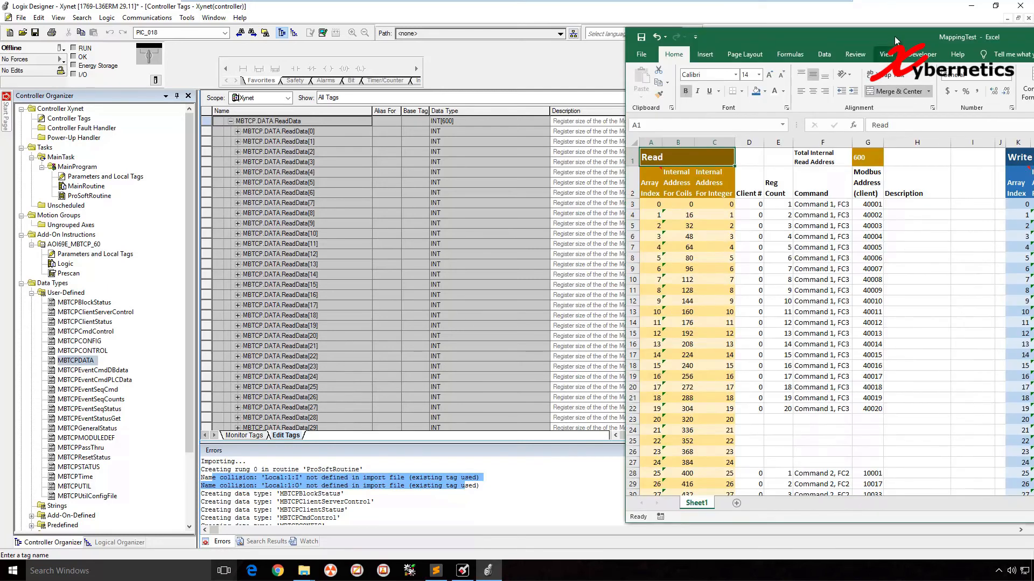
Step: Reposition the MappingTest workbook and tile Logix Designer and ProSoft Configuration Builder side by side
drag(896, 40, 670, 33)
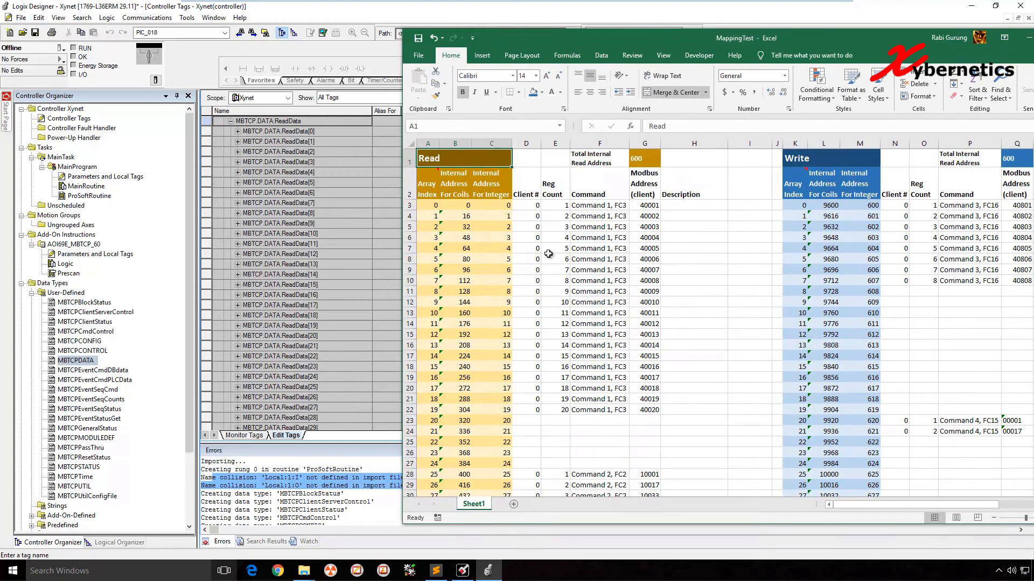
drag(662, 36, 769, 35)
click(463, 509)
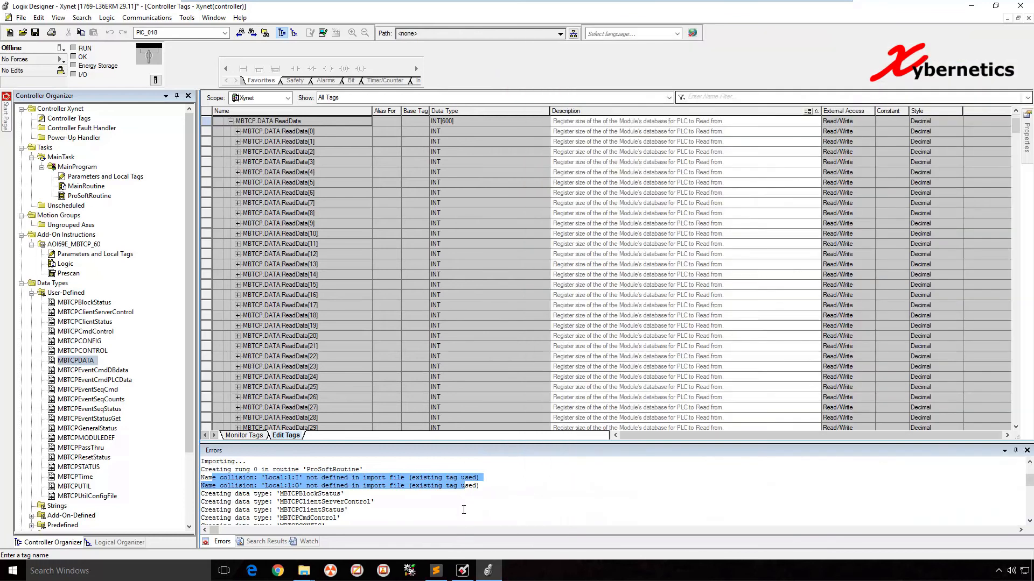
key(super+Left)
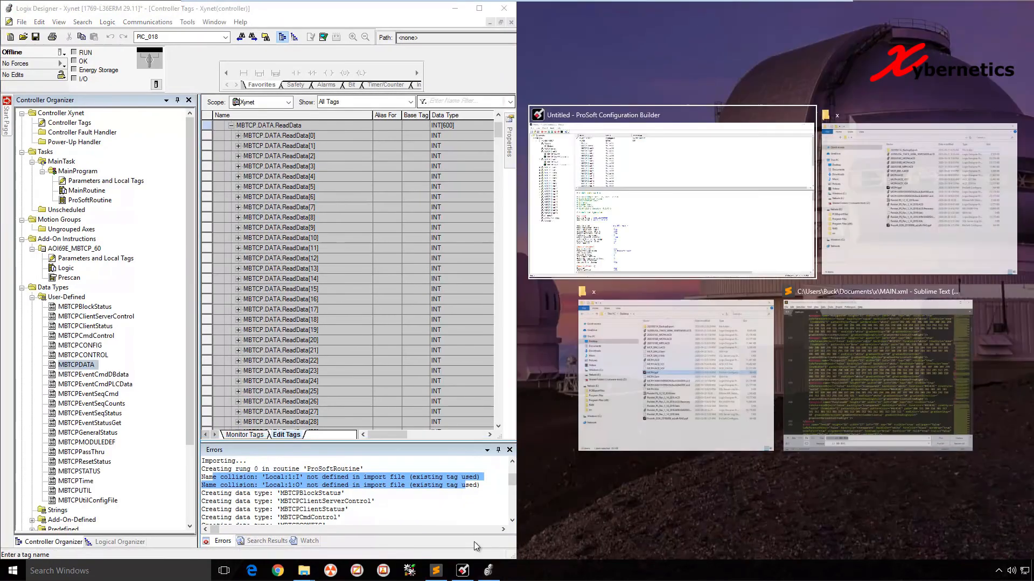
click(463, 572)
key(super+Right)
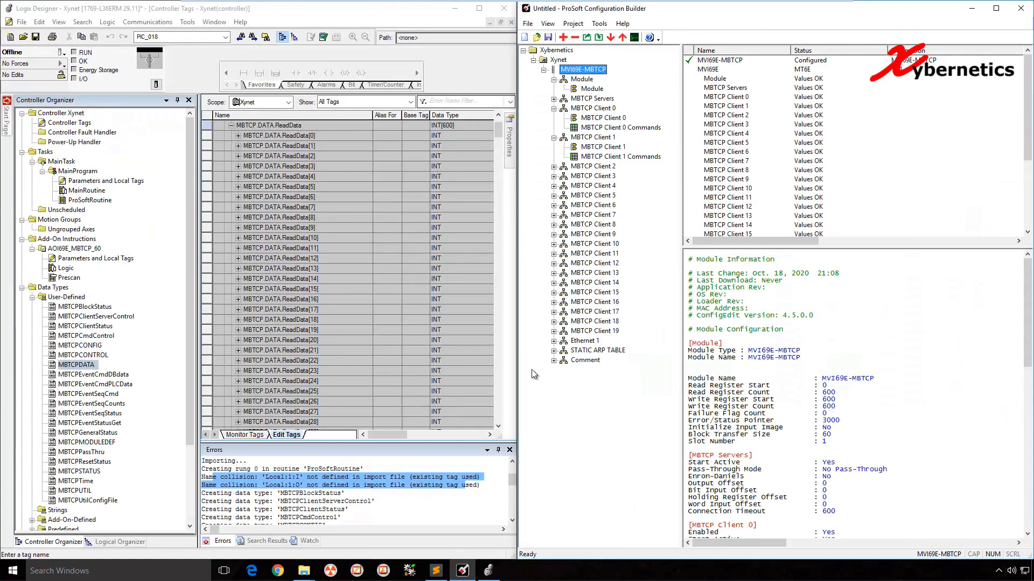
Step: Review command 1 of MBTCP Client 0 Commands against its Command 1, FC3 rows in the MappingTest workbook
click(613, 128)
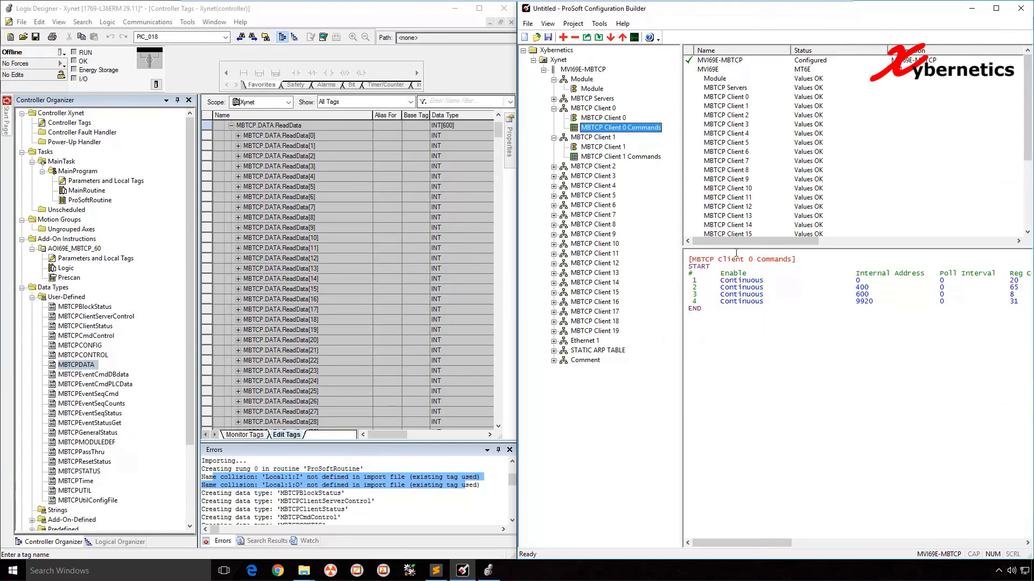
click(781, 284)
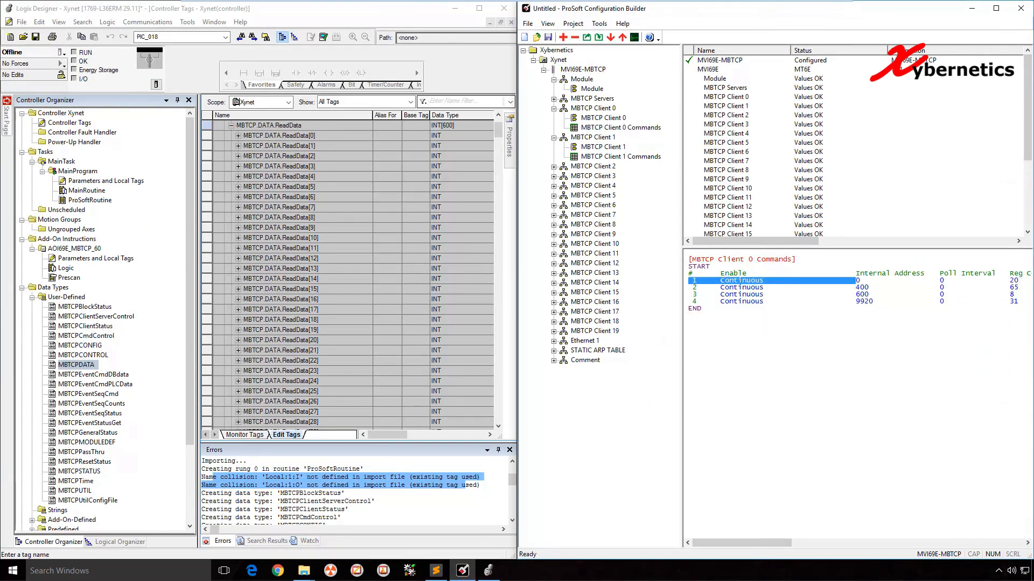
key(alt+Tab)
drag(644, 205, 757, 410)
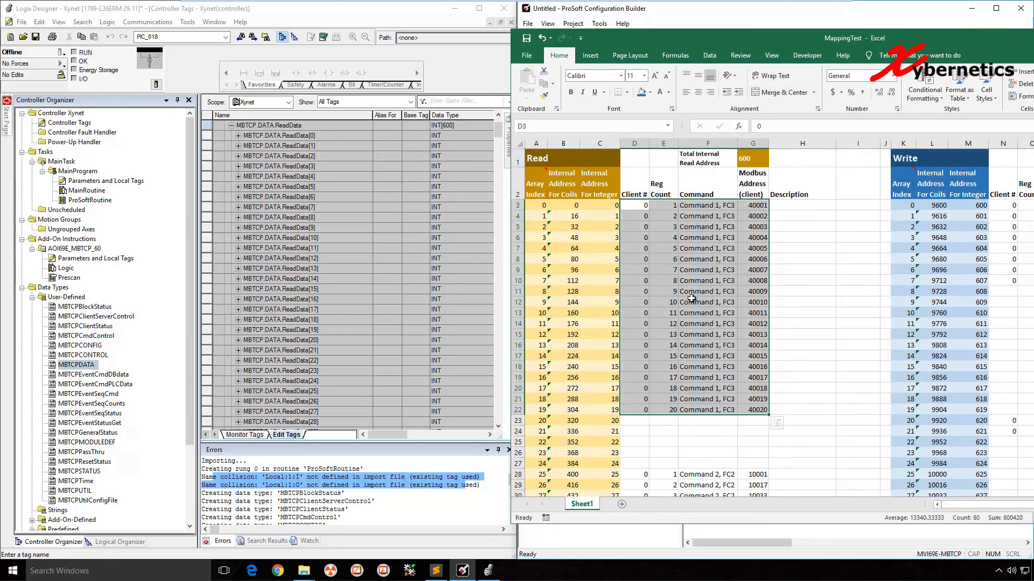
Step: Trace Modbus addresses 40001 and 40020 to array indexes 0 and 19 in the mapping sheet, and locate ReadData[19] in the controller tags
click(763, 205)
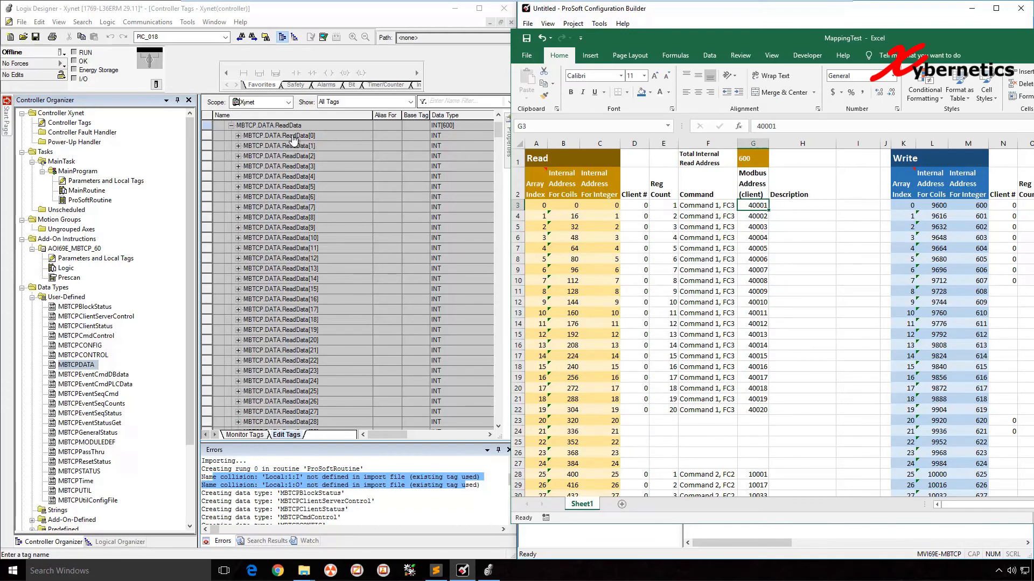
click(613, 205)
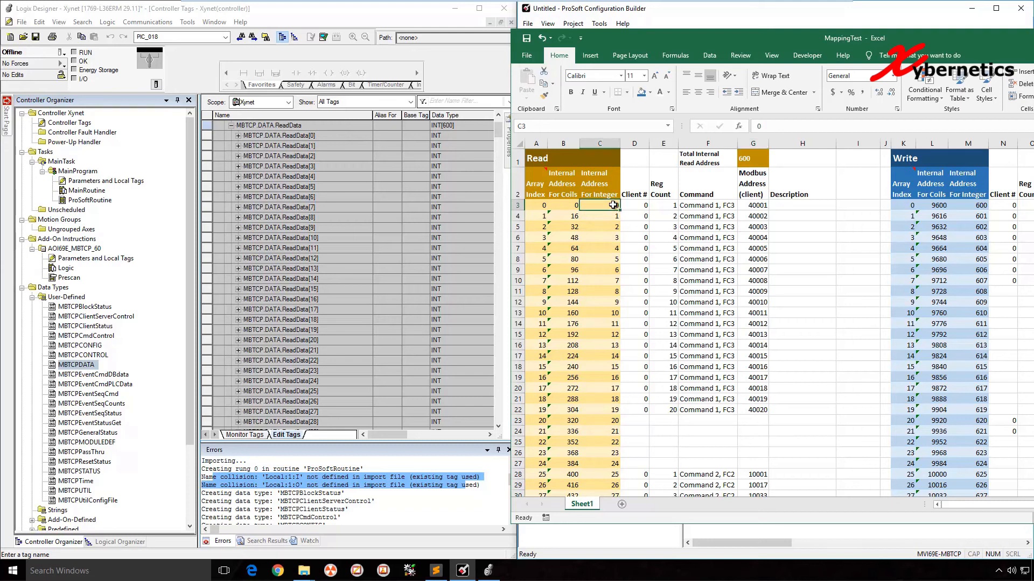
click(544, 205)
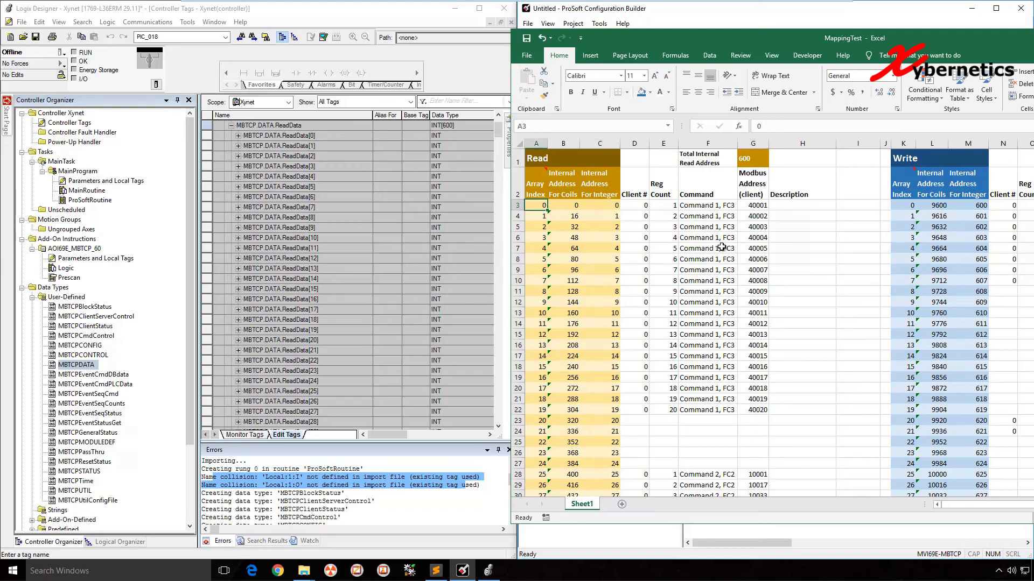
drag(762, 215, 785, 358)
click(764, 408)
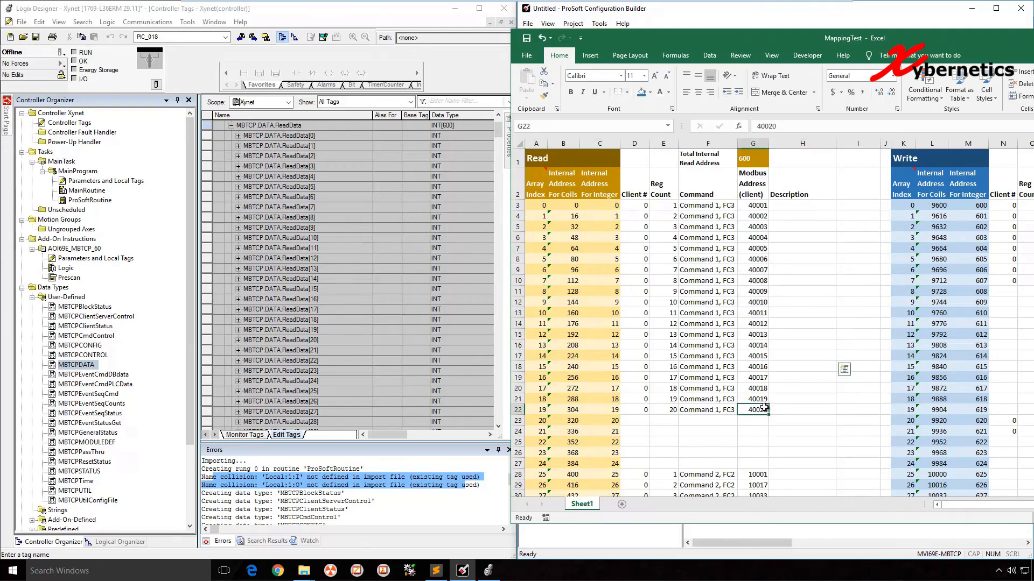
click(541, 412)
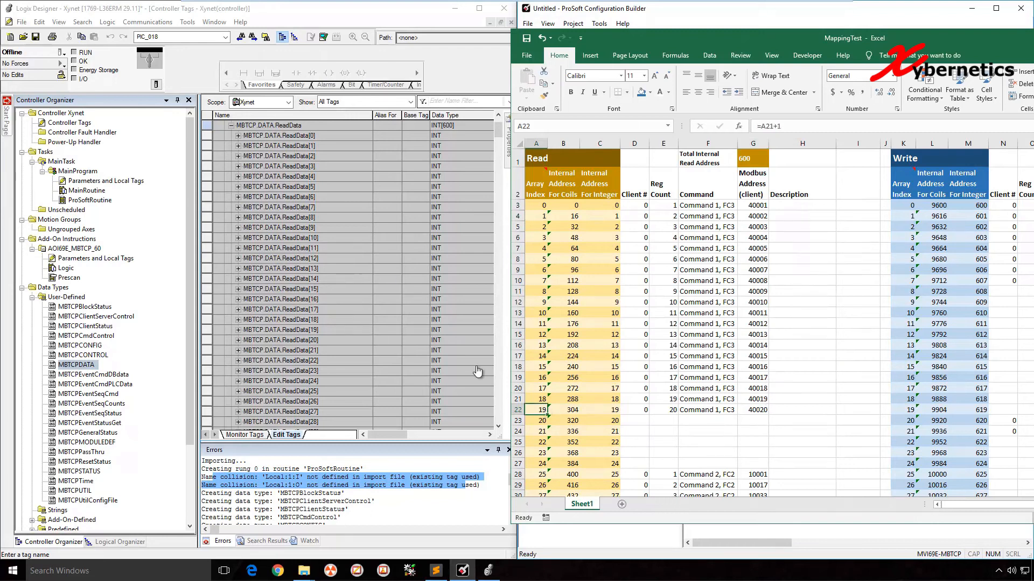
click(327, 331)
click(410, 328)
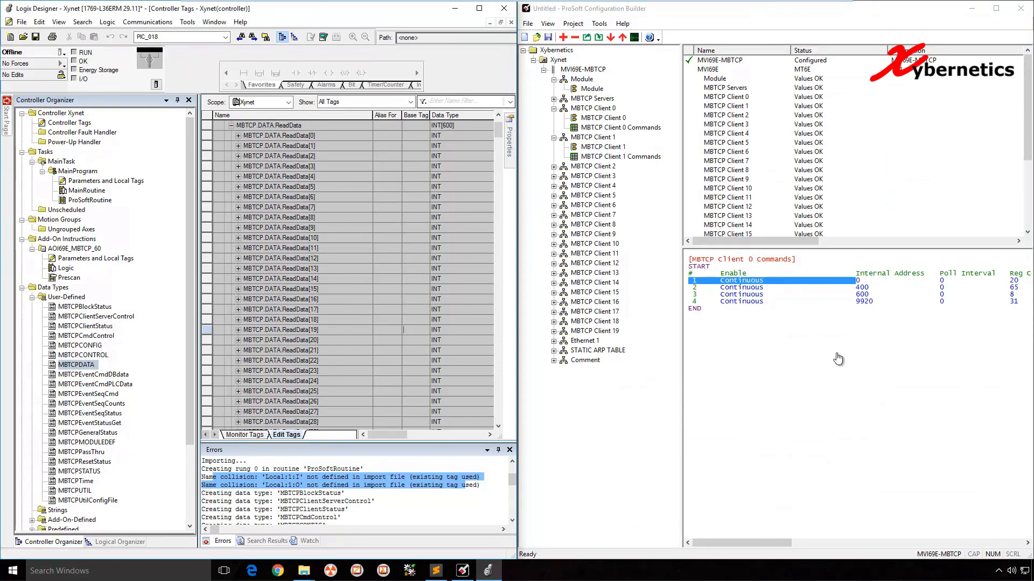
Step: Trace the Command 2, FC2 addresses starting at 10001 to array index 25 in the MappingTest workbook, and locate ReadData[25] in the controller tags
key(alt+Tab)
scroll(806, 412, down, 3)
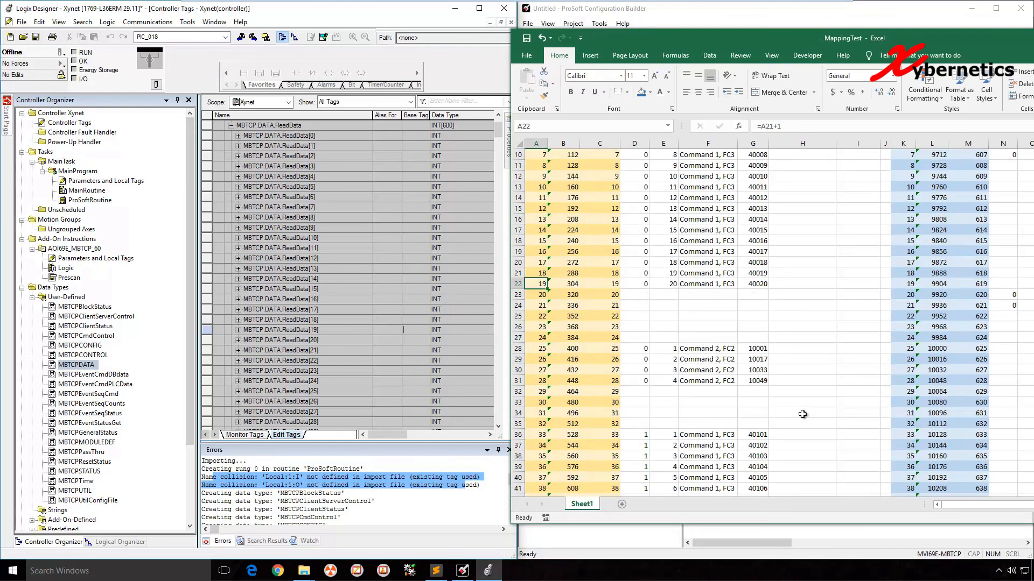
drag(761, 349, 763, 378)
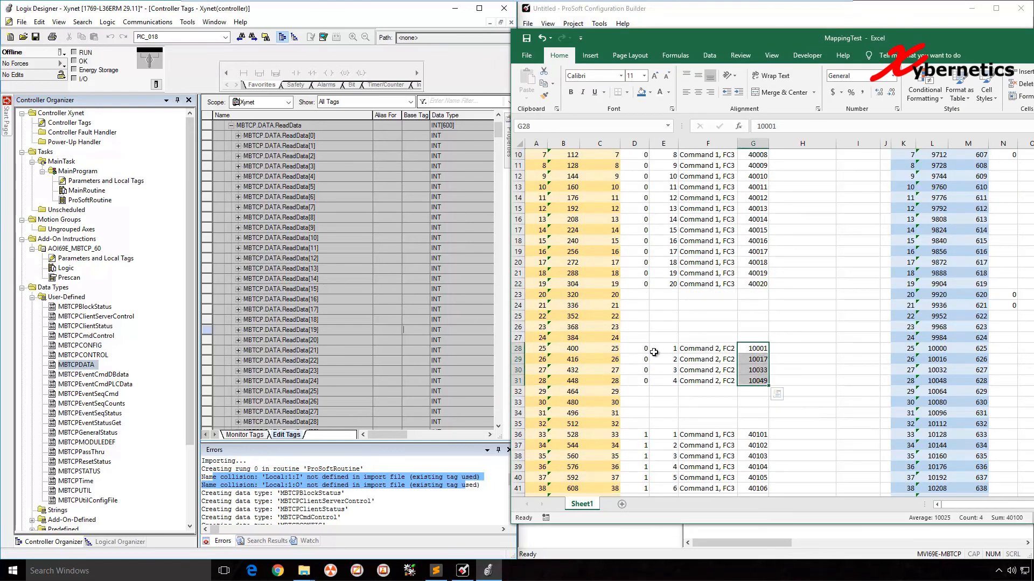
click(614, 352)
key(alt+Tab)
click(327, 393)
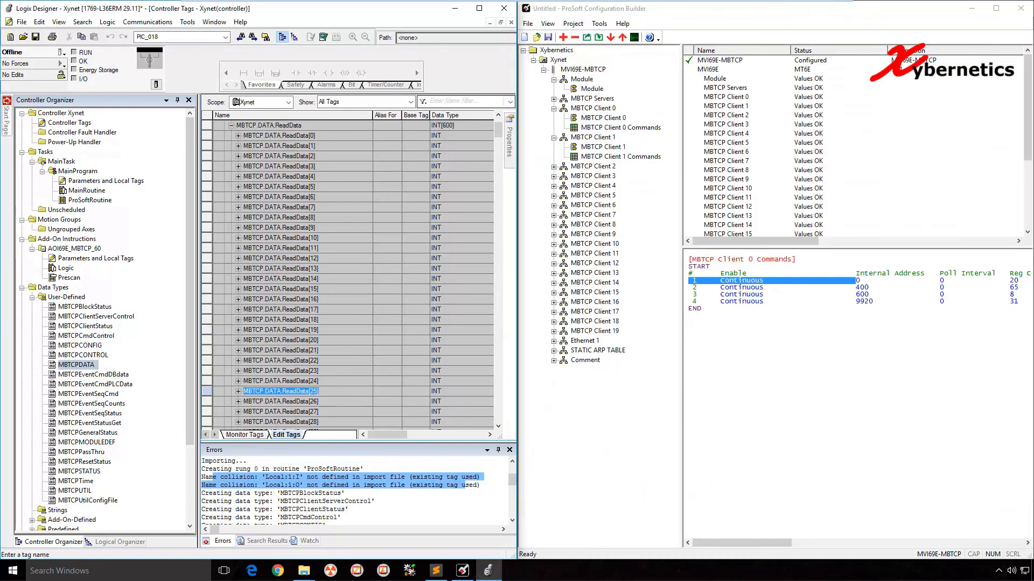
key(alt+Tab)
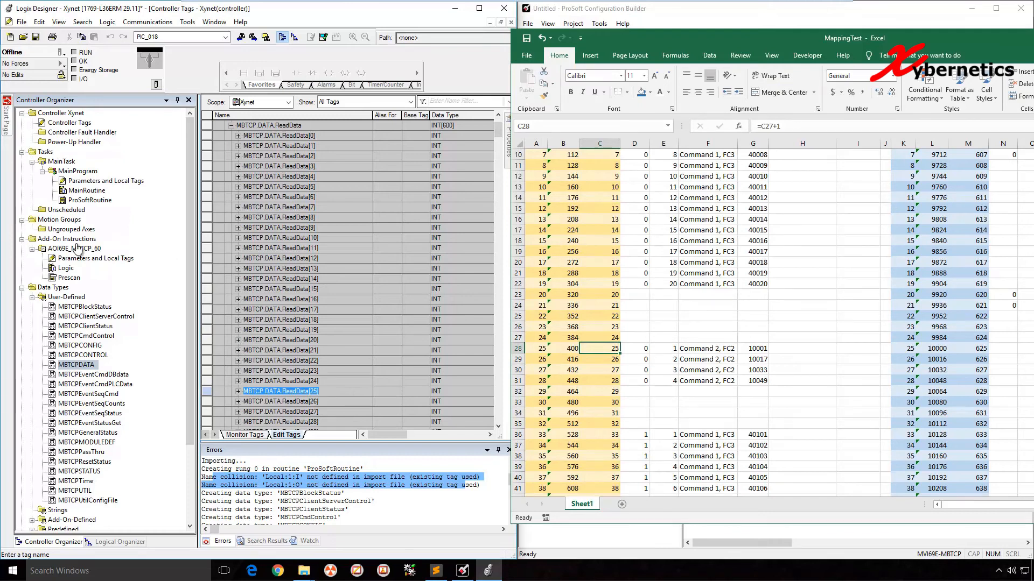
Step: Create a new Structured Text routine named Prosoft_Mapping under MainProgram
click(77, 171)
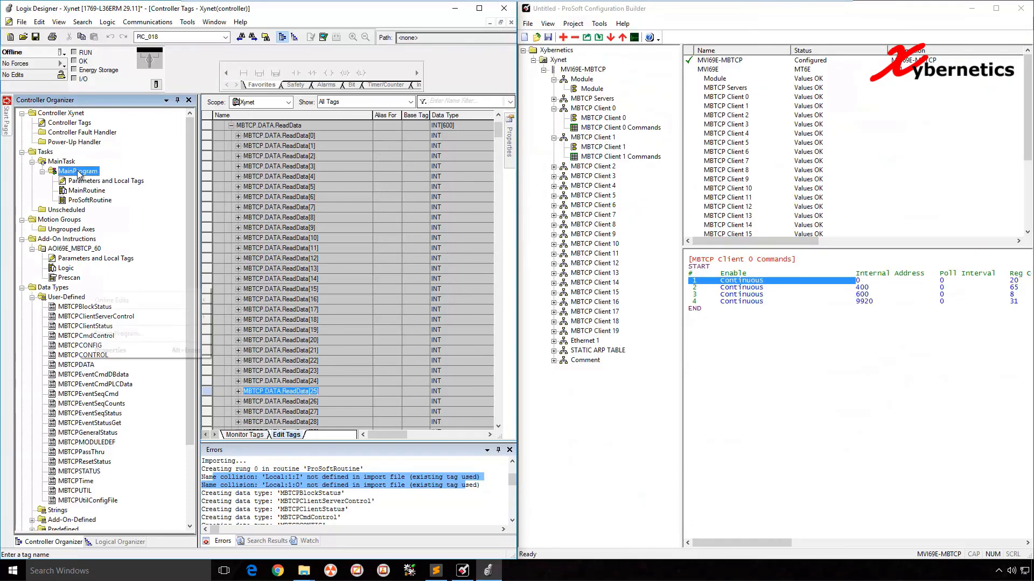
right_click(77, 172)
mouse_move(108, 177)
click(245, 177)
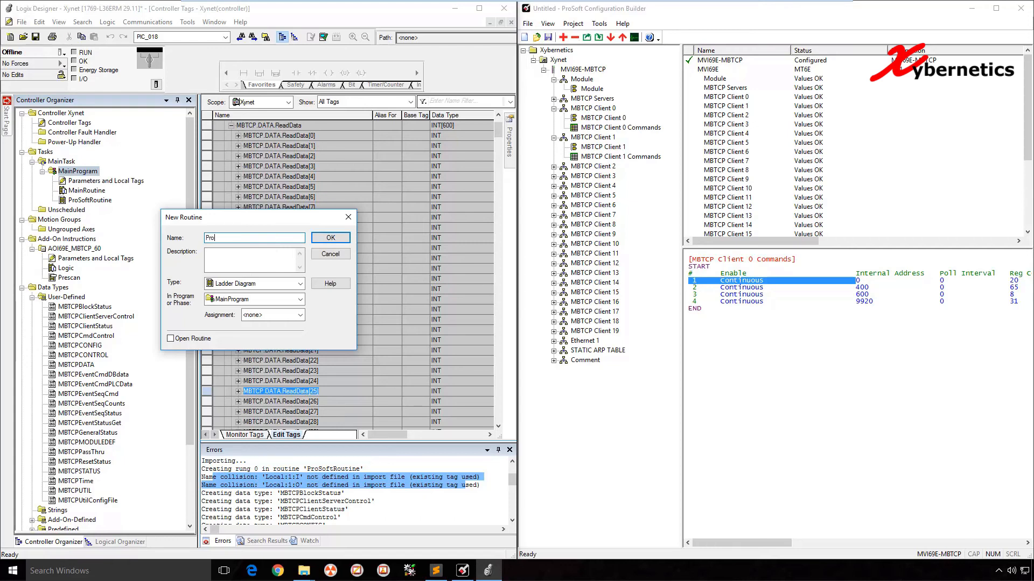
text(t_Mapping)
click(264, 284)
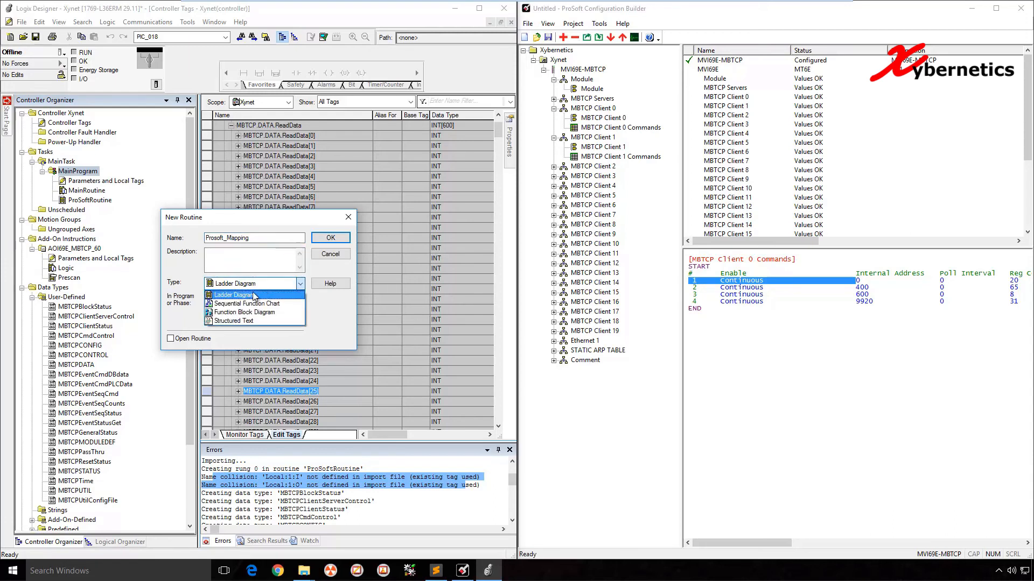
click(252, 321)
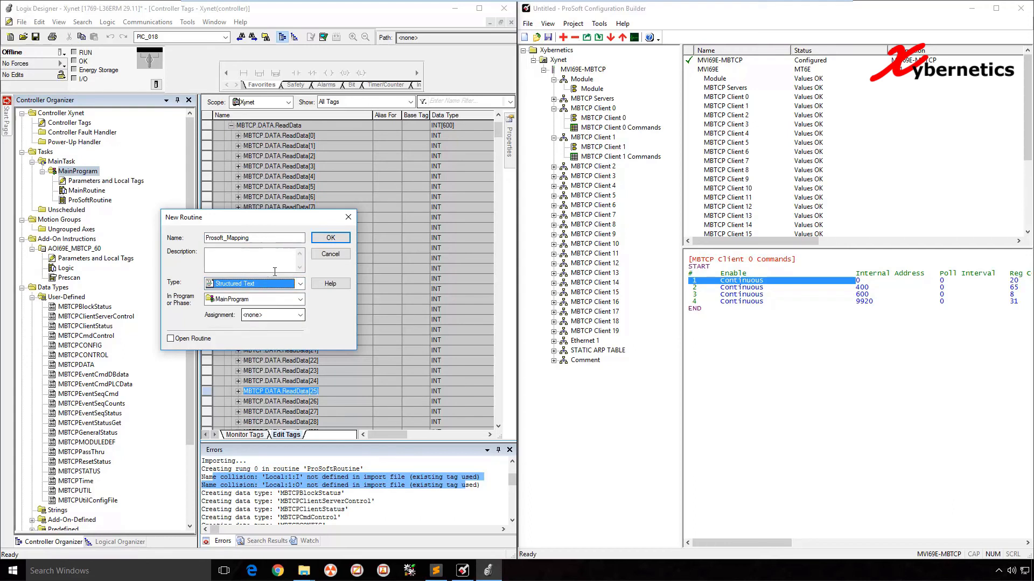
click(327, 237)
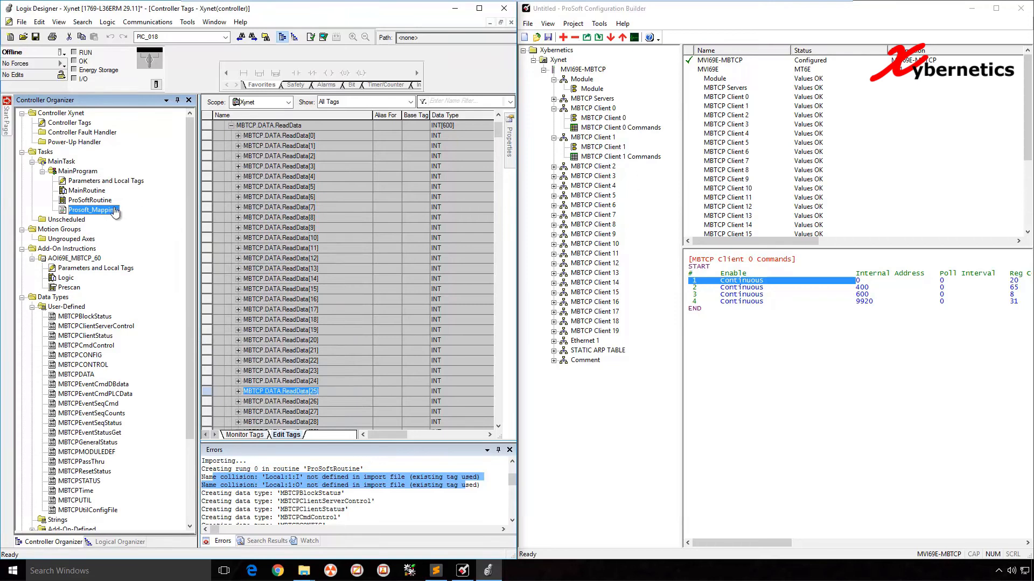
Step: Open the Prosoft_Mapping routine, enlarge Logix Designer to full screen, and begin a COP( instruction on line 2
double_click(95, 212)
double_click(359, 9)
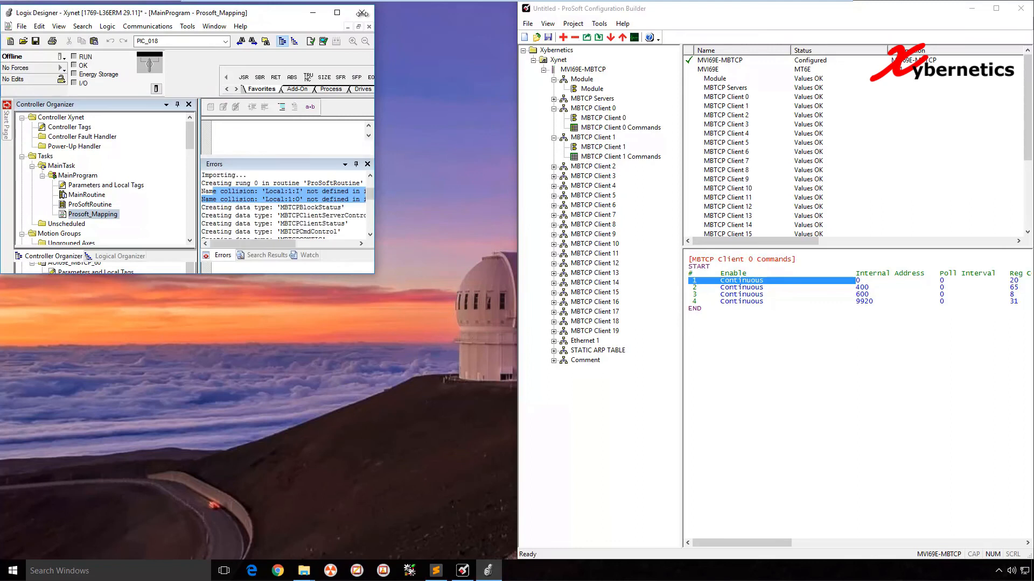
click(337, 12)
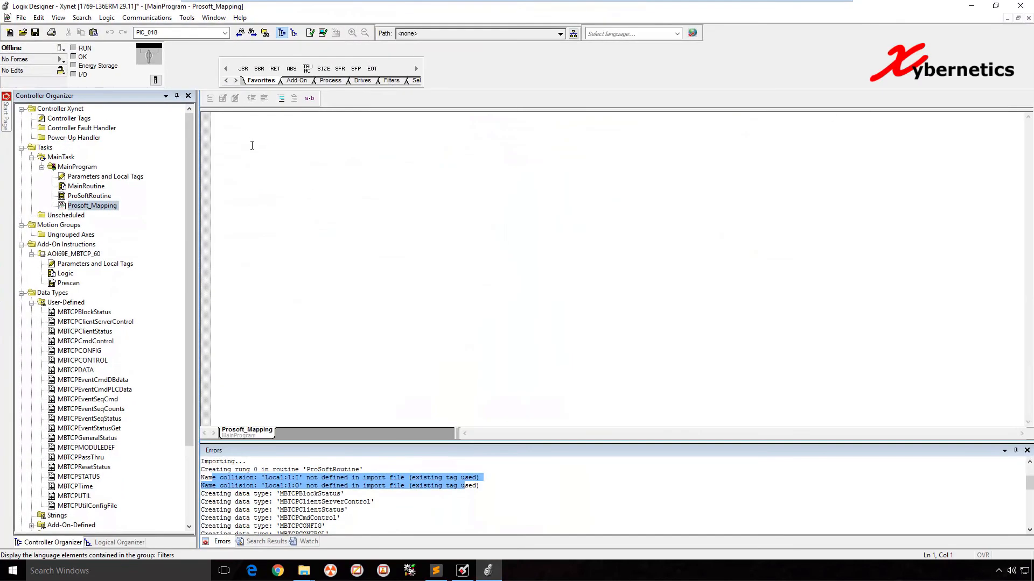
key(Return)
text(COP()
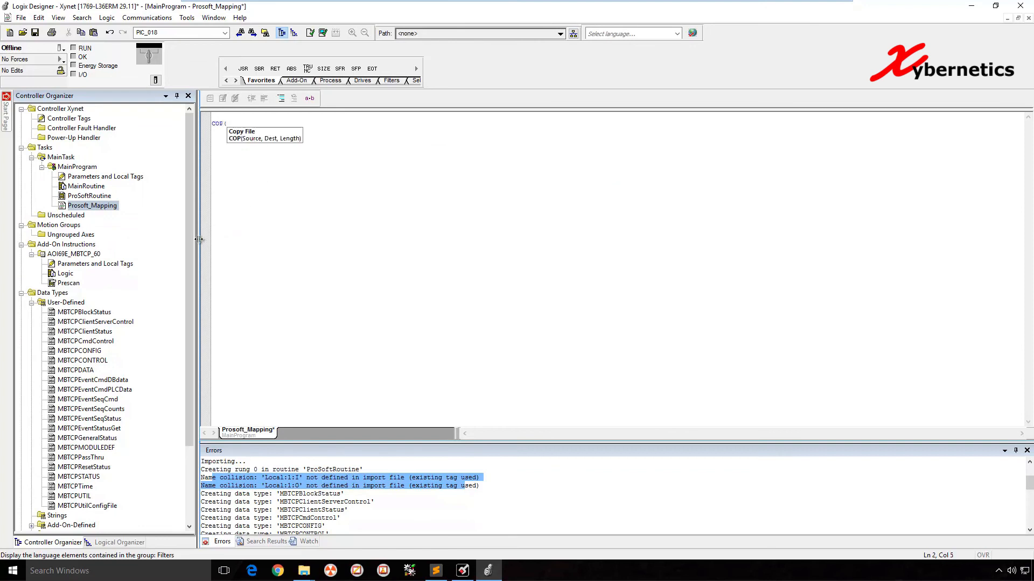
Step: Check ReadData[0] in the controller tags against Modbus addresses 40001 and 40002 in the mapping sheet
double_click(85, 119)
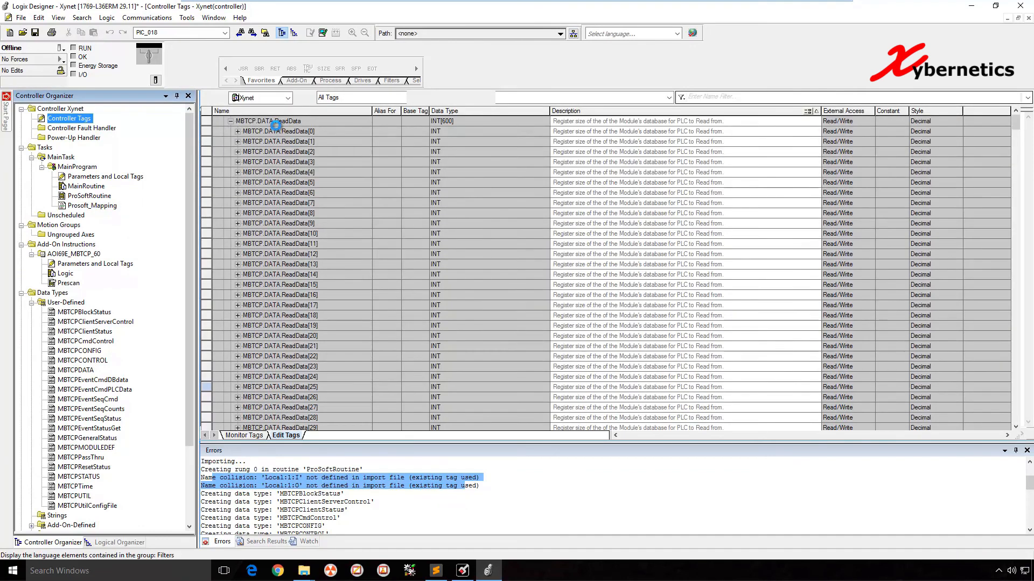
click(296, 195)
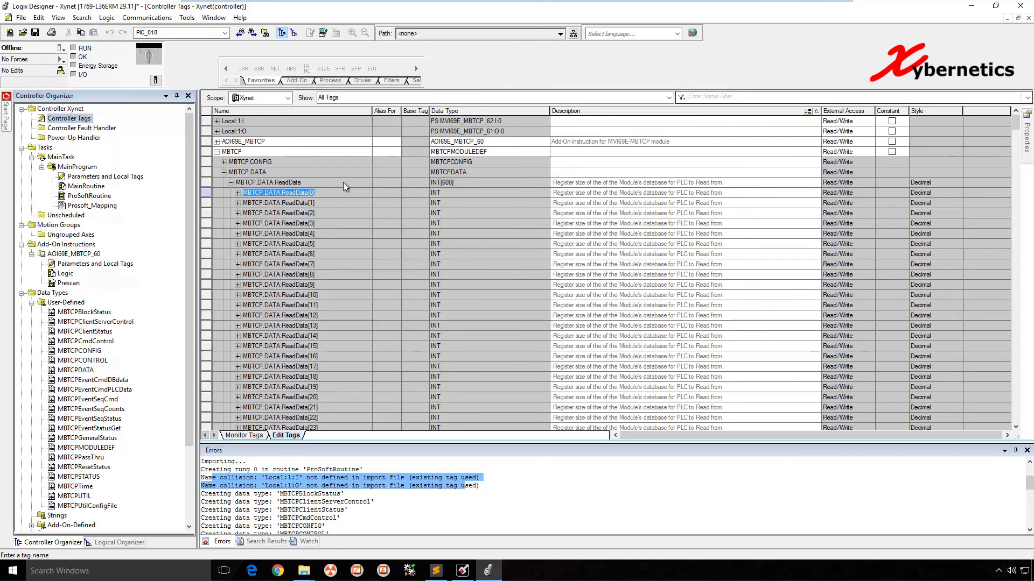
key(alt+Tab)
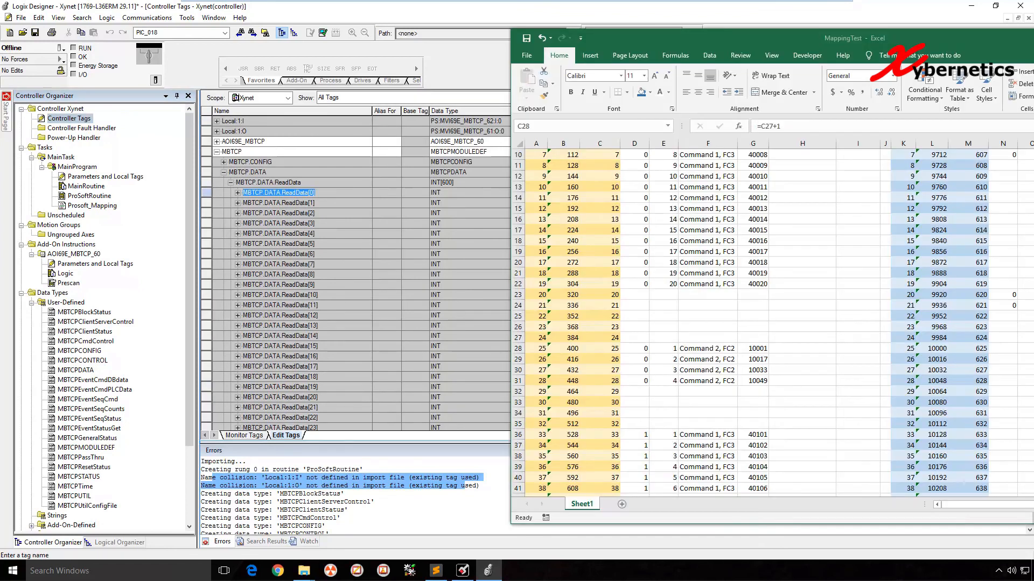
mouse_move(758, 205)
mouse_down()
mouse_move(762, 226)
mouse_move(756, 216)
mouse_up()
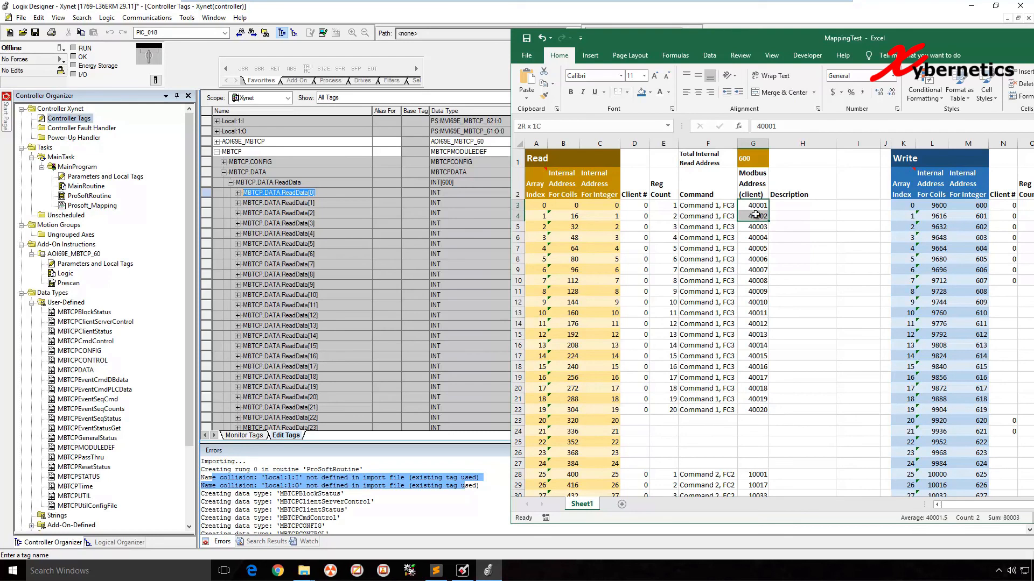
click(315, 193)
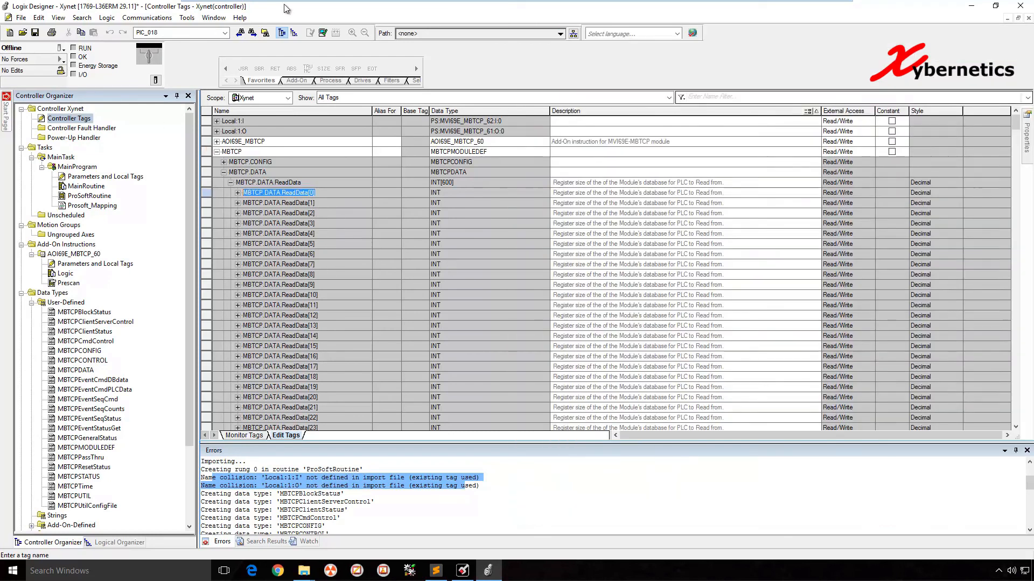
Step: In Prosoft_Mapping, complete the line as COP(MBTCP.DATA.ReadData[0],_123PI2468.RAW,1); with the comment // Modbus Address 40001, and copy the whole line
click(214, 17)
click(266, 154)
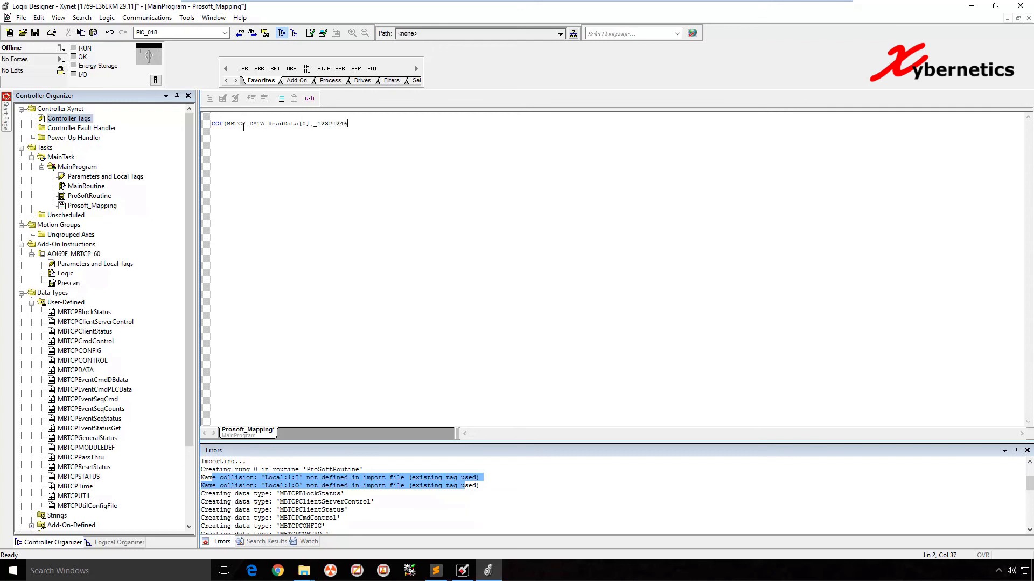
text(RAW)
drag(499, 124, 181, 137)
key(ctrl+c)
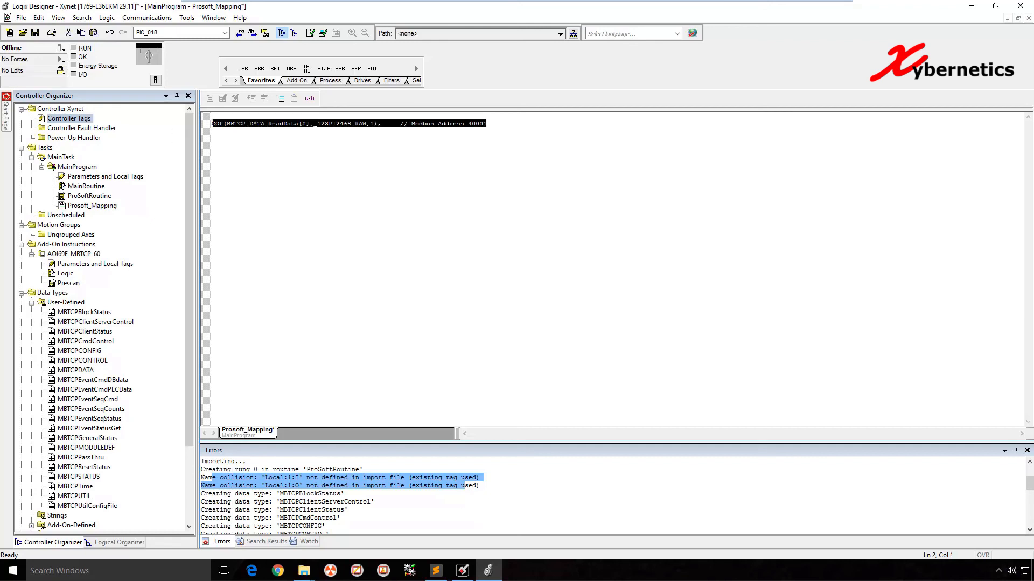
Step: Trace Modbus addresses 40003 and 40004 to their internal integer address in the mapping sheet
key(alt+Tab)
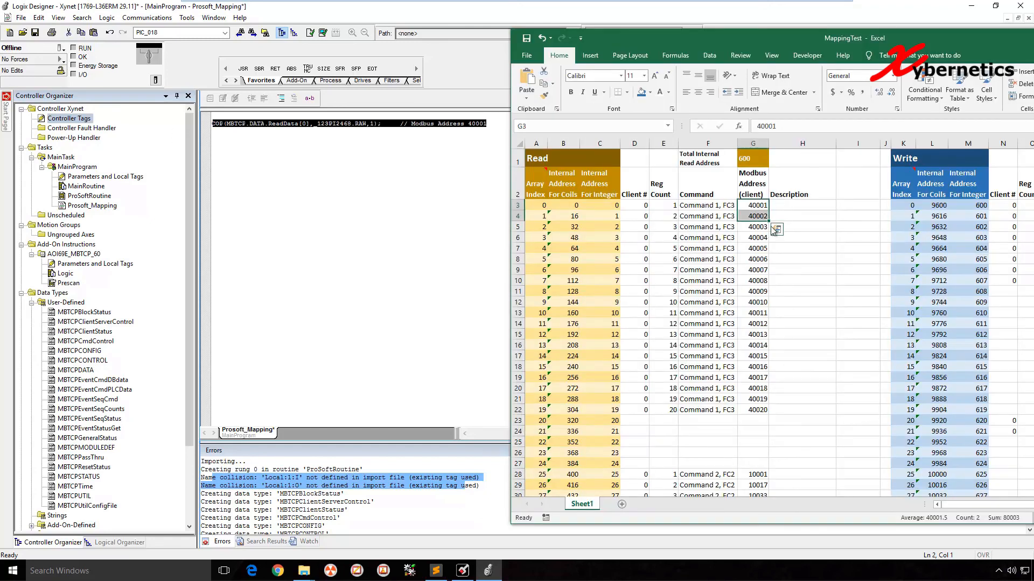
drag(757, 227, 759, 239)
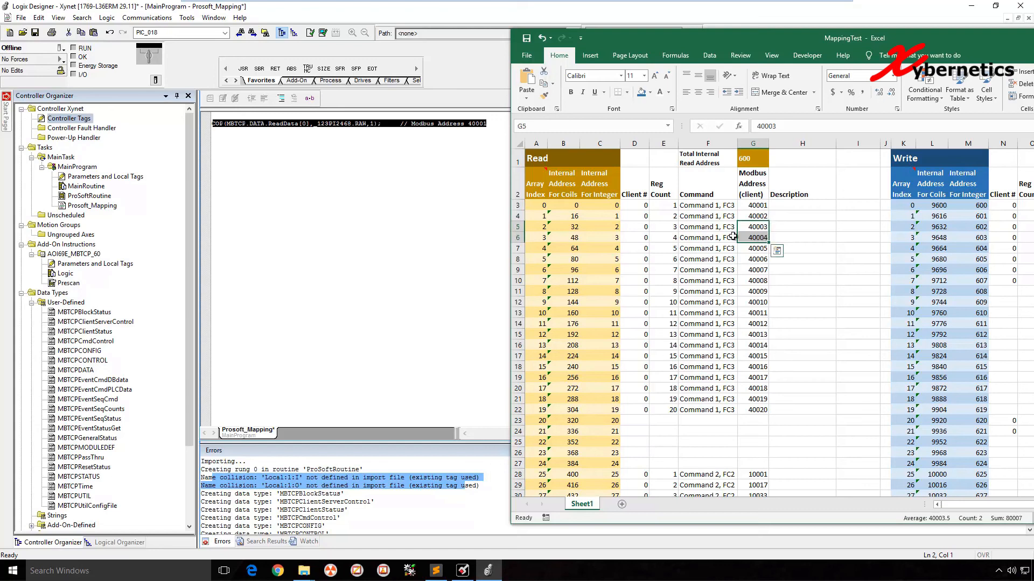
click(612, 228)
key(alt+Tab)
Step: Duplicate the COP line beneath the first one and set the copy's source to MBTCP.DATA.ReadData[2]
drag(496, 125, 204, 136)
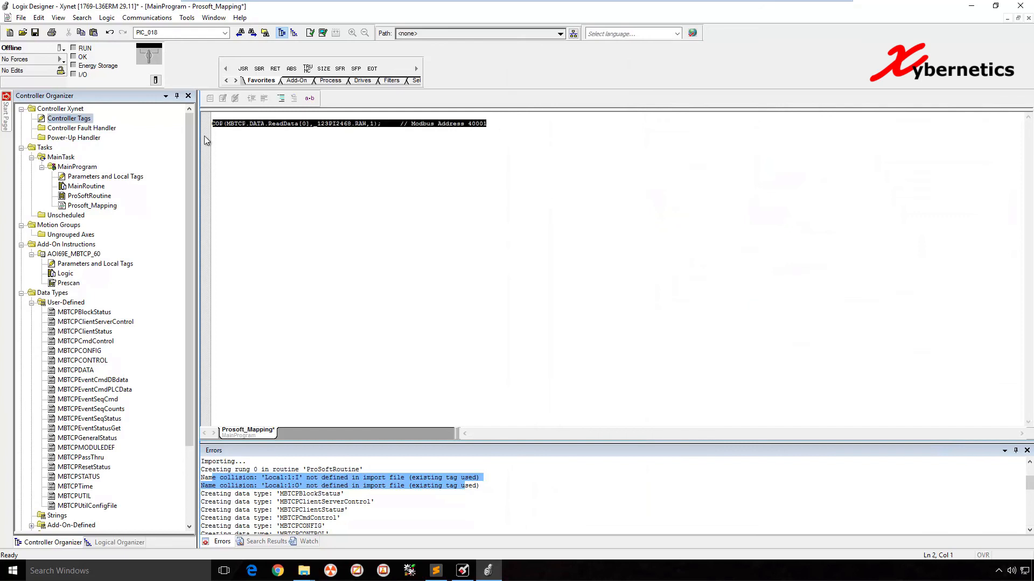
click(241, 135)
click(503, 123)
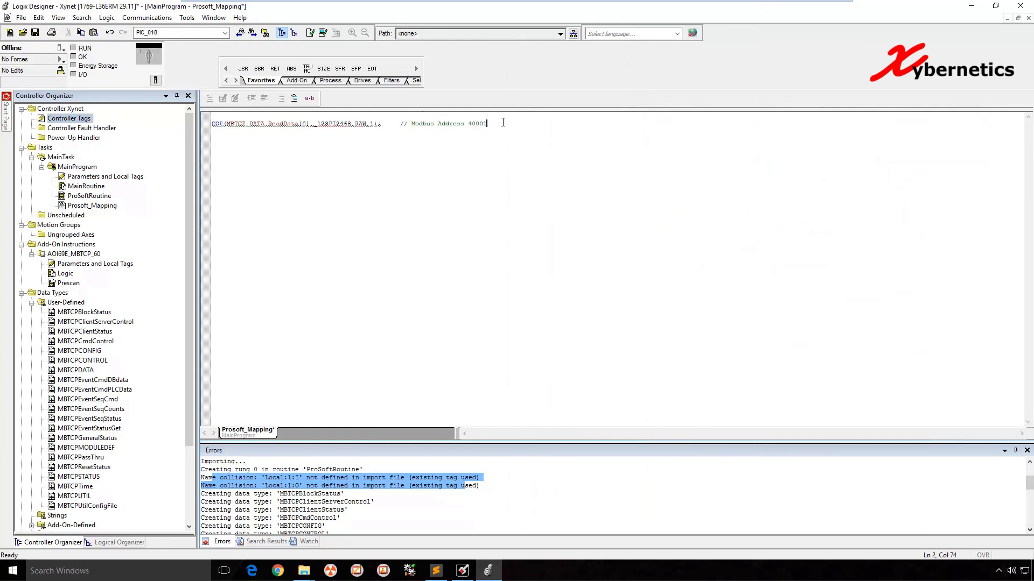
key(Return)
key(ctrl+v)
click(304, 133)
text(2)
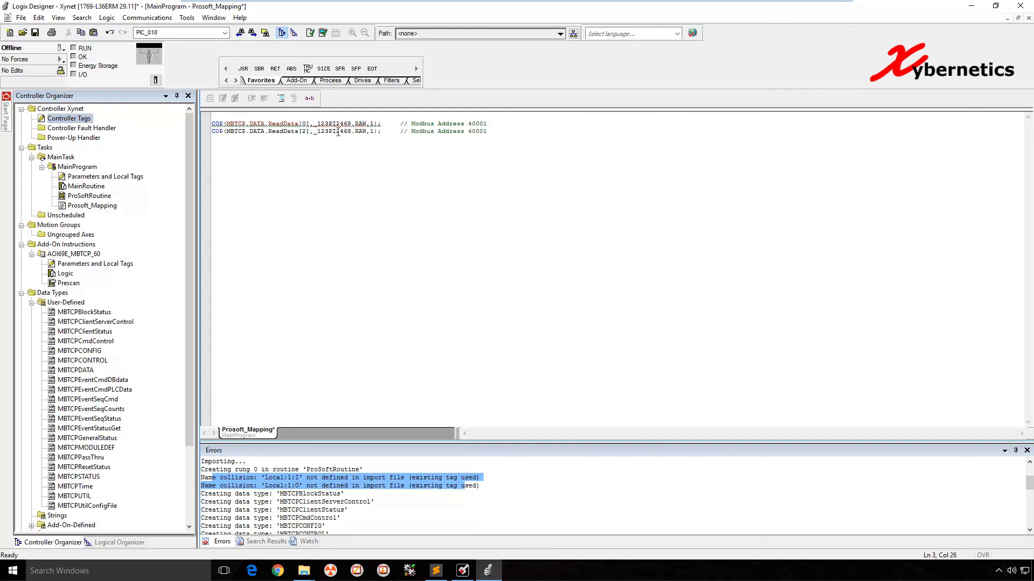
Step: Replace the dot with an underscore in both COP destinations so they read _123PI2468_RAW
drag(317, 131, 329, 132)
double_click(345, 124)
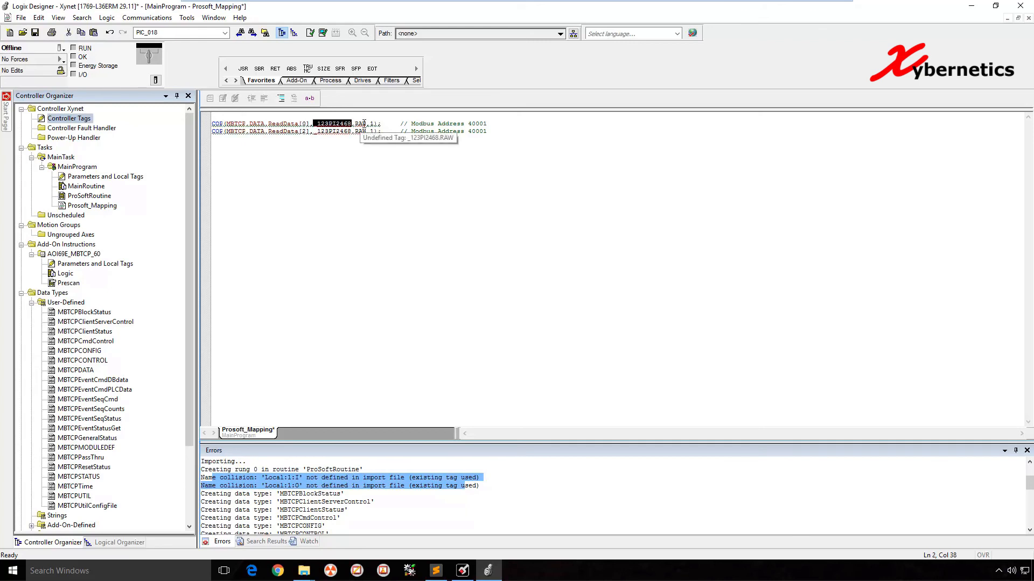
click(358, 124)
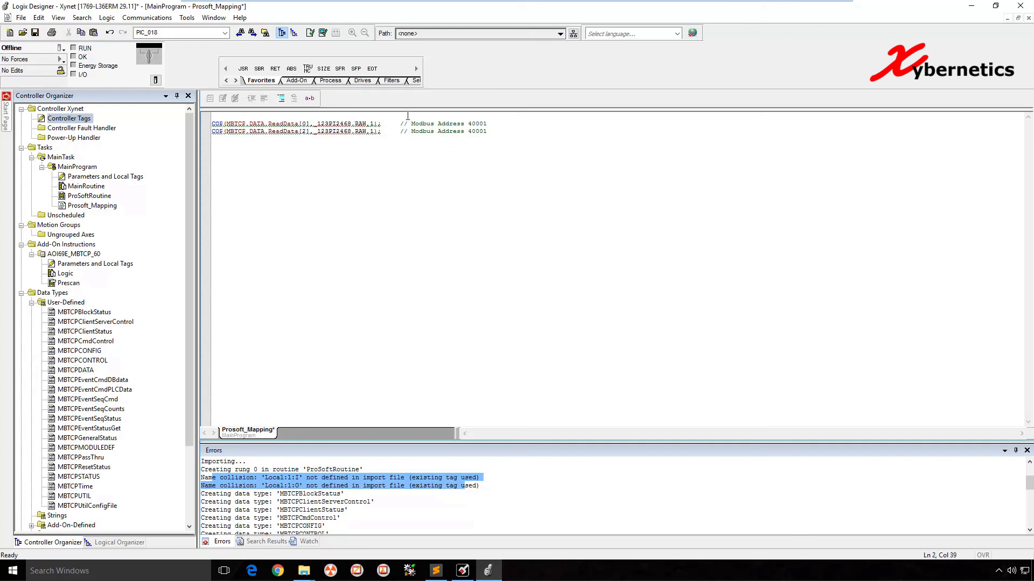
key(Down)
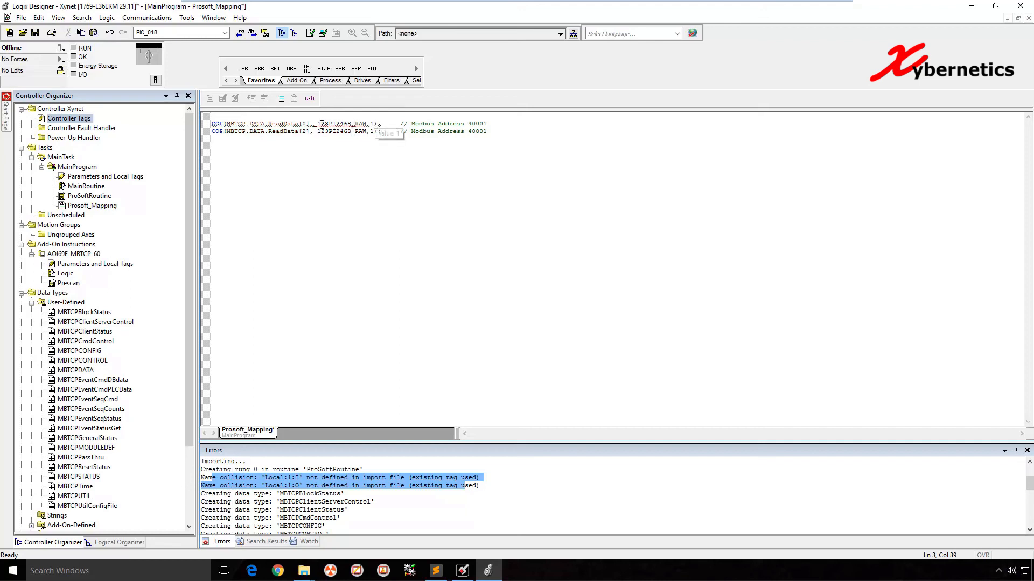
Step: Collapse the MBTCP structure in the controller tags and add a tag named _123PI2468_RAW with data type REAL
drag(314, 123, 367, 124)
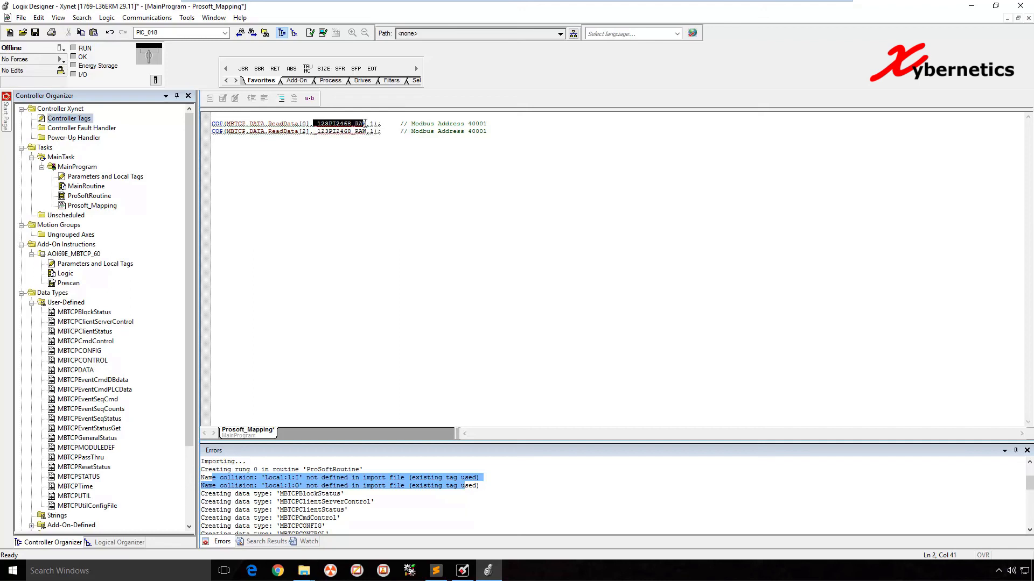
double_click(79, 121)
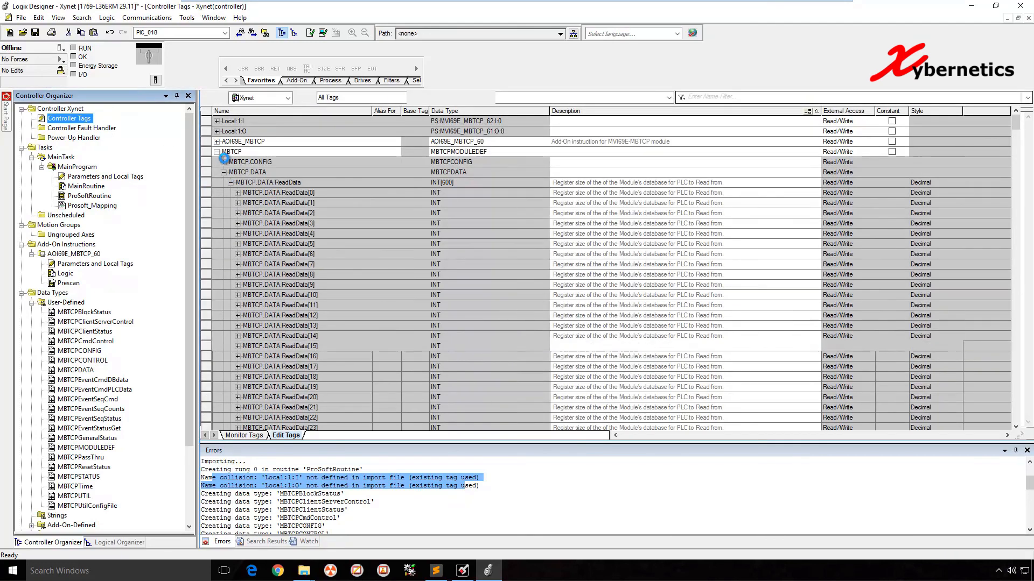
click(216, 152)
click(218, 158)
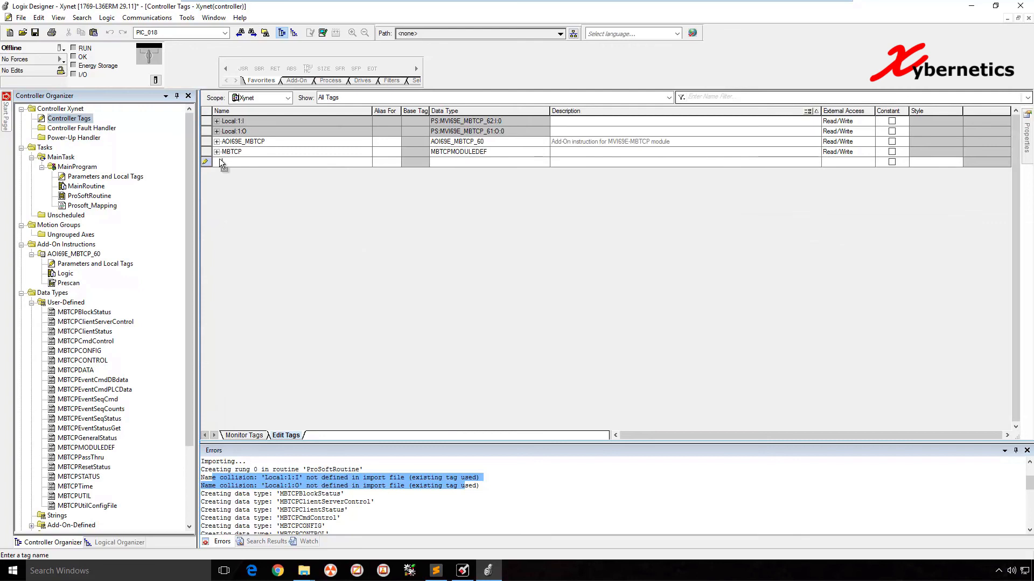
text(_123PI2468_RAW)
click(446, 161)
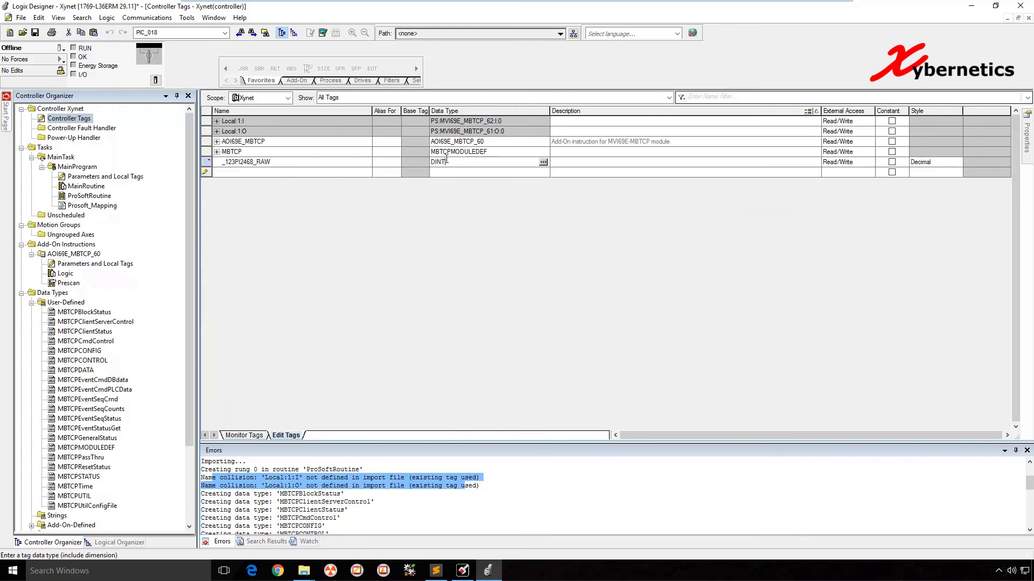
text(REAL)
key(Return)
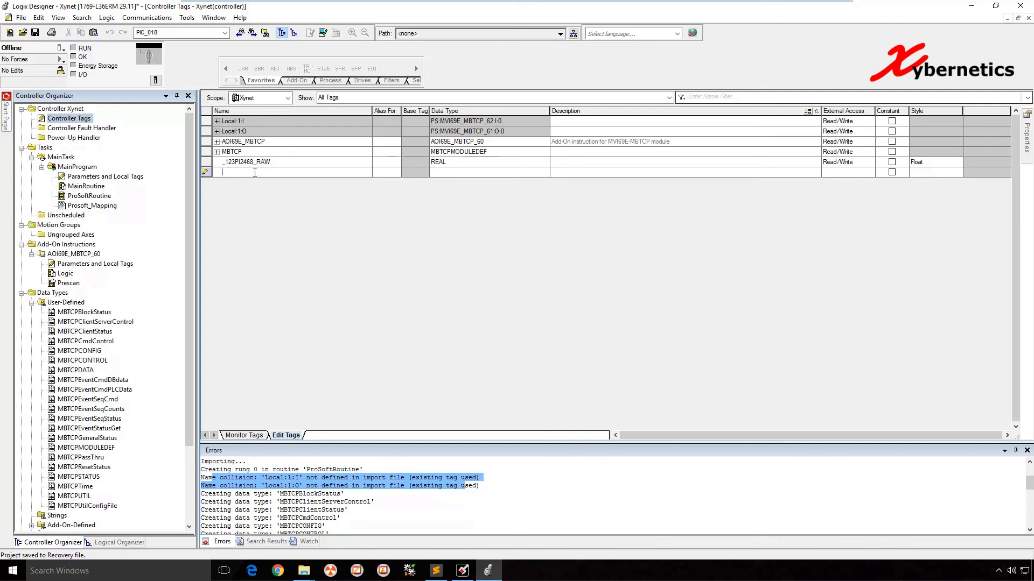
Step: Add a second controller tag named _333PI3691_RAW
text(_123PI2468_RAW)
key(BackSpace)
key(BackSpace)
key(BackSpace)
key(BackSpace)
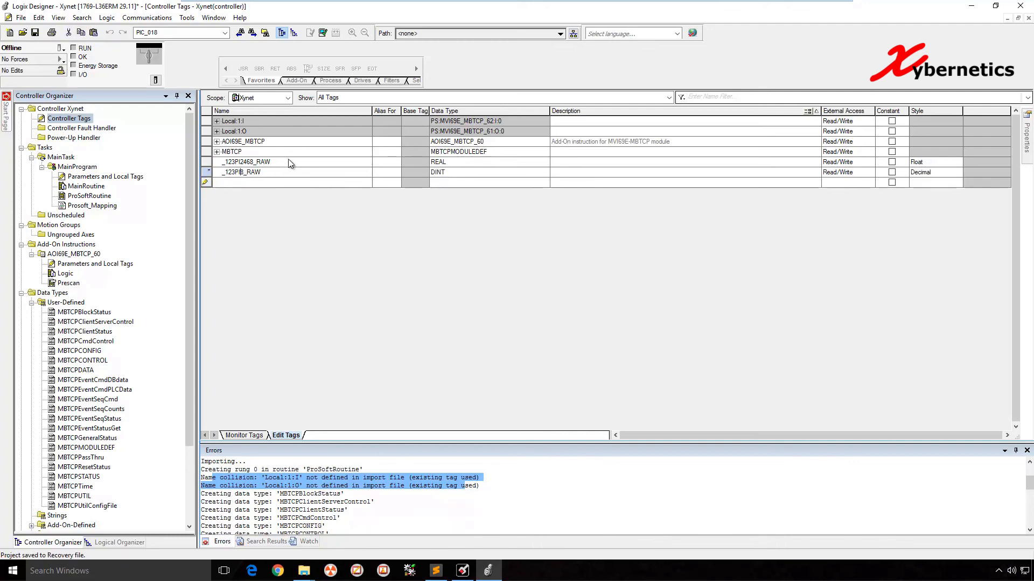
text(3691)
click(235, 171)
key(BackSpace)
key(BackSpace)
key(BackSpace)
text(333)
key(Return)
Step: Set the data type of _333PI3691_RAW to REAL and reopen the Prosoft_Mapping routine
click(458, 173)
text(REAL)
key(Return)
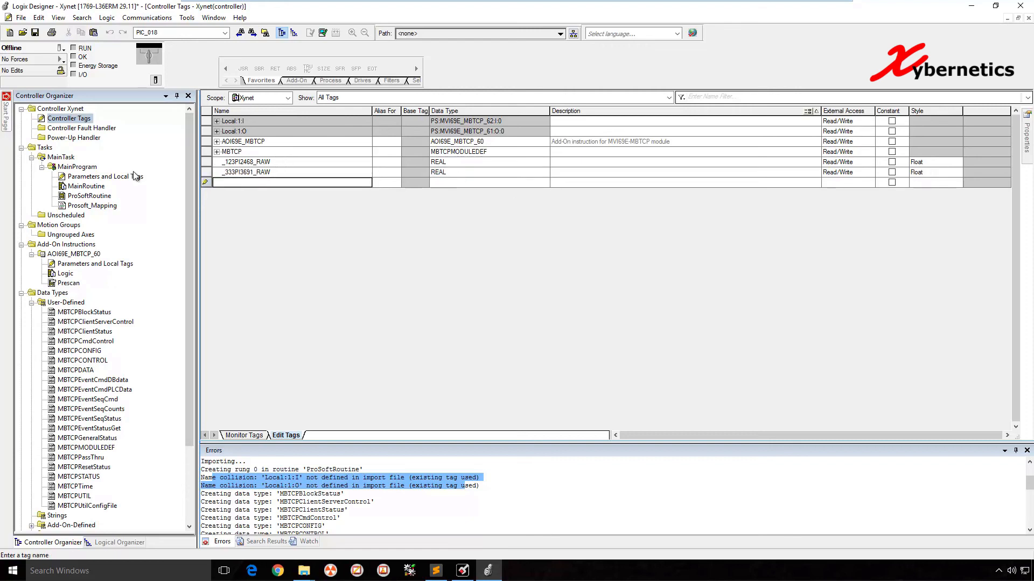
double_click(93, 205)
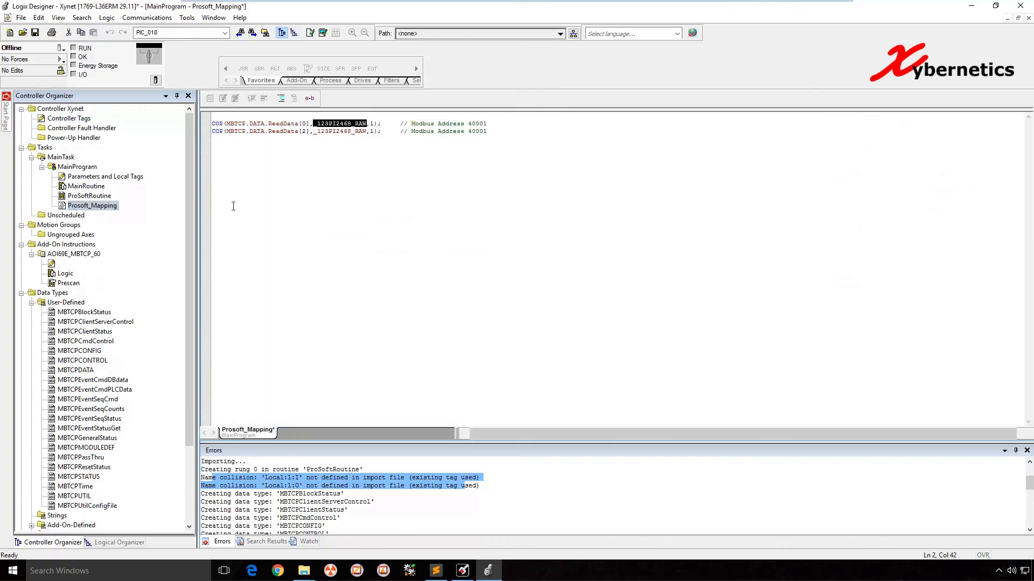
Step: Change the second COP destination to _333PI3691_RAW and its comment to Modbus Address 40003
double_click(342, 131)
text(_333PI3691_RAW)
click(407, 131)
click(494, 131)
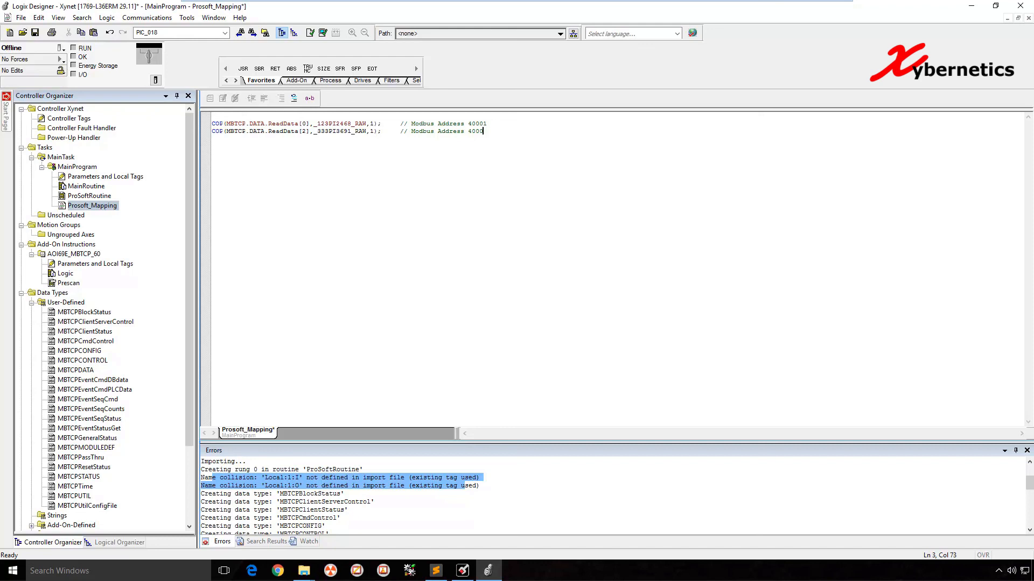
key(alt+Tab)
click(460, 138)
text(3)
key(Return)
key(Return)
Step: Examine the MappingTest workbook's Modbus addresses 40001 to 40005 and the internal integer address where Command 2 starts
key(alt+Tab)
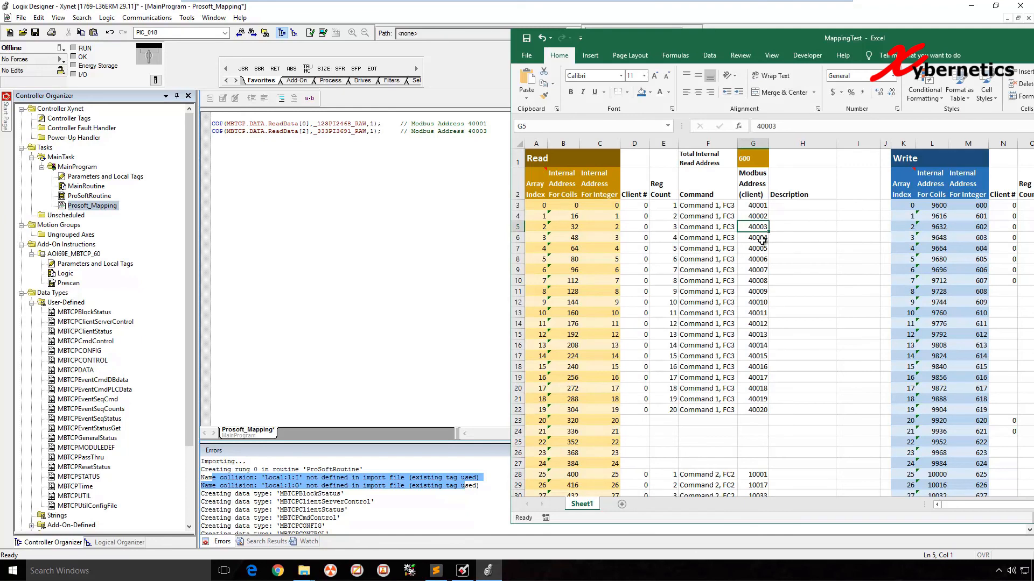
click(788, 207)
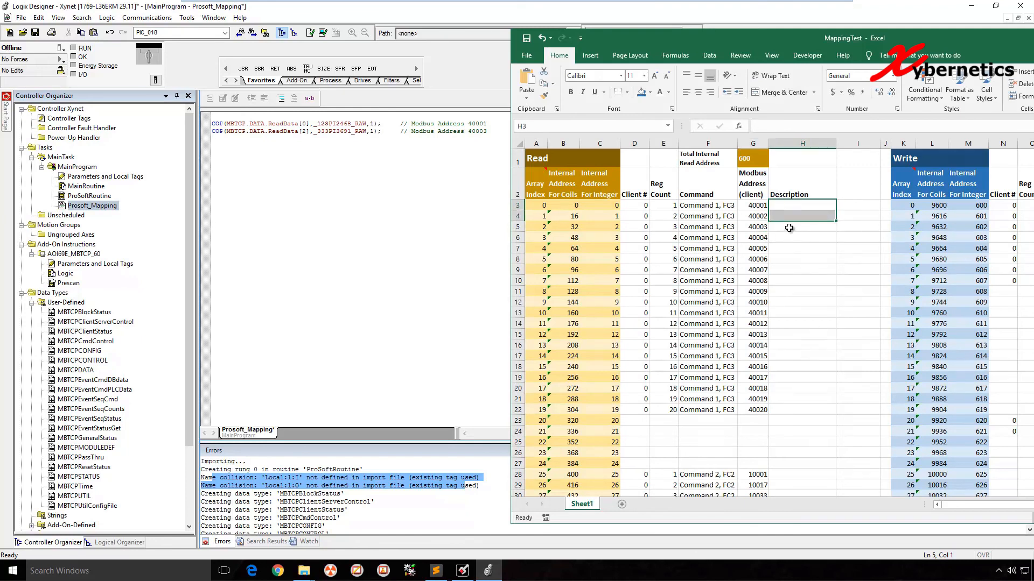
click(789, 229)
click(786, 250)
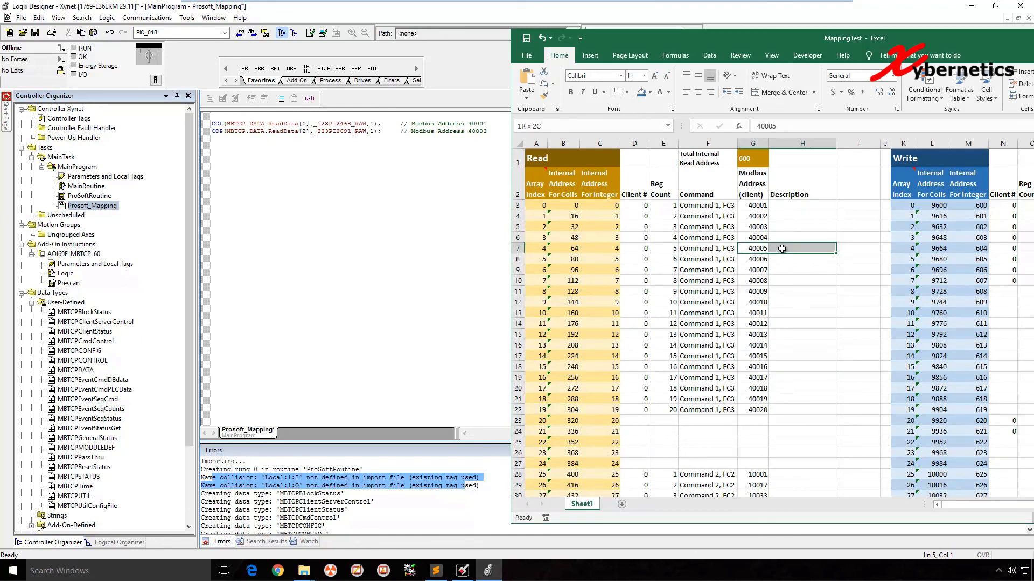
click(494, 210)
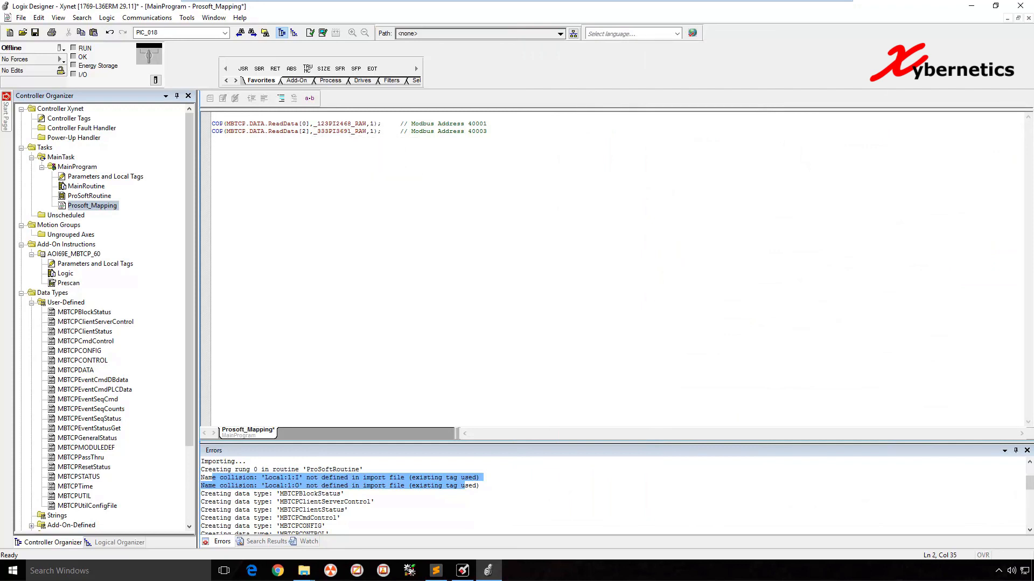
key(alt+Tab)
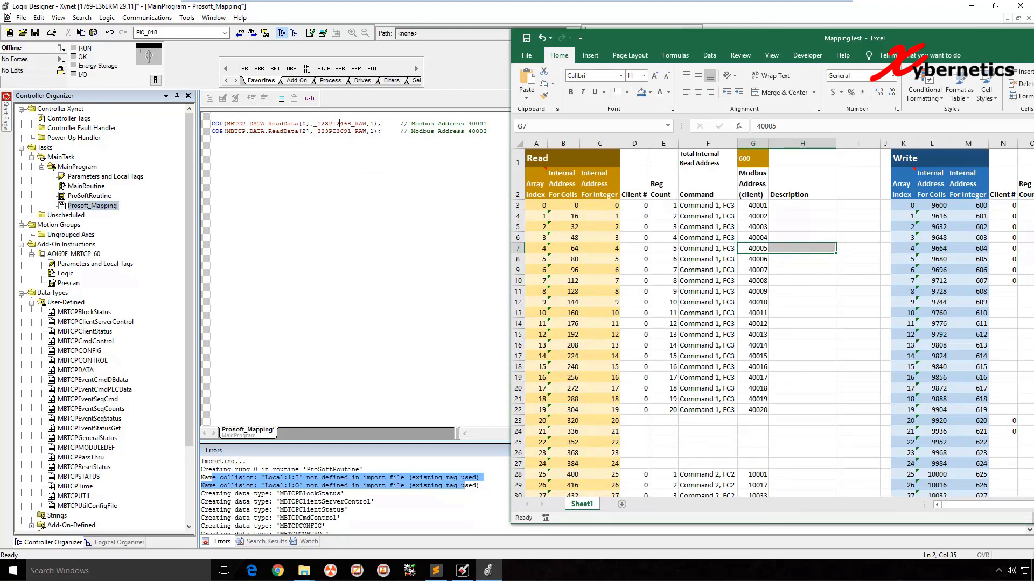
key(alt+Tab)
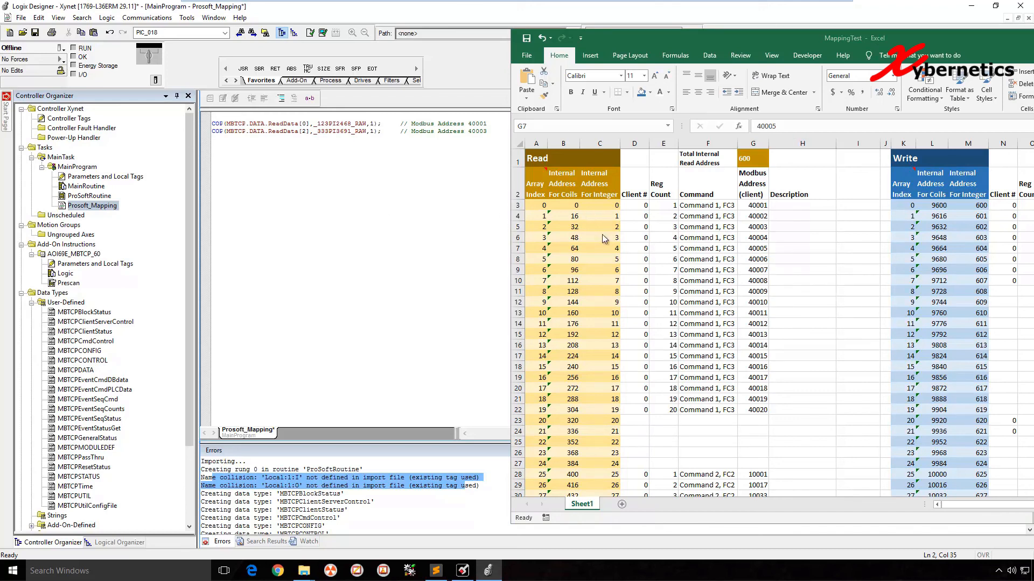
key(alt+Tab)
click(615, 477)
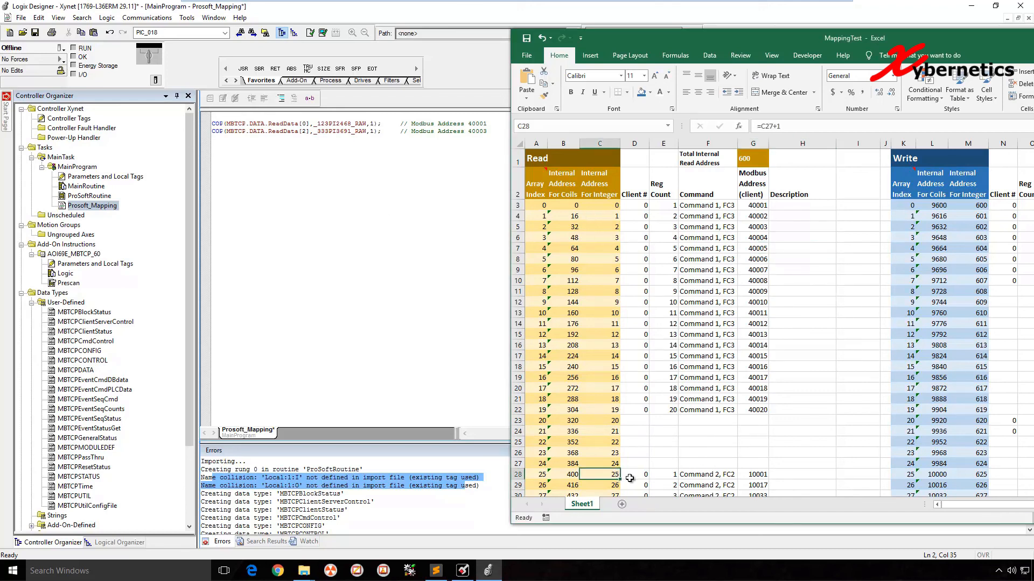
click(382, 283)
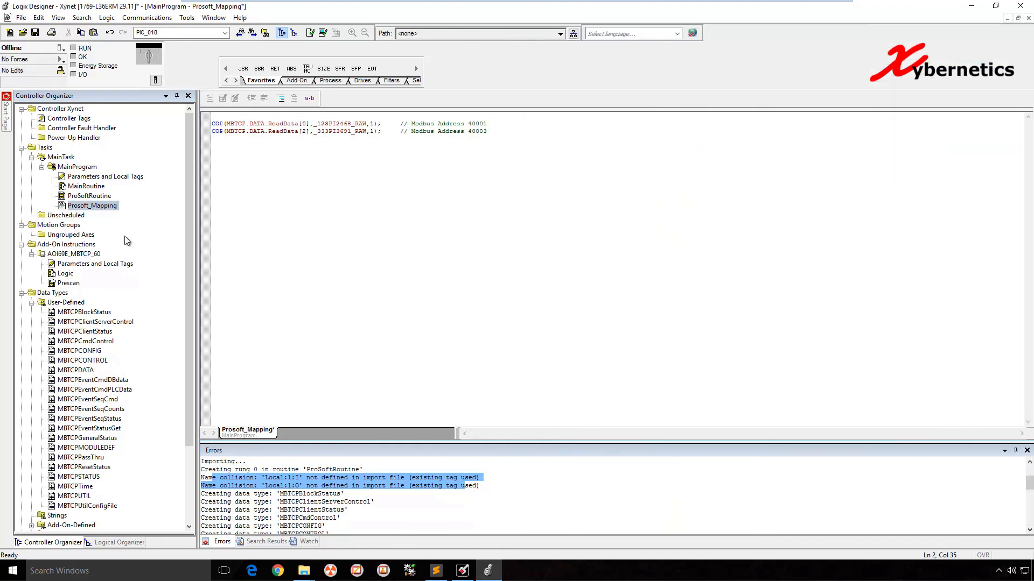
Step: Write the statement _222YS4444 := MBTCP.DATA.ReadData[25].2; below the COP lines, taking the array index from the mapping workbook
drag(234, 132, 313, 133)
key(ctrl+c)
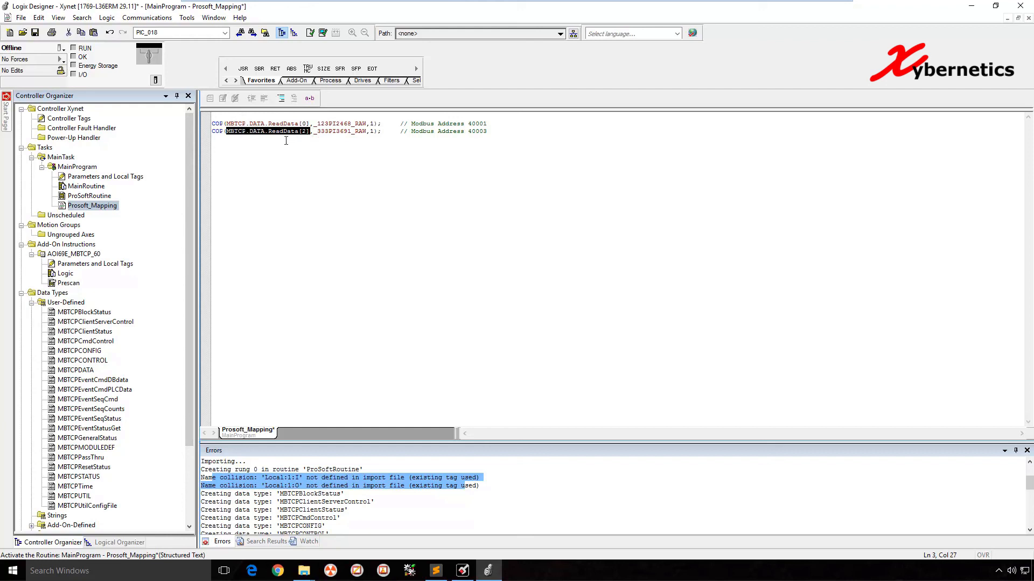
click(273, 145)
text(_222YS4444 :)
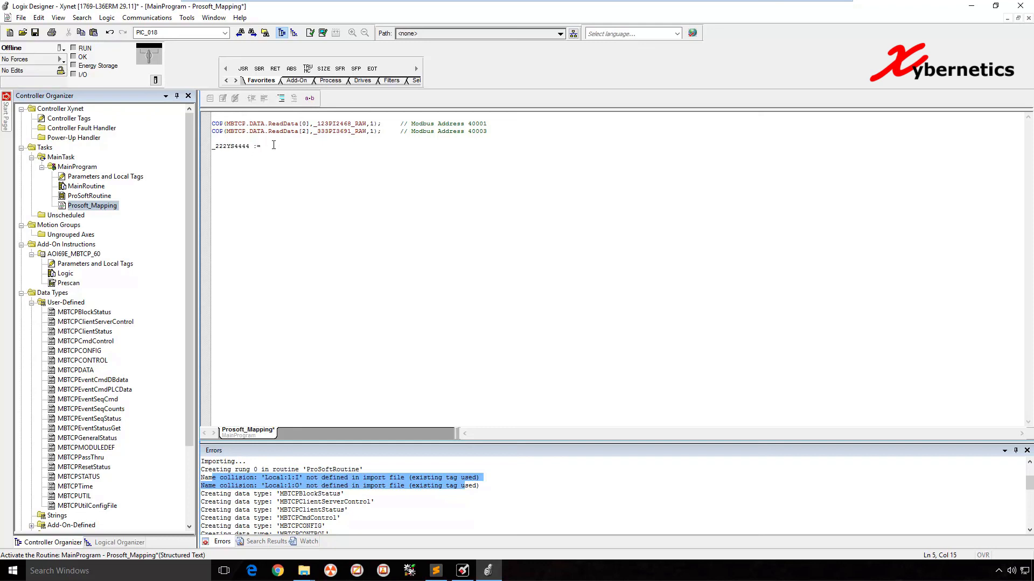
key(ctrl+v)
key(alt+Tab)
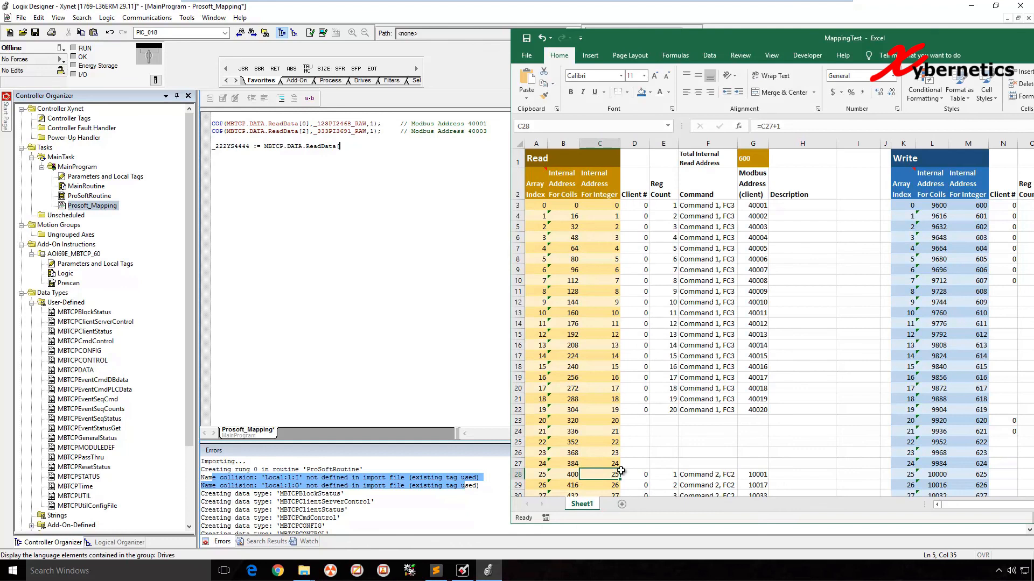
key(alt+Tab)
text(29)
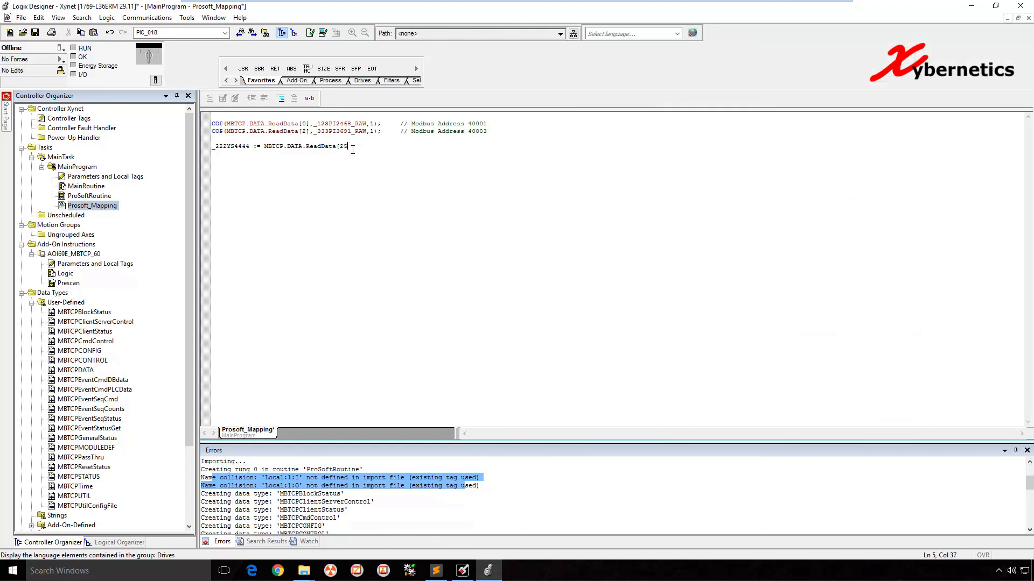
text(];2)
Step: Add a controller tag named _222YS4444 with data type BOOL
drag(250, 146, 204, 152)
key(ctrl+c)
double_click(90, 118)
click(286, 182)
key(ctrl+v)
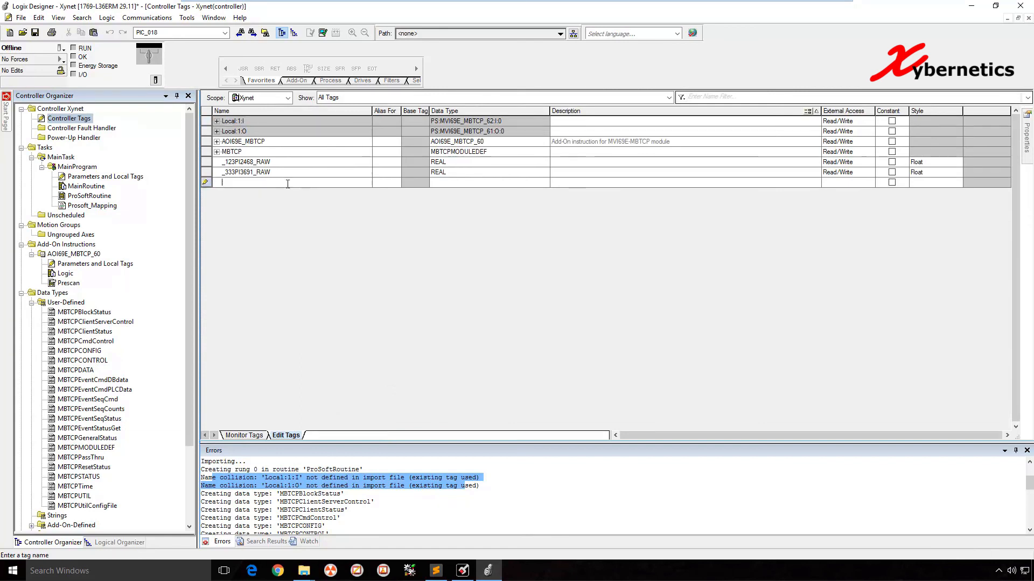
key(Return)
click(447, 182)
double_click(447, 182)
text(BOOL)
key(Return)
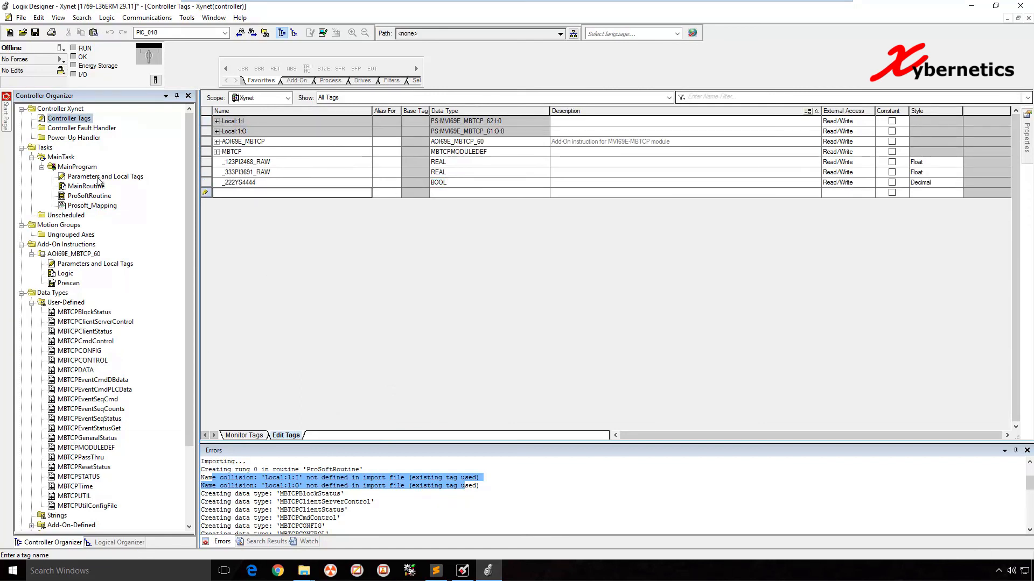
Step: Add the comment // Modbus Address 10003 after the _222YS4444 assignment in Prosoft_Mapping, using the mapping workbook for the base address
double_click(92, 206)
click(370, 143)
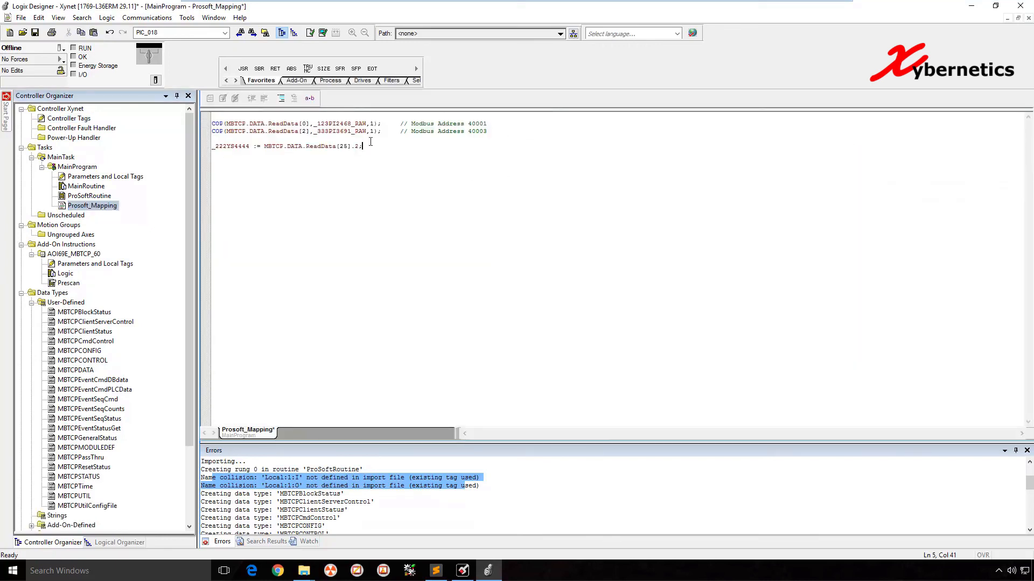
text(// Modbus Address)
key(alt+Tab)
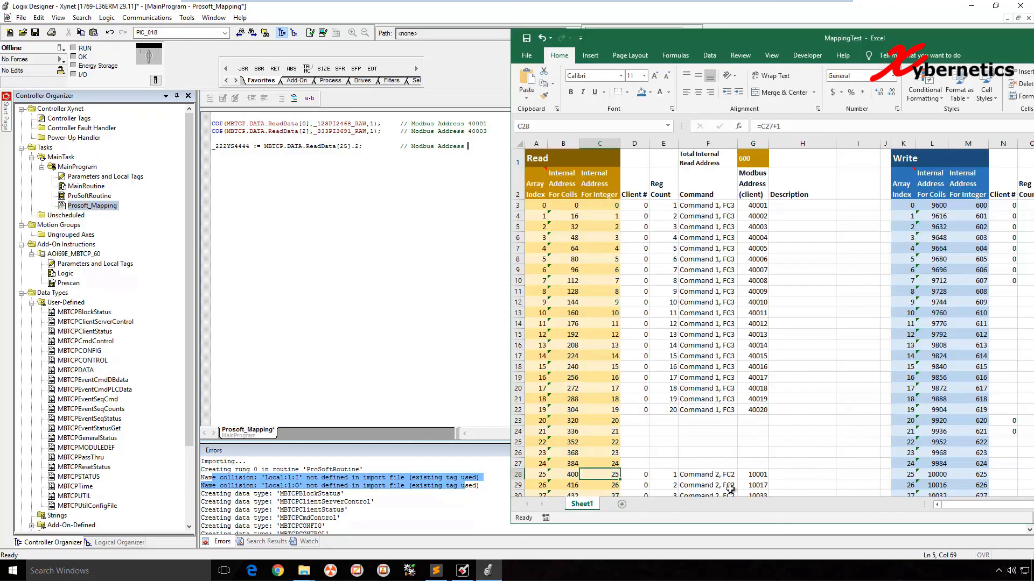
click(753, 474)
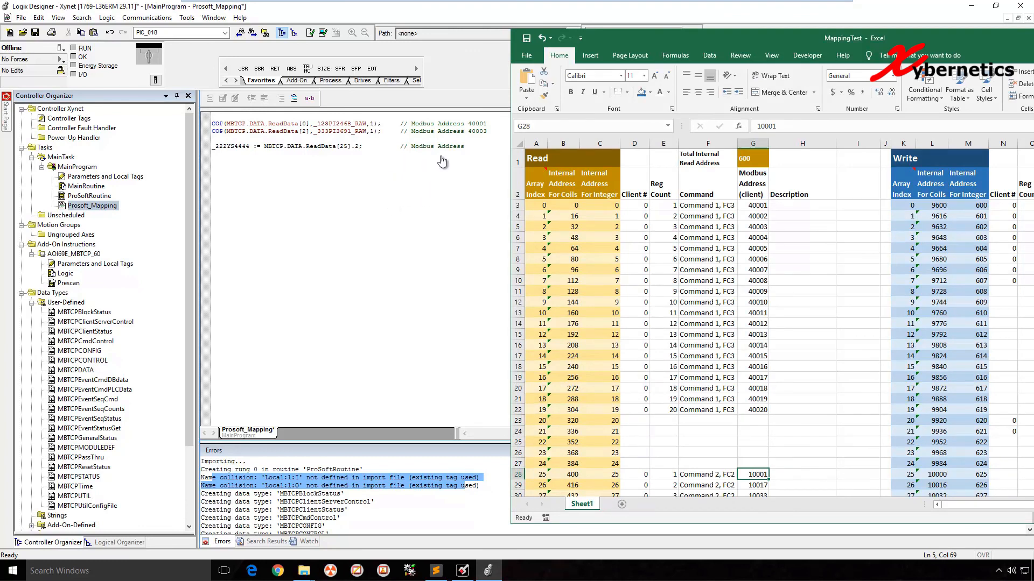
click(476, 147)
text(10003)
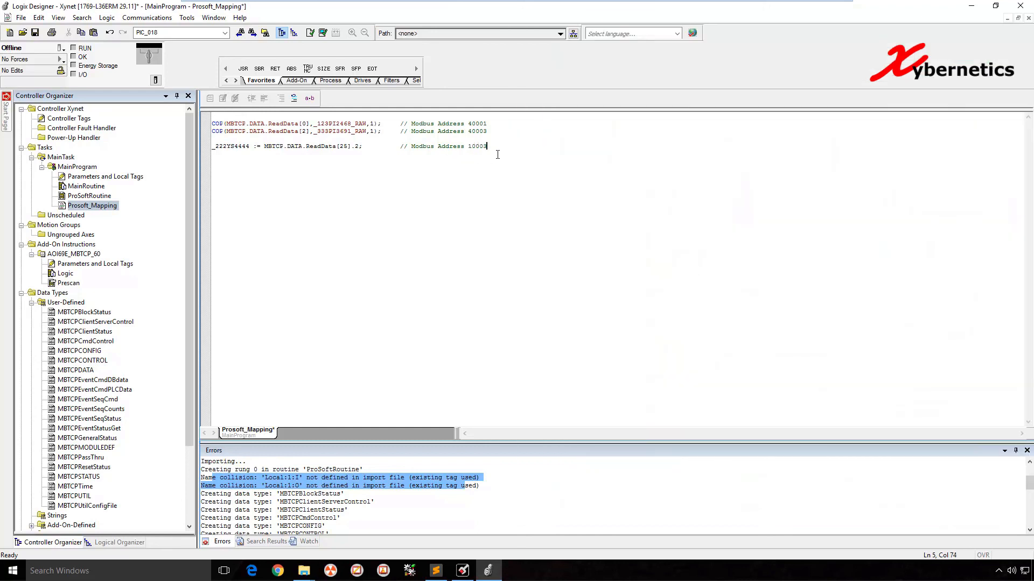
key(Return)
Step: Add the header comments (***** DI *****) above the _222YS4444 assignment and (***** REAL *****) above the COP lines
click(325, 138)
key(Return)
text((***)
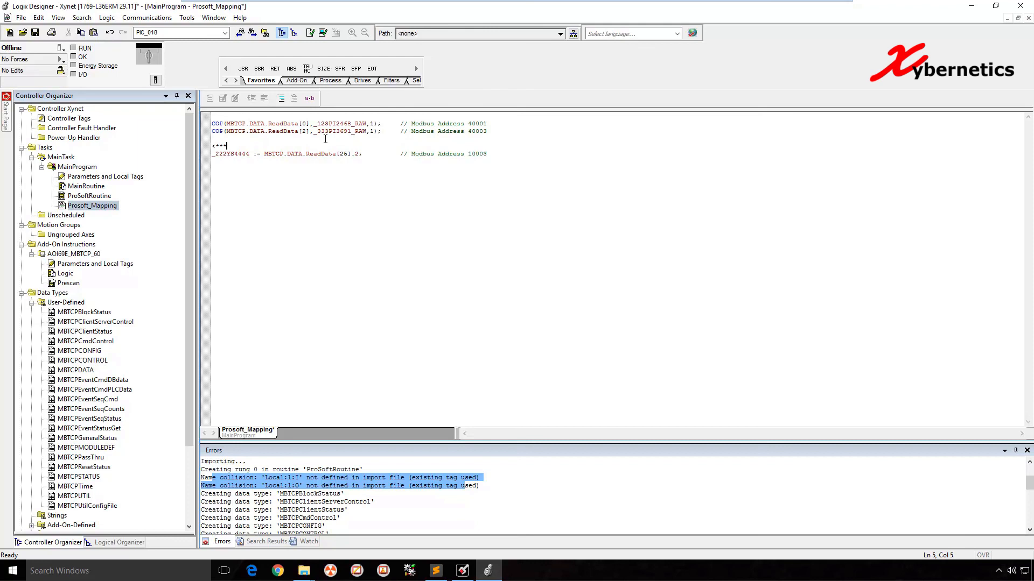
key(BackSpace)
text((***** DI *****)
click(295, 117)
text((***** REAL *****)
Step: Check MainRoutine, add a blank line at the end of Prosoft_Mapping, and verify the controller project
double_click(94, 187)
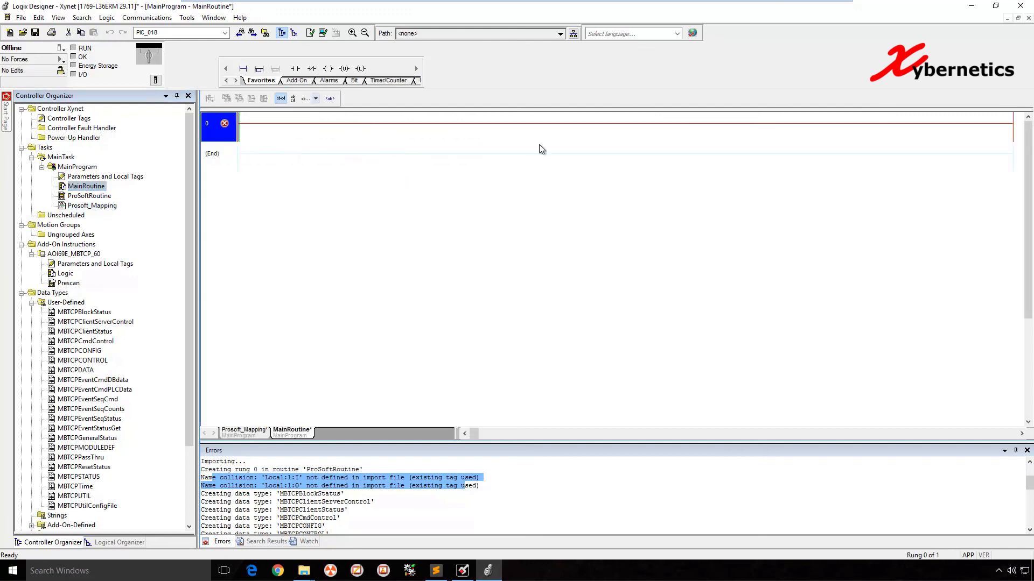
double_click(89, 208)
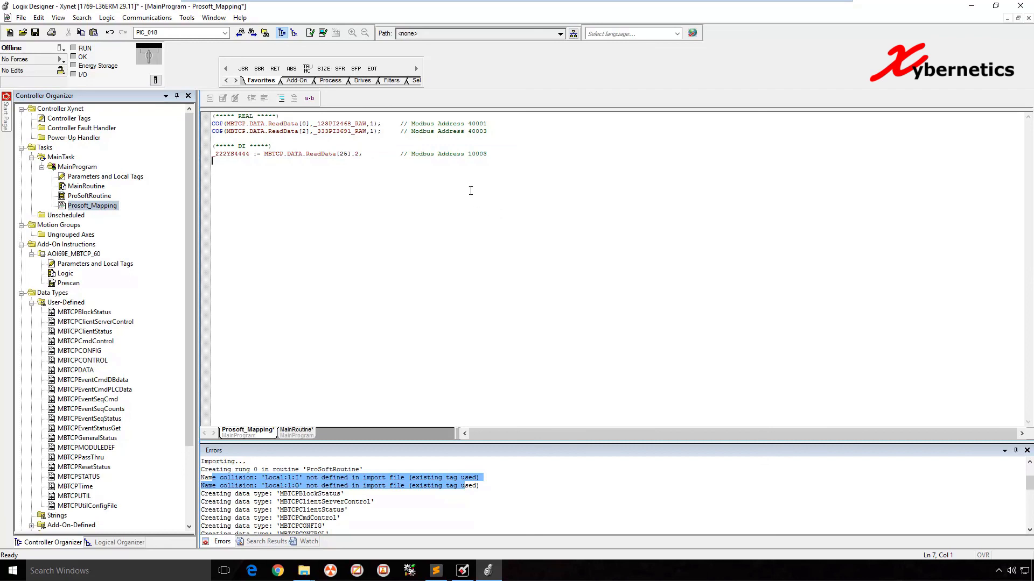
key(Return)
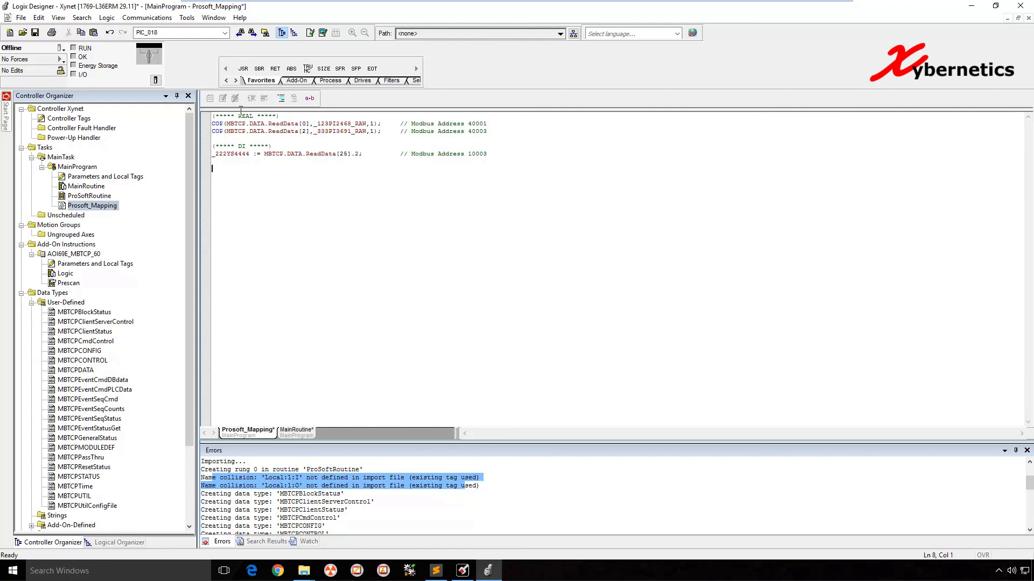
click(322, 33)
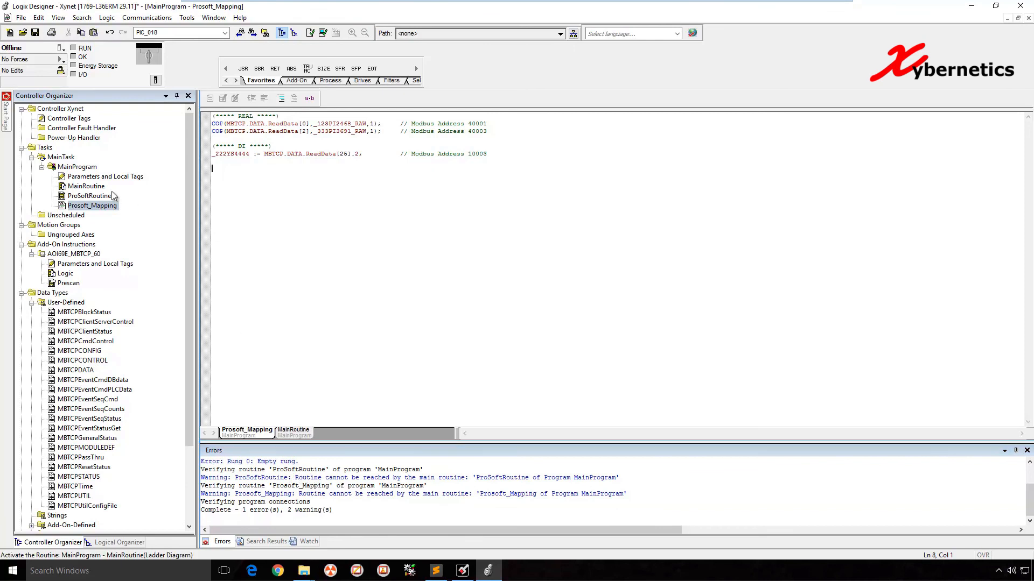
Step: Add a rung containing a JSR instruction to MainRoutine
double_click(97, 186)
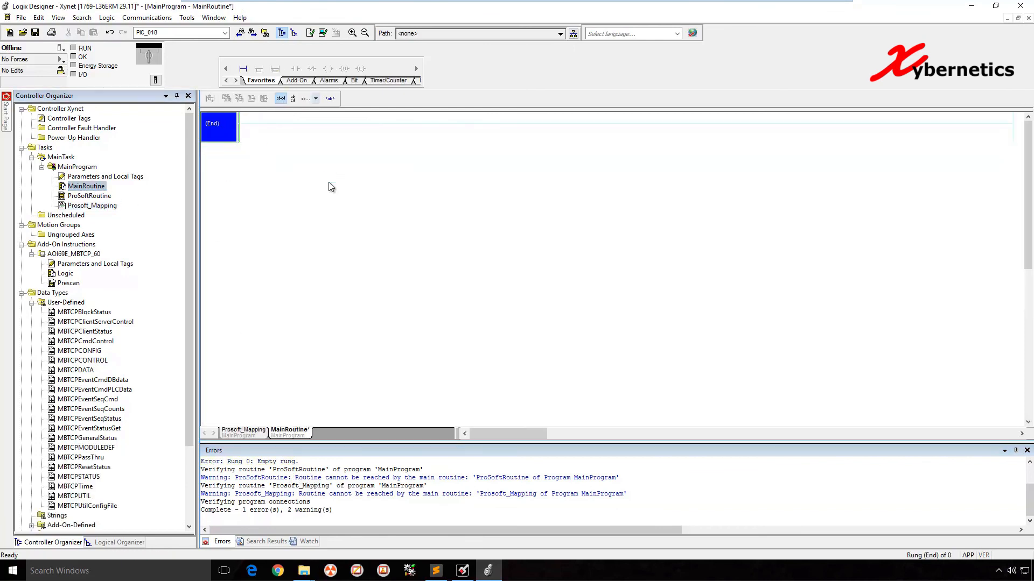
click(309, 489)
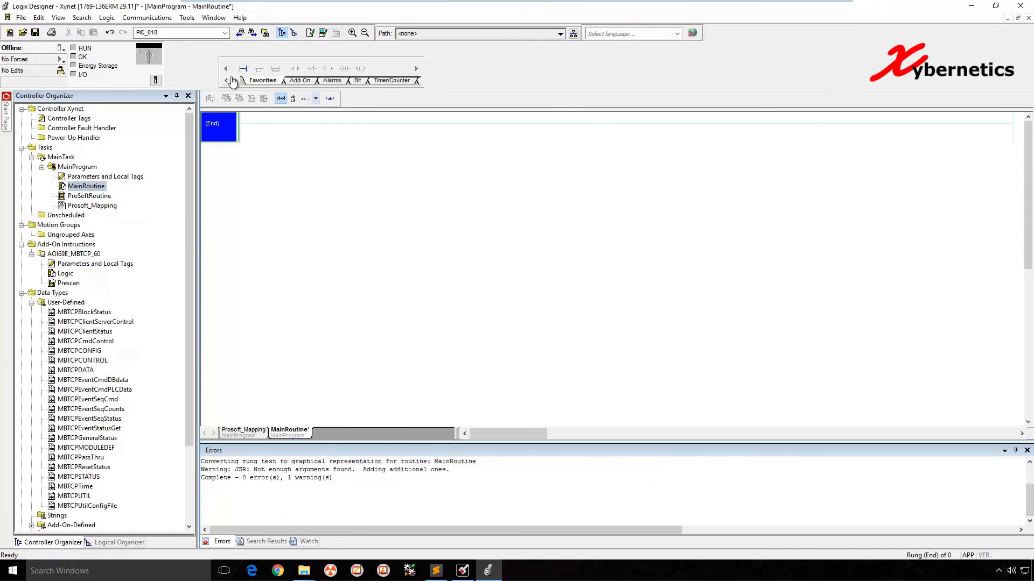
drag(243, 68, 272, 136)
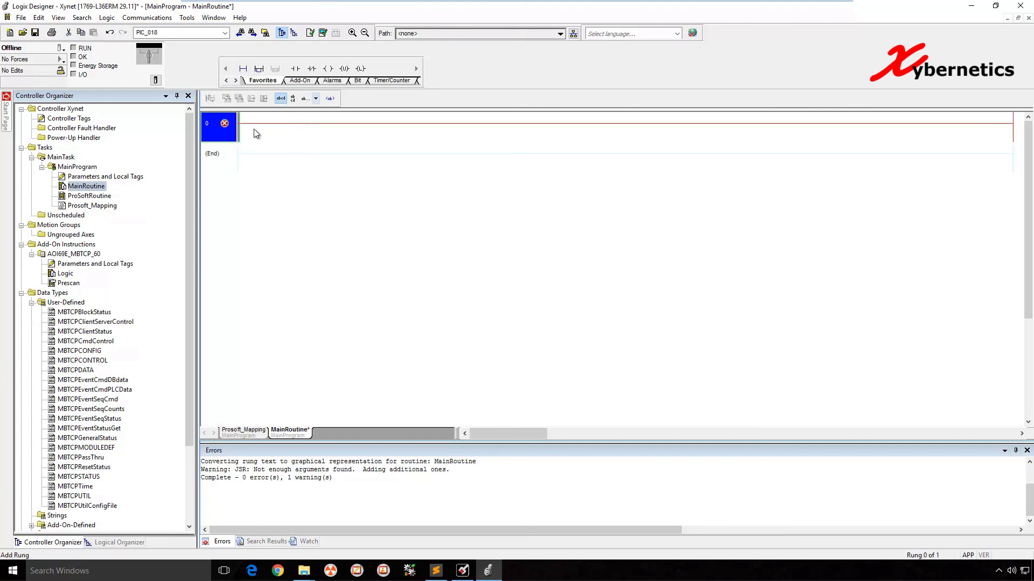
text(JSTR)
key(BackSpace)
key(BackSpace)
text(R)
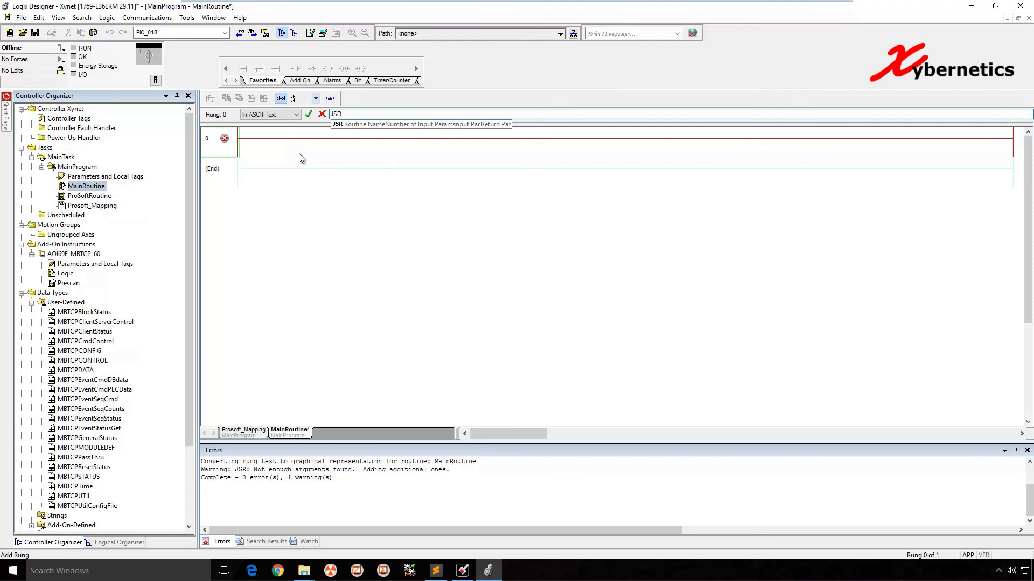
key(Return)
Step: Set the JSR's routine name to ProSoftRoutine
click(994, 133)
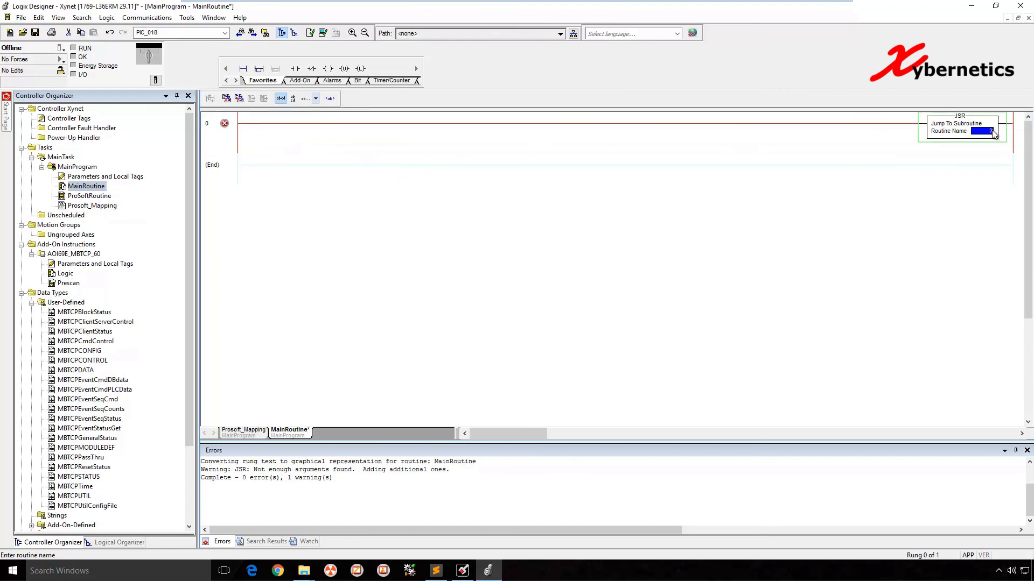
click(992, 133)
click(1000, 133)
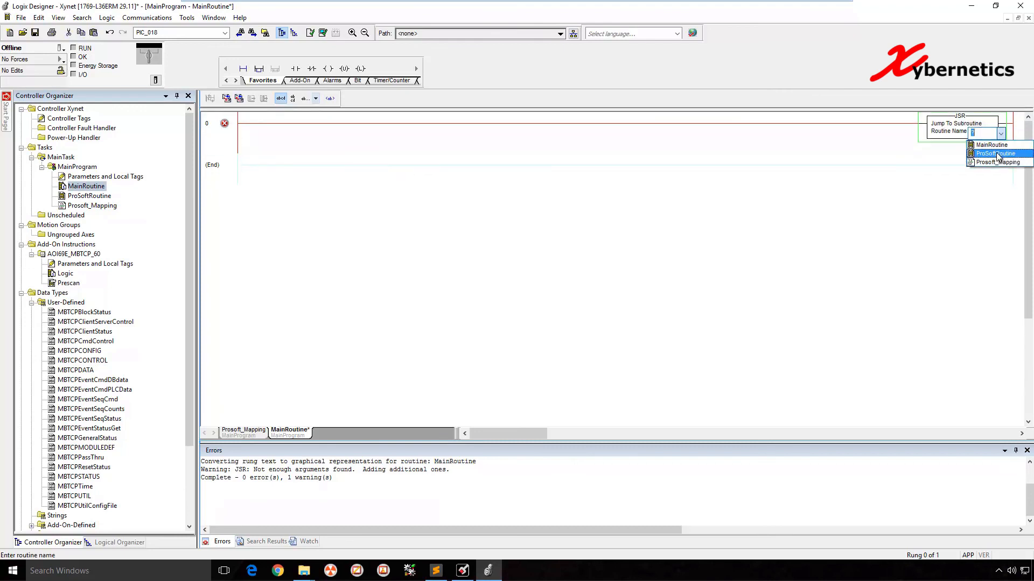
click(995, 154)
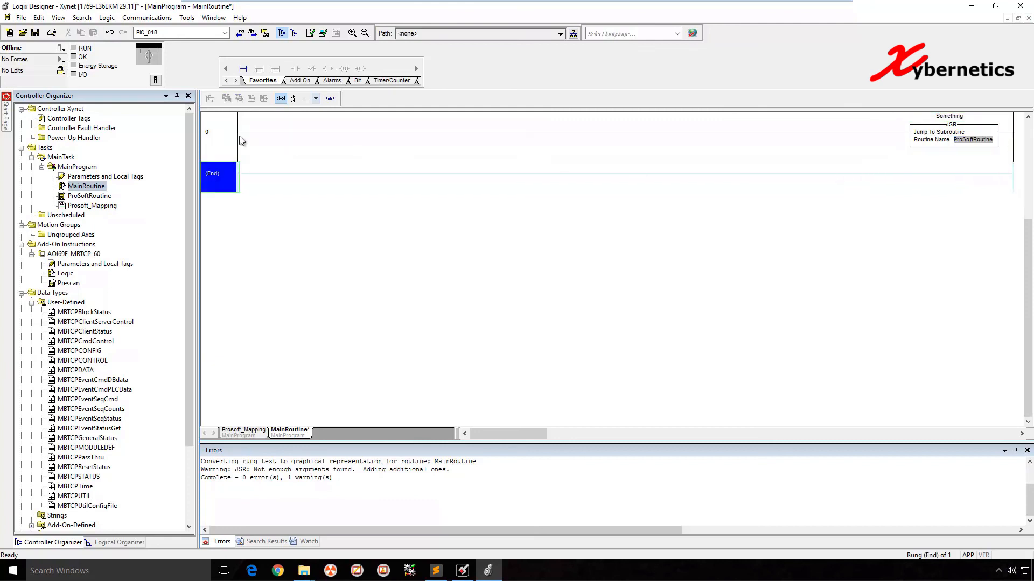
Step: Duplicate the ProSoftRoutine JSR rung below itself and set the copy's routine name to Prosoft_Mapping
click(239, 136)
click(264, 184)
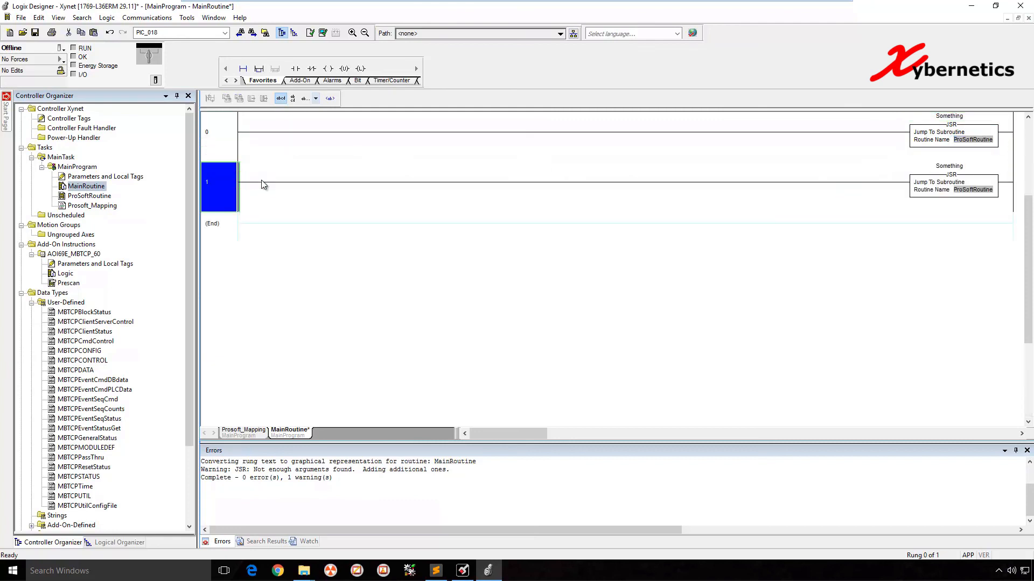
double_click(987, 190)
click(1006, 195)
click(985, 221)
click(733, 196)
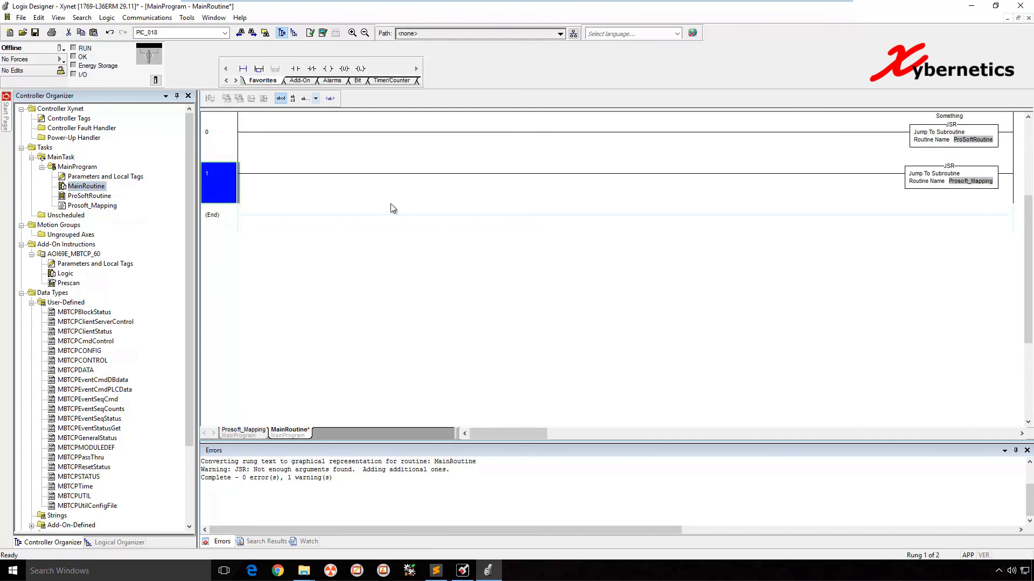
Step: Insert an empty rung above the two JSR rungs at the start of MainRoutine
click(233, 138)
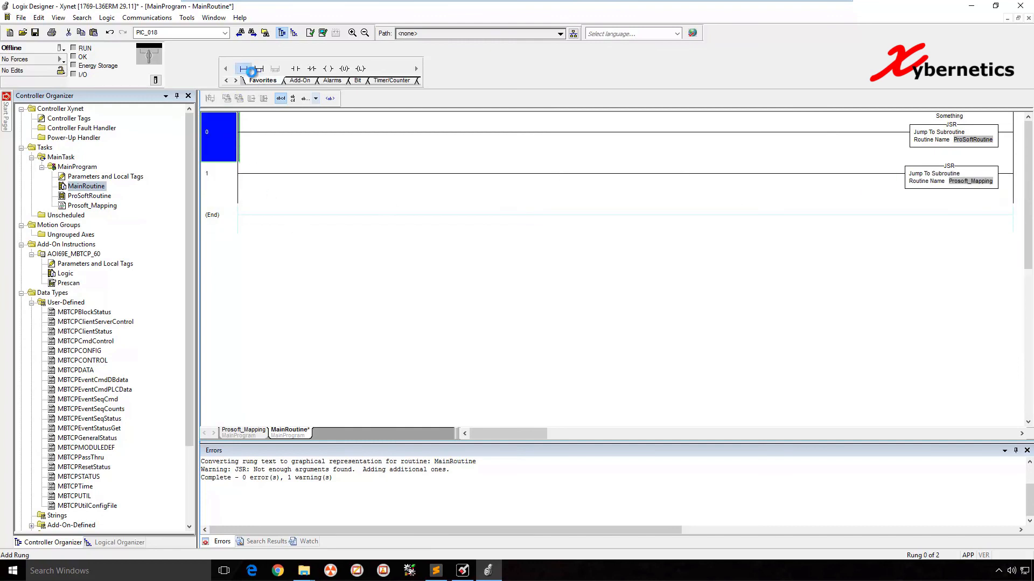
click(248, 70)
click(235, 132)
drag(222, 171, 234, 120)
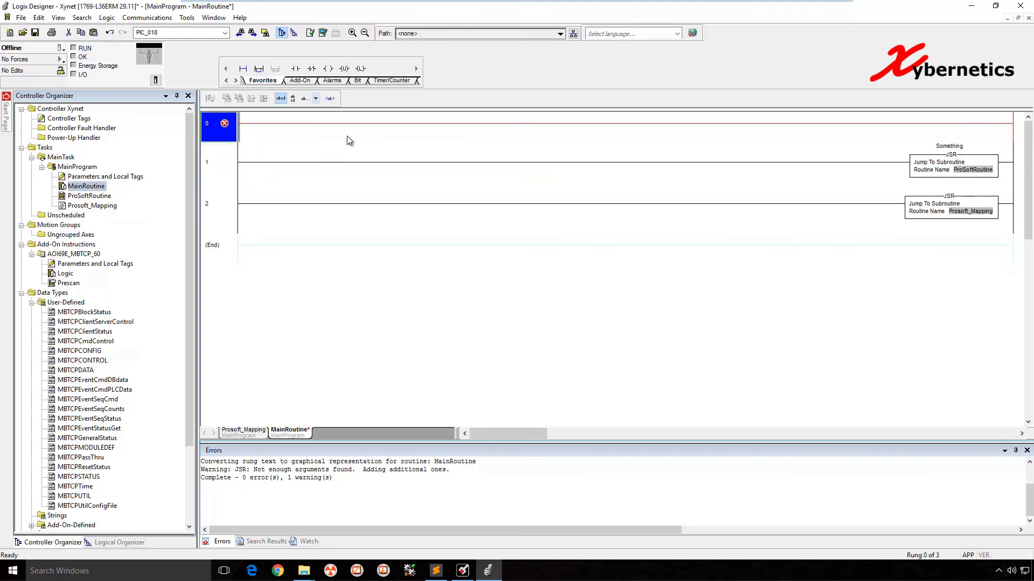
Step: Place a NOP instruction on the empty first rung of MainRoutine
key(Return)
text(NOP)
key(Return)
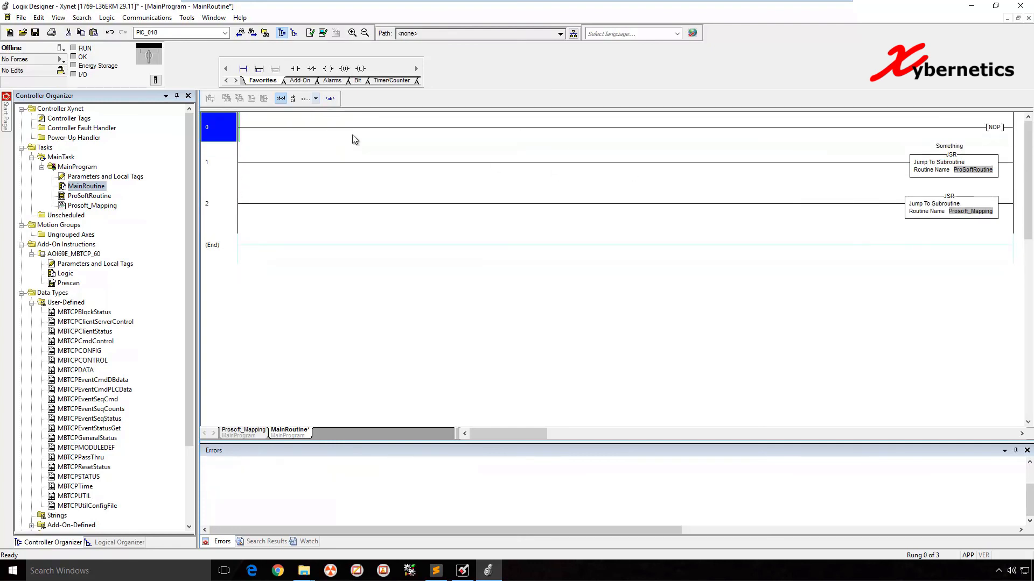
Step: Add the rung comment "SUBROUTINE CALLS" to the NOP rung of MainRoutine
right_click(227, 119)
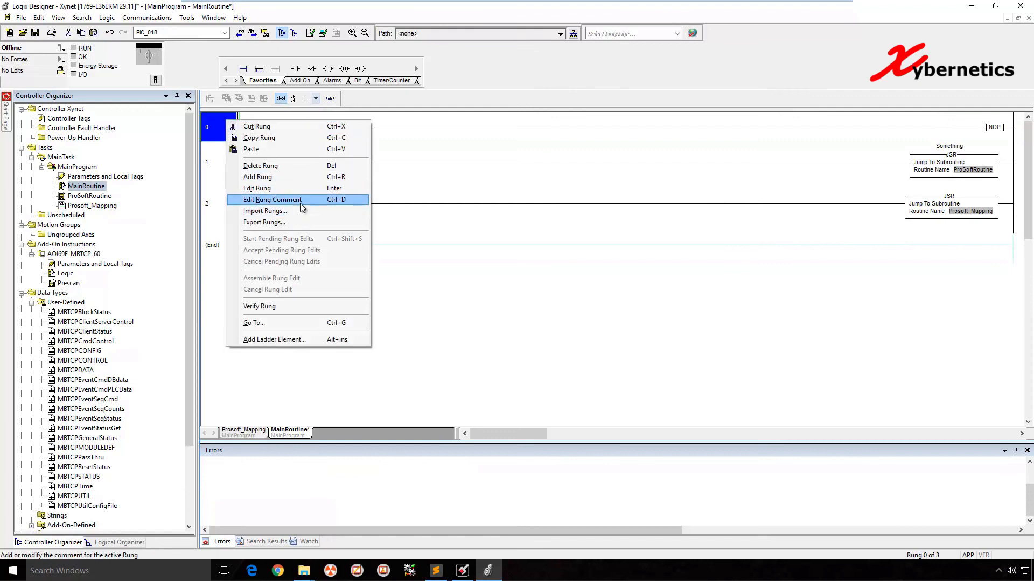
click(291, 199)
text(SUBROUNITNE)
key(BackSpace)
key(BackSpace)
key(BackSpace)
key(BackSpace)
text(TINE CALLS)
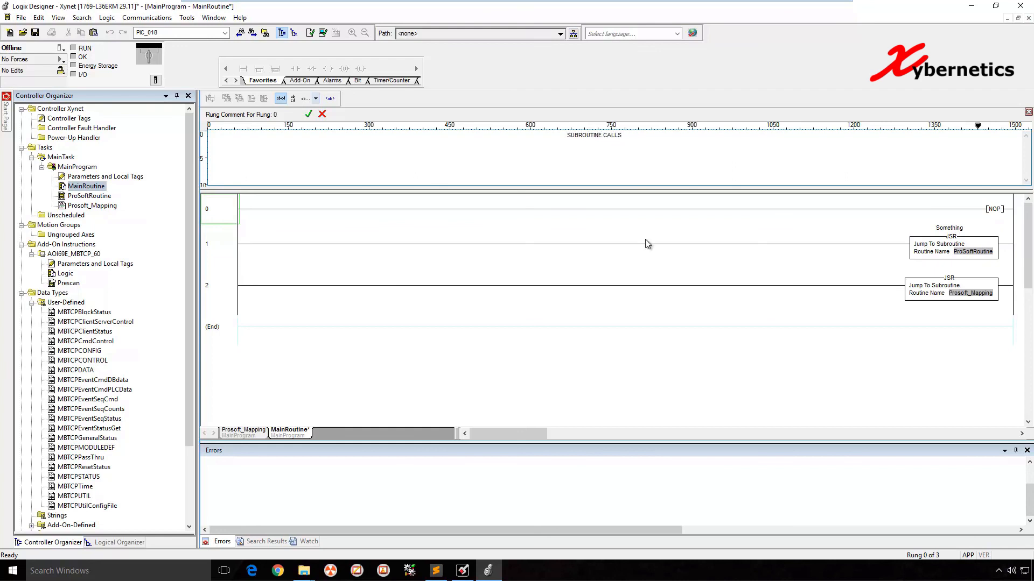
key(Return)
Step: Verify the whole controller project and check the verification output for errors and warnings
click(337, 33)
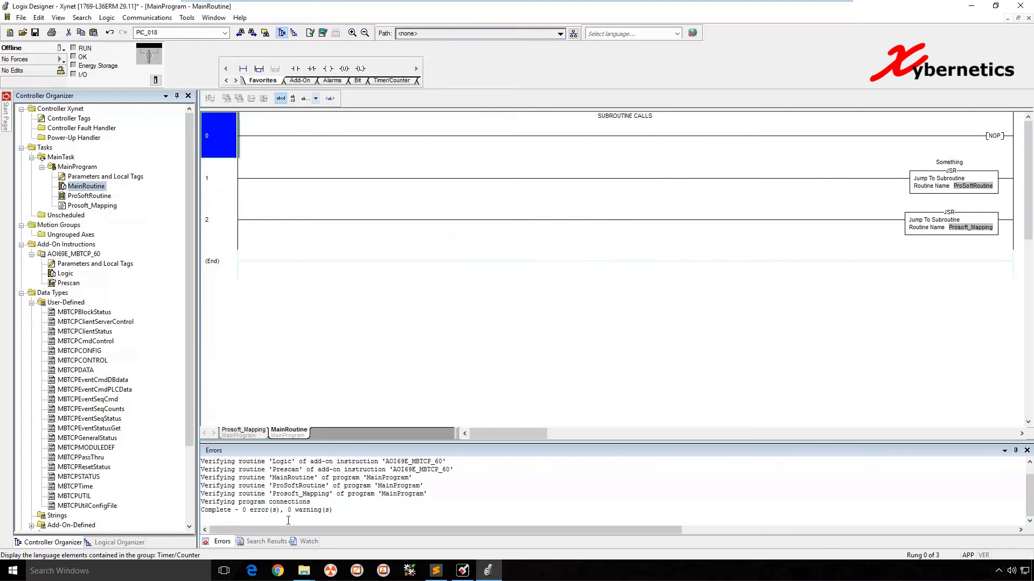
click(471, 494)
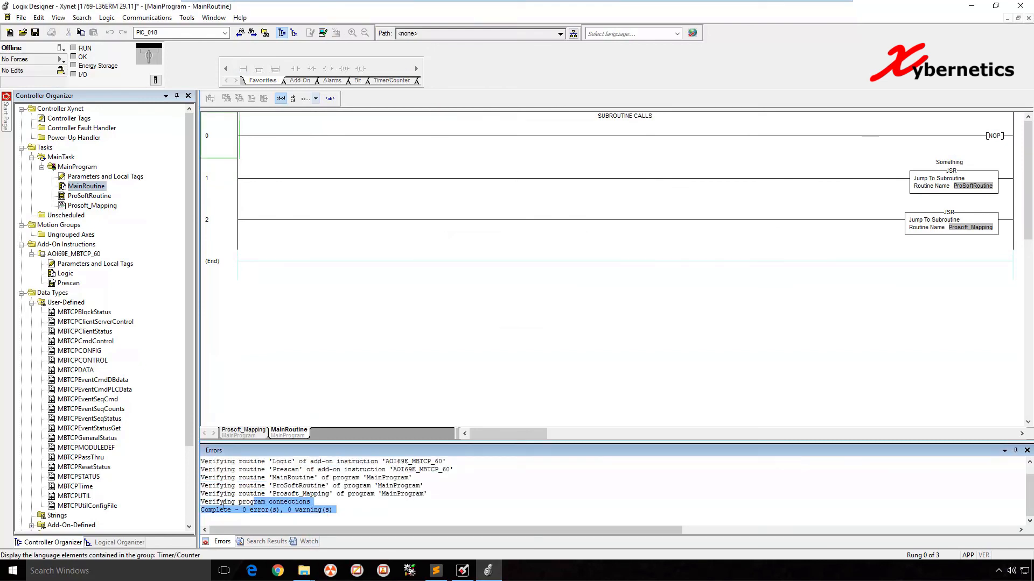
click(429, 272)
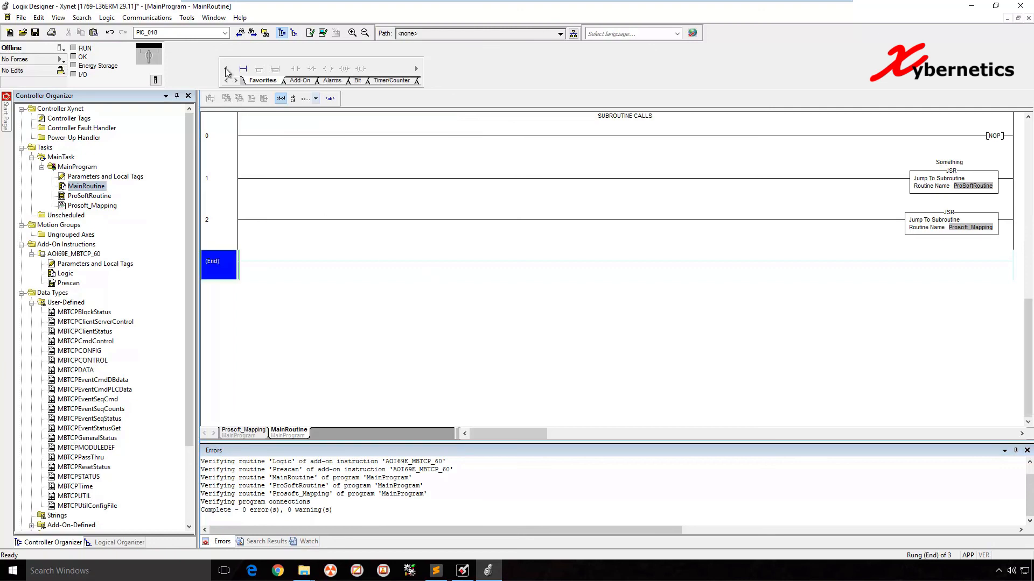